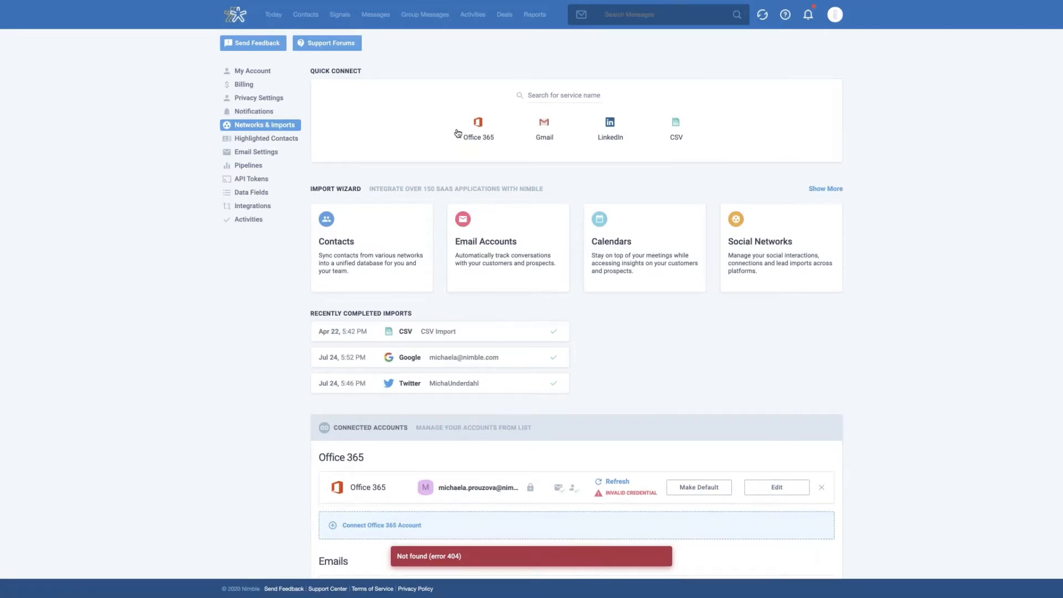
Step: Review which Office 365 data can be connected, such as email, contacts and calendar, and return to the networks overview
left_click(484, 140)
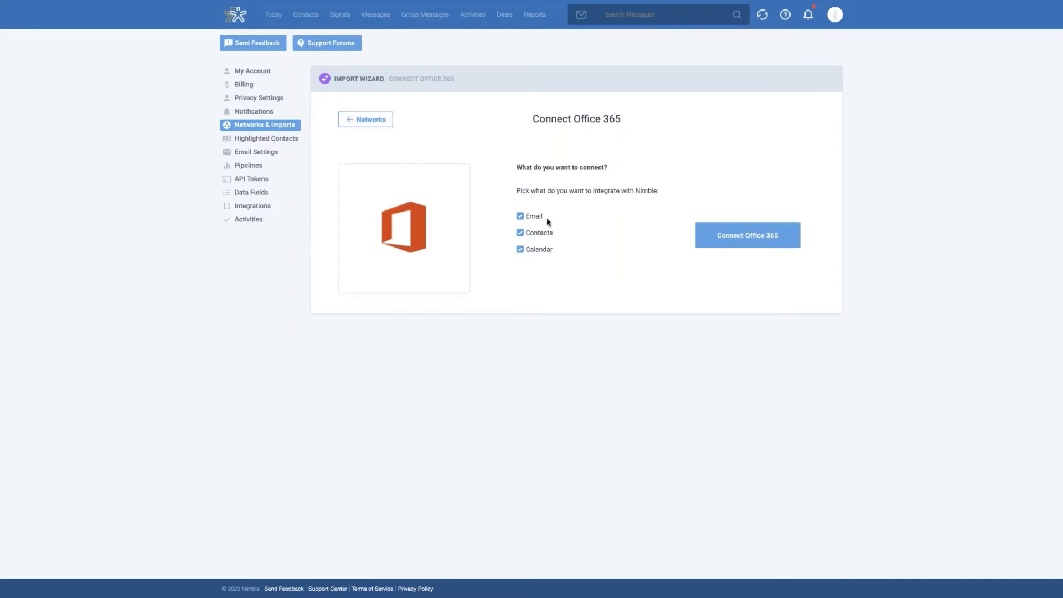
left_click(520, 236)
left_click(367, 121)
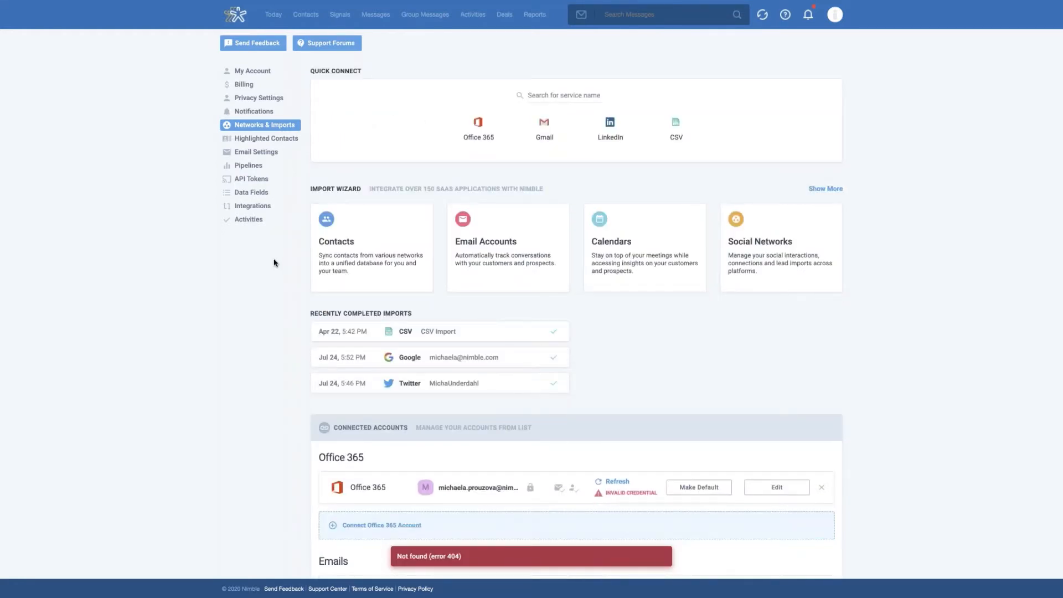
Step: Connect Gmail using the nimble.com Google account and allow Nimble CRM to access it
scroll(275, 258, "down", 1)
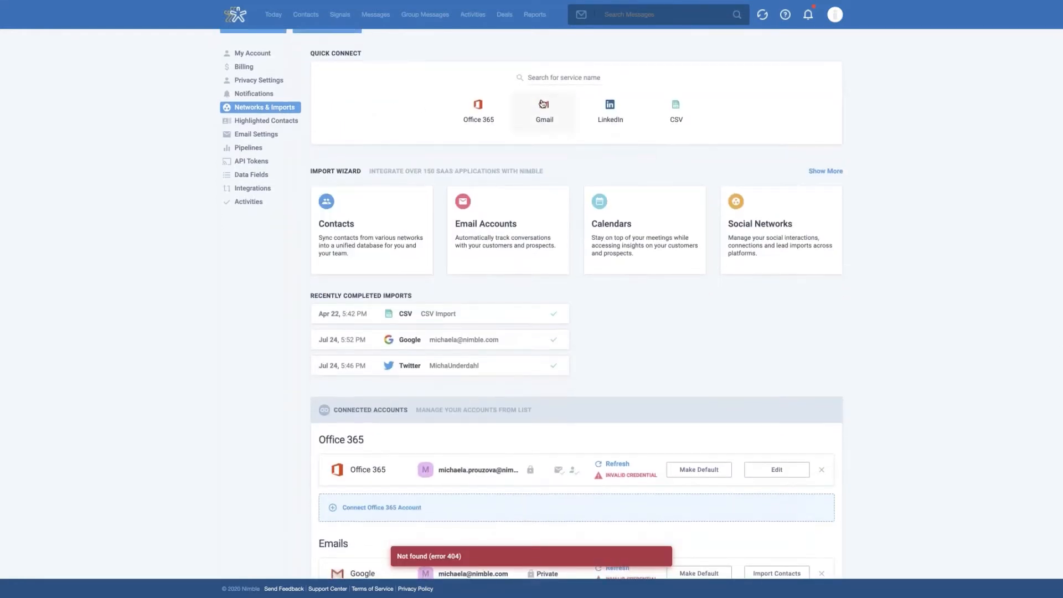
left_click(557, 123)
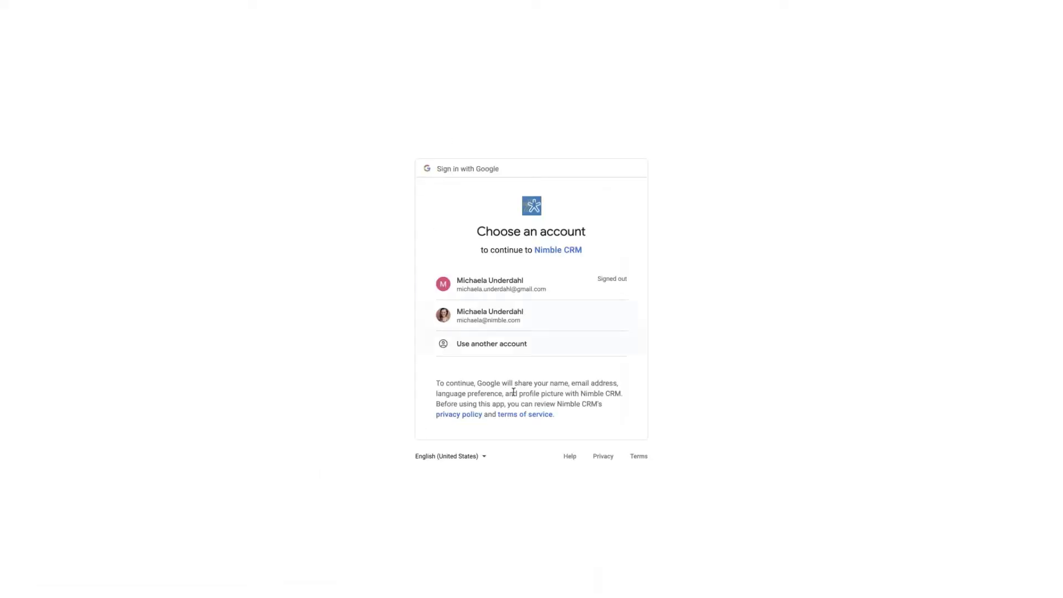
left_click(494, 320)
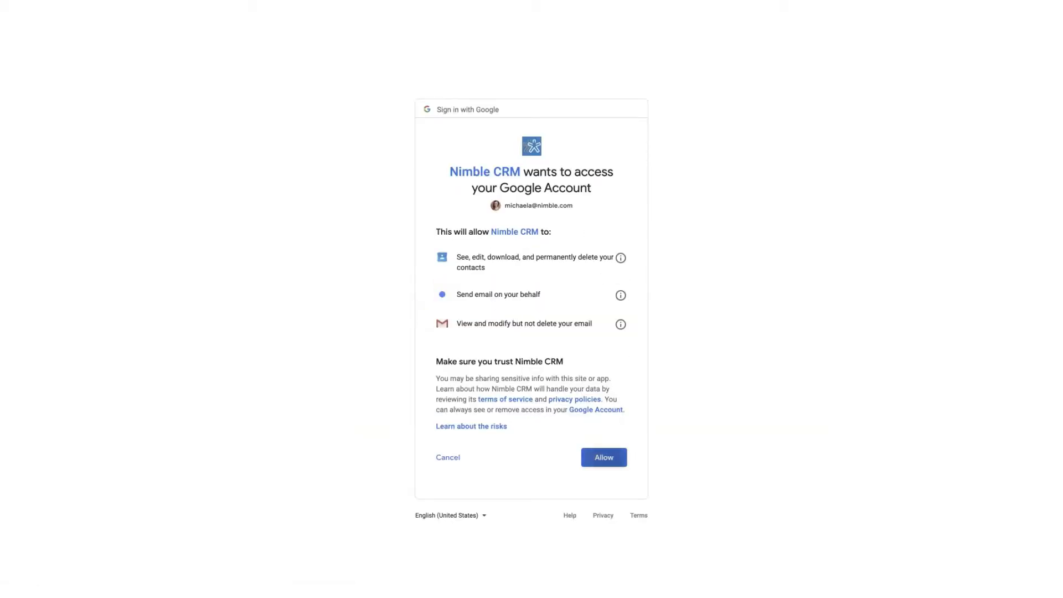
left_click(607, 462)
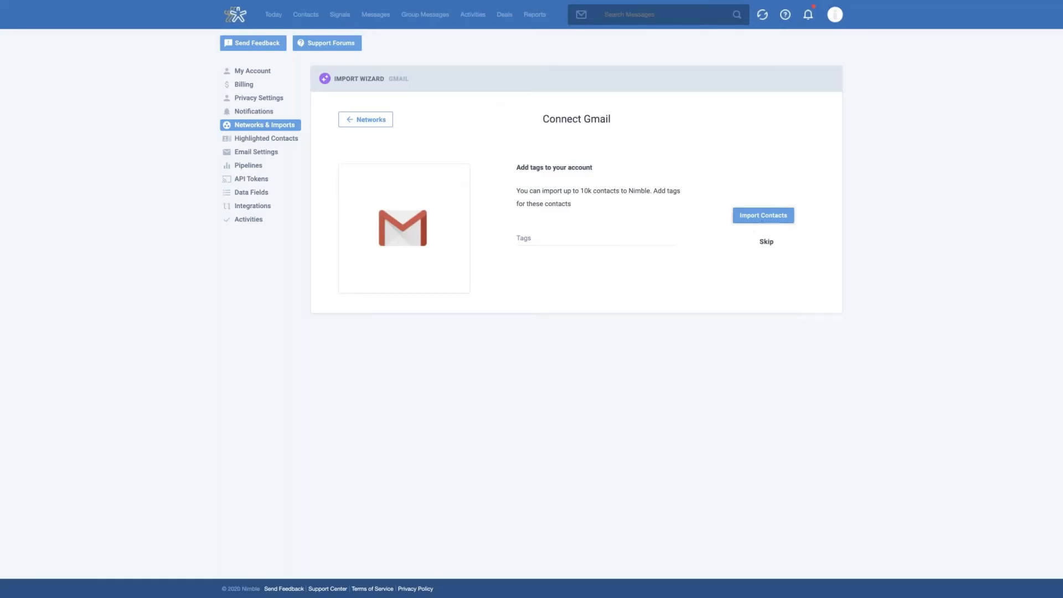
Step: Fill in the Gmail contact import tag with the owner's first name followed by GMail, and leave without importing
left_click(533, 239)
type("Michaela")
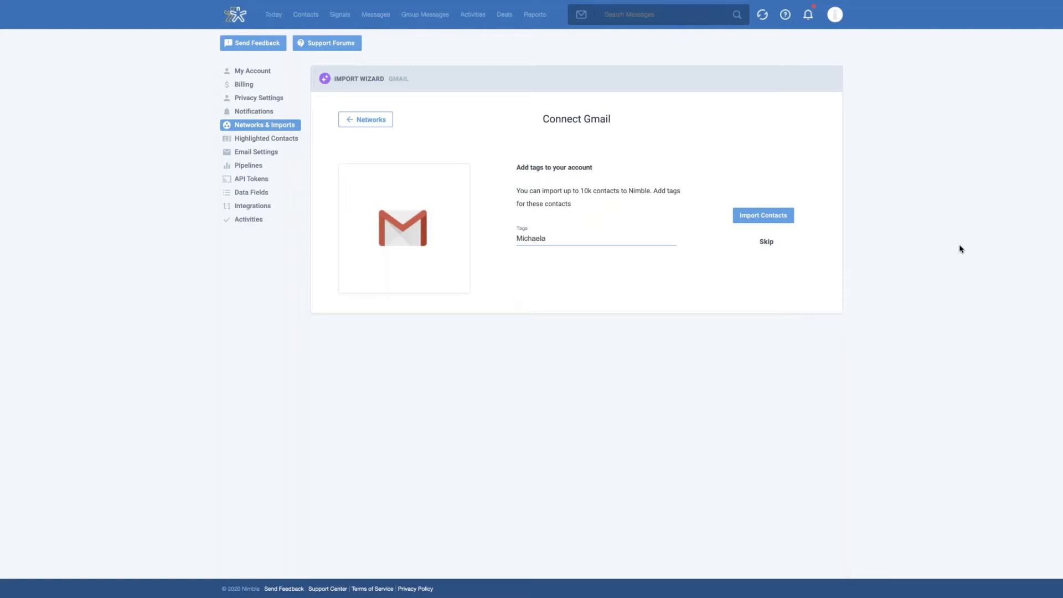
type(" Gmail")
key("BackSpace")
key("BackSpace")
key("BackSpace")
key("BackSpace")
key("BackSpace")
type("GMai")
left_click_drag(518, 238, 580, 239)
left_click(585, 240)
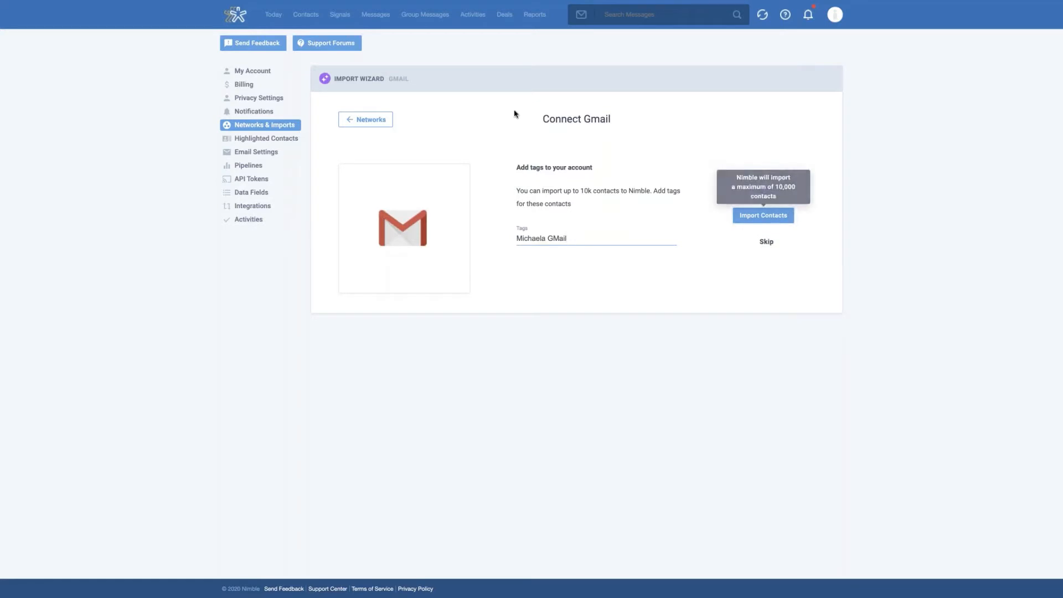
left_click(358, 123)
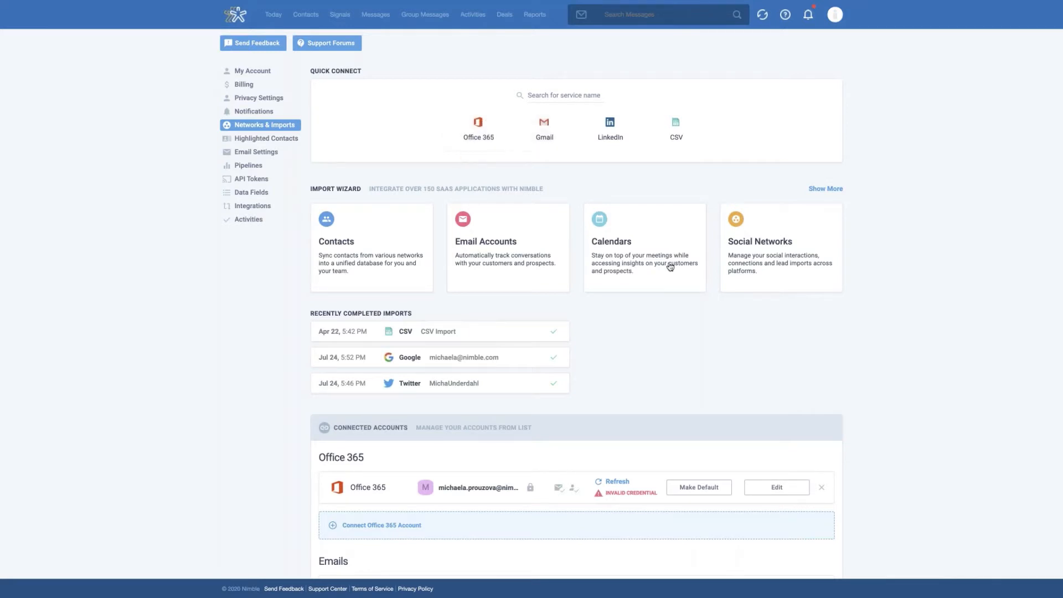
Step: Check which calendar services can be connected, and review the connected accounts from Office 365 down to contacts
left_click(628, 234)
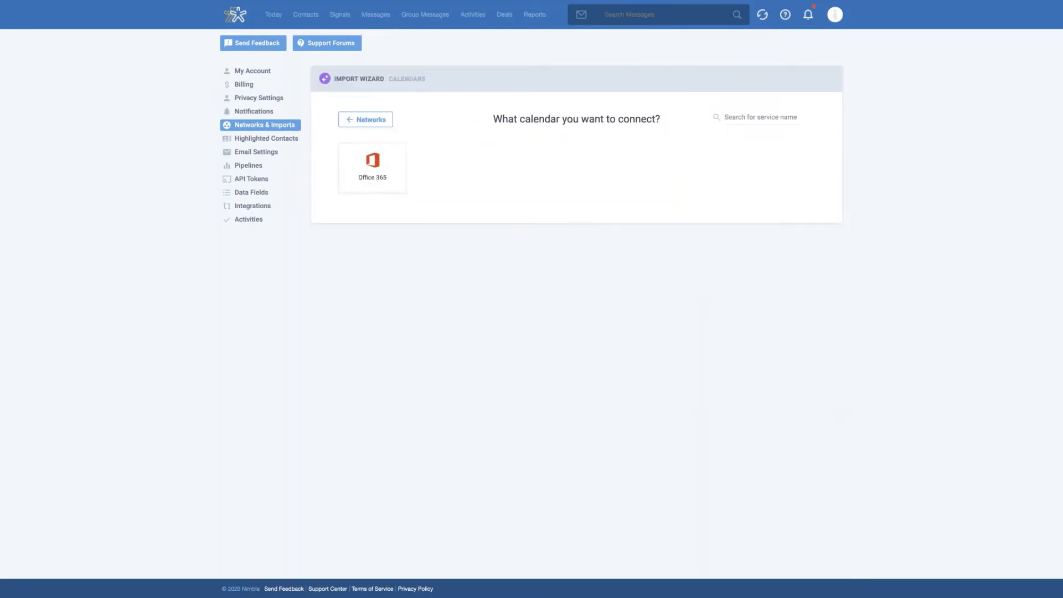
left_click(365, 119)
scroll(281, 317, "down", 3)
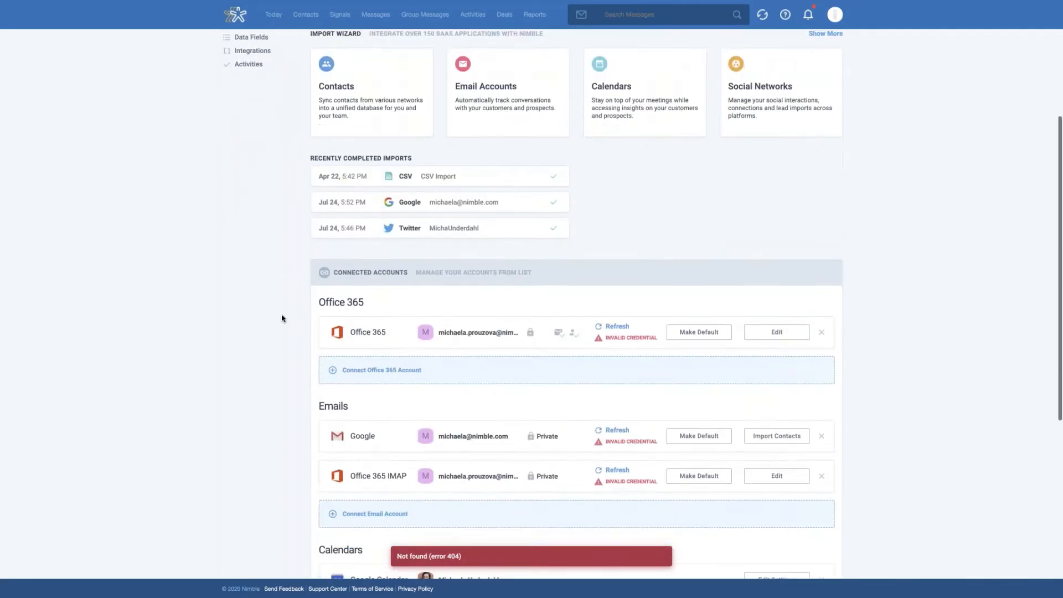
scroll(282, 317, "down", 3)
scroll(333, 374, "down", 1)
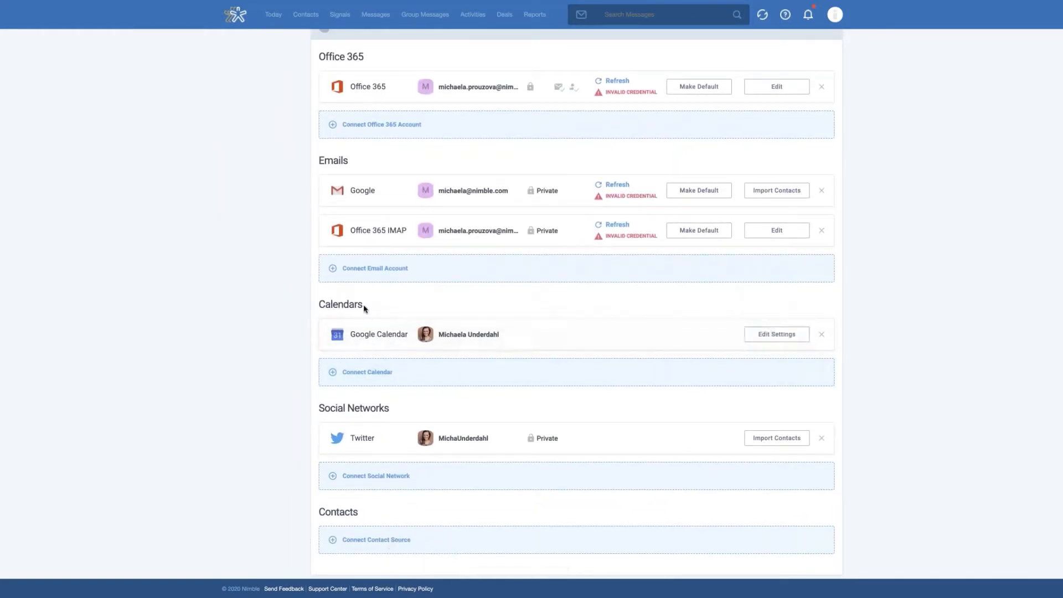
scroll(365, 307, "down", 1)
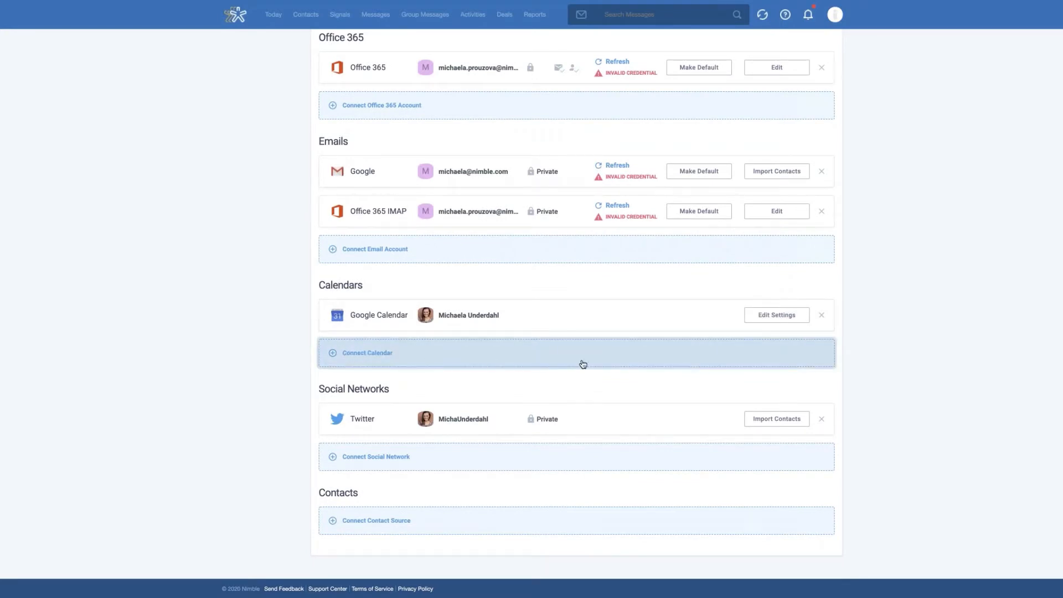
scroll(305, 344, "down", 1)
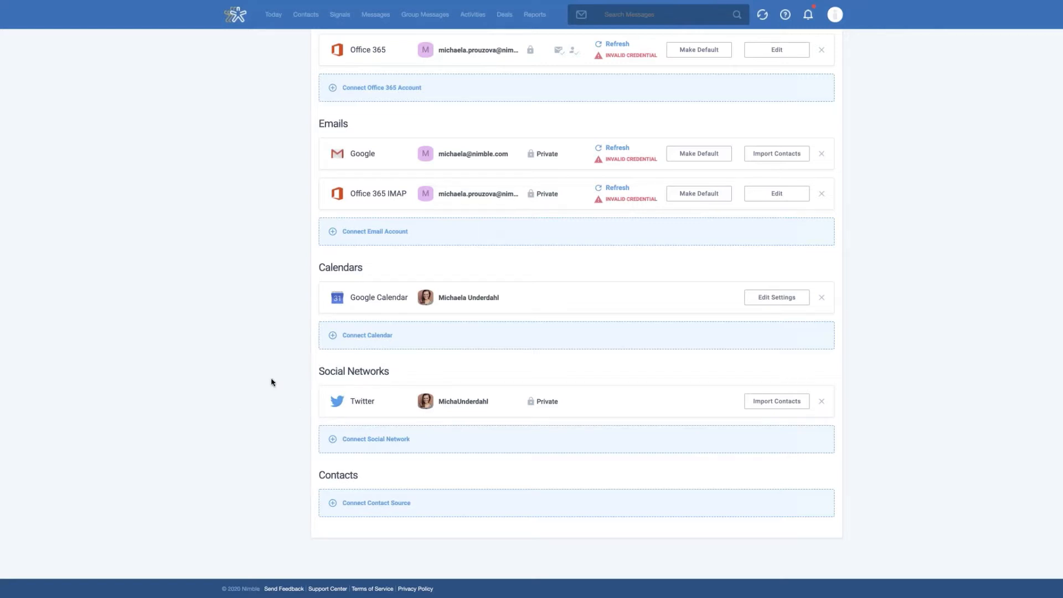
Step: Browse the services offered as contact import sources and return to the networks overview
left_click(374, 510)
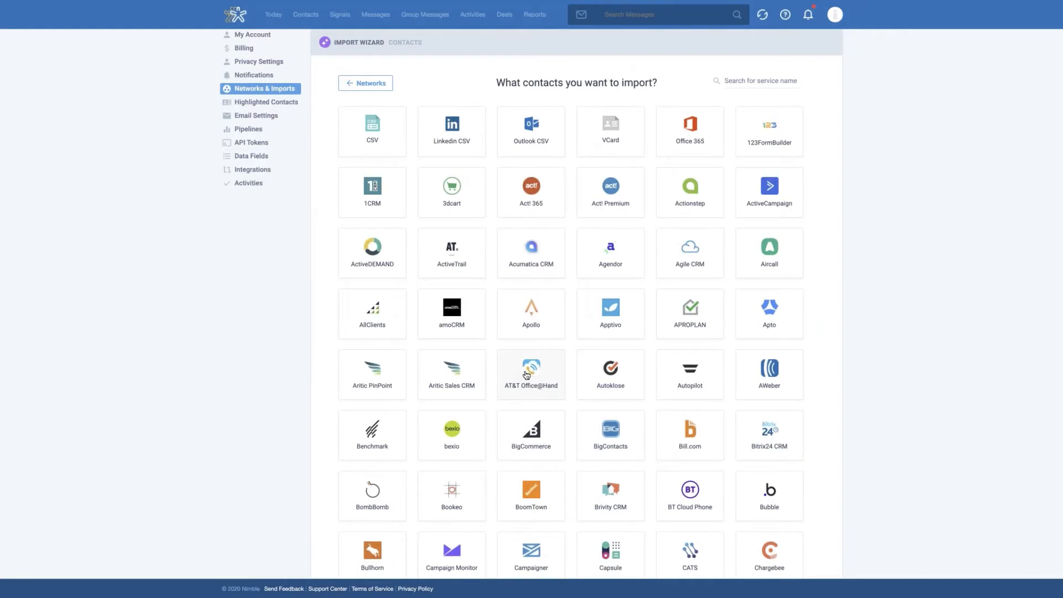
scroll(681, 333, "up", 1)
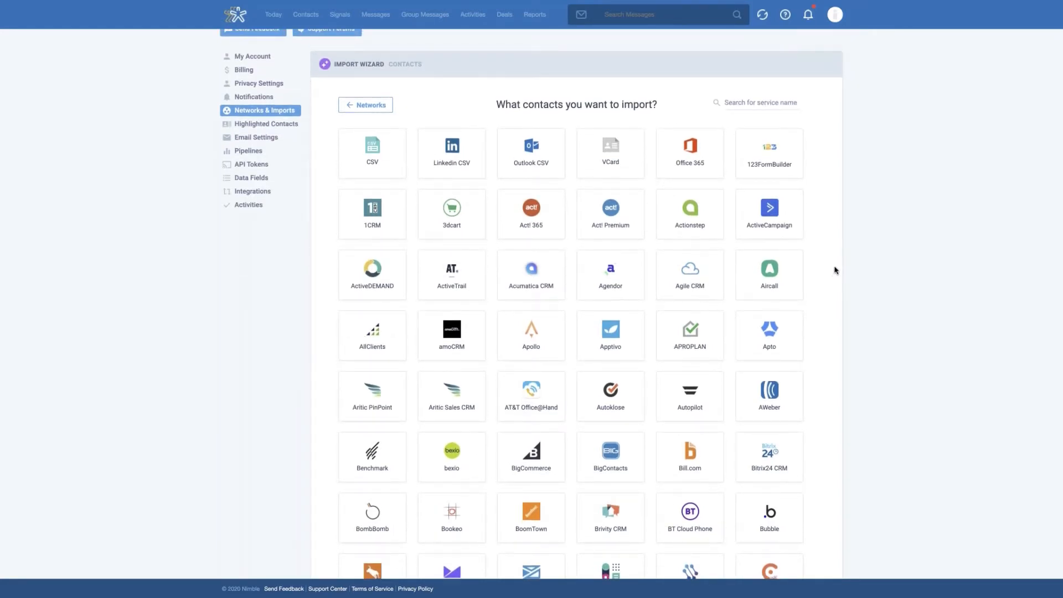
scroll(823, 287, "down", 1)
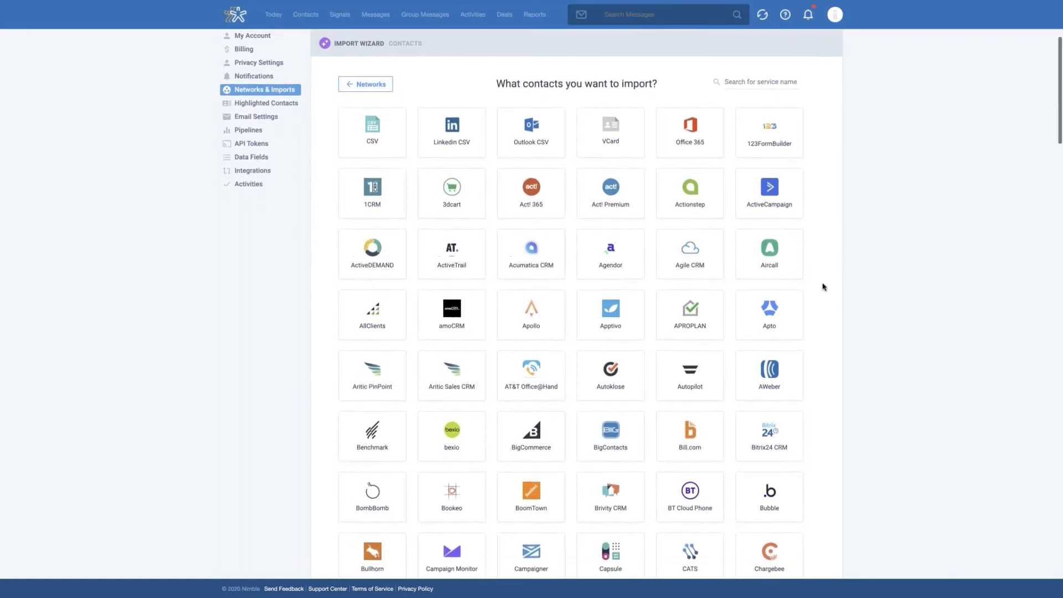
scroll(823, 286, "up", 1)
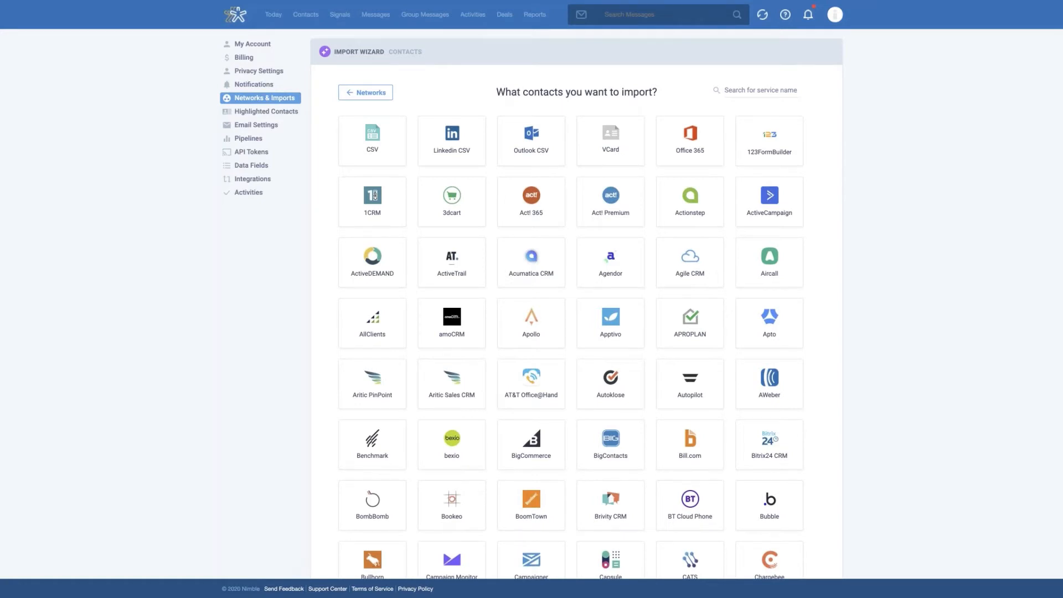
scroll(821, 280, "down", 1)
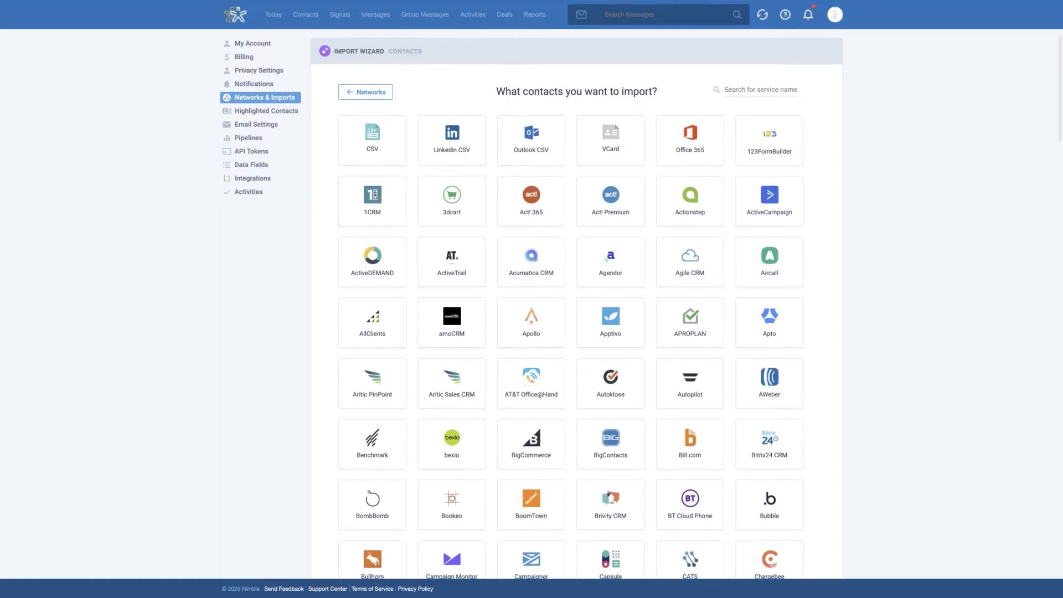
scroll(834, 238, "up", 1)
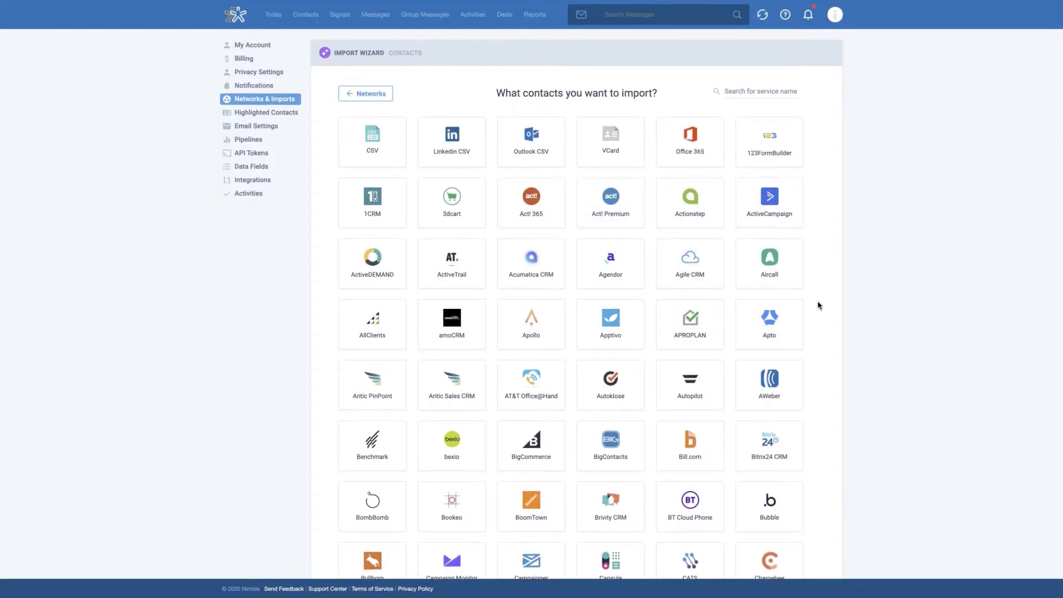
scroll(818, 303, "down", 1)
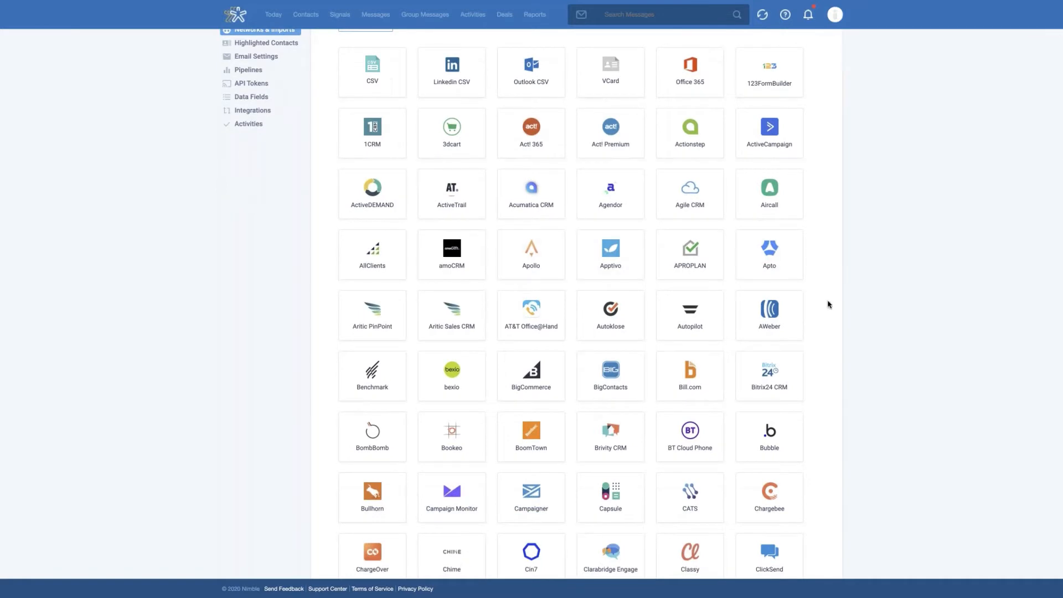
scroll(829, 302, "up", 1)
scroll(829, 305, "up", 2)
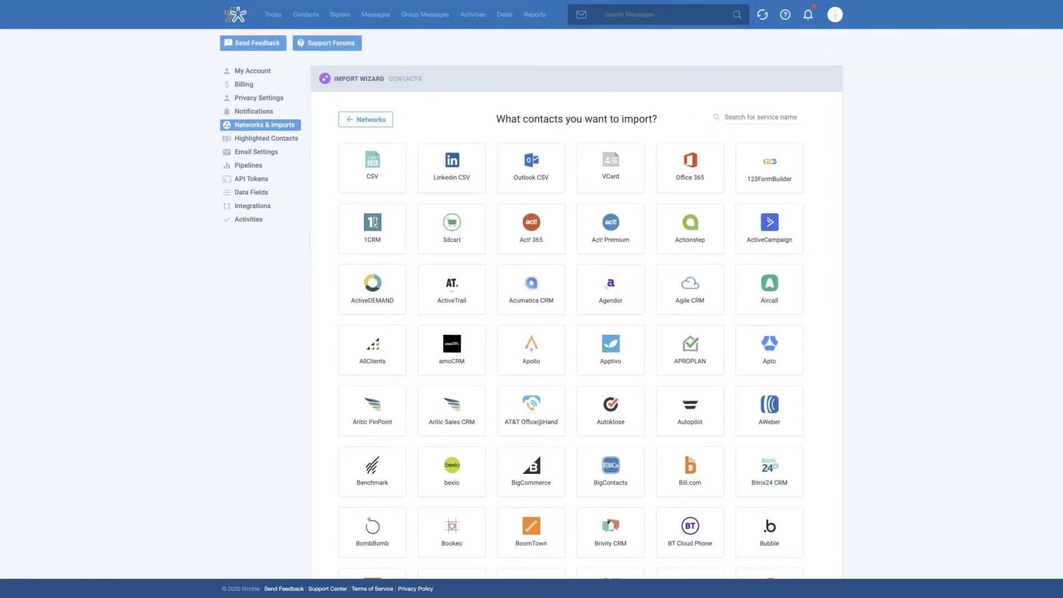
left_click(350, 119)
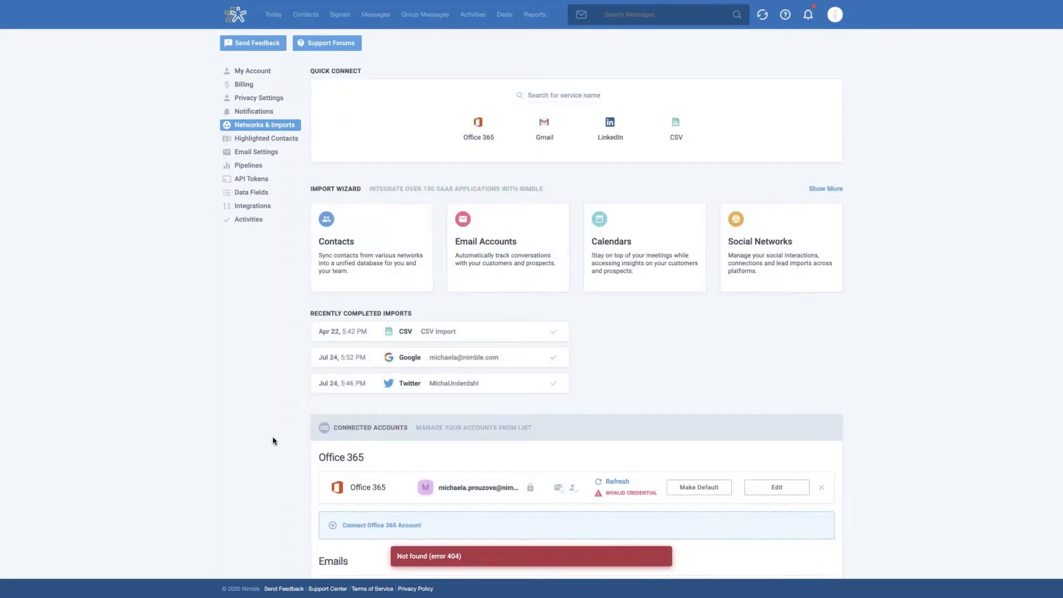
scroll(273, 441, "down", 1)
scroll(272, 443, "up", 1)
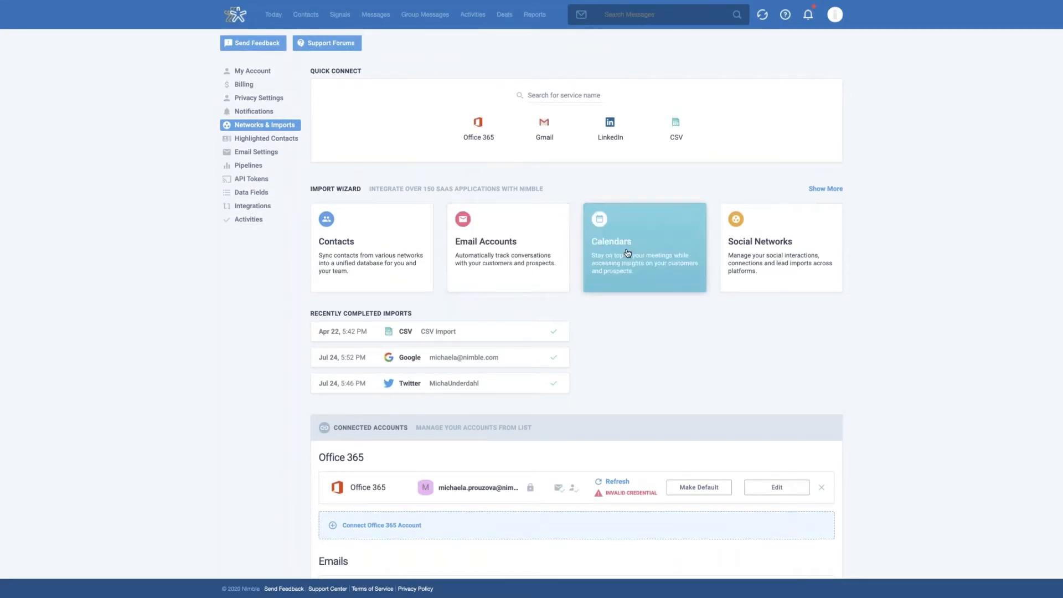
Step: On the Today dashboard, move the Tasks widget to the first position and the Events widget to the second
left_click(271, 15)
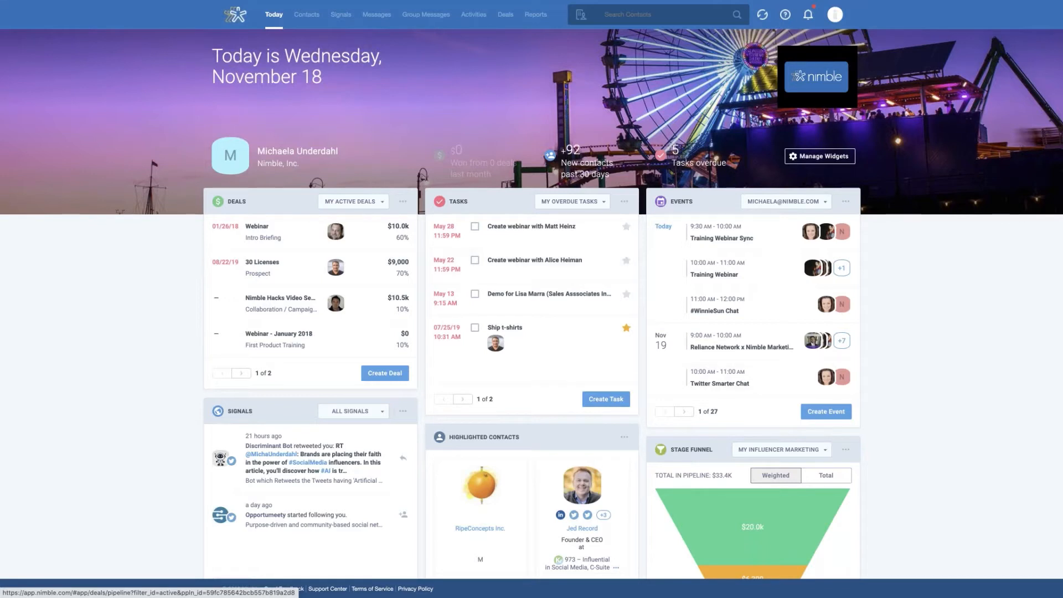
left_click(403, 204)
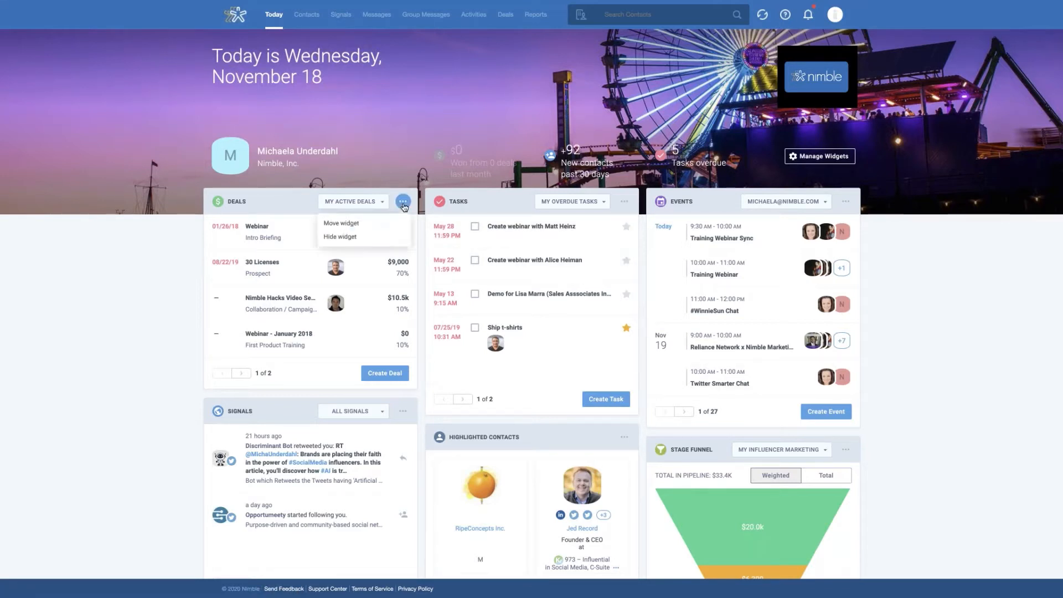
left_click(348, 224)
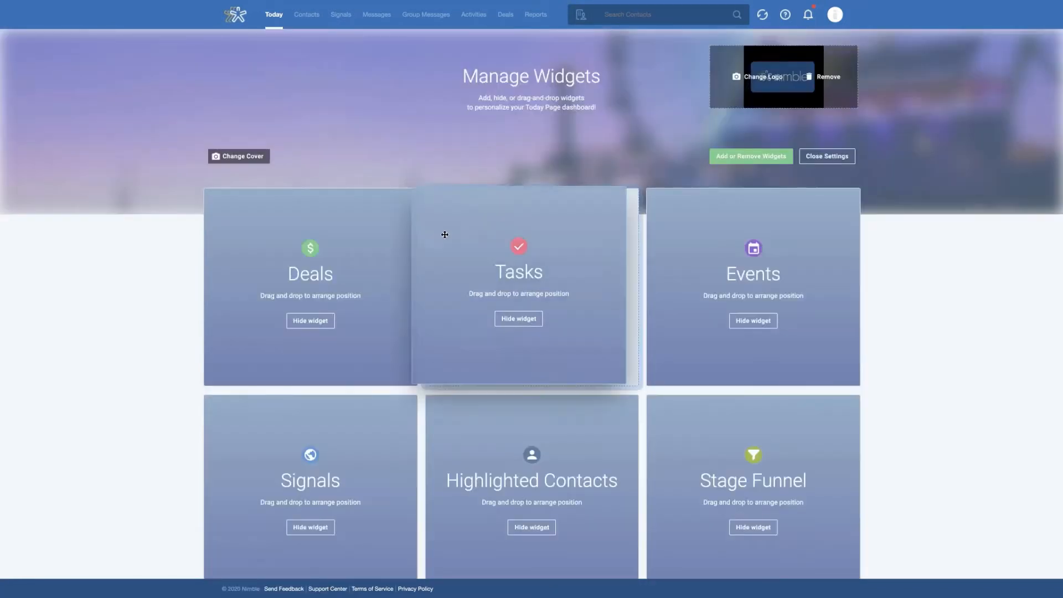
left_click_drag(443, 233, 381, 239)
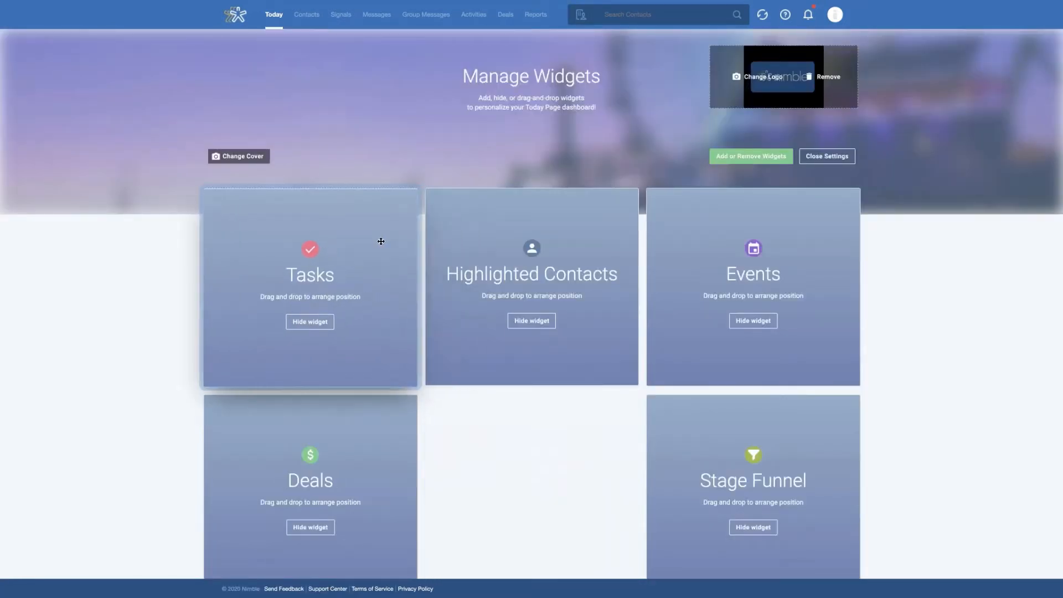
left_click_drag(781, 242, 554, 243)
Step: Move the Deals widget to the top of the third column and close the widget settings
scroll(794, 339, "down", 1)
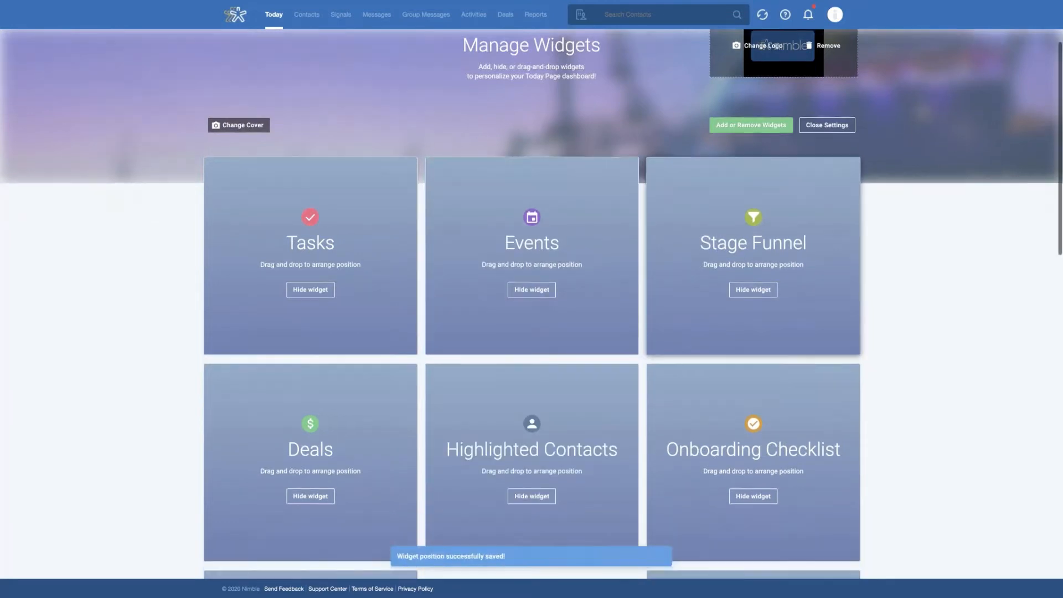
left_click_drag(396, 364, 829, 227)
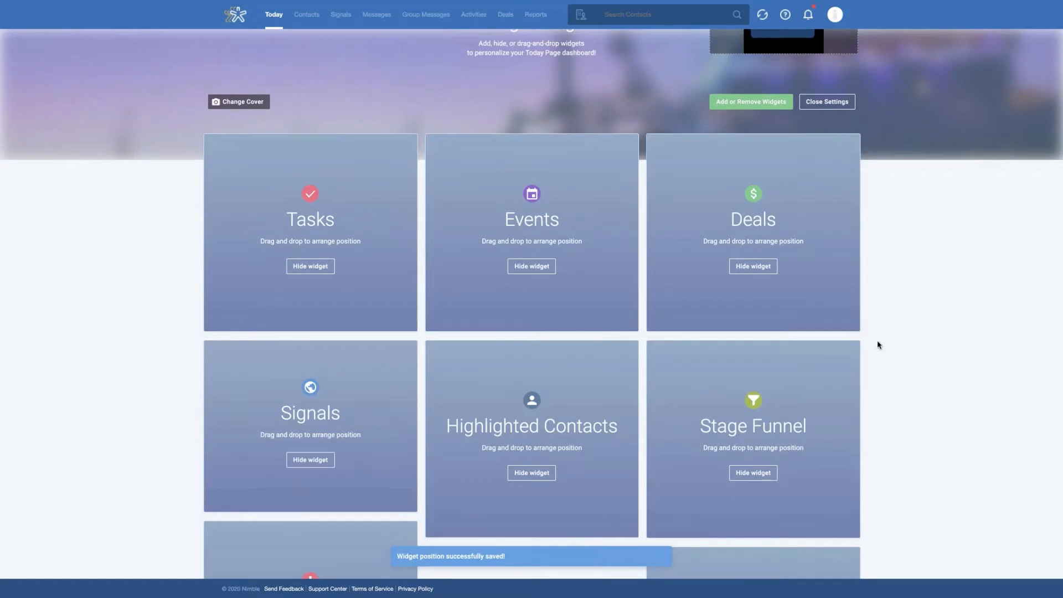
scroll(878, 344, "down", 1)
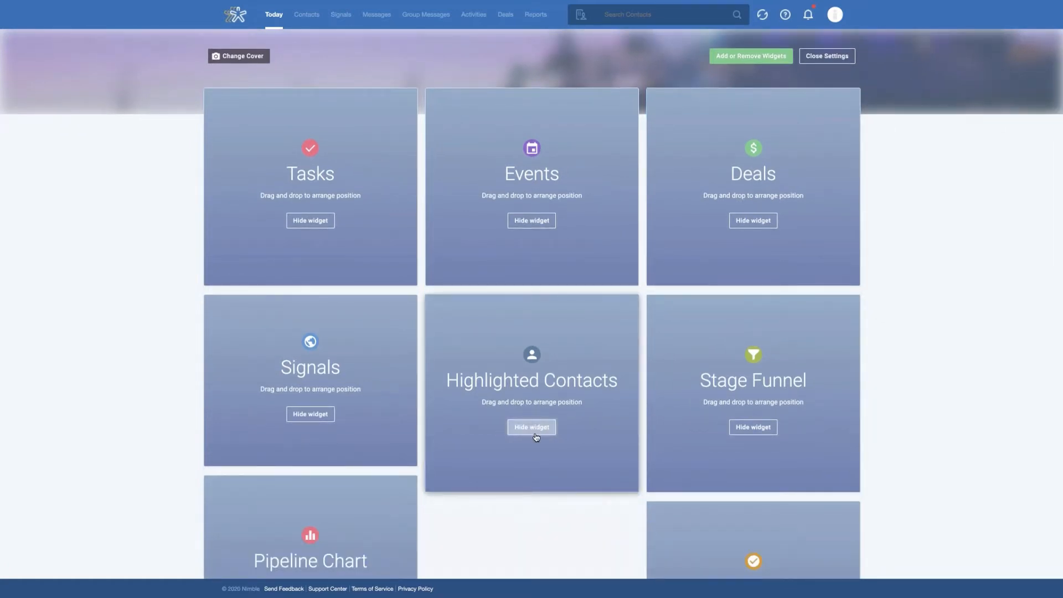
scroll(720, 249, "up", 2)
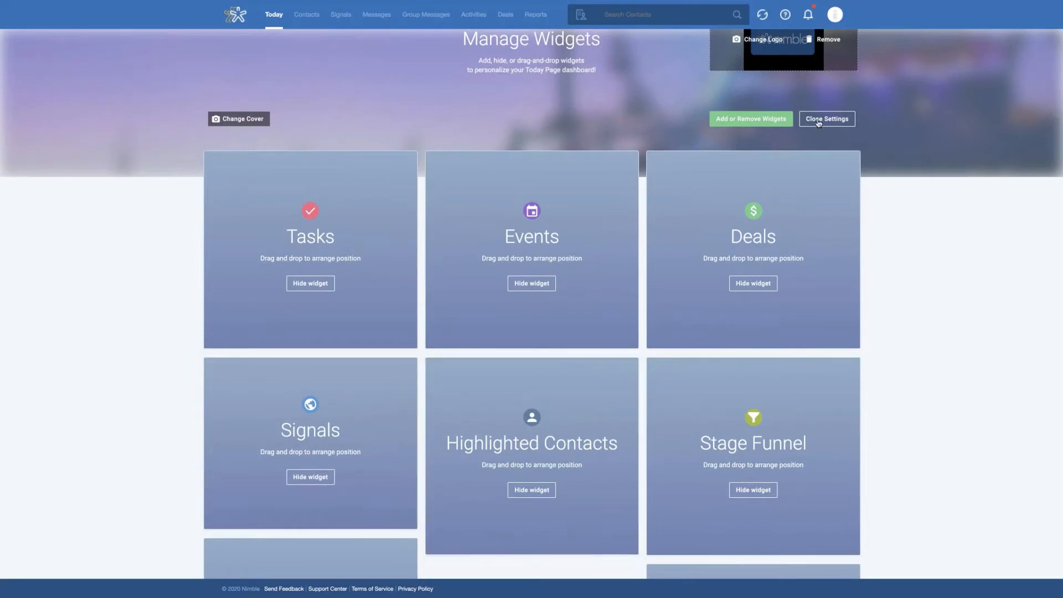
left_click(825, 122)
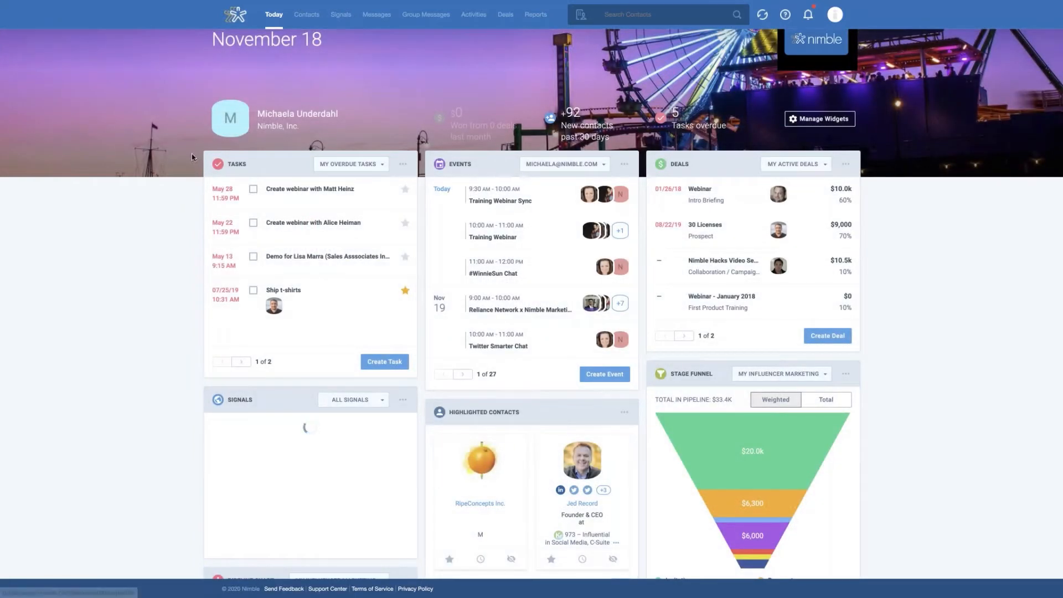
scroll(191, 154, "up", 1)
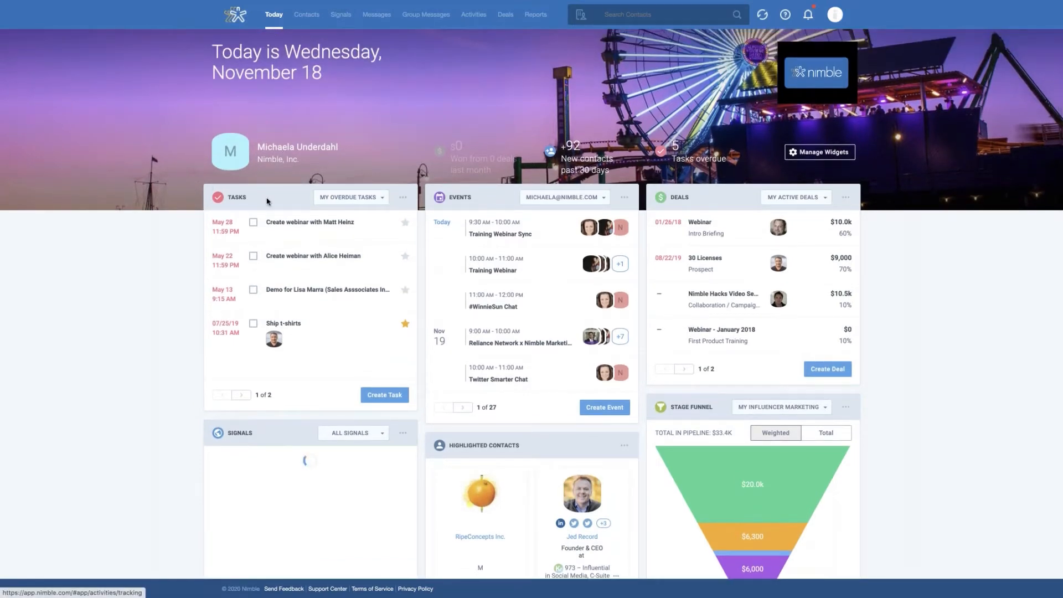
Step: Set the Tasks widget to show My open tasks and check the other personal and team task filters
left_click(380, 198)
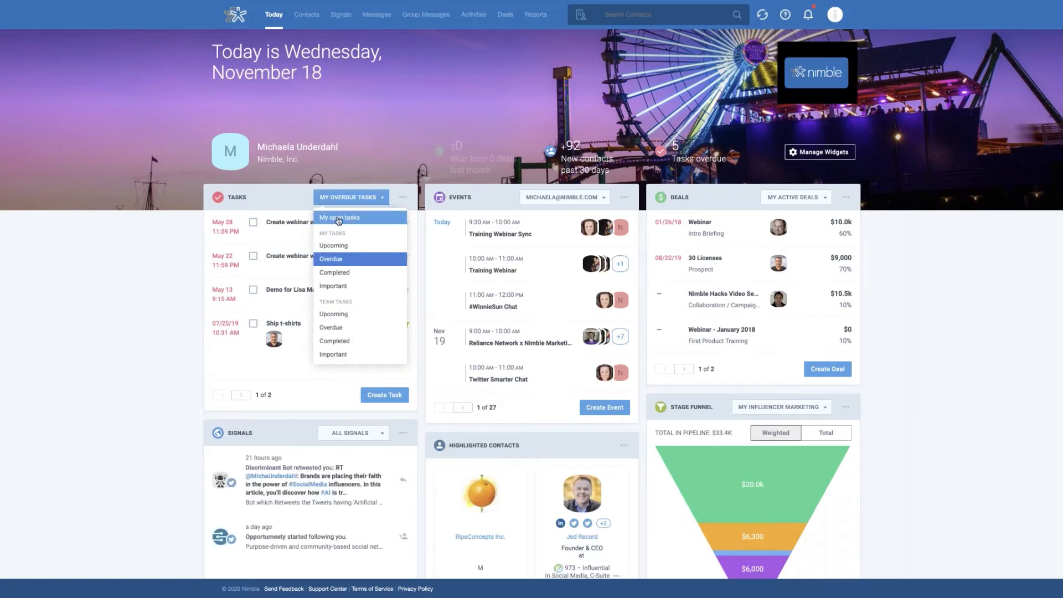
left_click(355, 219)
left_click(380, 202)
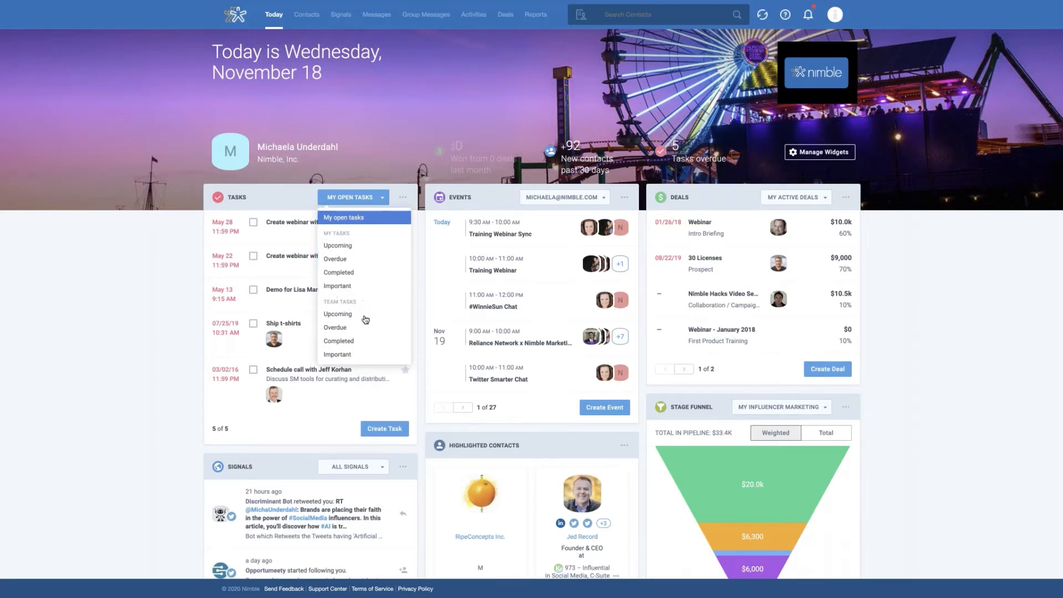
left_click(129, 311)
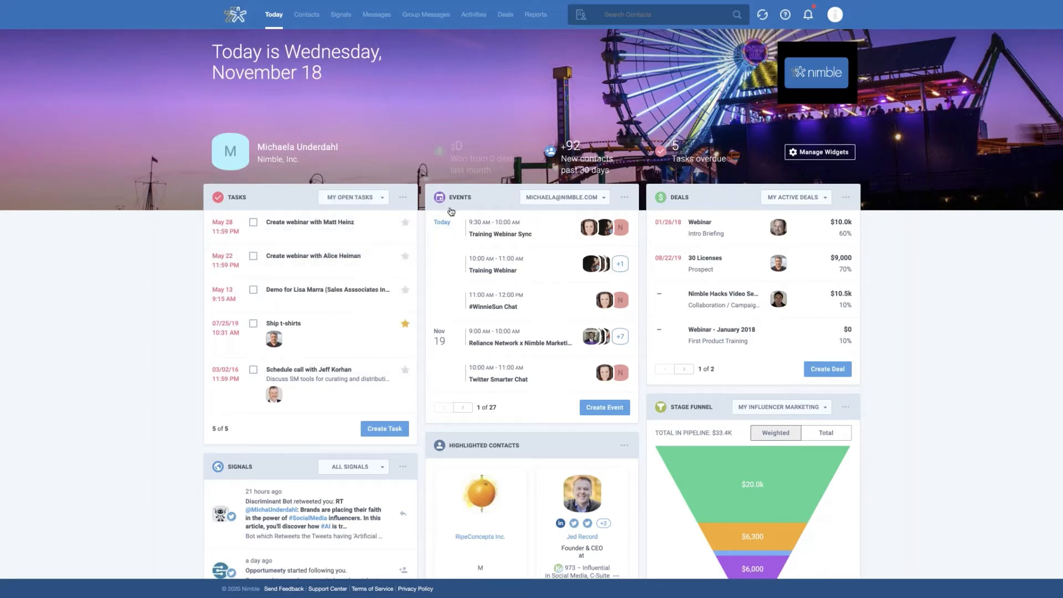
Step: Switch the Events widget to All calendars and back to the account owner's Google calendar
left_click(594, 202)
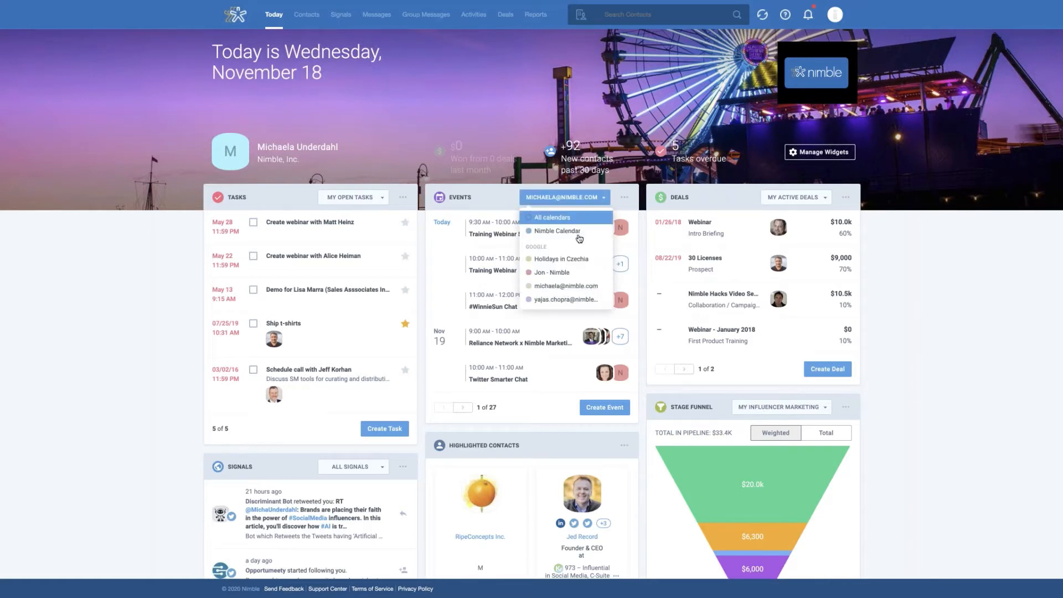
left_click(531, 217)
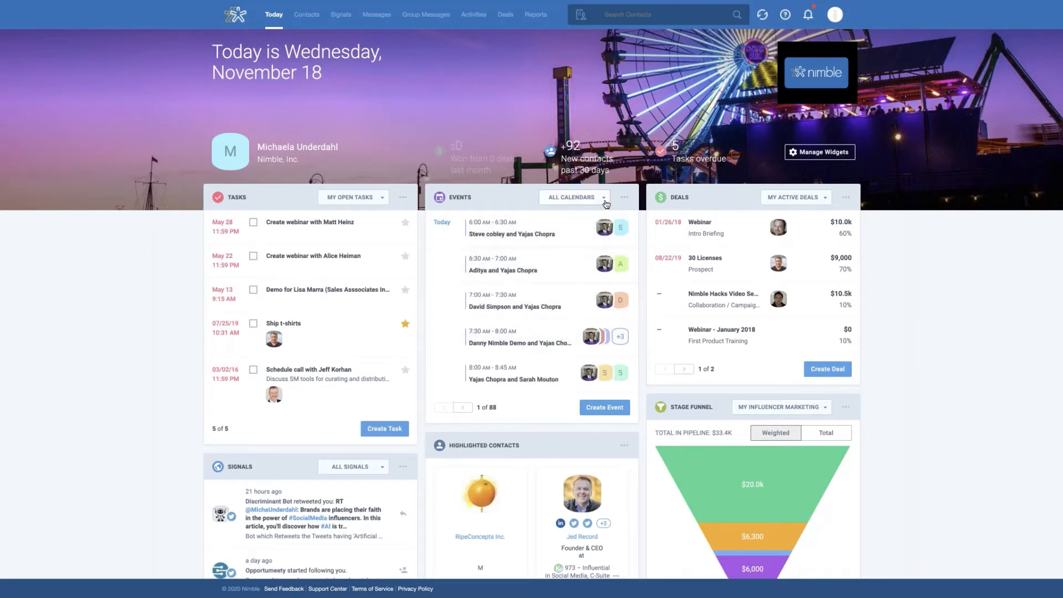
left_click(602, 198)
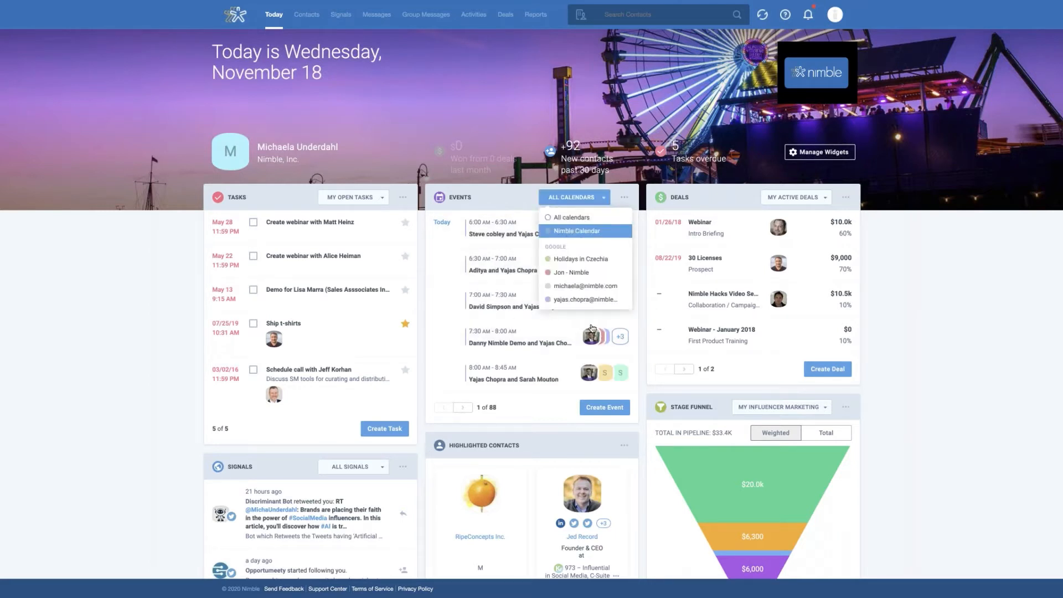
left_click(559, 284)
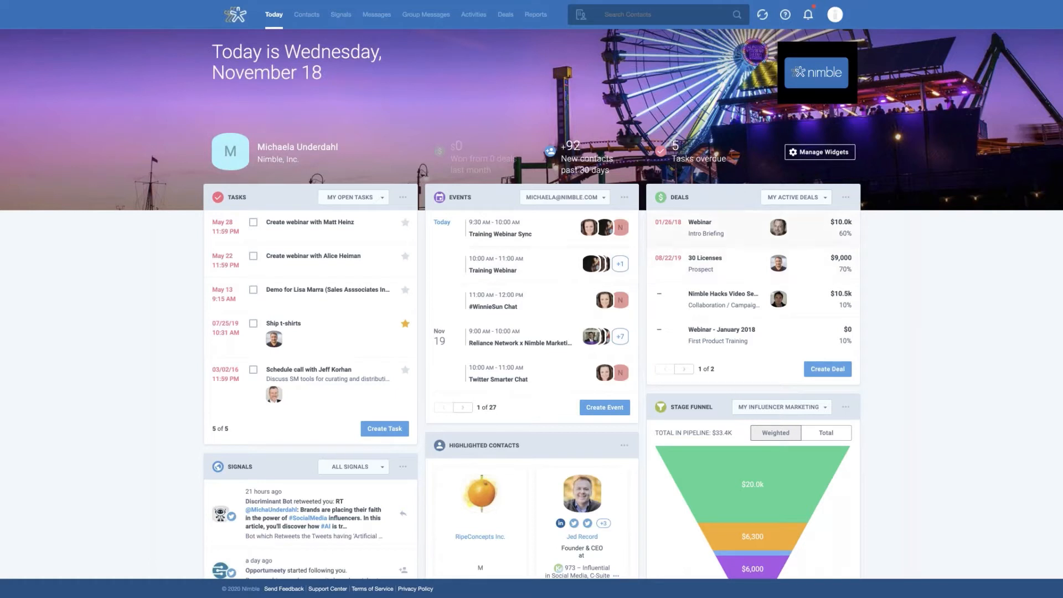
Step: Review the filter choices of the Deals and Signals widgets and the options of the Highlighted Contacts widget
left_click(828, 202)
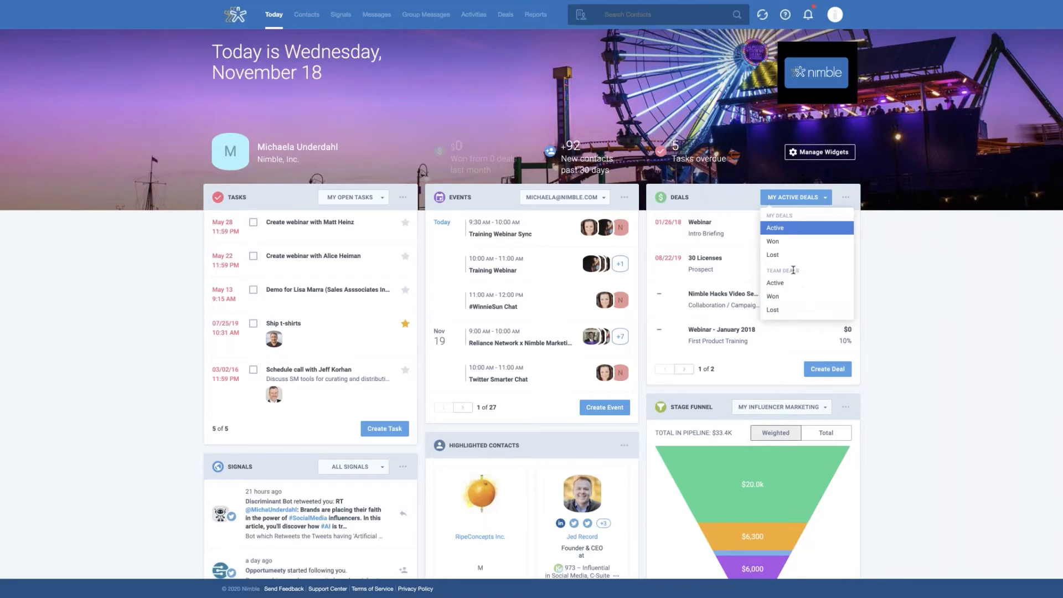
left_click(147, 314)
scroll(146, 314, "down", 3)
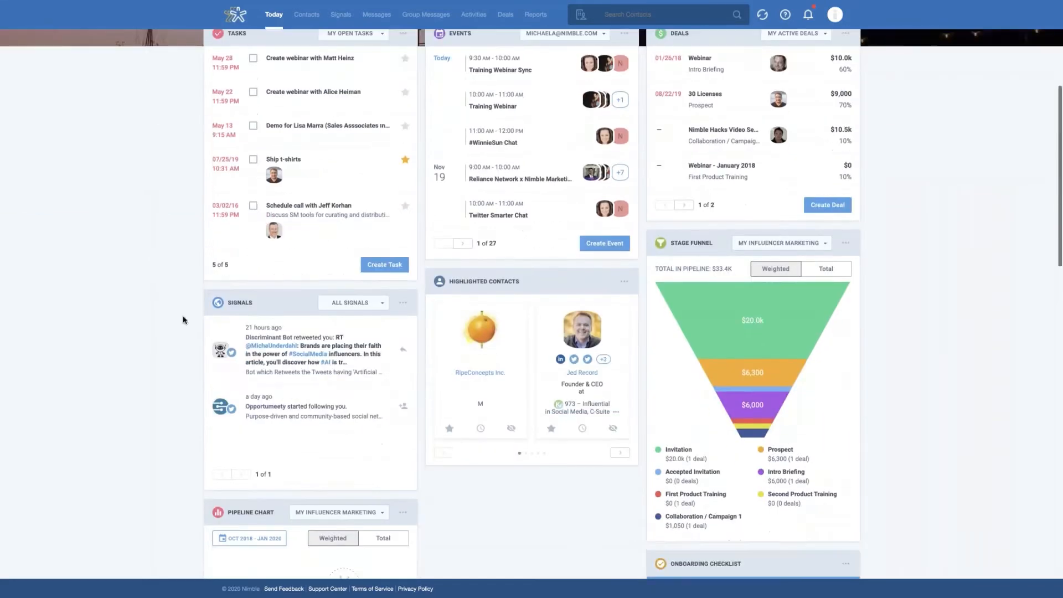
left_click(381, 306)
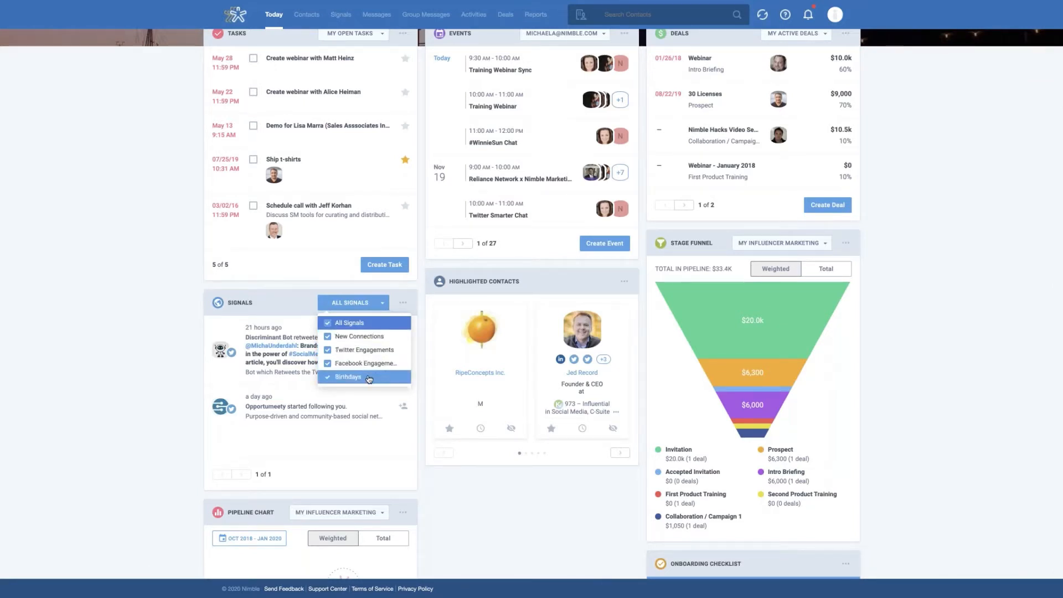
left_click(175, 343)
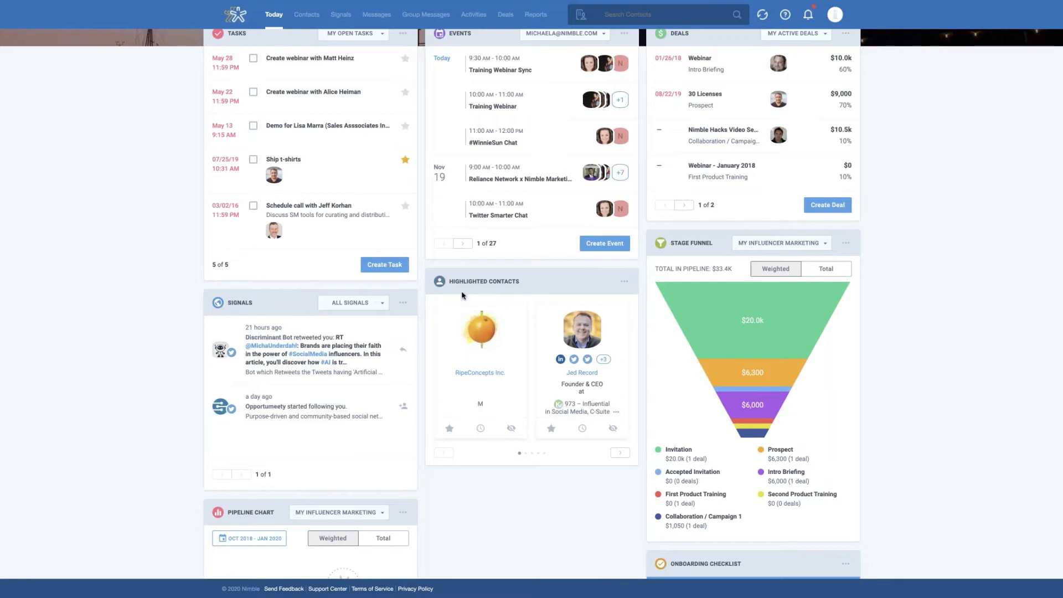
left_click(626, 282)
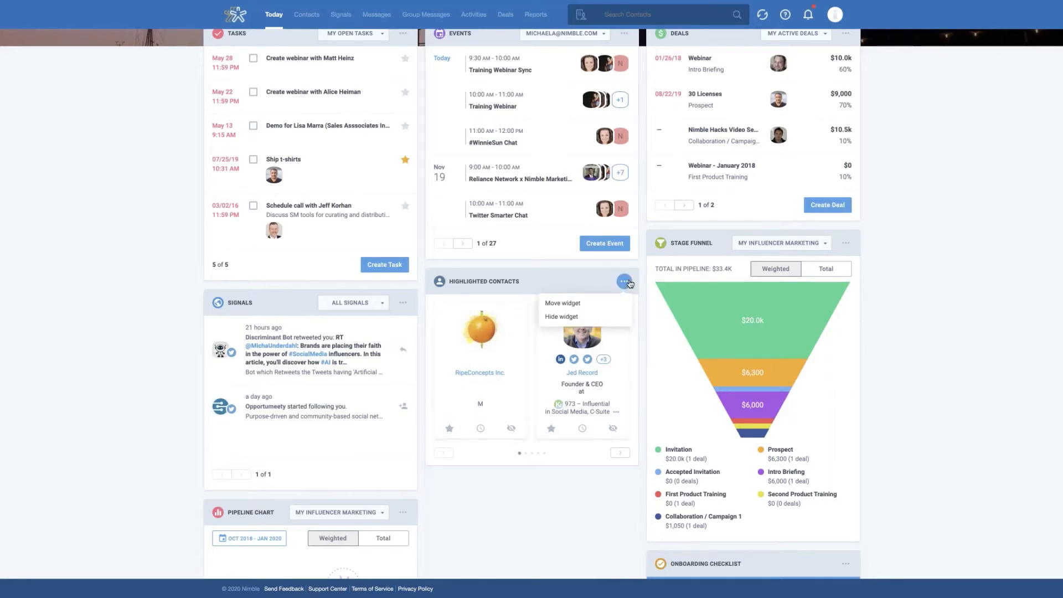
left_click(580, 306)
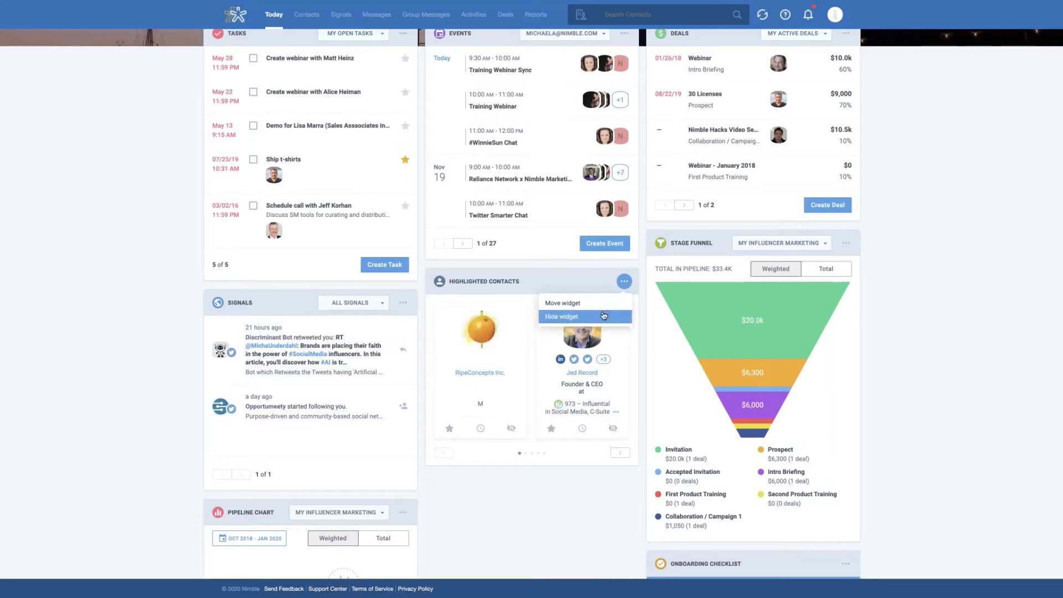
Step: Set the Stage Funnel widget to Total values and Team deals for the Influencer Marketing pipeline
left_click(826, 247)
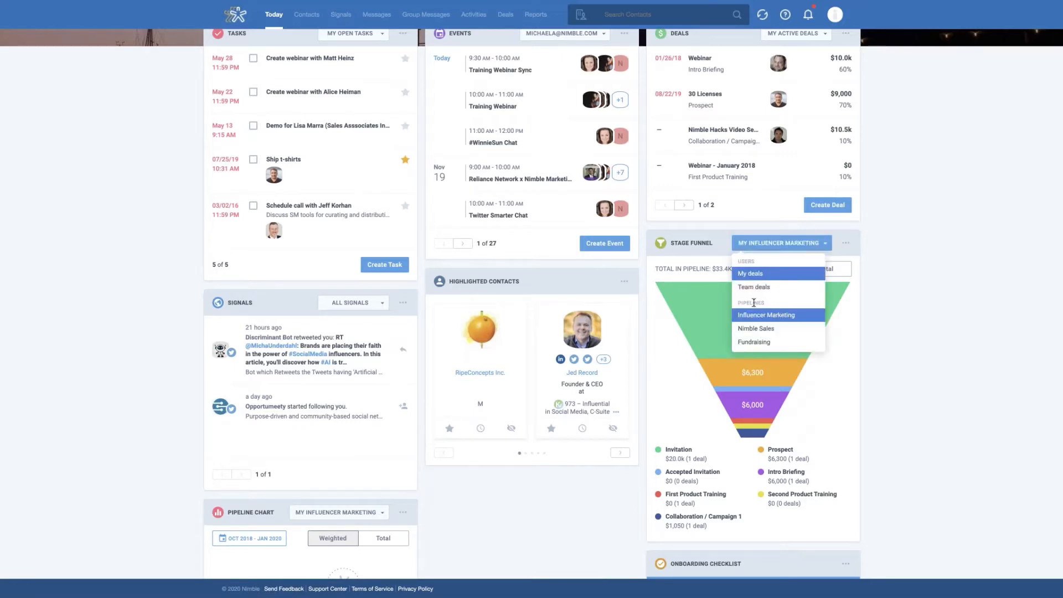
left_click(782, 320)
mouse_move(796, 331)
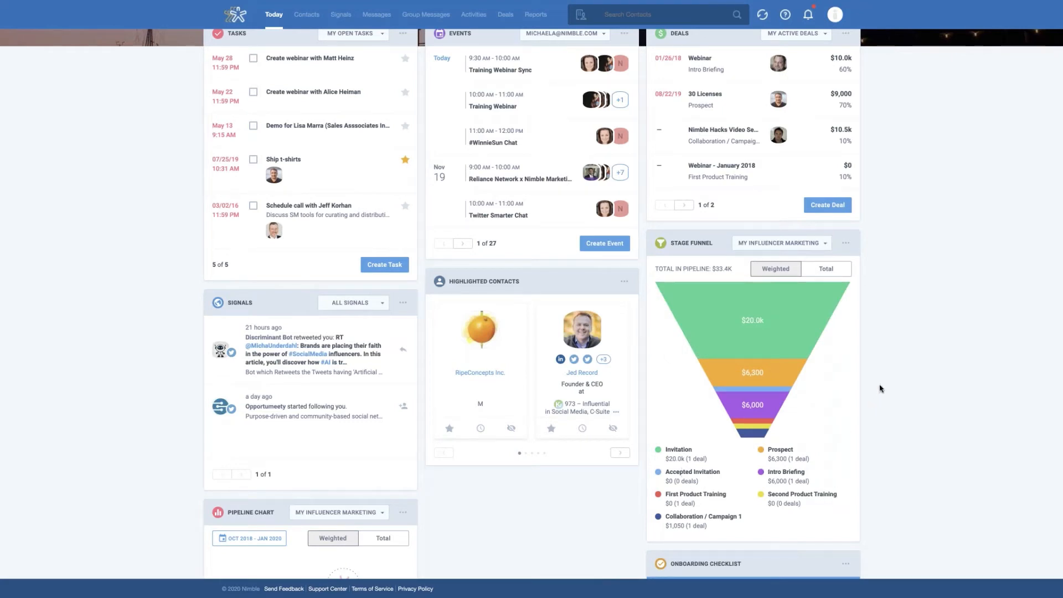
left_click(834, 270)
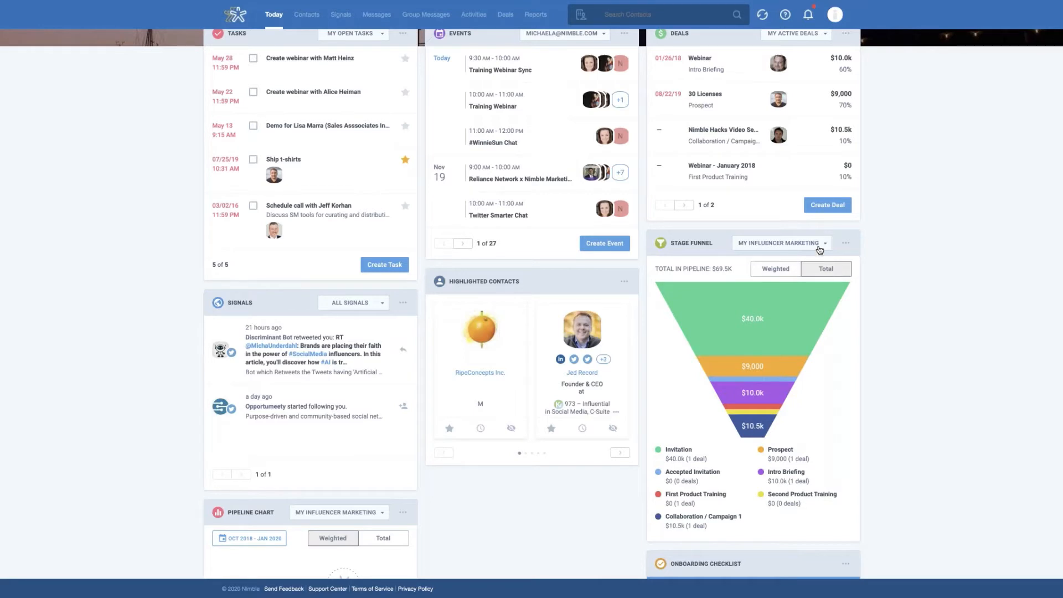
left_click(823, 247)
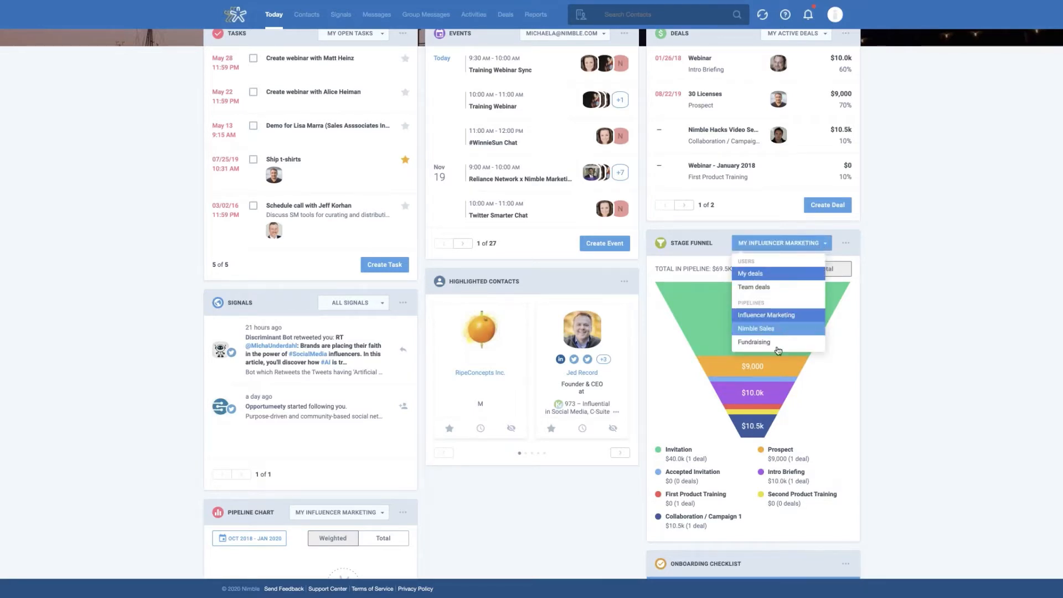
left_click(750, 289)
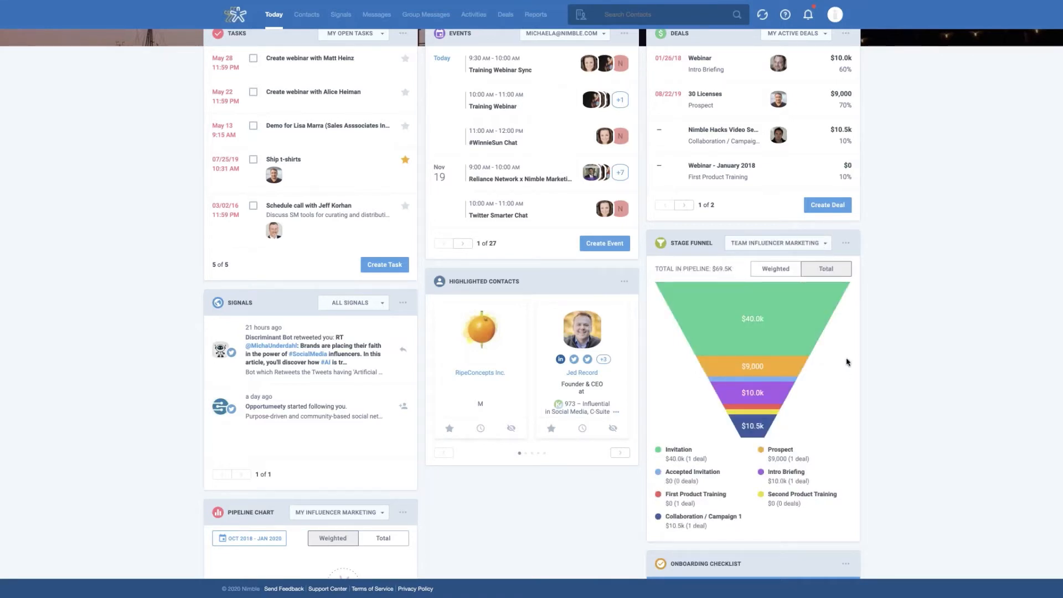
Step: Examine the remaining Today page widgets, from the Pipeline Chart to the Onboarding Checklist
scroll(171, 327, "down", 1)
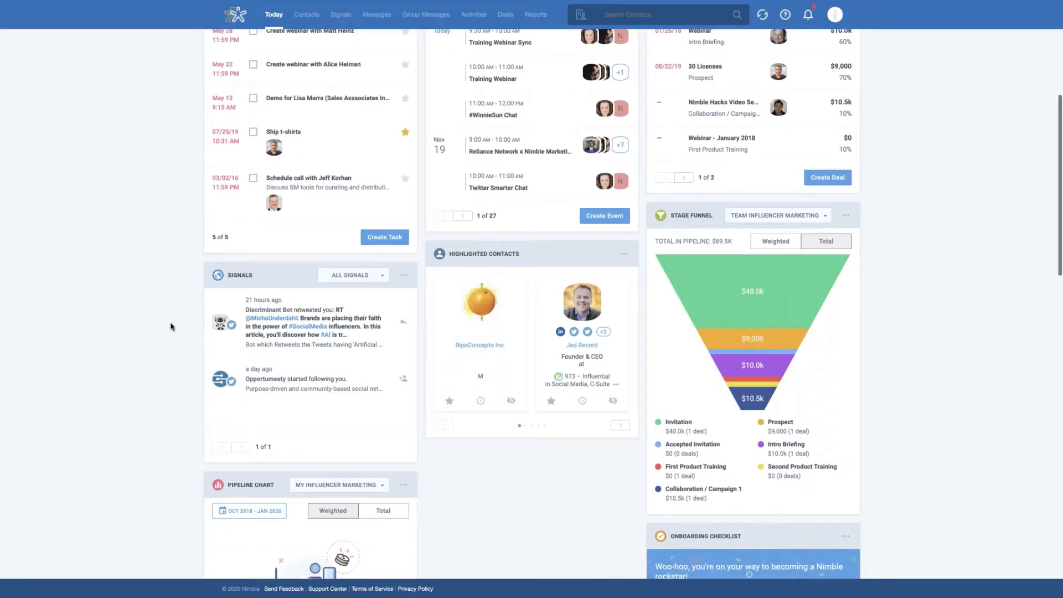
scroll(171, 327, "down", 4)
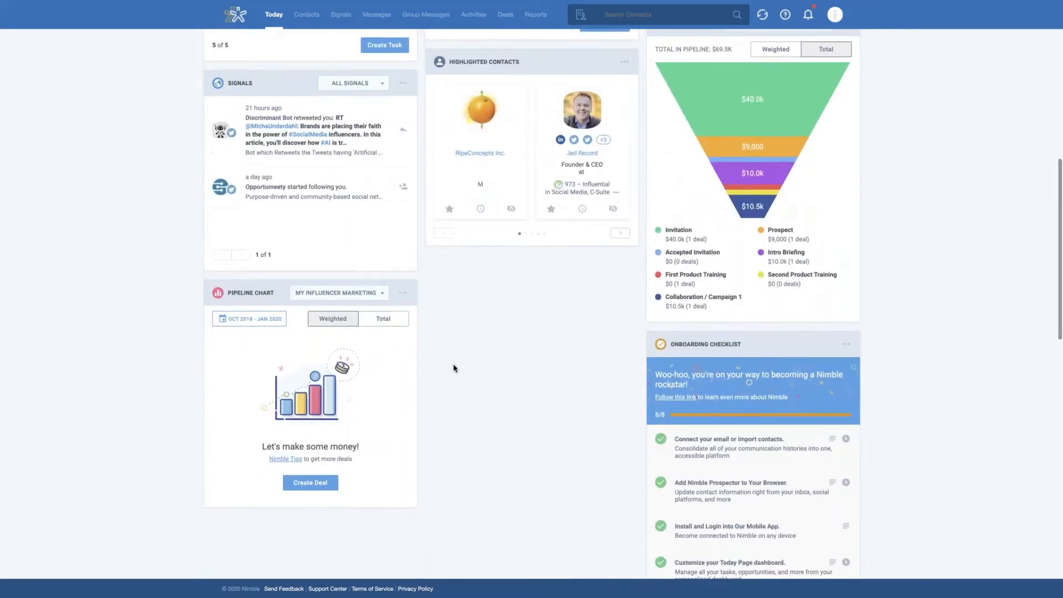
scroll(488, 365, "down", 2)
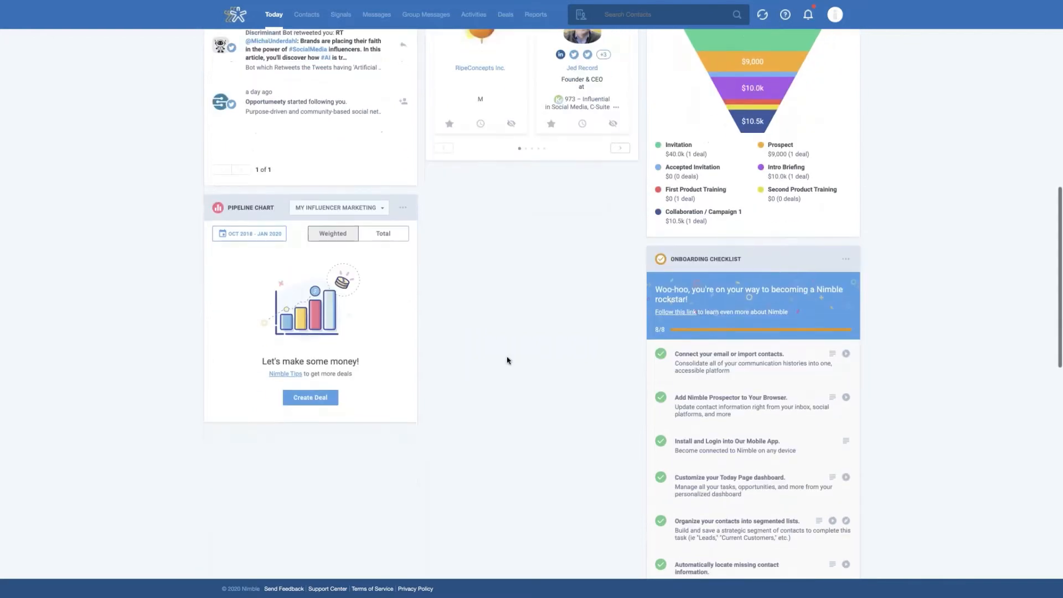
scroll(576, 371, "down", 2)
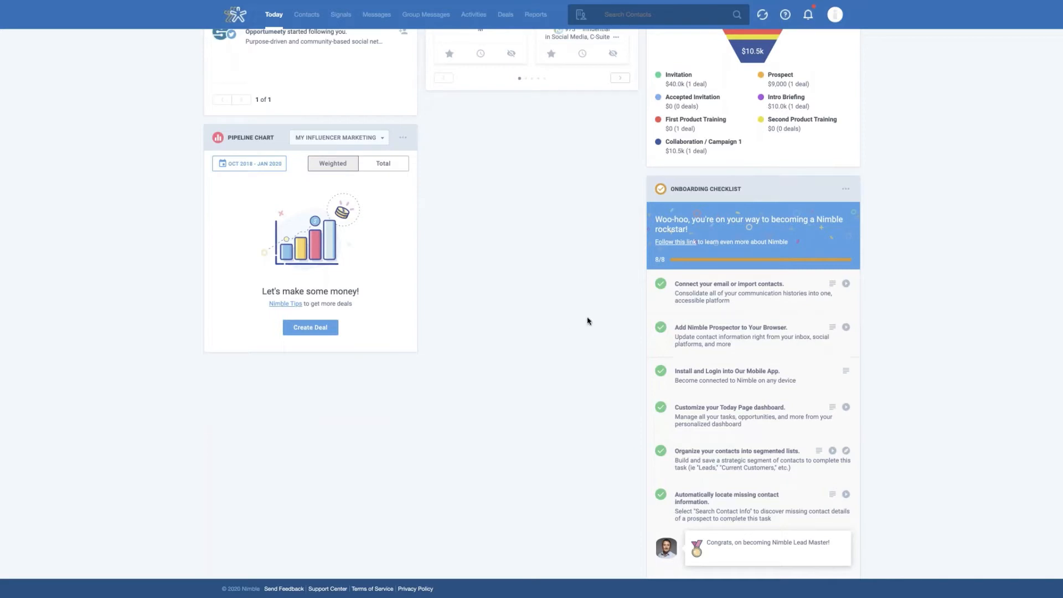
scroll(587, 322, "up", 8)
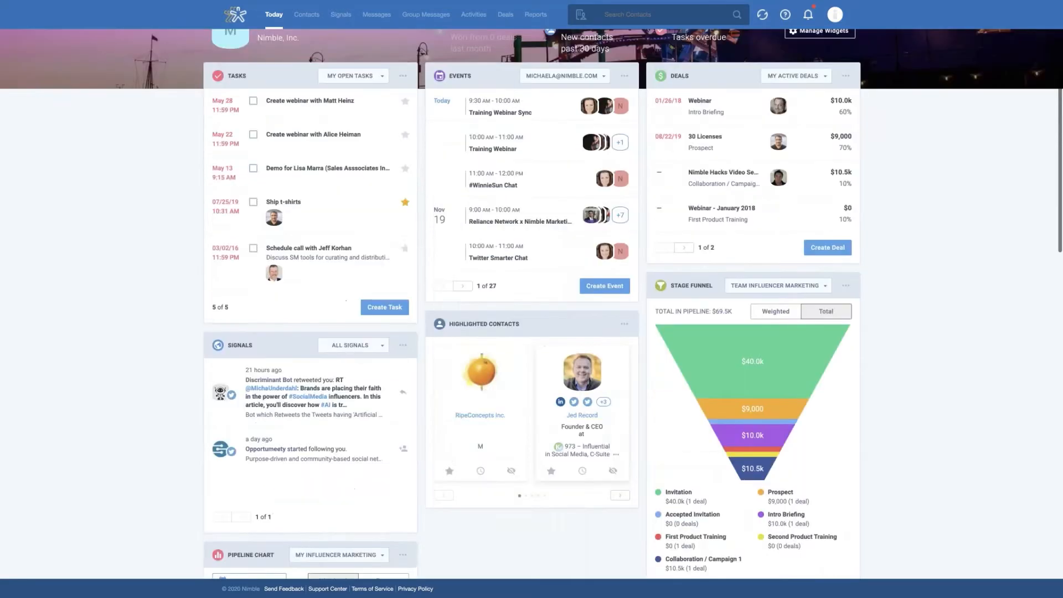
scroll(587, 321, "up", 3)
Step: From the contact list, open the record of Nimble's Chief Executive Officer and mark the contact as important
left_click(297, 16)
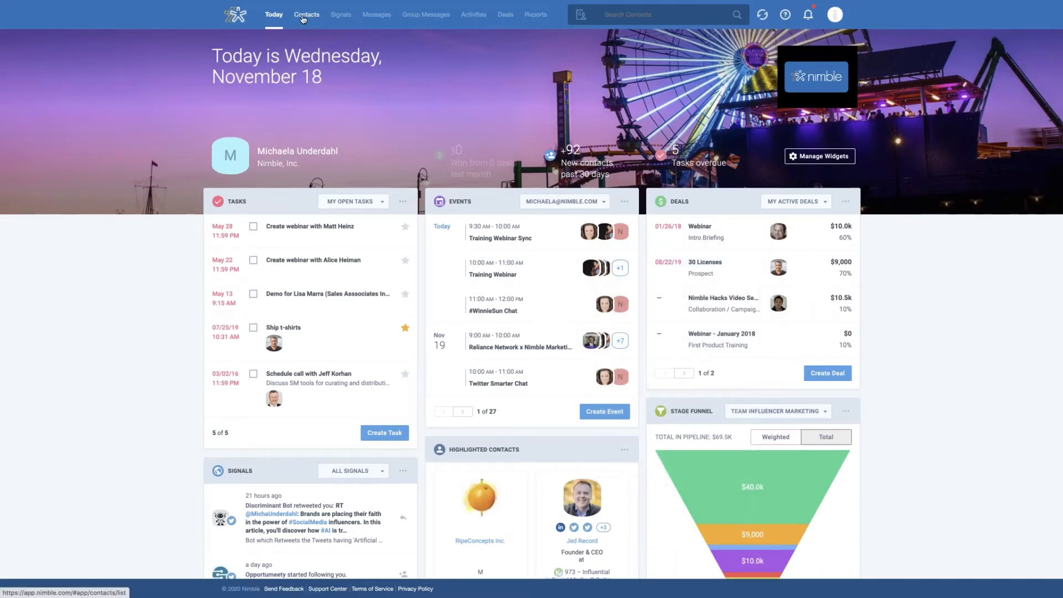
left_click(302, 16)
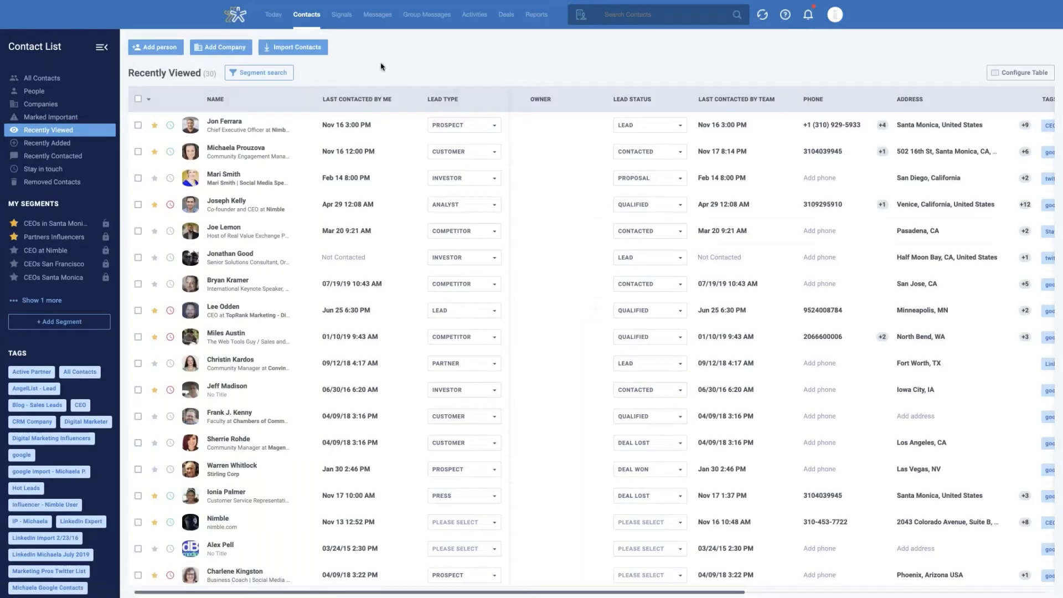
left_click(218, 125)
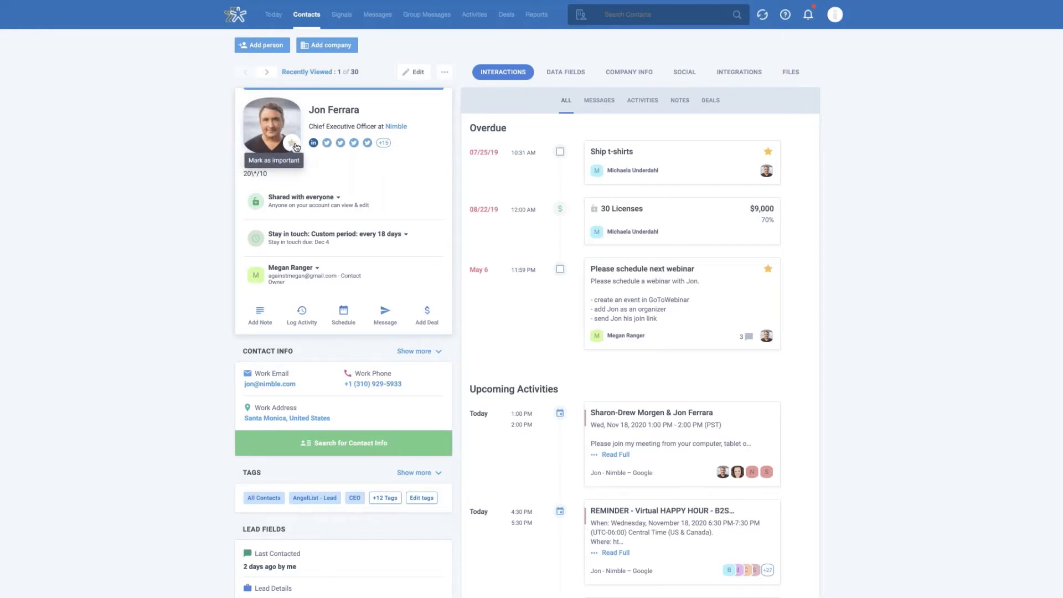
left_click(292, 145)
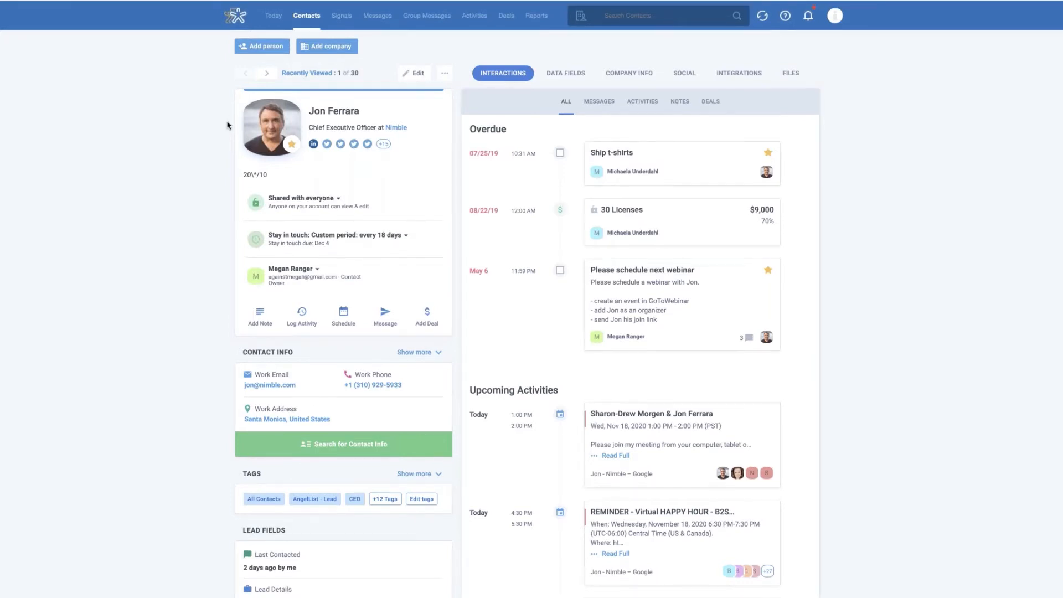
Step: Set the contact's privacy to Private to owner, and view the Custom privacy rules without changing them
left_click(339, 198)
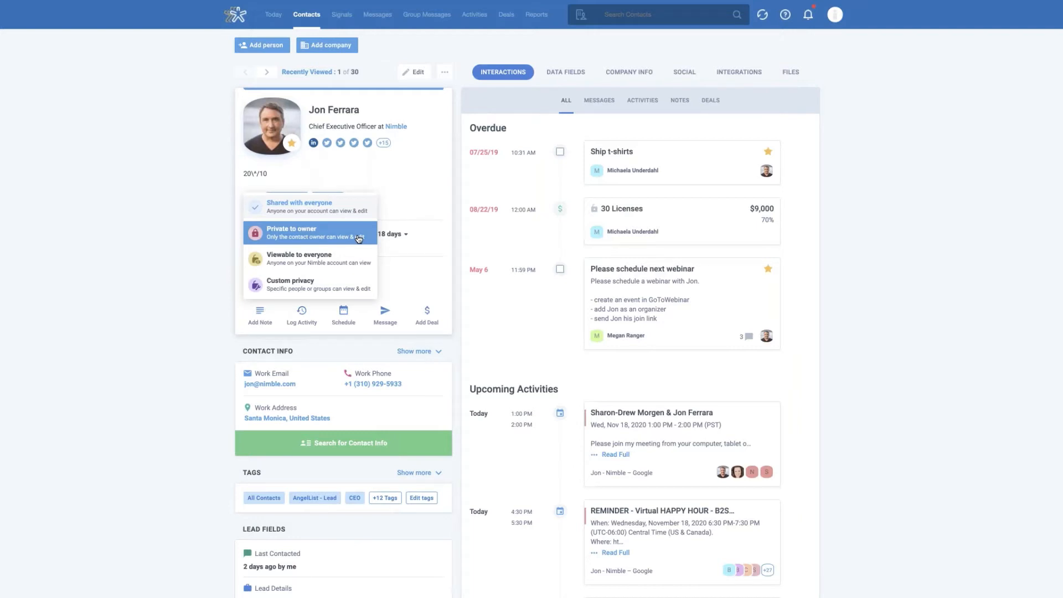
left_click(320, 233)
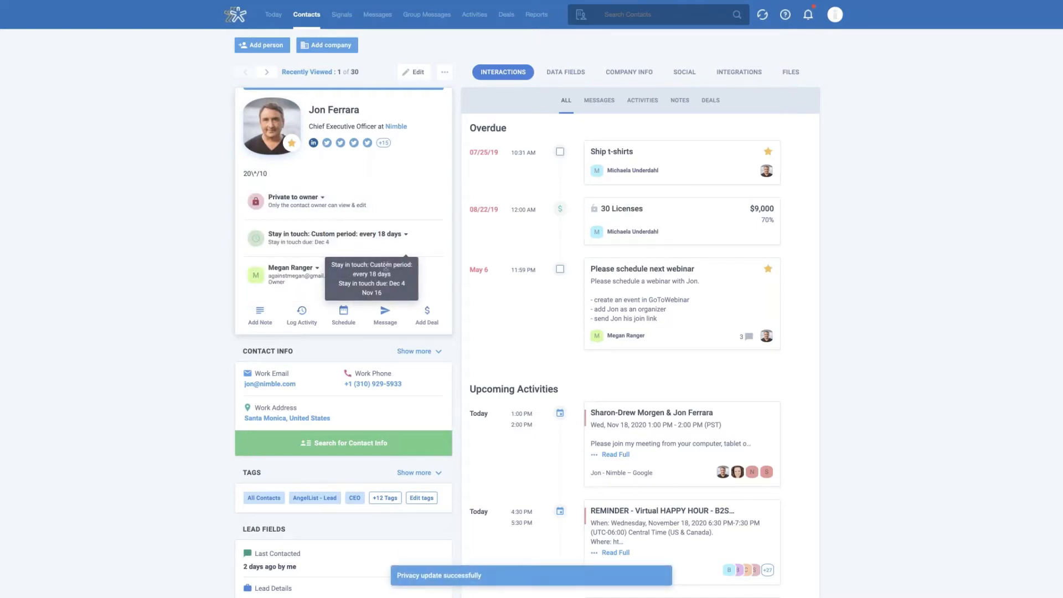
left_click(321, 199)
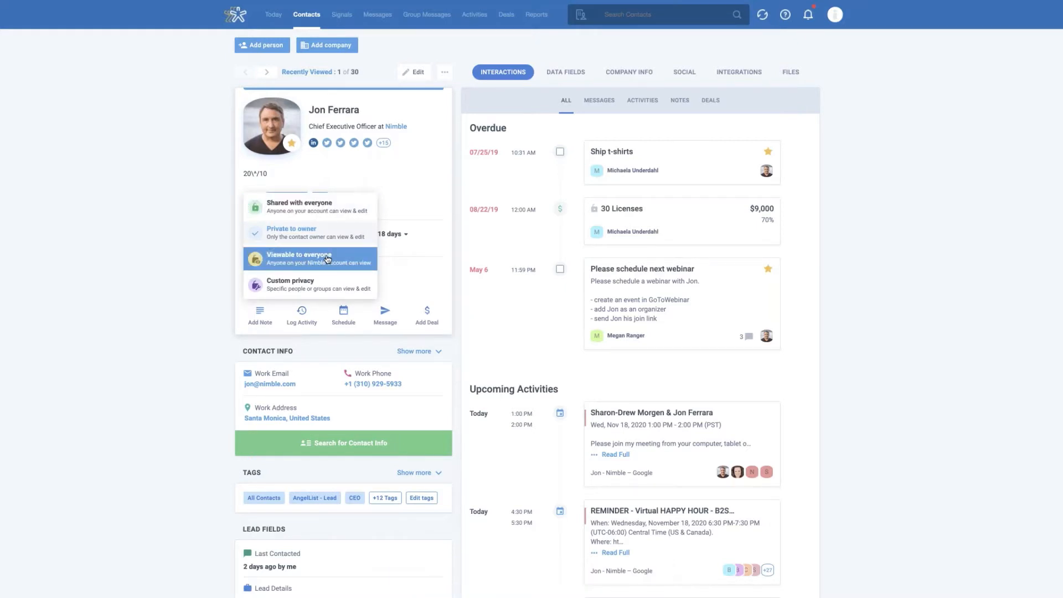
left_click(311, 288)
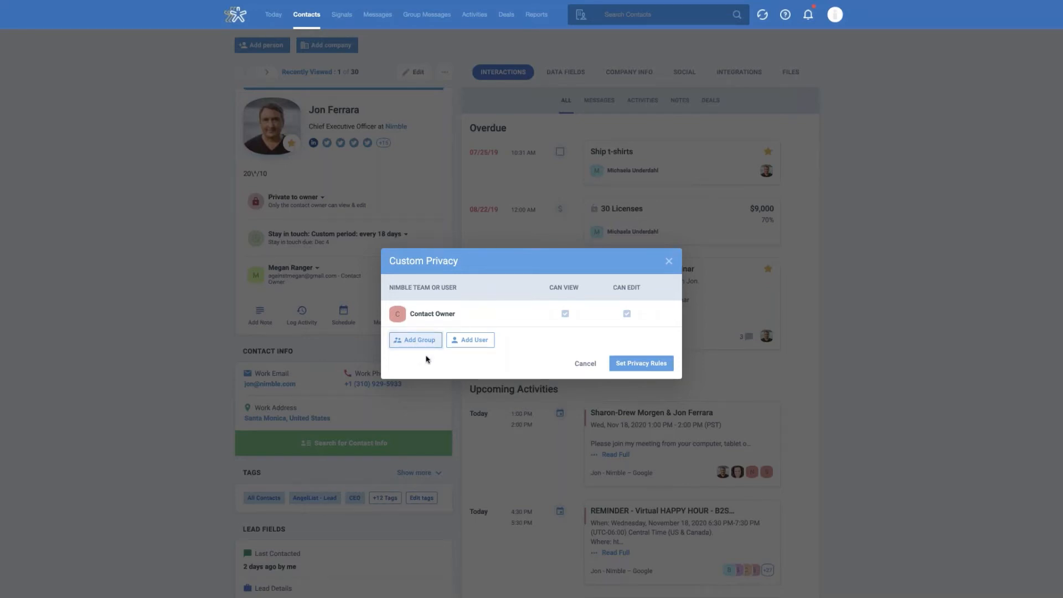
left_click(669, 262)
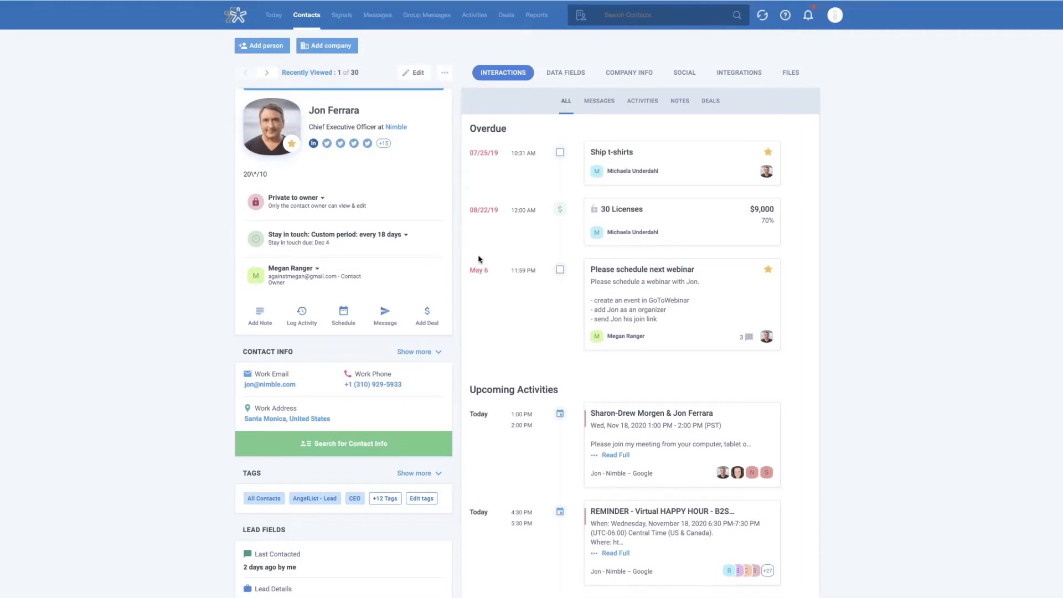
Step: Reassign the contact's ownership to the other user offered in the owner list
left_click(318, 269)
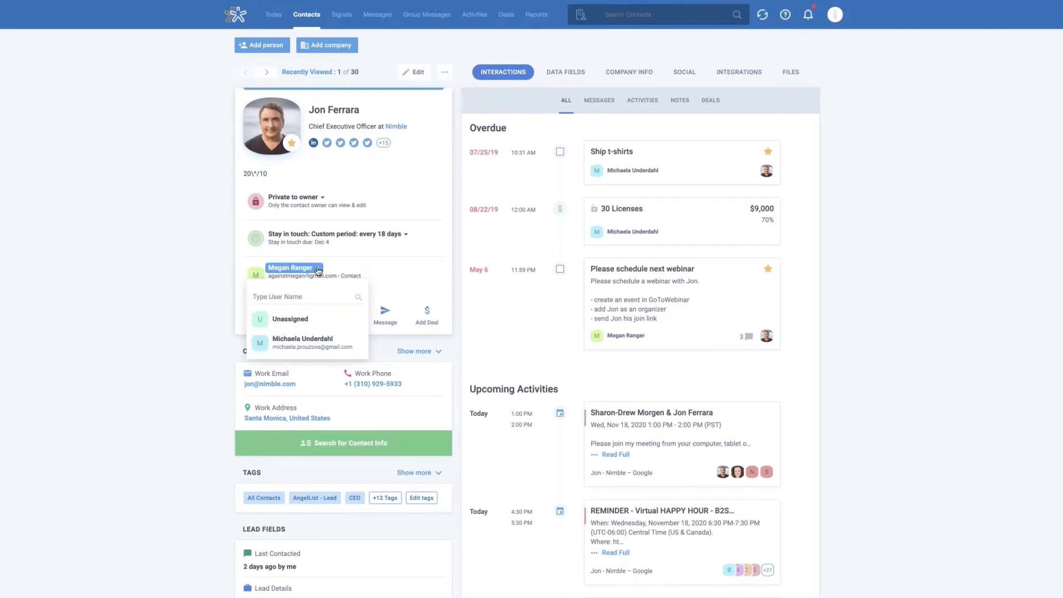
left_click(308, 344)
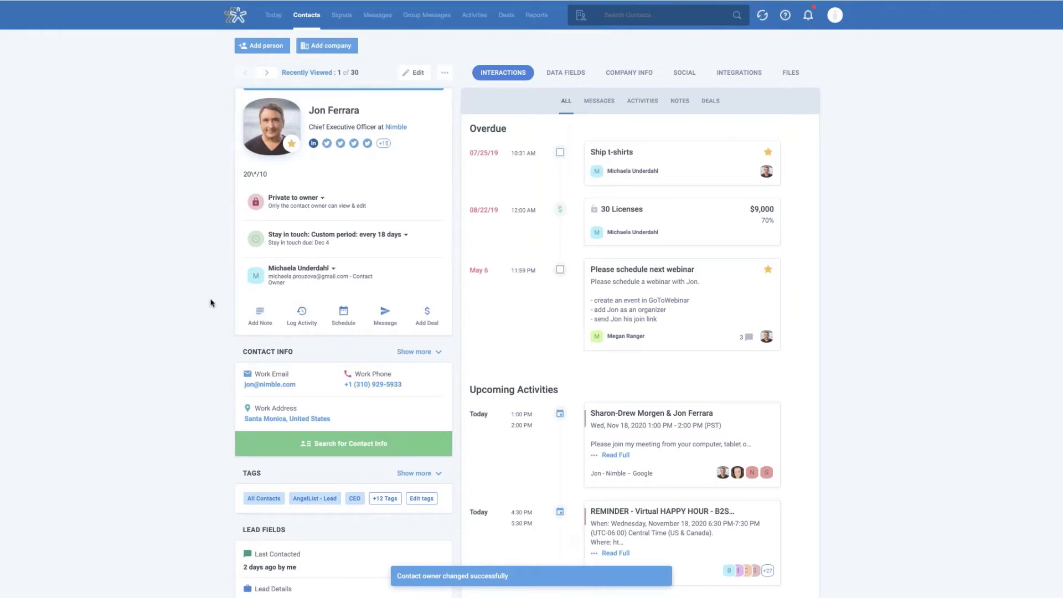
scroll(456, 242, "down", 1)
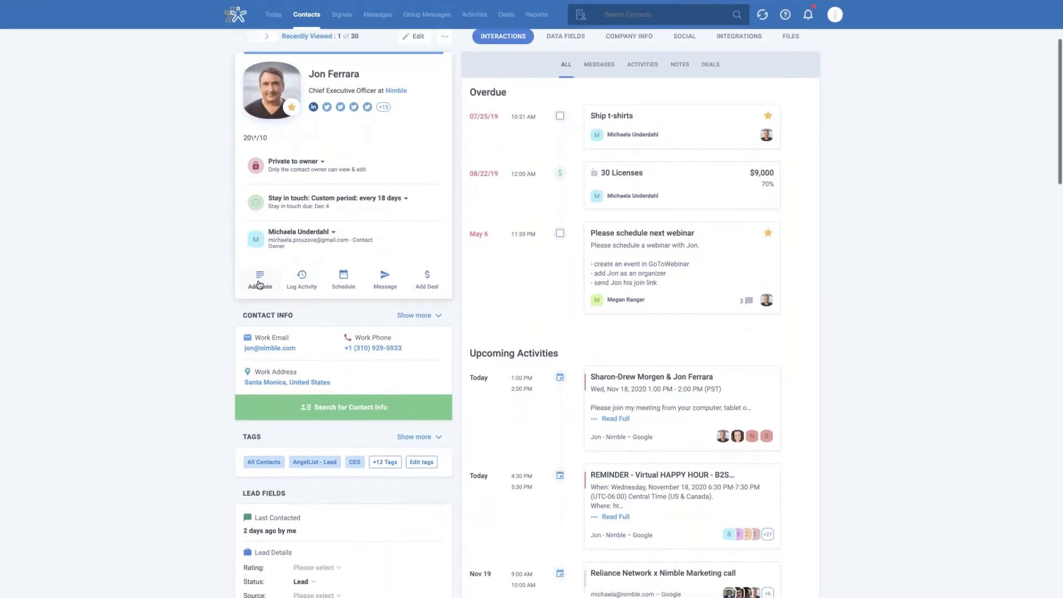
Step: View the blank note form for the contact and close it without adding a note
left_click(259, 284)
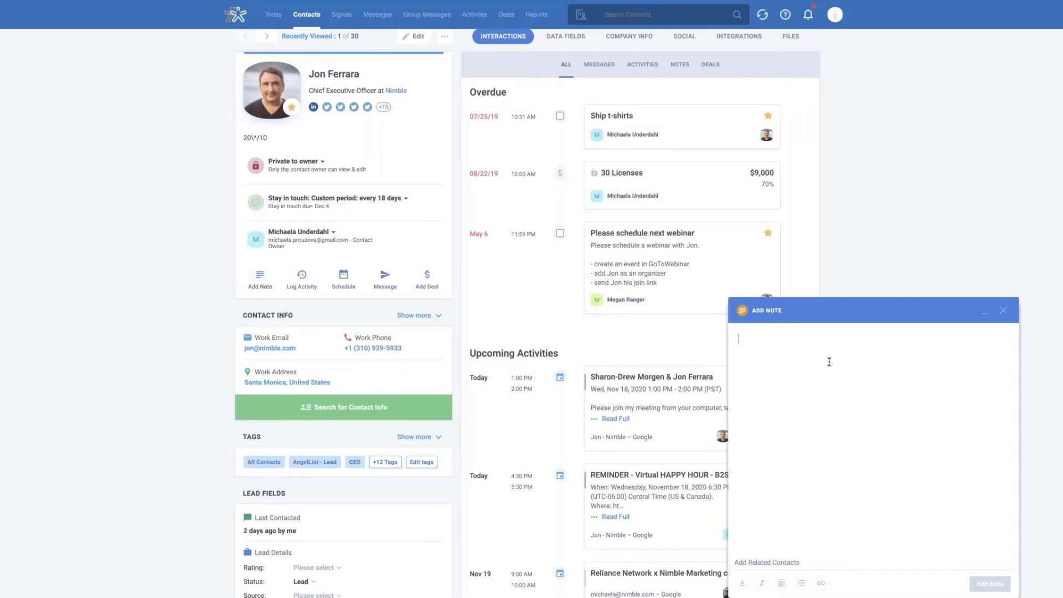
left_click(1004, 312)
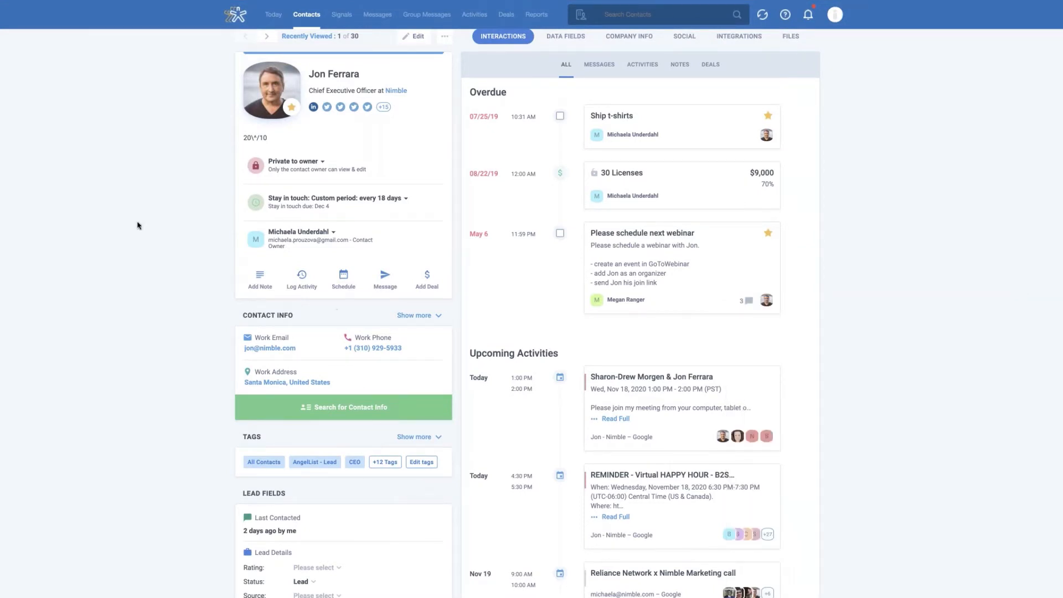
scroll(199, 253, "up", 1)
scroll(198, 254, "down", 1)
scroll(197, 254, "up", 1)
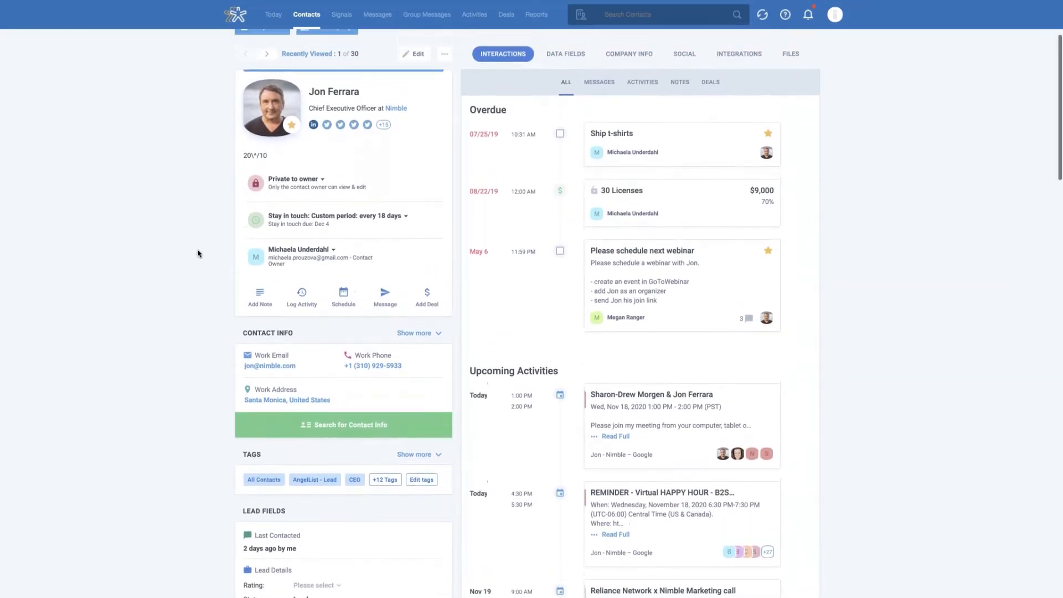
scroll(198, 254, "up", 1)
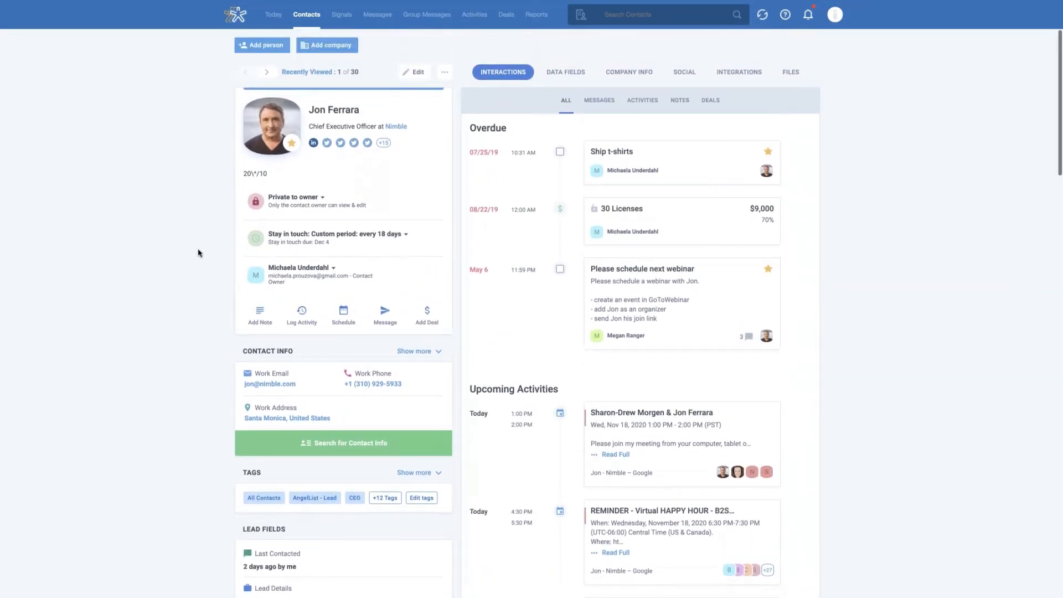
Step: Start logging a task activity for the contact, naming it as a follow-up with the contact's first name
left_click(307, 316)
scroll(366, 324, "down", 1)
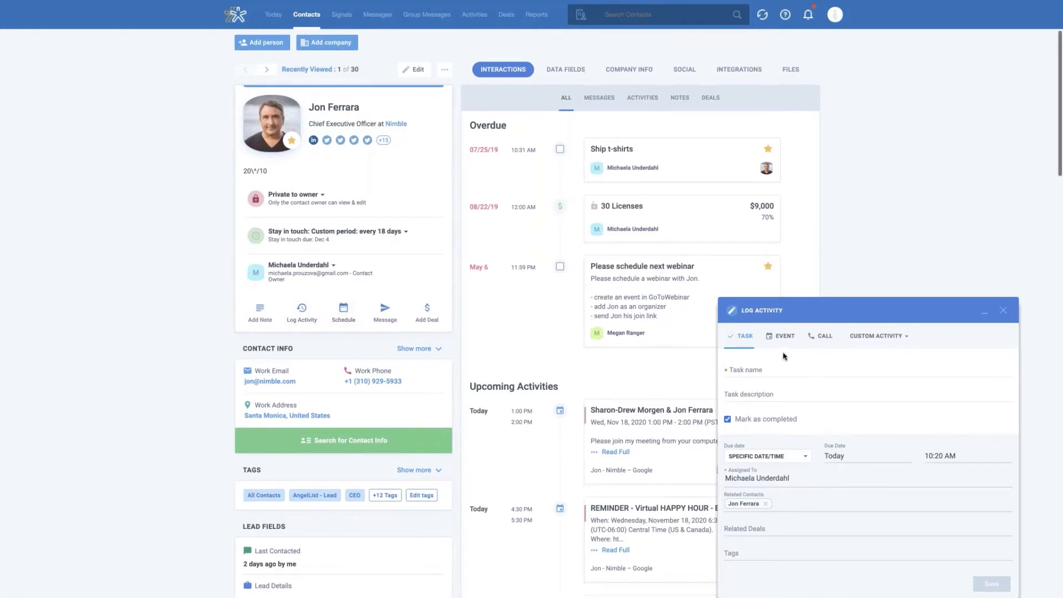
left_click(744, 371)
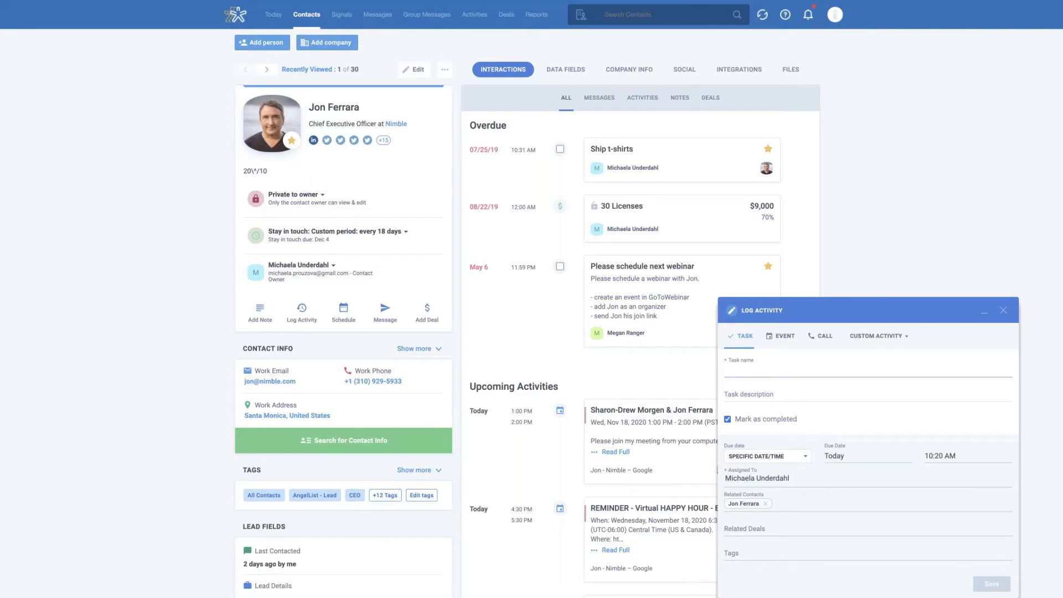
type("Follow-up with Jon")
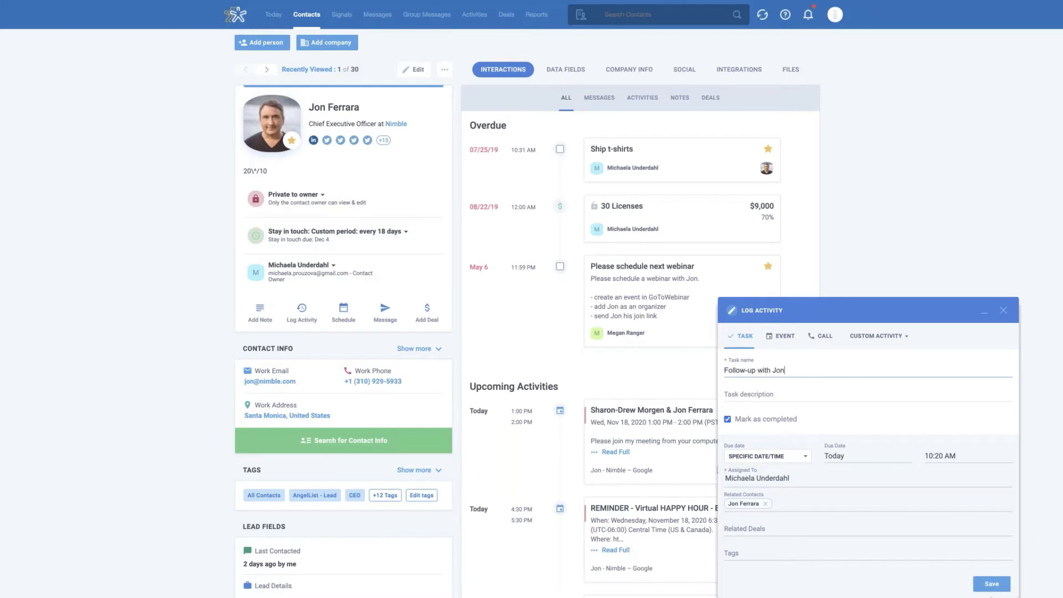
Step: Mark the follow-up task as not completed and set its specific due date to Nov 19 at 10:30 AM
left_click(771, 454)
left_click(744, 456)
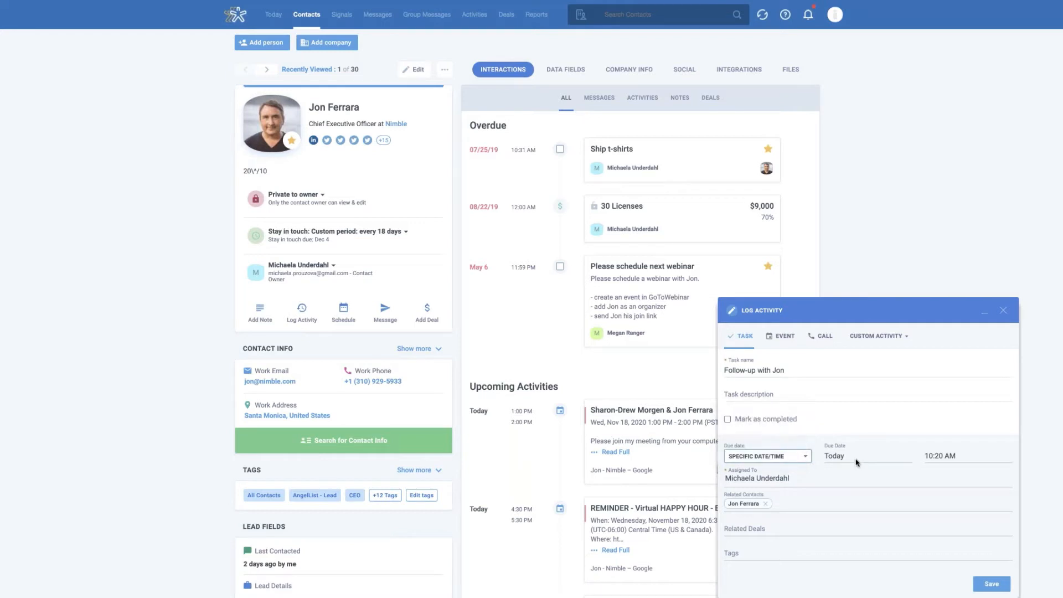
left_click(859, 460)
left_click(896, 541)
left_click(946, 453)
left_click(947, 572)
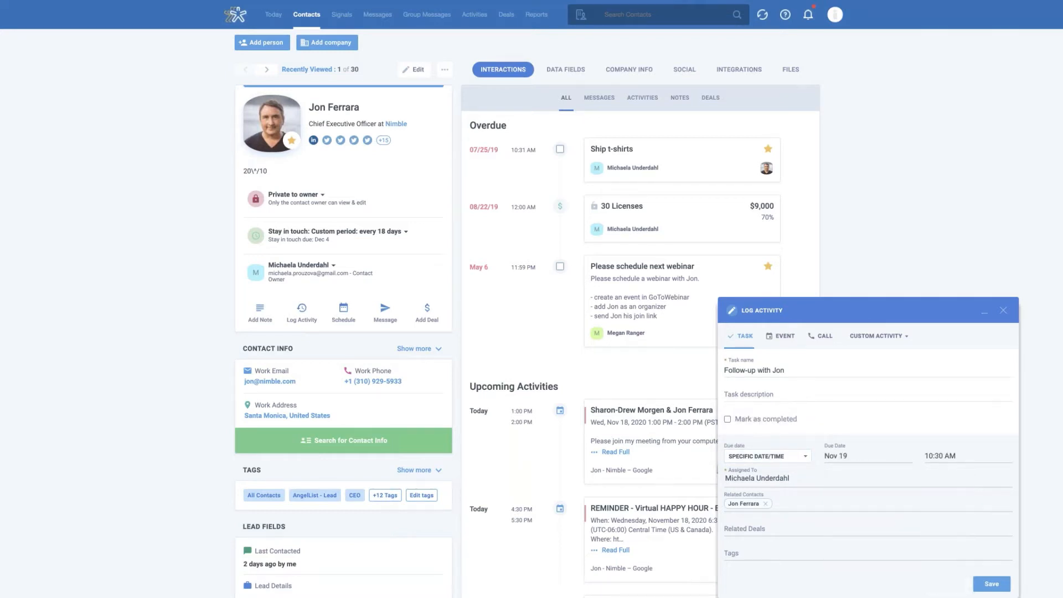
Step: Assign the follow-up task to the other team member and save it
left_click(753, 482)
left_click(764, 516)
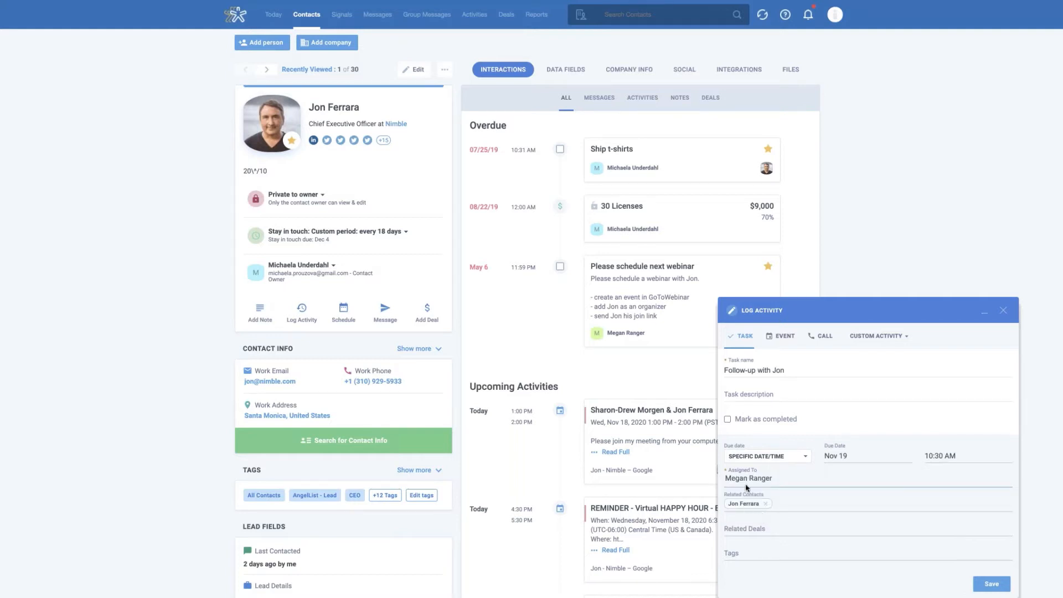
left_click(988, 585)
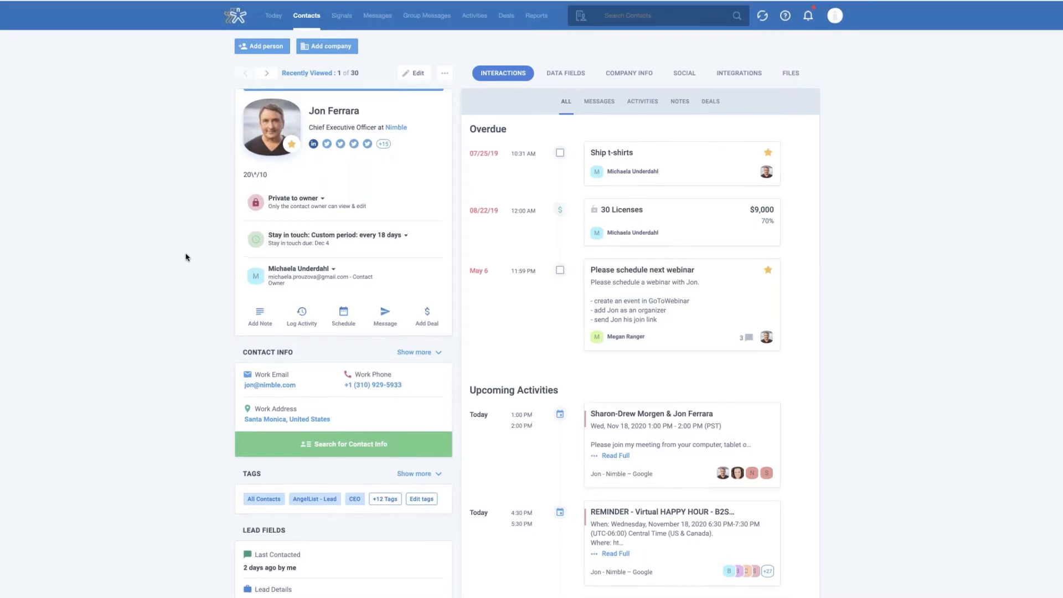
Step: Review the Task, Event, Call and Custom Activity scheduling forms, including the event's calendar choices, and close without saving
left_click(345, 324)
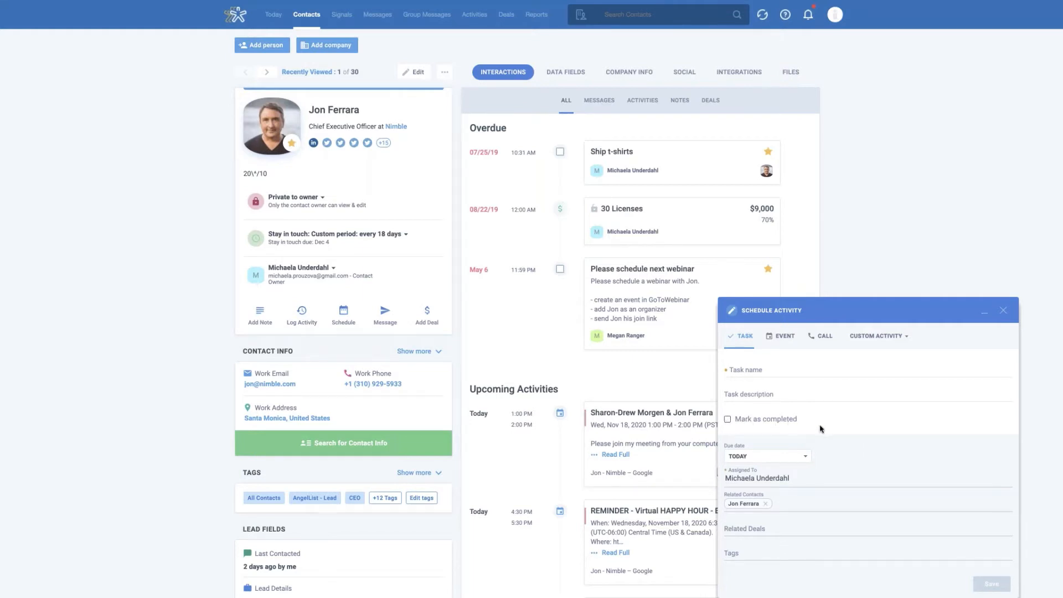
left_click(729, 420)
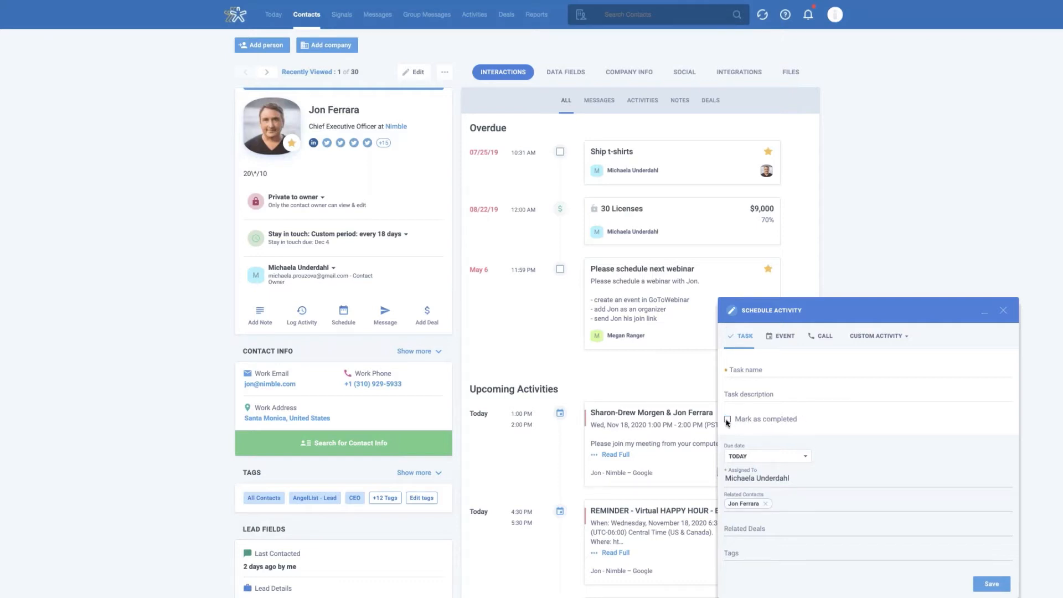
left_click(782, 336)
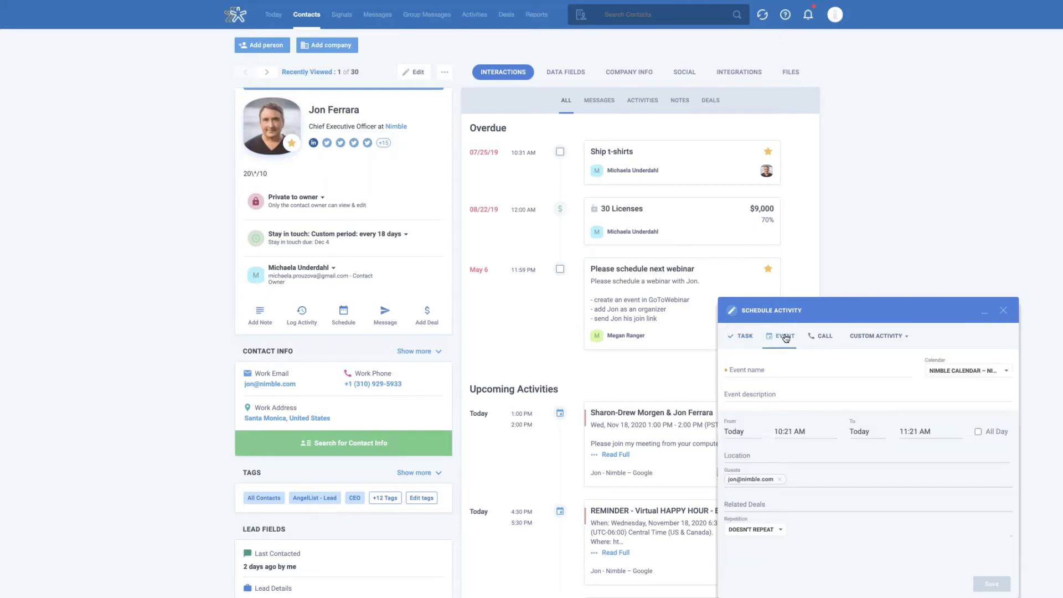
left_click(990, 372)
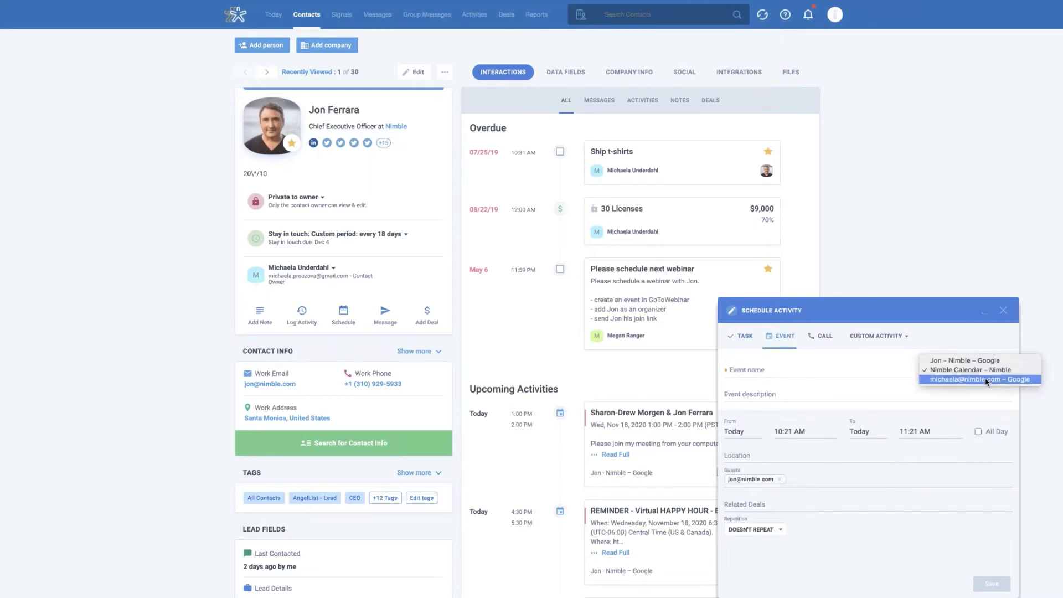
left_click(988, 382)
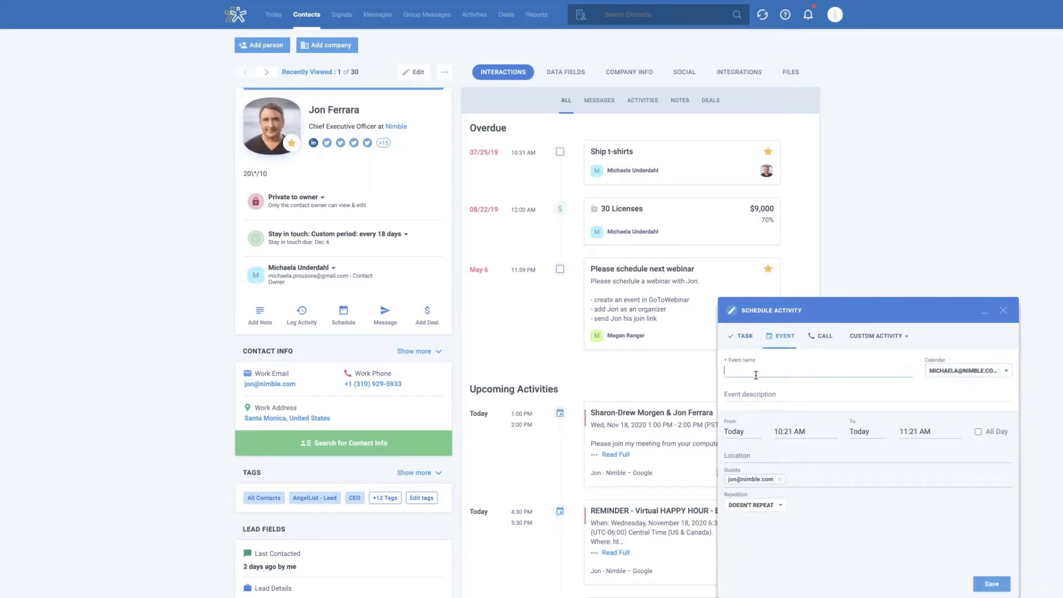
left_click(828, 340)
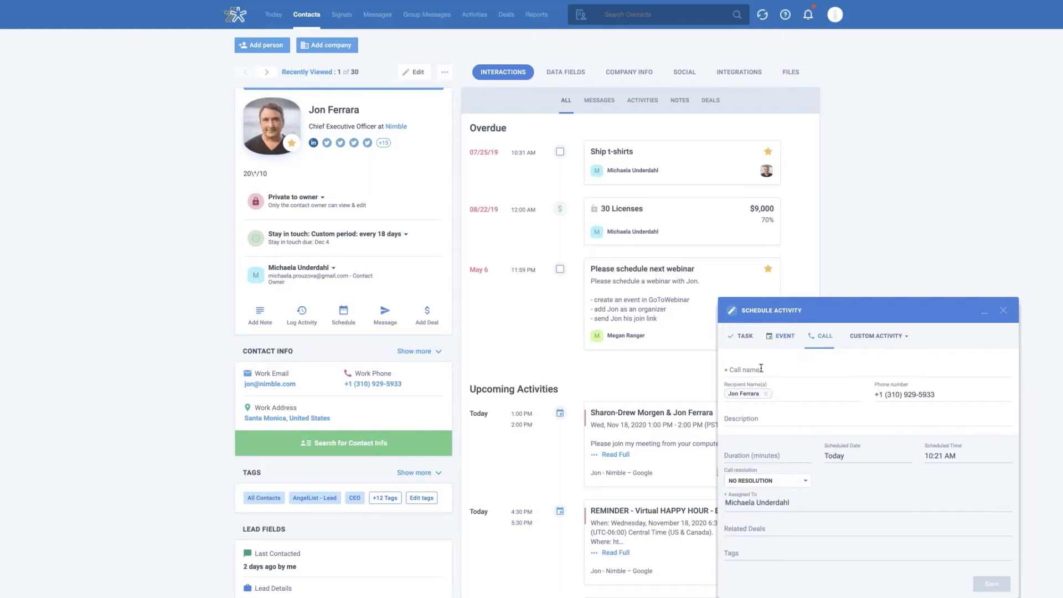
left_click(905, 338)
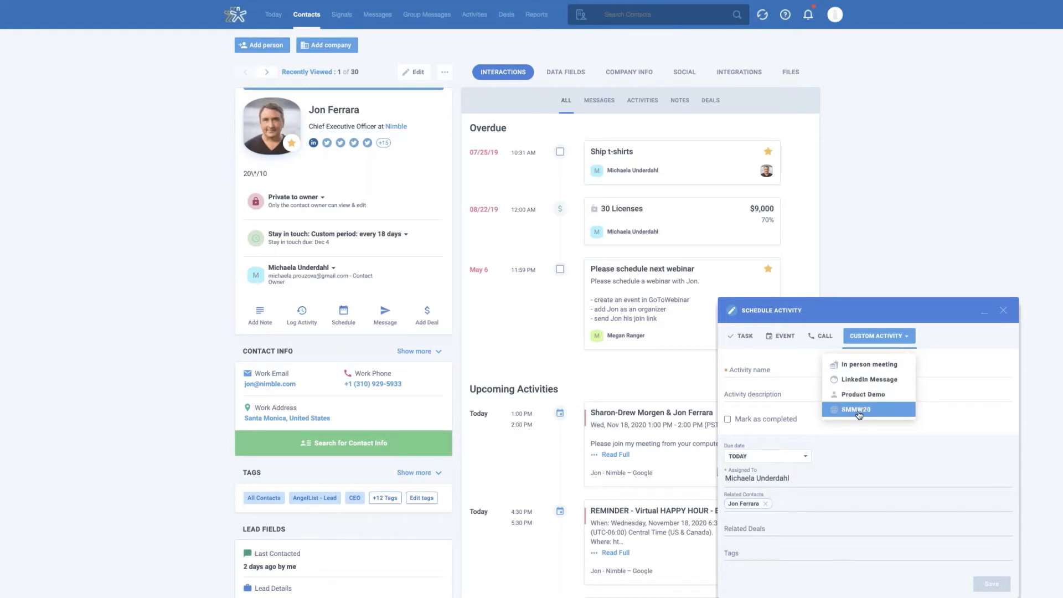
left_click(1004, 311)
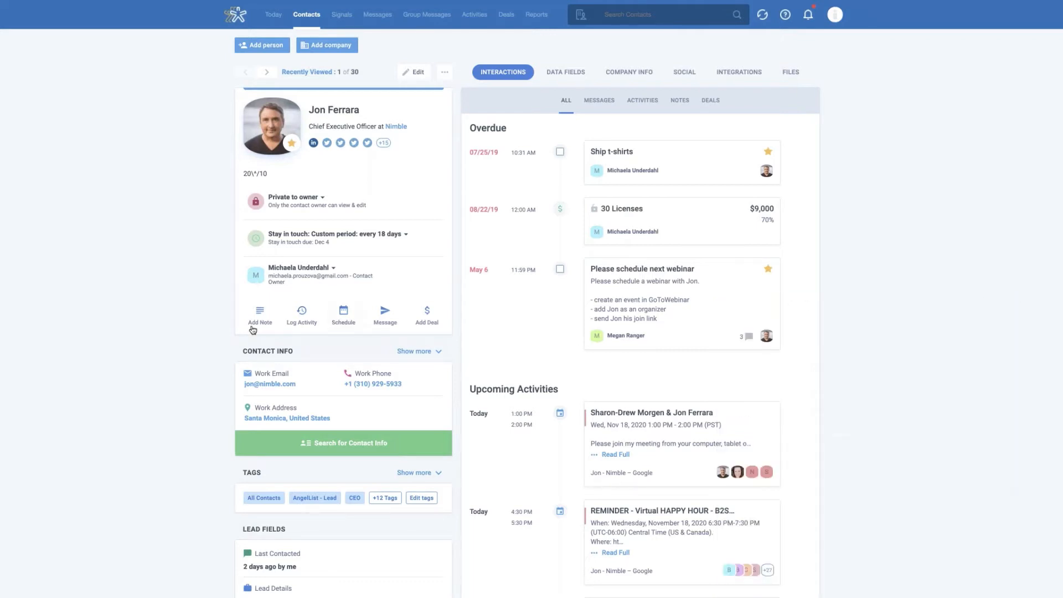
Step: Search for the contact's additional contact info, using nimble.com as the company domain
scroll(228, 355, "down", 1)
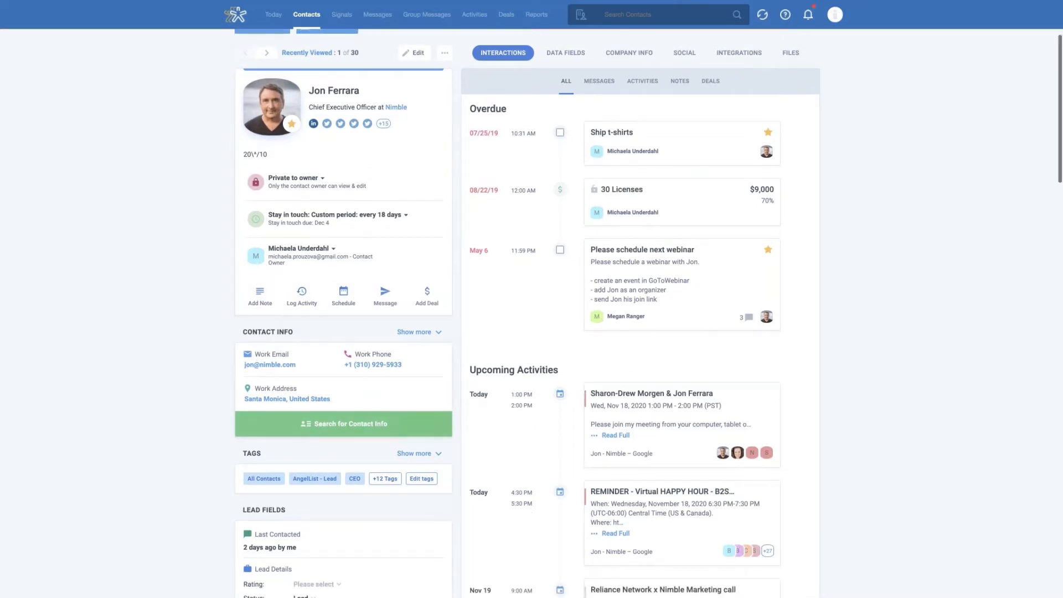
scroll(210, 366, "down", 2)
scroll(211, 365, "down", 1)
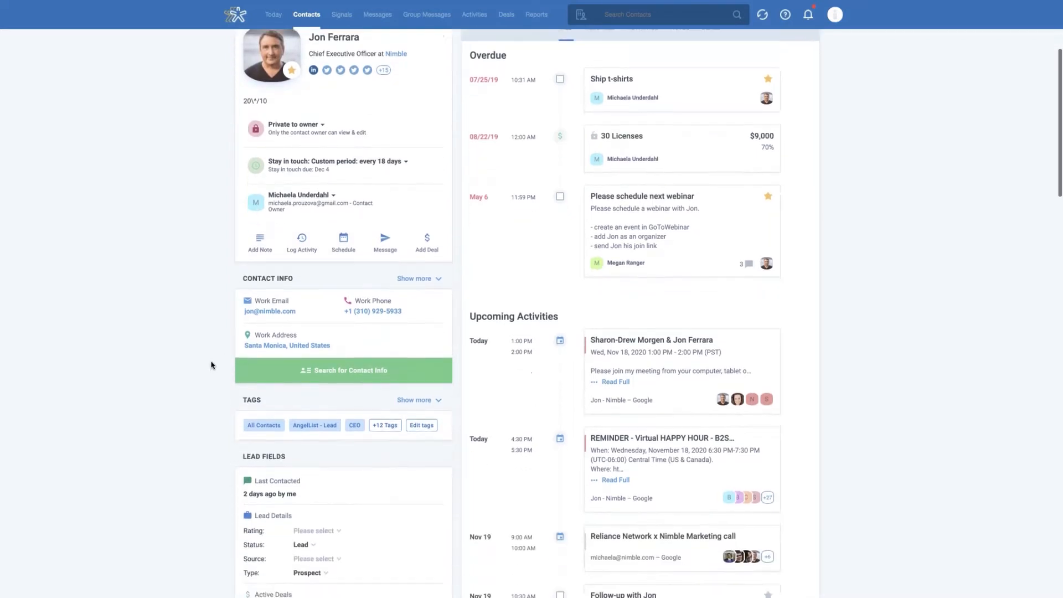
left_click(365, 370)
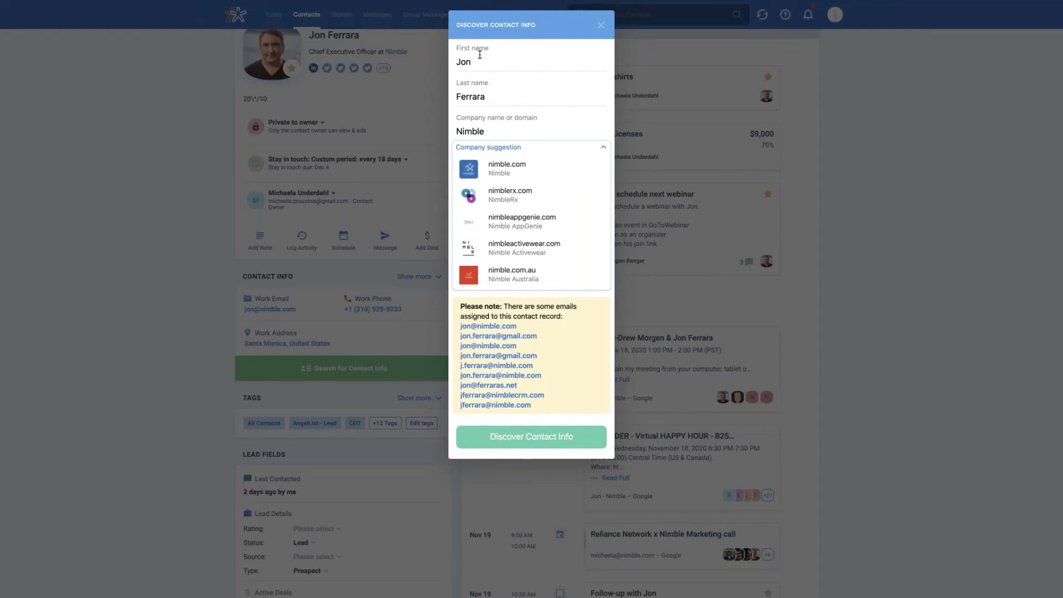
left_click(496, 165)
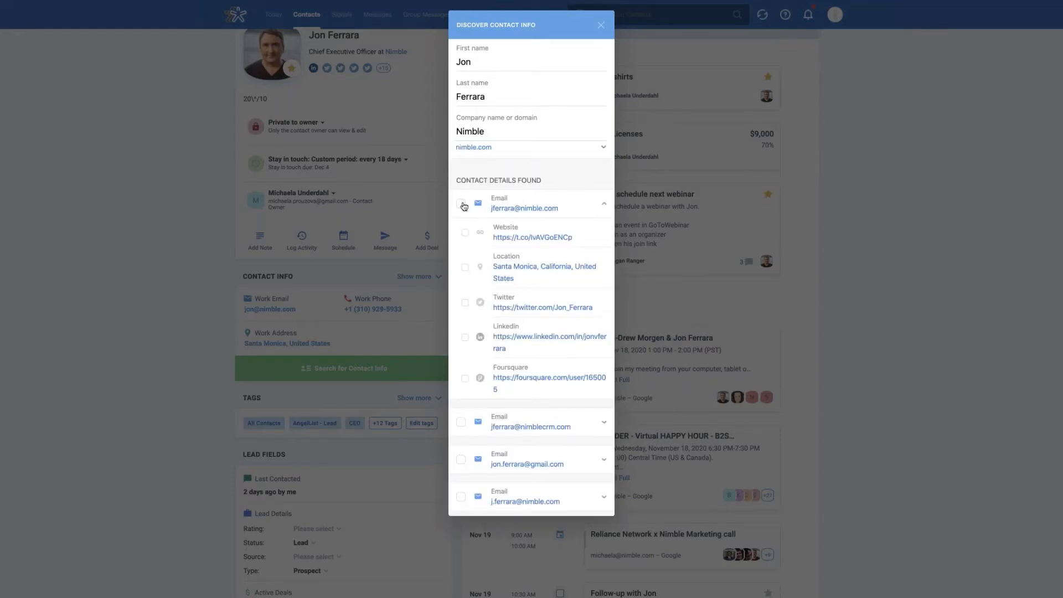
Step: Save the first discovered email with its website, location, Twitter, LinkedIn and Foursquare details to the contact
left_click(462, 203)
scroll(508, 370, "down", 3)
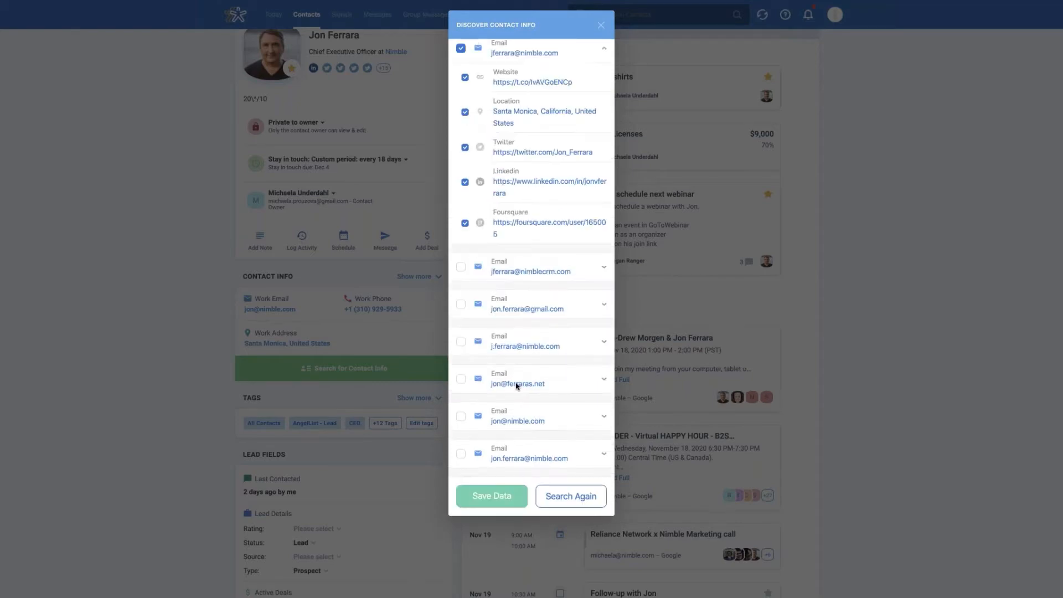
left_click(491, 501)
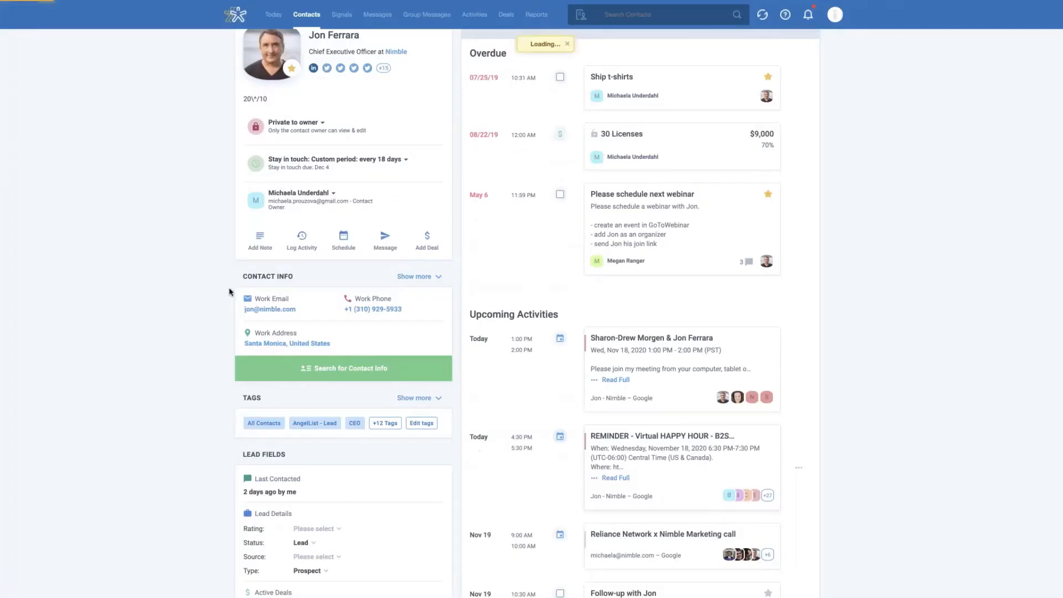
Step: Expand the contact's tags to view the full list
scroll(197, 326, "down", 3)
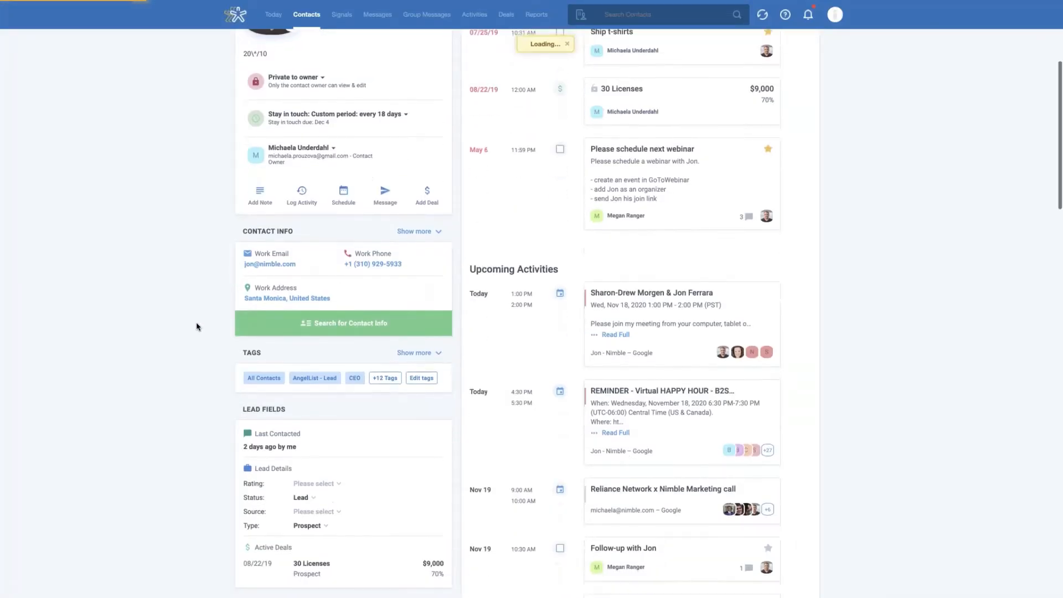
scroll(200, 322, "down", 4)
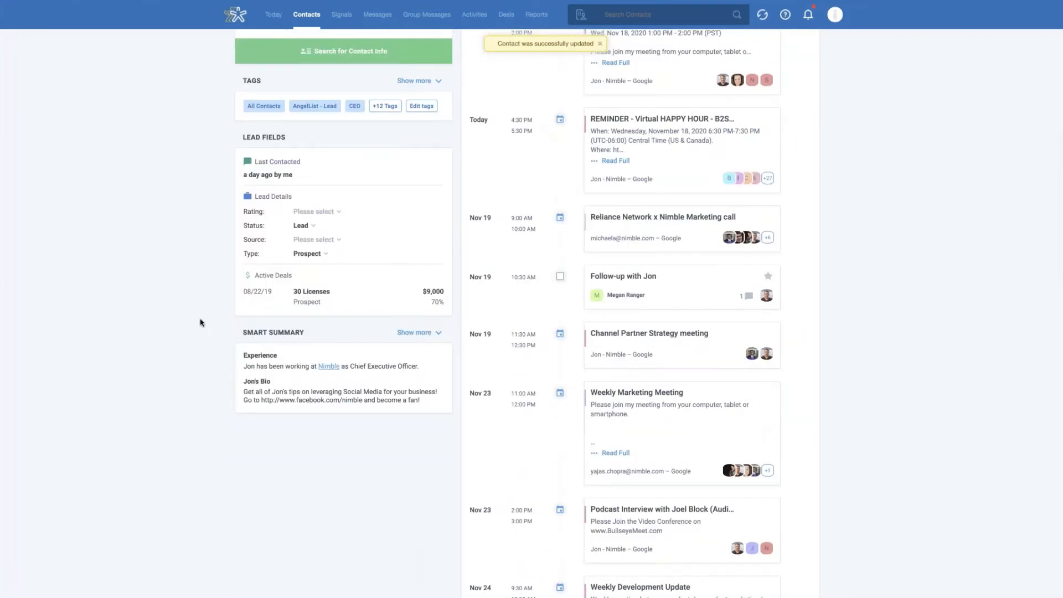
scroll(201, 322, "up", 2)
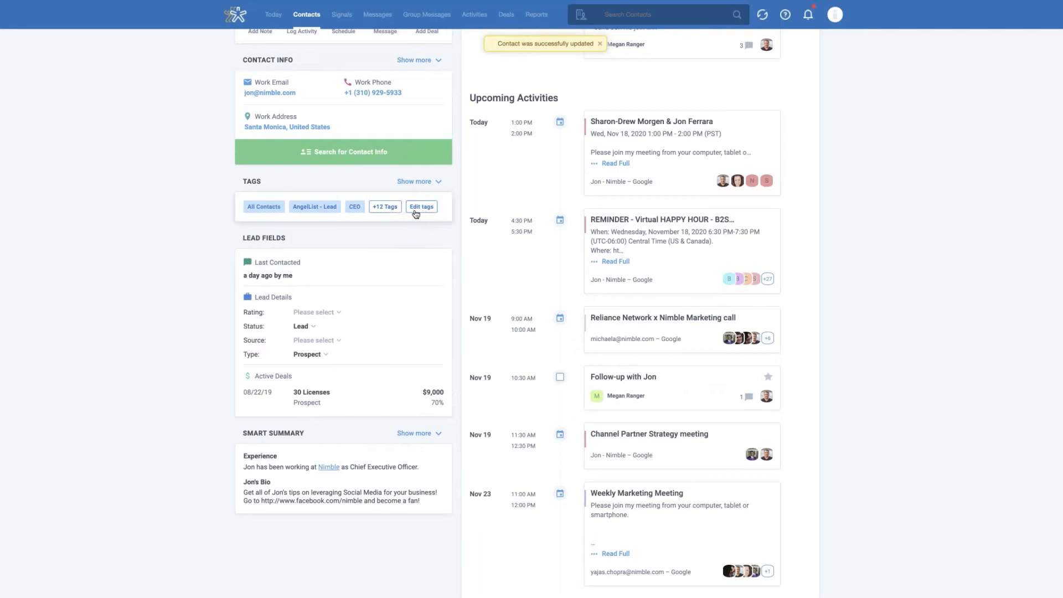
left_click(395, 210)
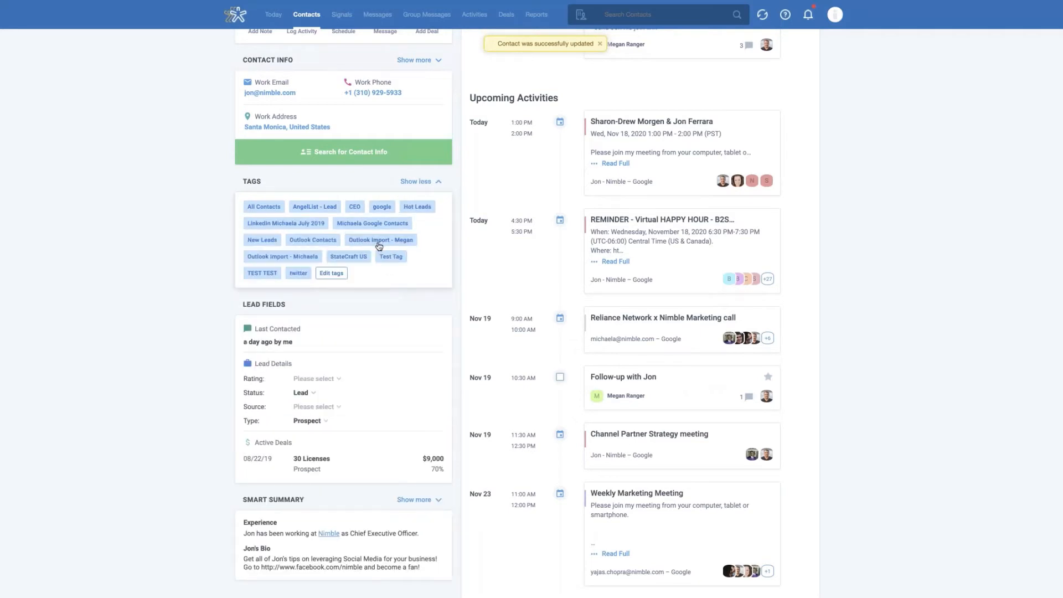
scroll(379, 247, "up", 1)
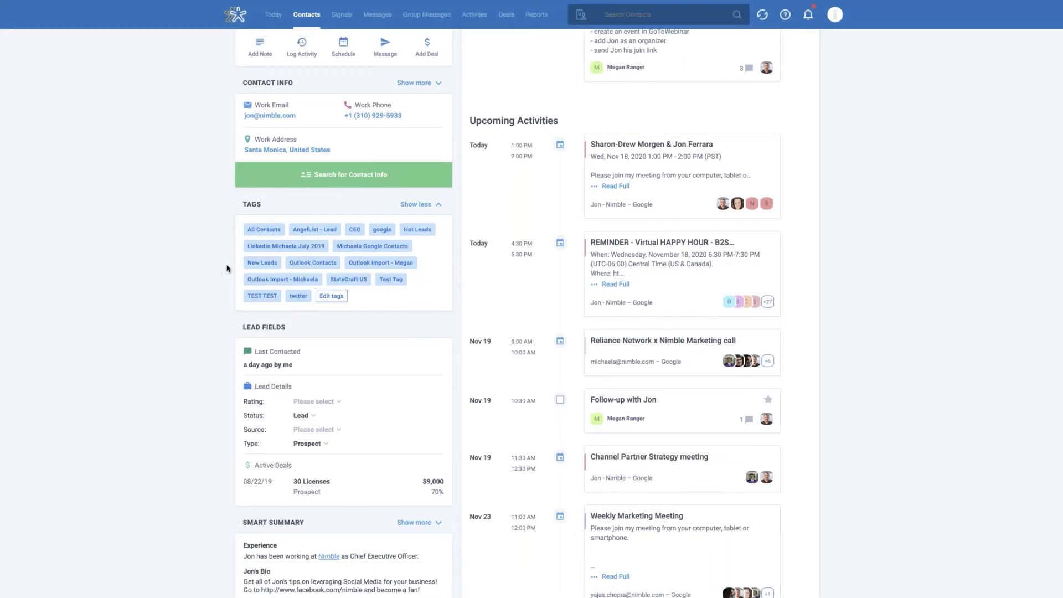
Step: Set the contact's lead source to Public Relations and the lead status to Qualified
scroll(227, 268, "down", 1)
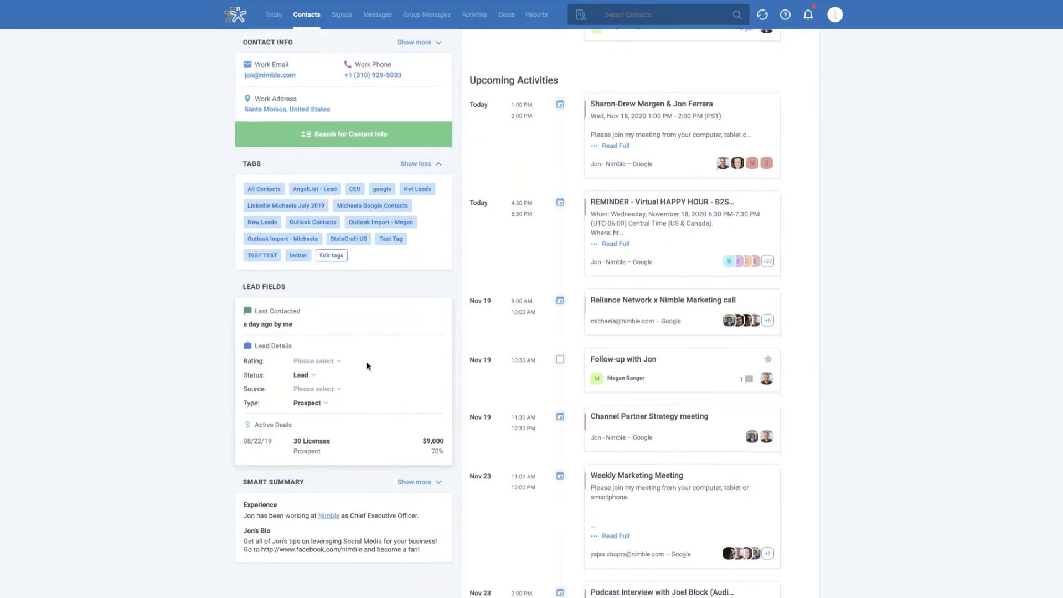
scroll(368, 366, "down", 1)
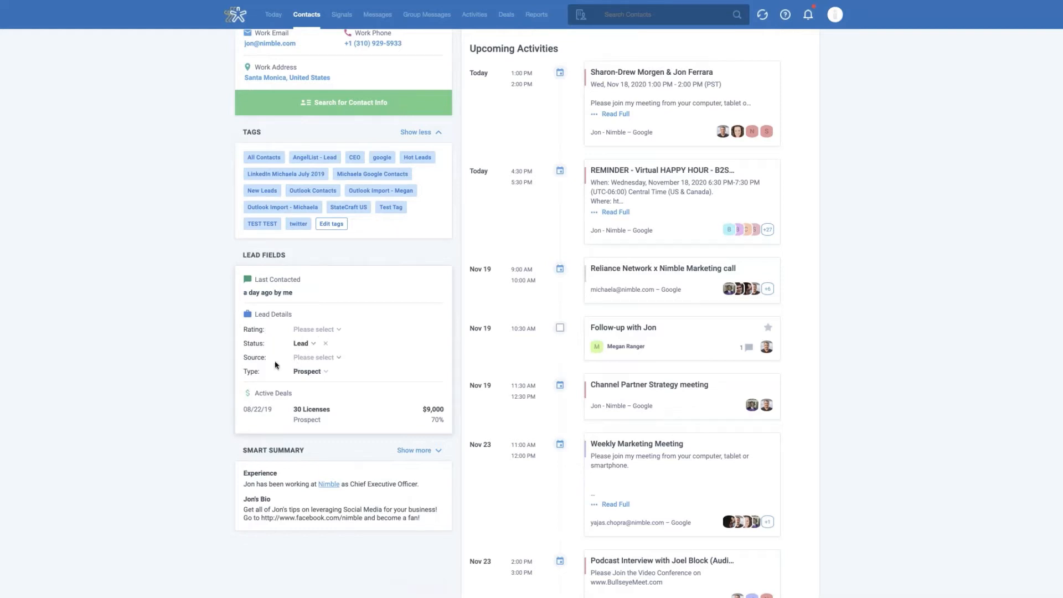
left_click(325, 372)
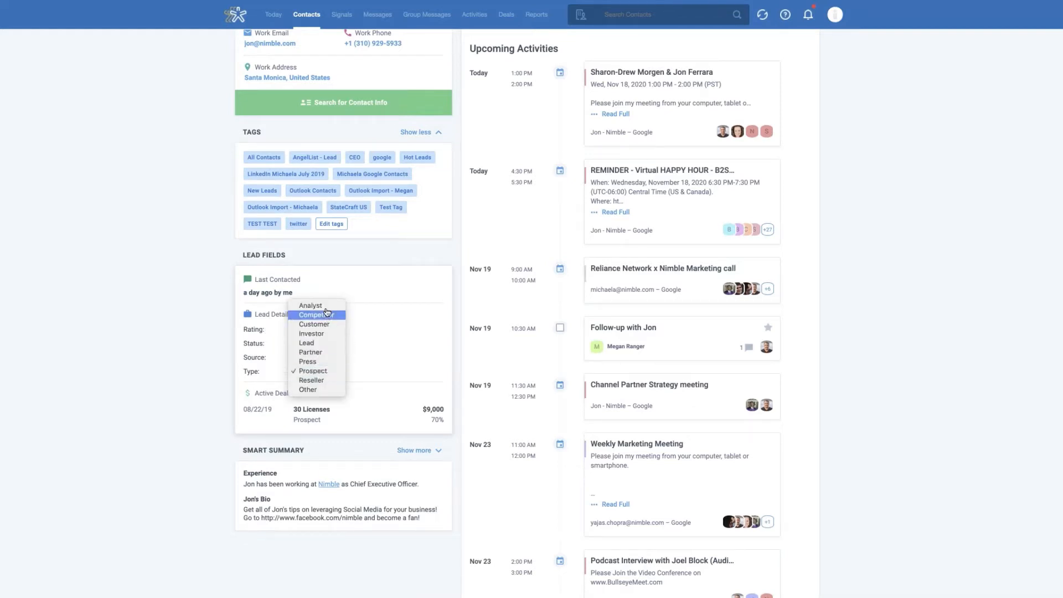
left_click(222, 382)
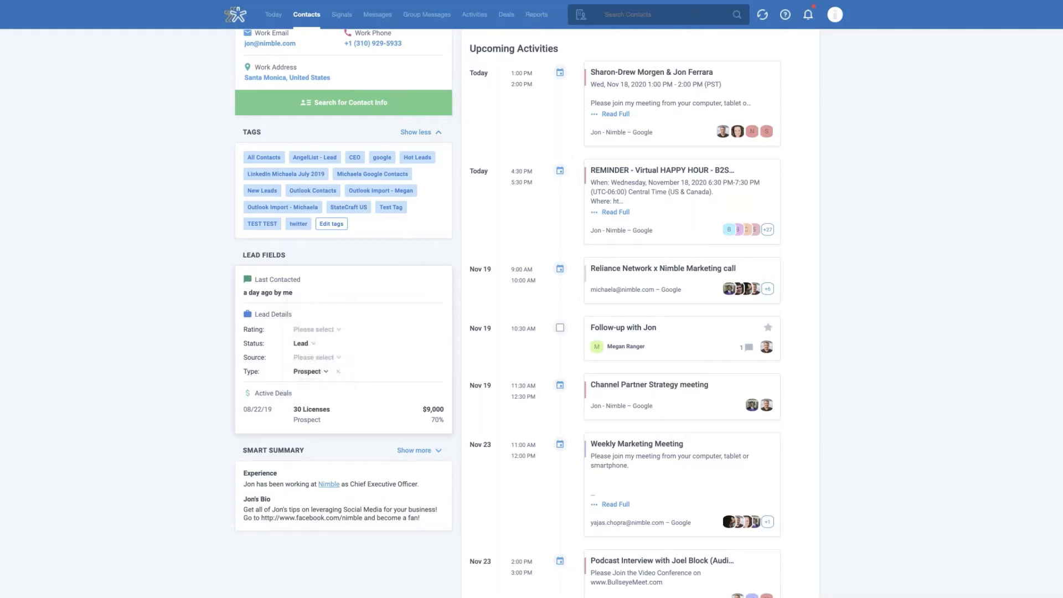
left_click(336, 359)
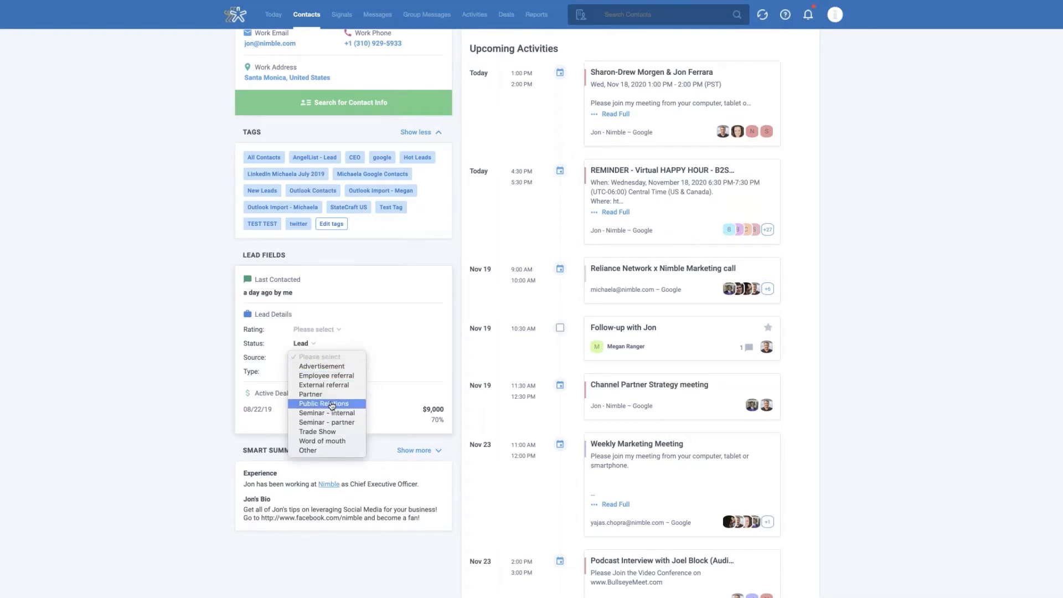
left_click(332, 403)
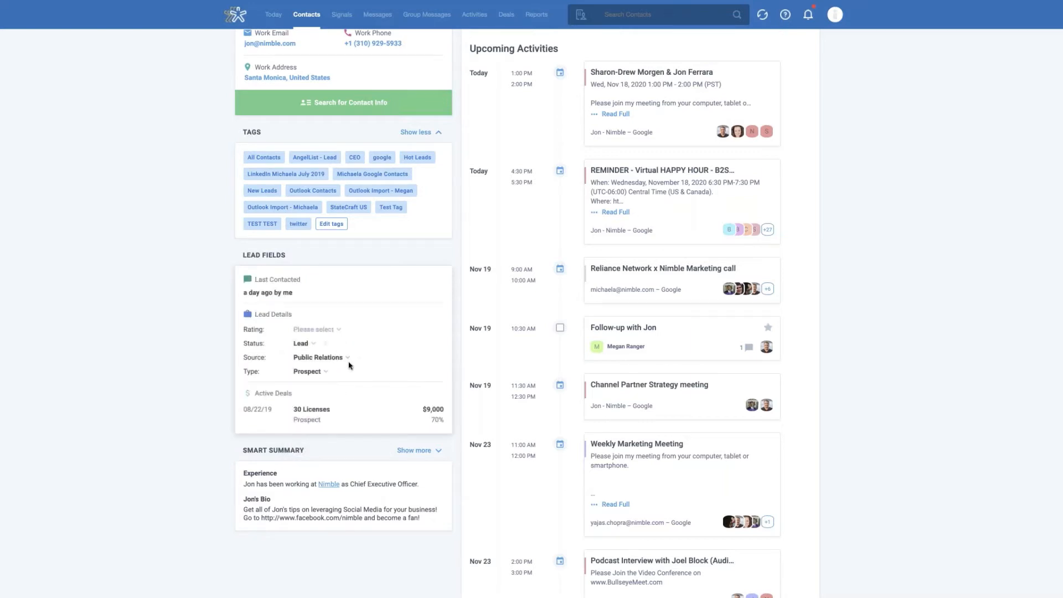
left_click(306, 344)
scroll(188, 370, "down", 1)
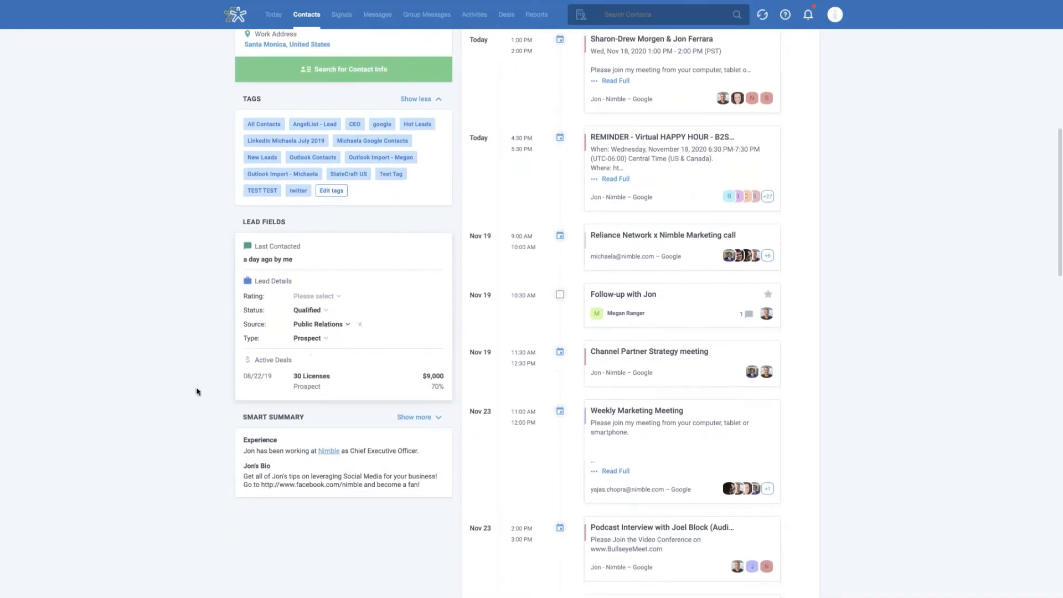
Step: Review the contact's interactions by messages, activities, notes and deals, including the activity type filter choices
scroll(219, 425, "up", 6)
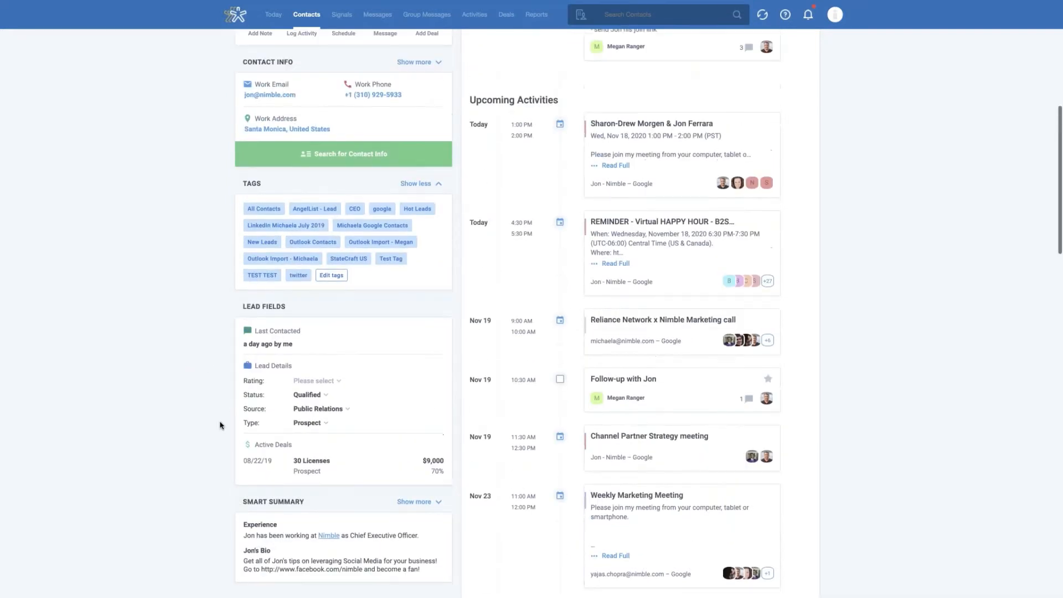
scroll(215, 429, "up", 1)
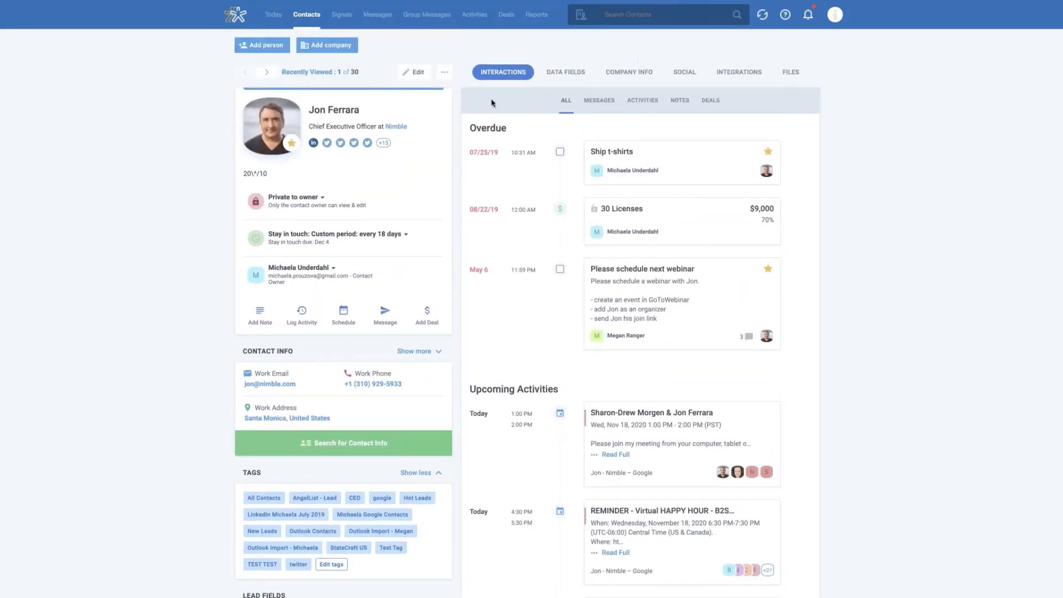
left_click(596, 104)
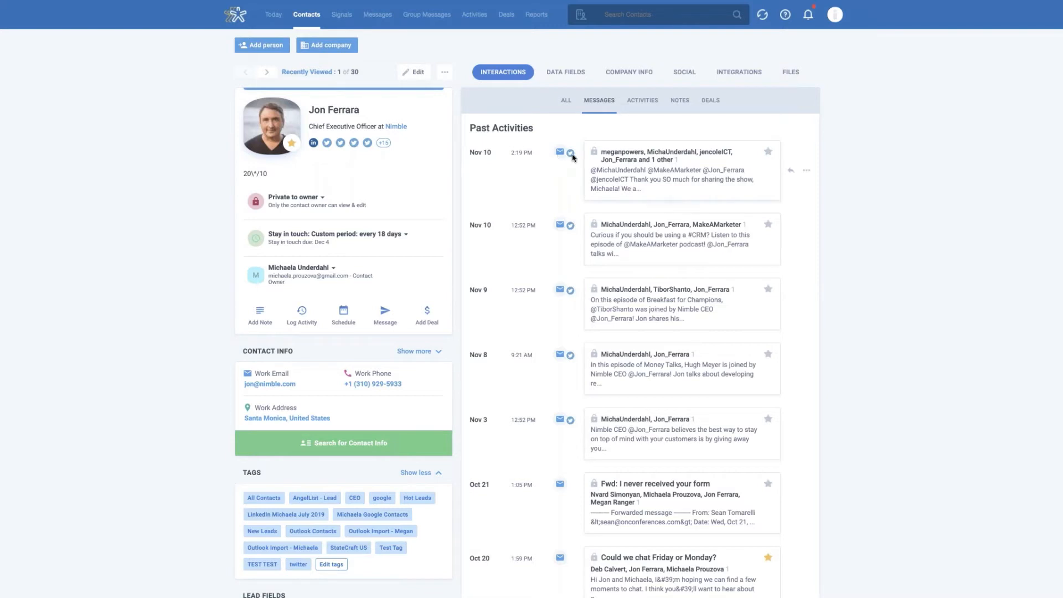
left_click(642, 101)
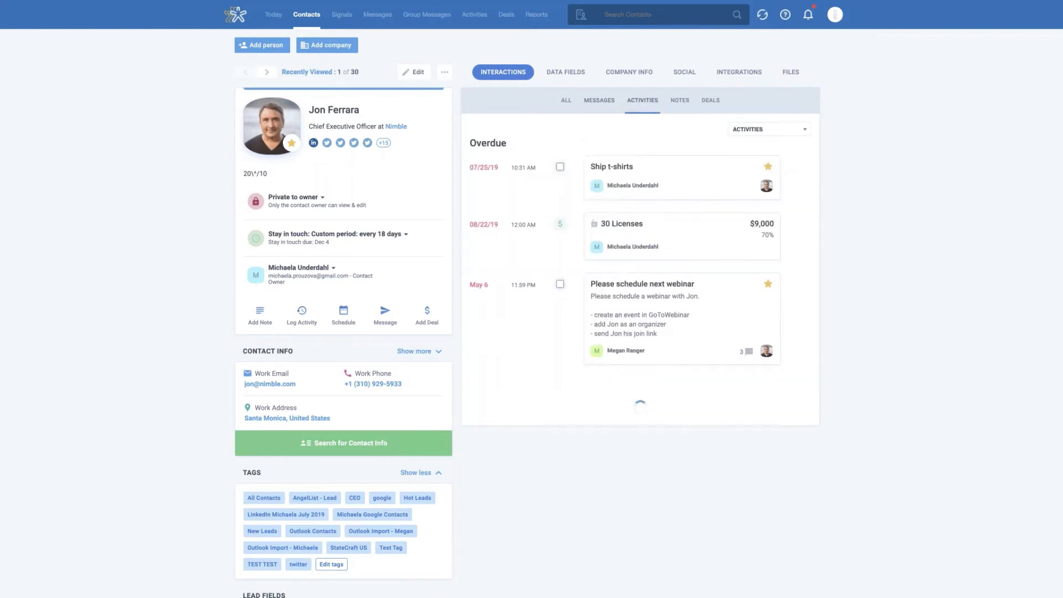
left_click(769, 132)
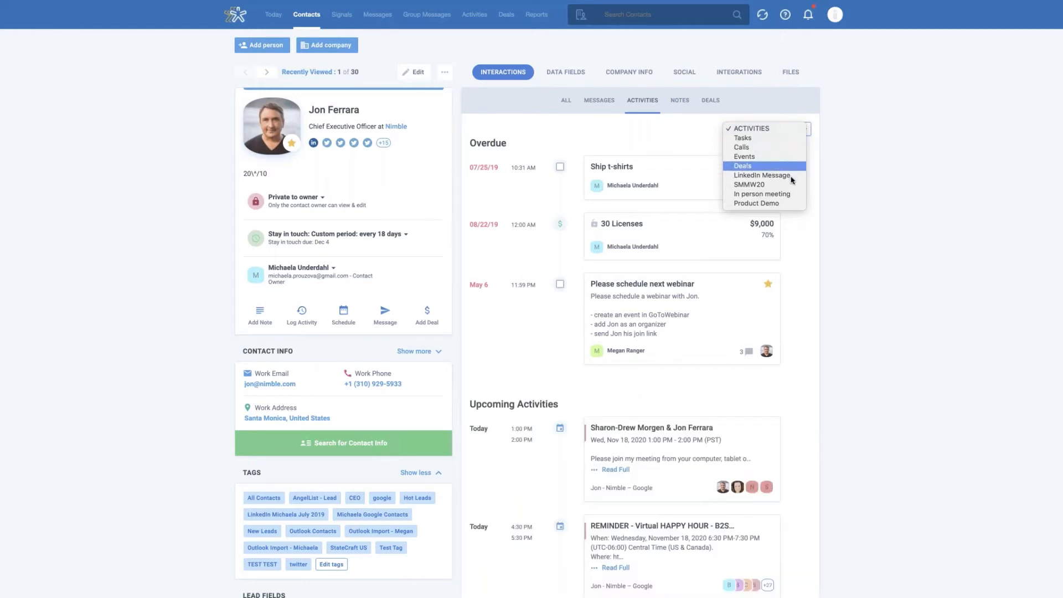
left_click(683, 102)
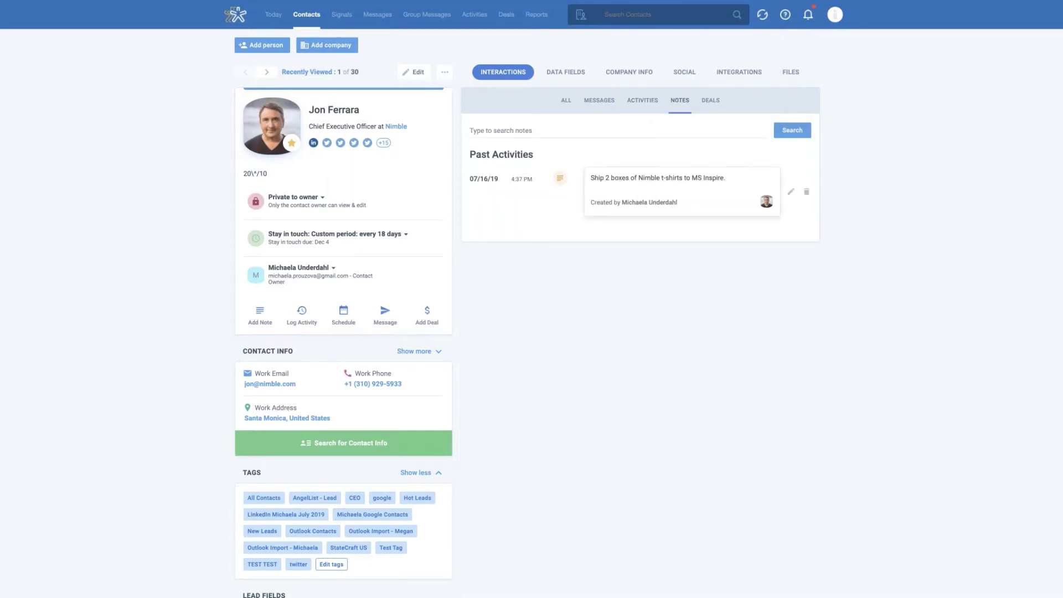
left_click(554, 130)
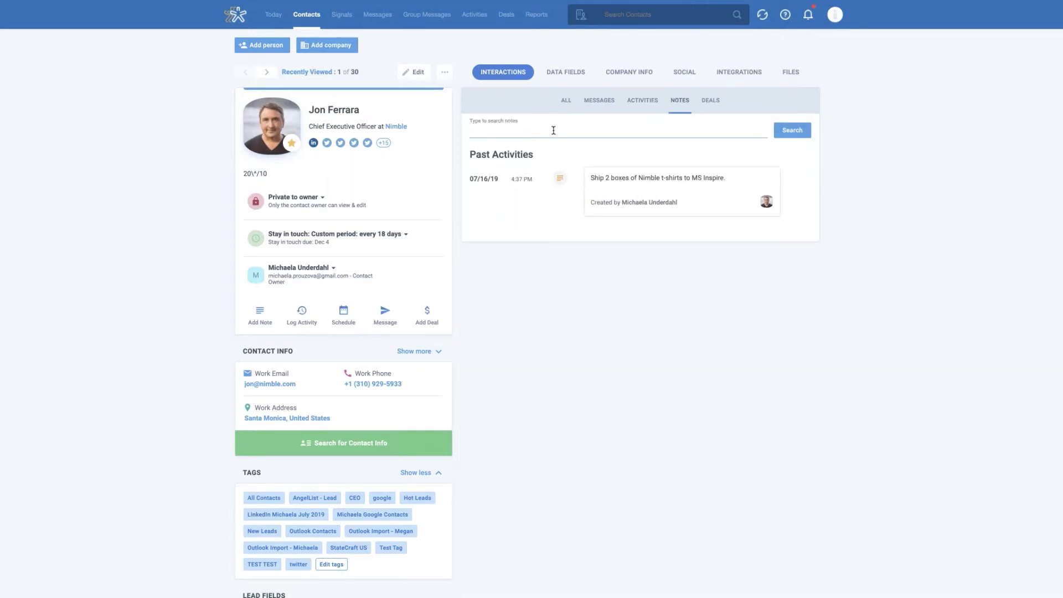
left_click(719, 104)
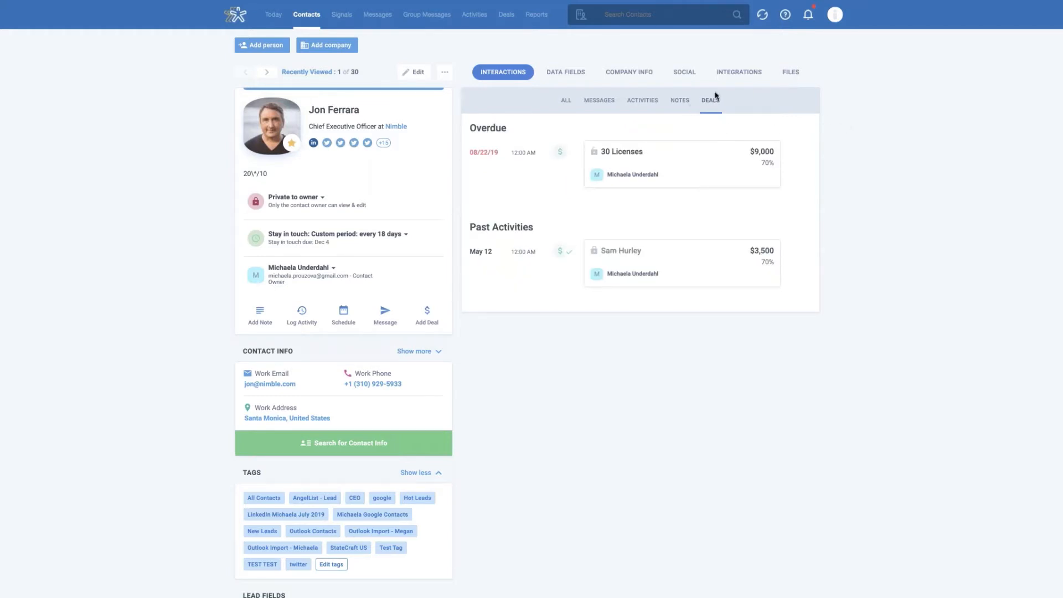
Step: Review the contact's data fields: Person Info, System, Purchase Info and Data Enrichment
left_click(560, 78)
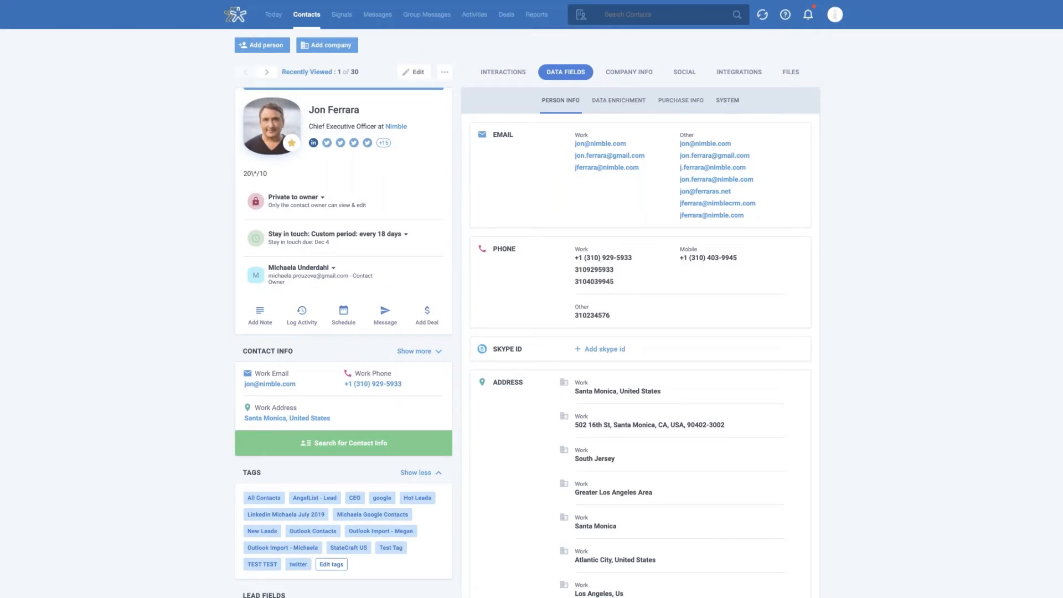
left_click(727, 101)
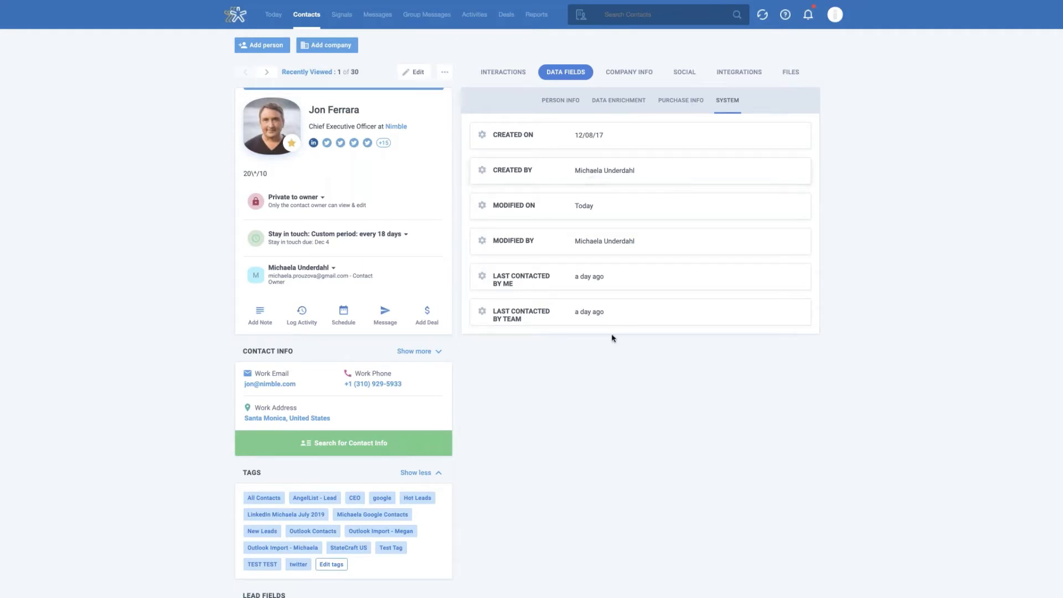
left_click(675, 103)
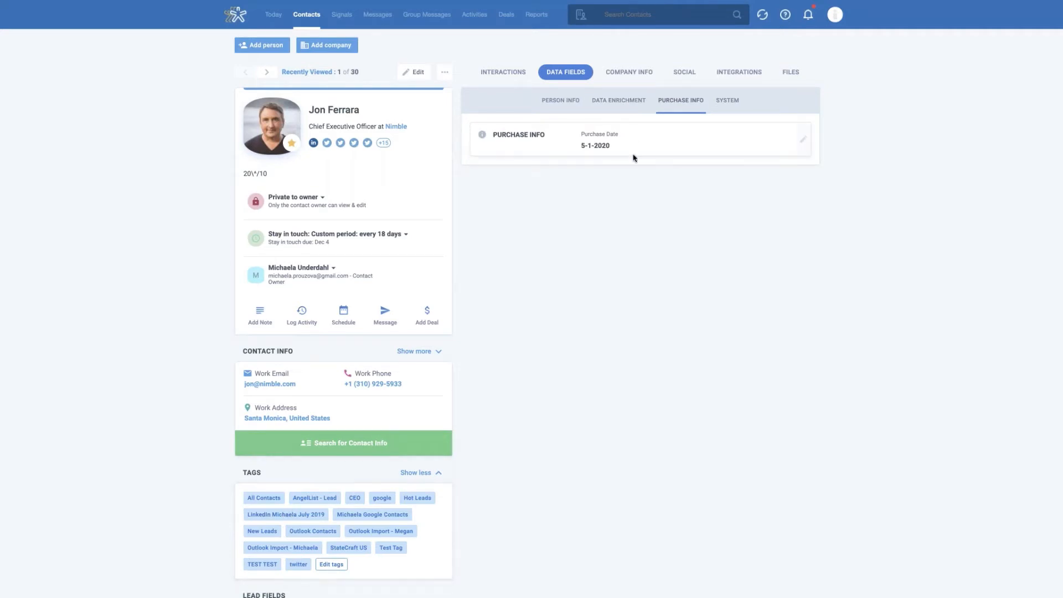
left_click(622, 105)
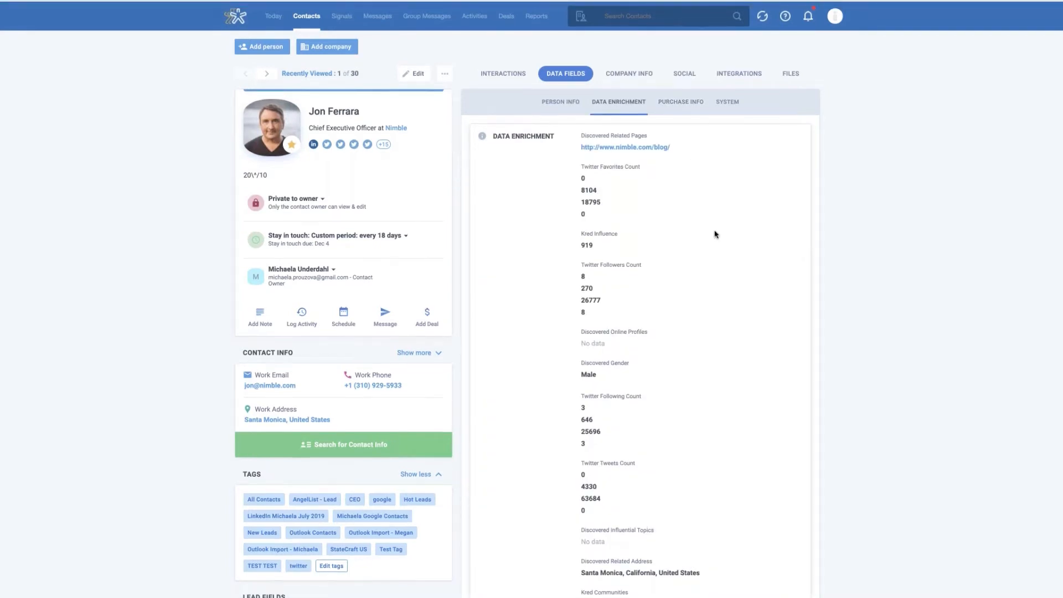
scroll(705, 286, "down", 2)
scroll(705, 286, "up", 2)
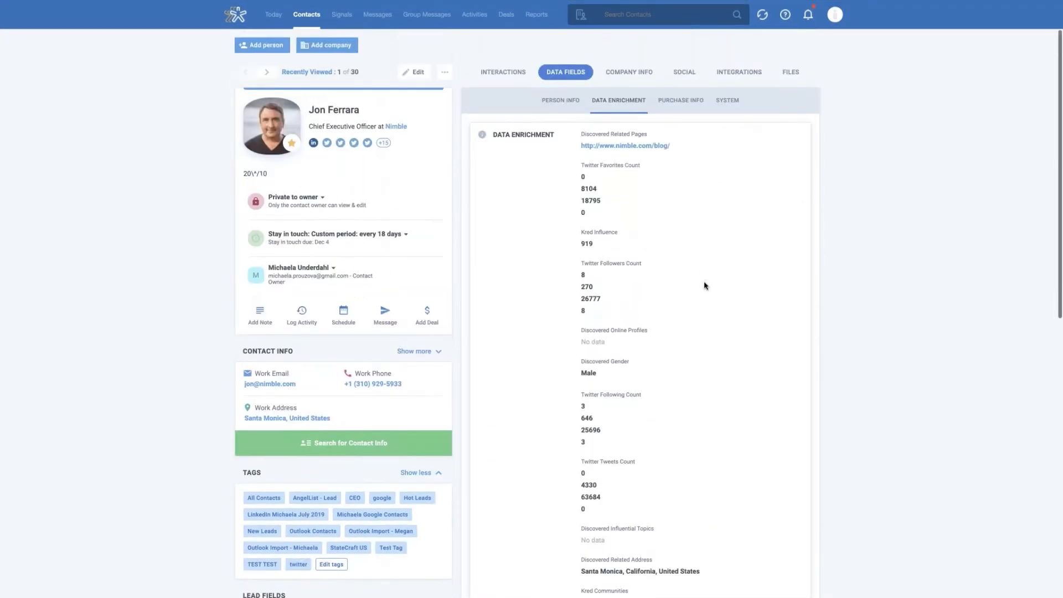
scroll(705, 286, "up", 1)
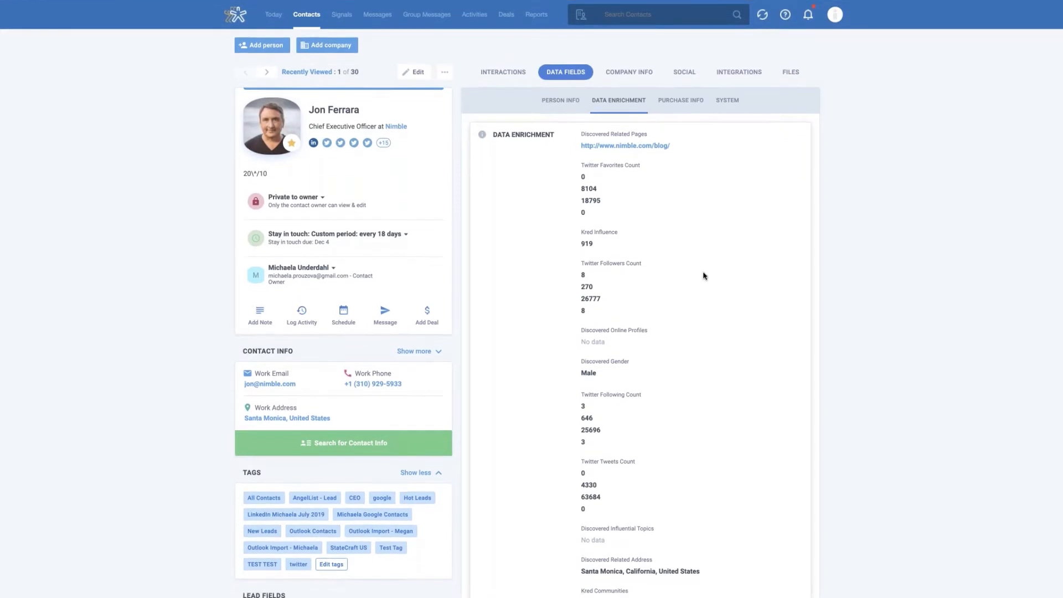
scroll(700, 265, "up", 1)
left_click(725, 106)
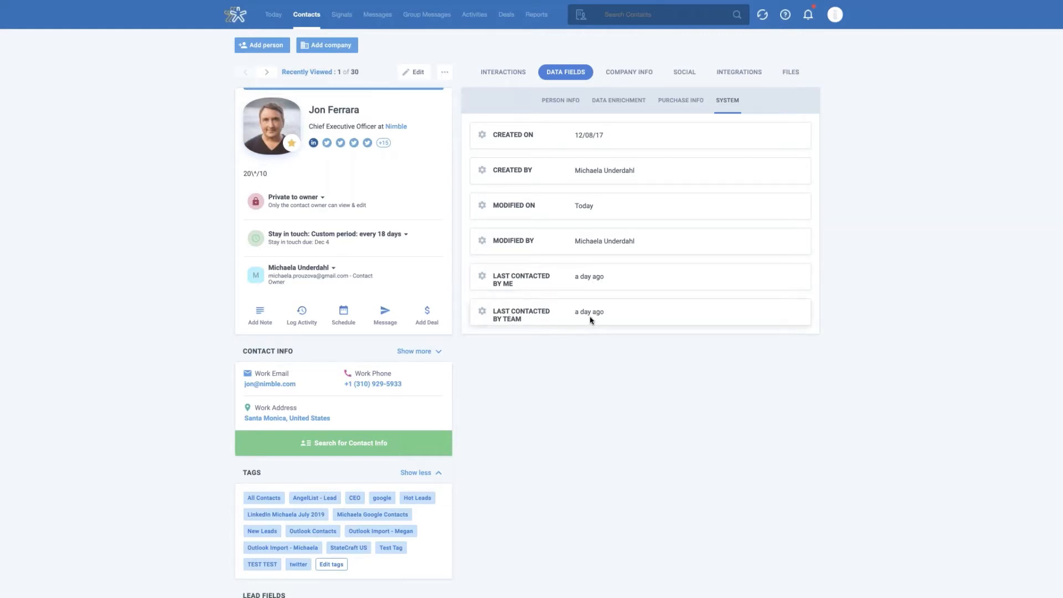
Step: View the contact's company info and the files attached to the contact
left_click(653, 73)
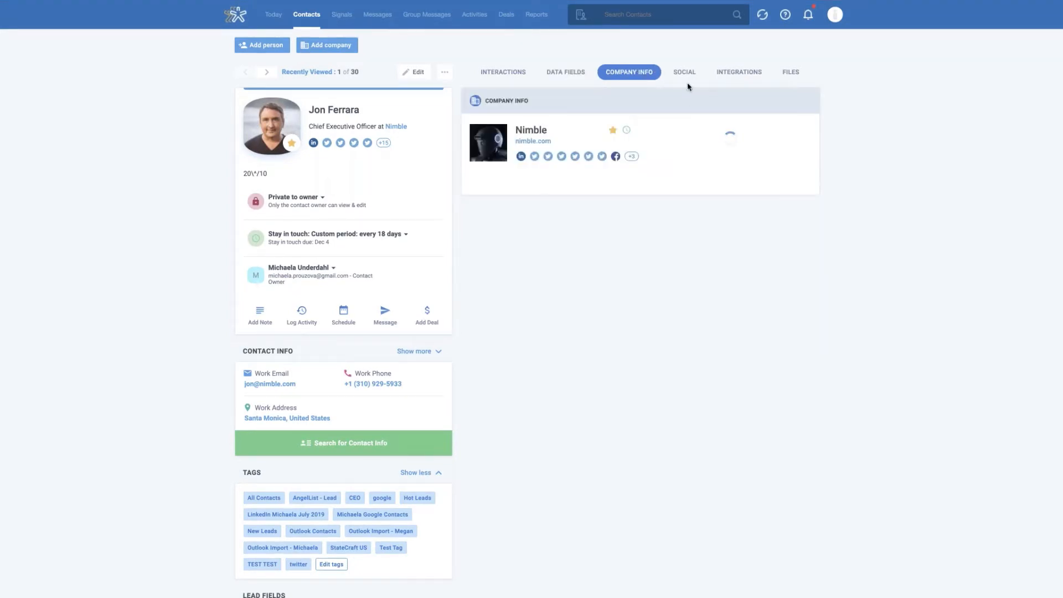
left_click(791, 74)
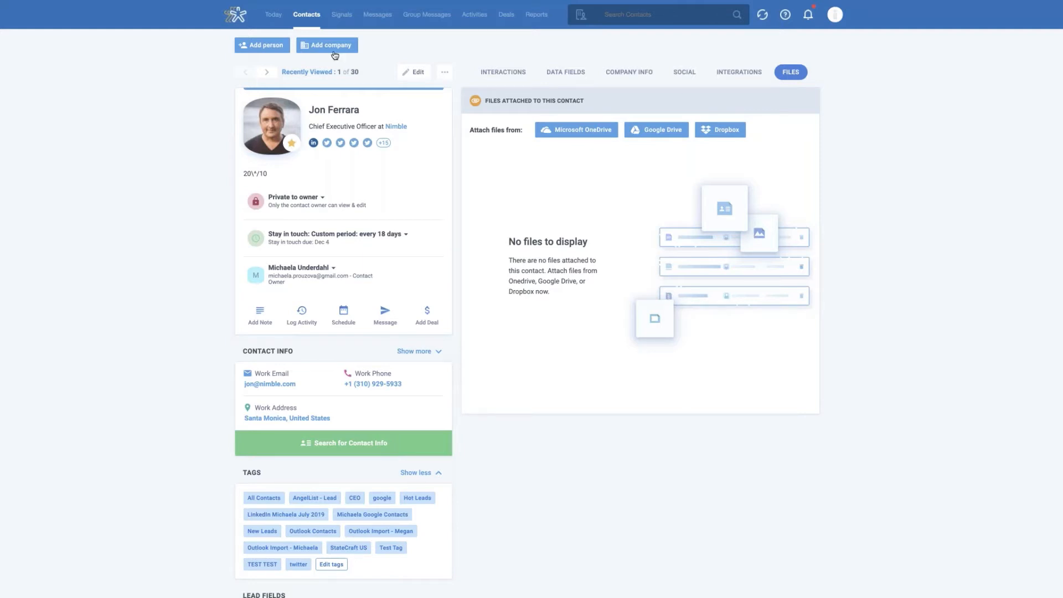
Step: Start a new segment search from the contact list and review the Name, Organization, Title and City filter options
left_click(303, 16)
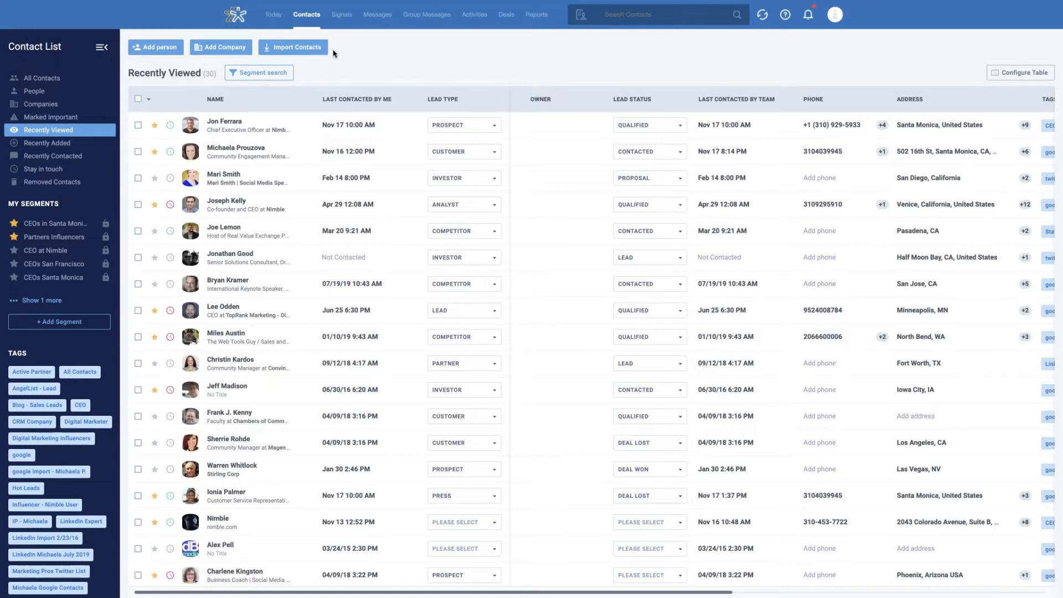
left_click(258, 77)
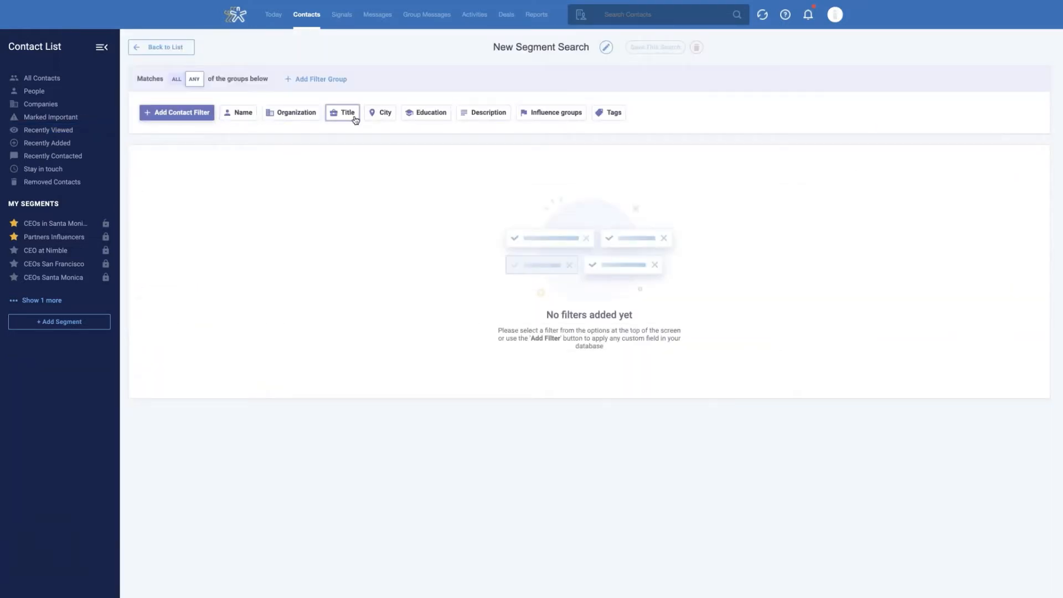
left_click(239, 118)
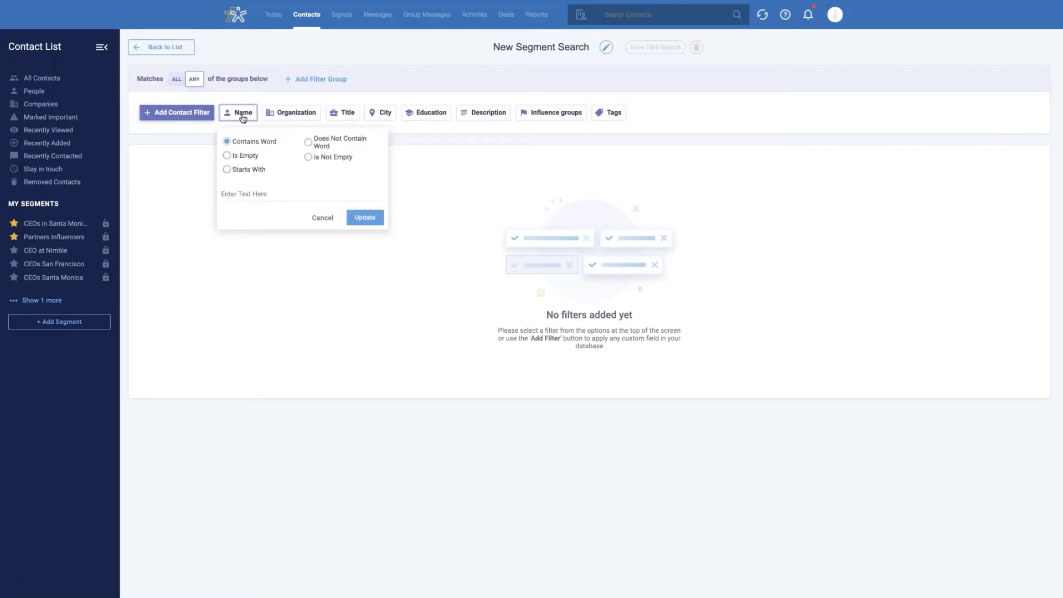
left_click(294, 117)
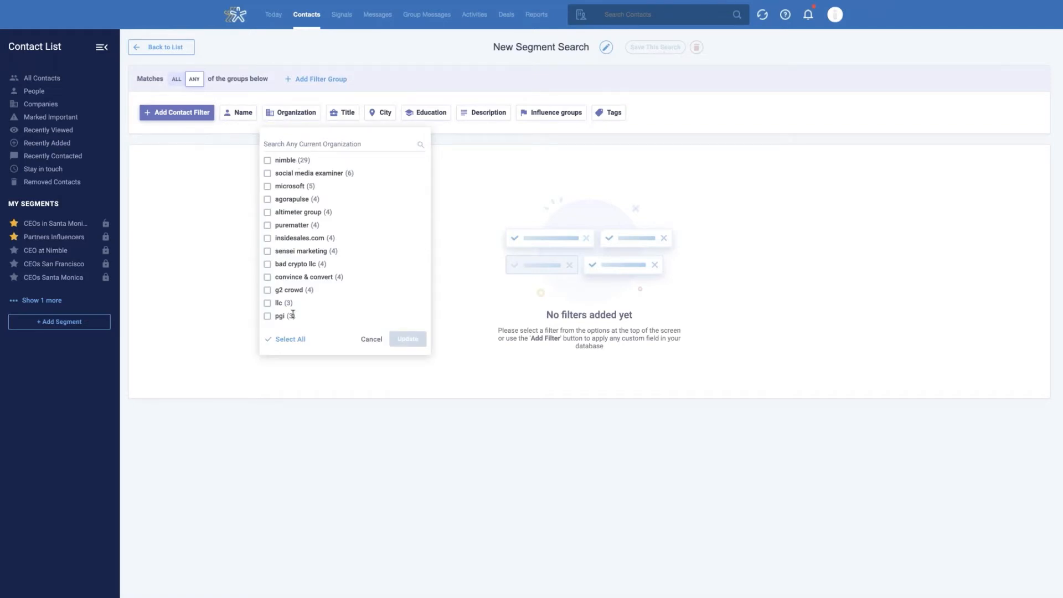
left_click(348, 114)
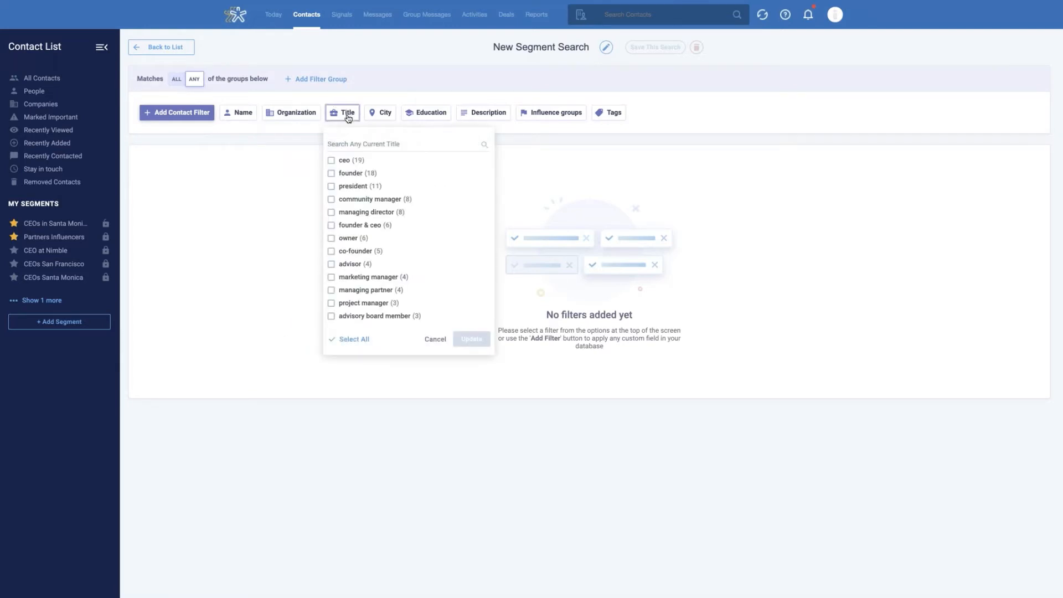
left_click(379, 116)
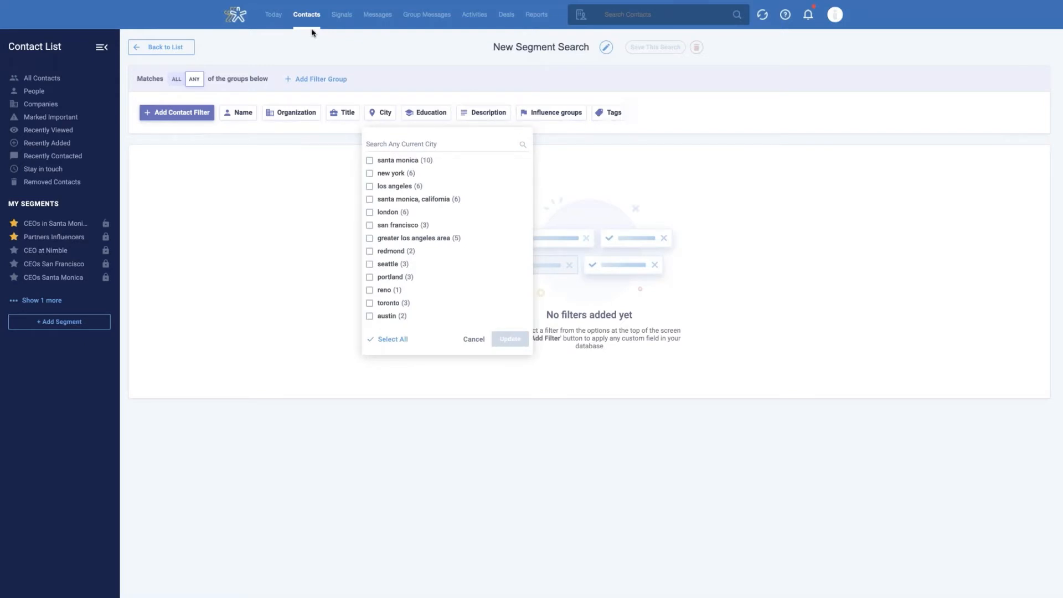
left_click(657, 110)
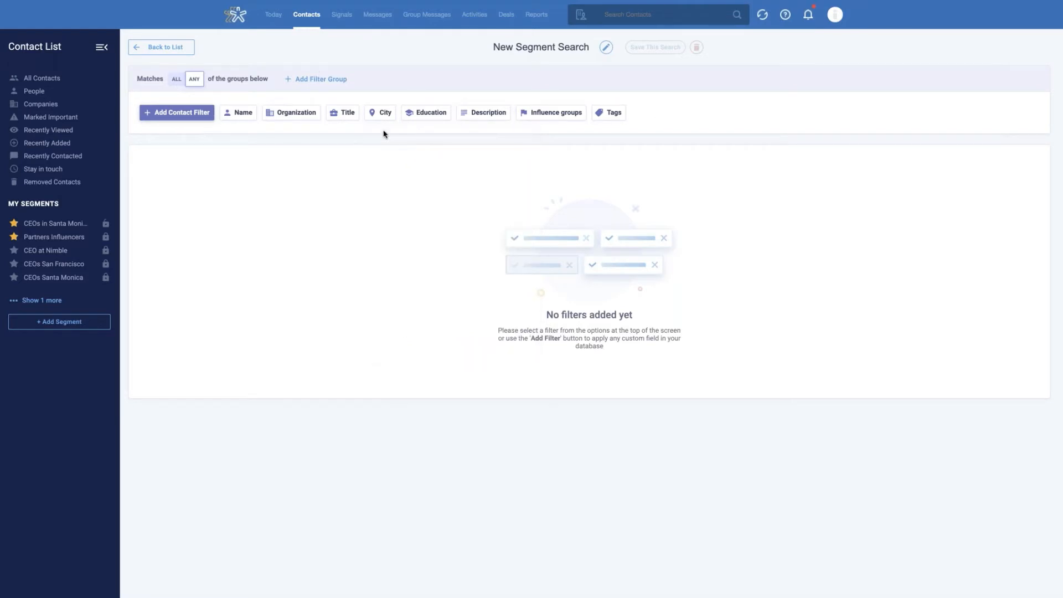
Step: Add a second filter group to the segment search and review the contact fields available as filters
left_click(319, 83)
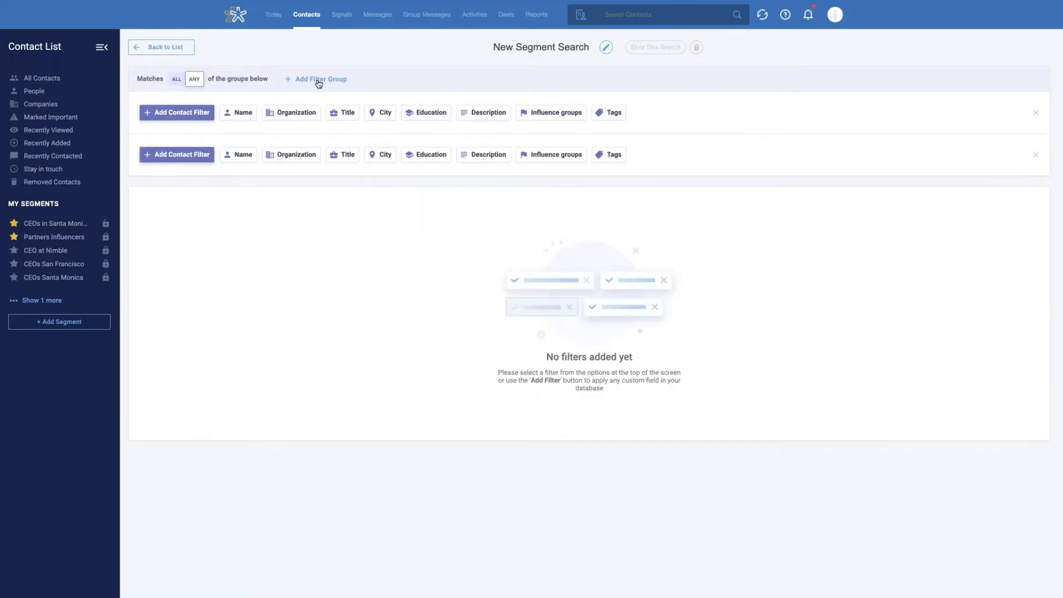
left_click(193, 117)
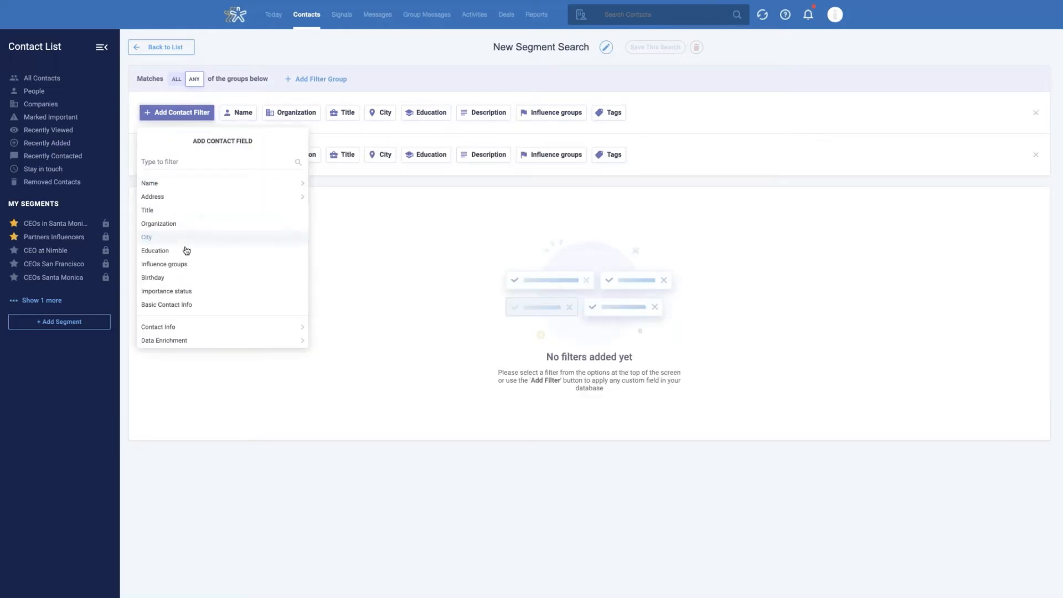
scroll(186, 251, "down", 1)
scroll(187, 233, "up", 1)
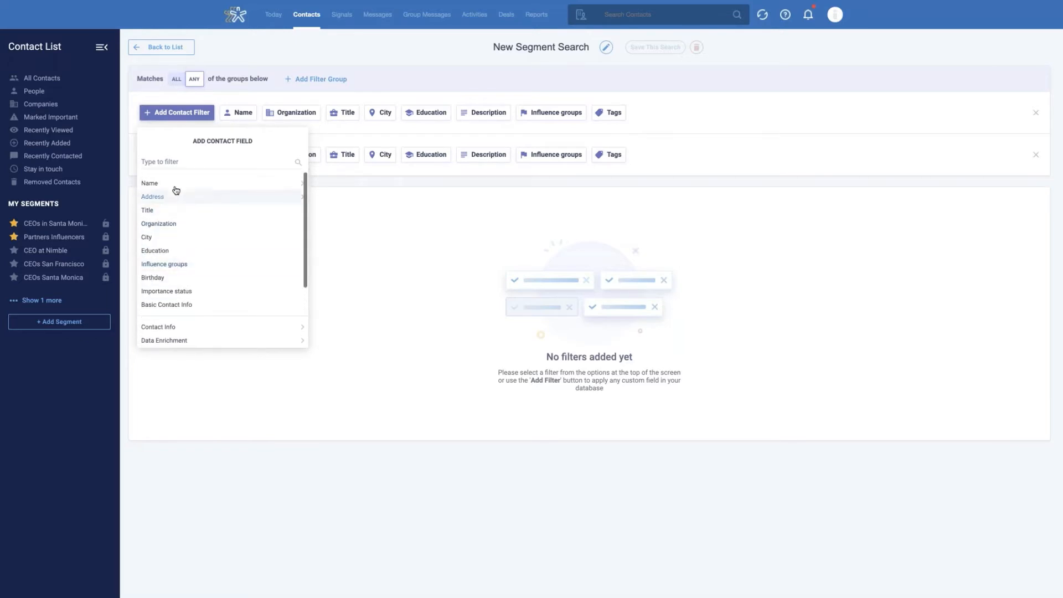
scroll(211, 294, "down", 1)
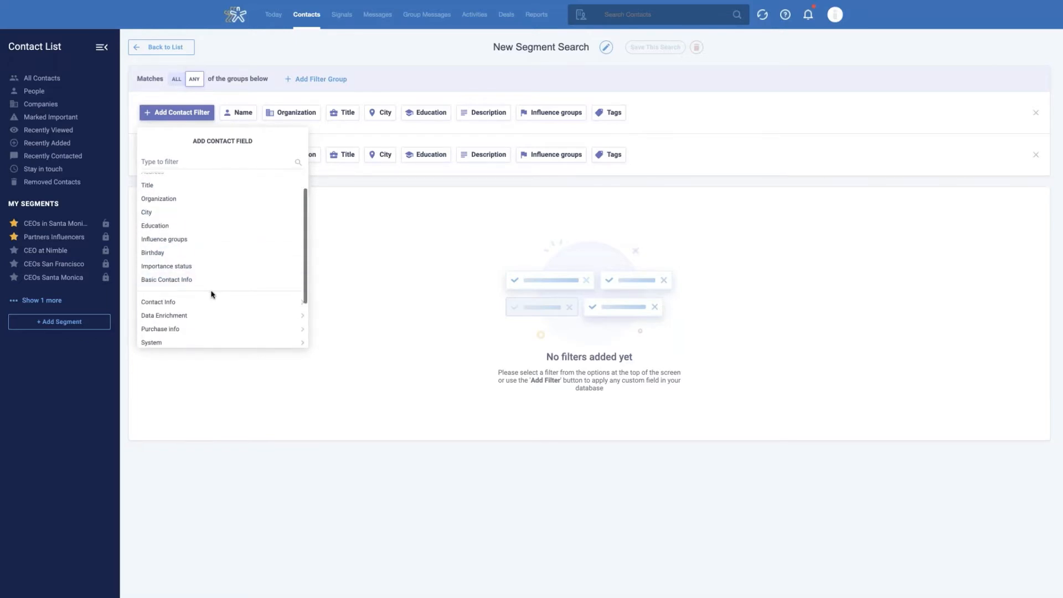
scroll(211, 294, "down", 2)
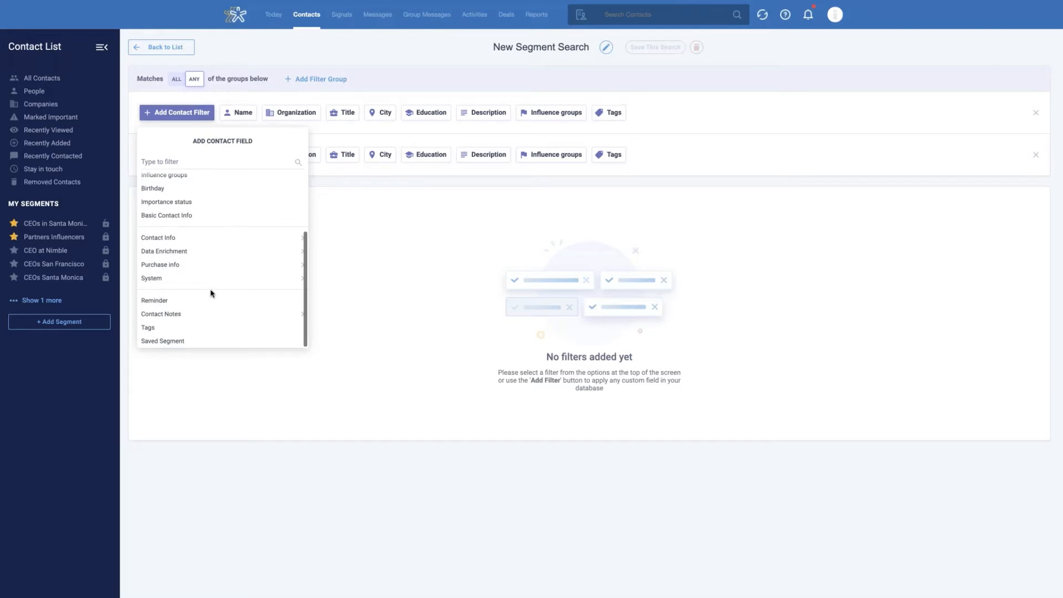
scroll(207, 268, "down", 1)
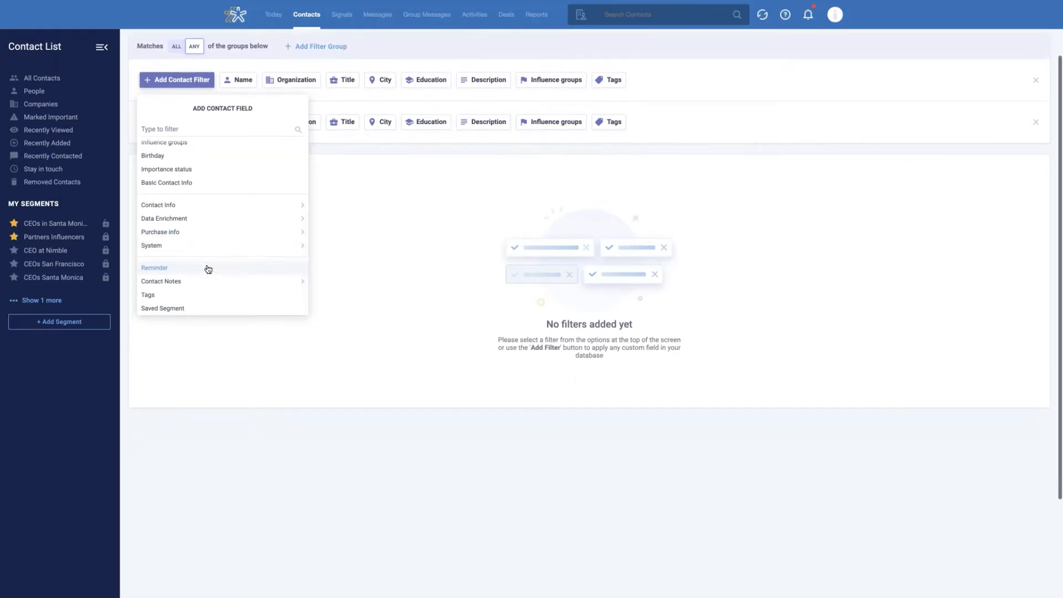
scroll(207, 268, "up", 5)
scroll(194, 243, "up", 1)
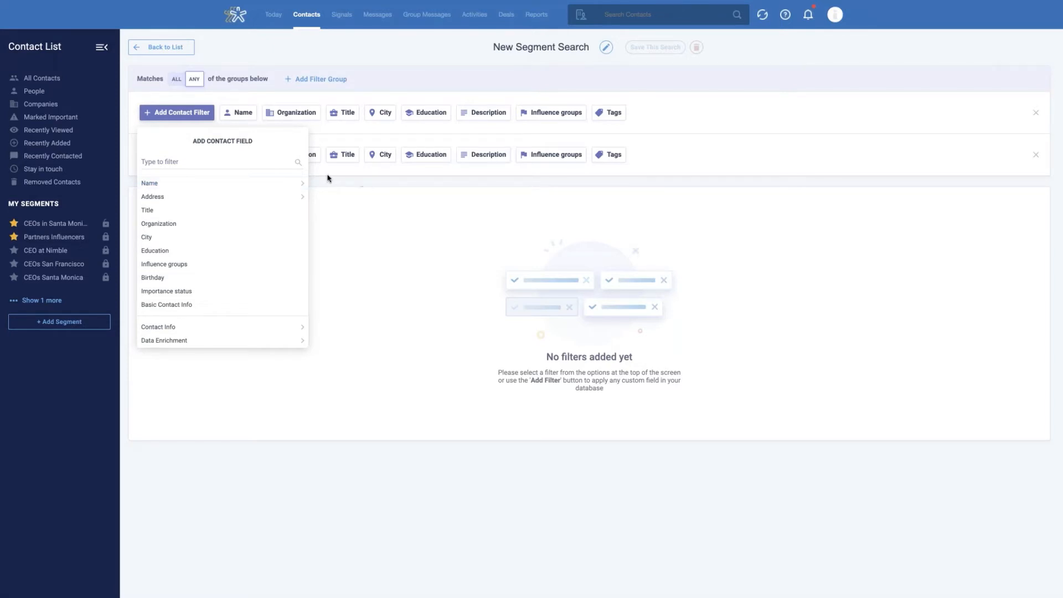
left_click(367, 182)
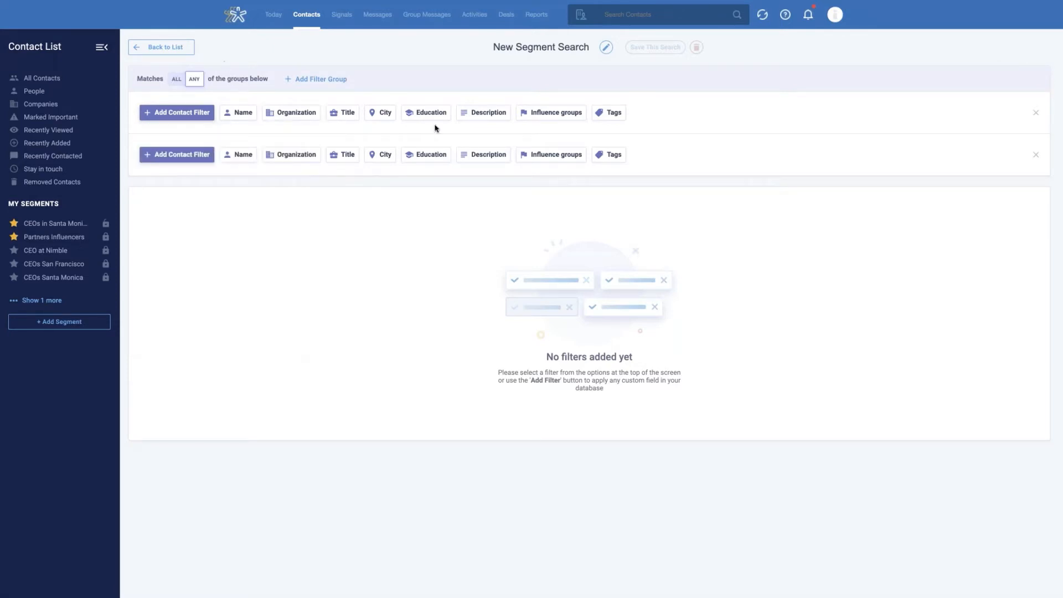
Step: Filter the first group by the title "ceo" and the second group by the city "new york"
left_click(350, 120)
left_click(334, 164)
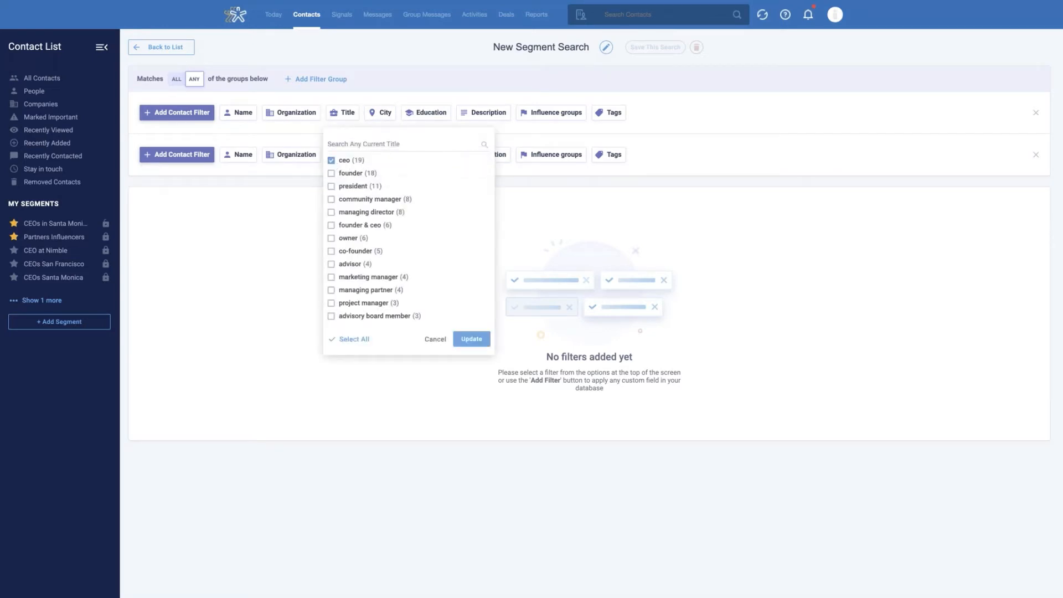
left_click(472, 340)
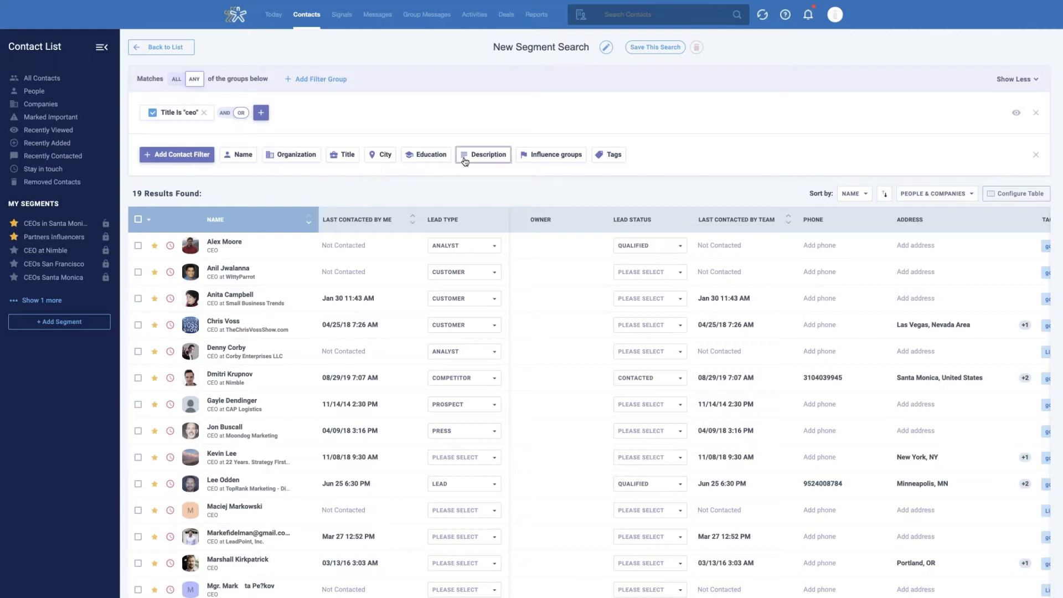
left_click(382, 155)
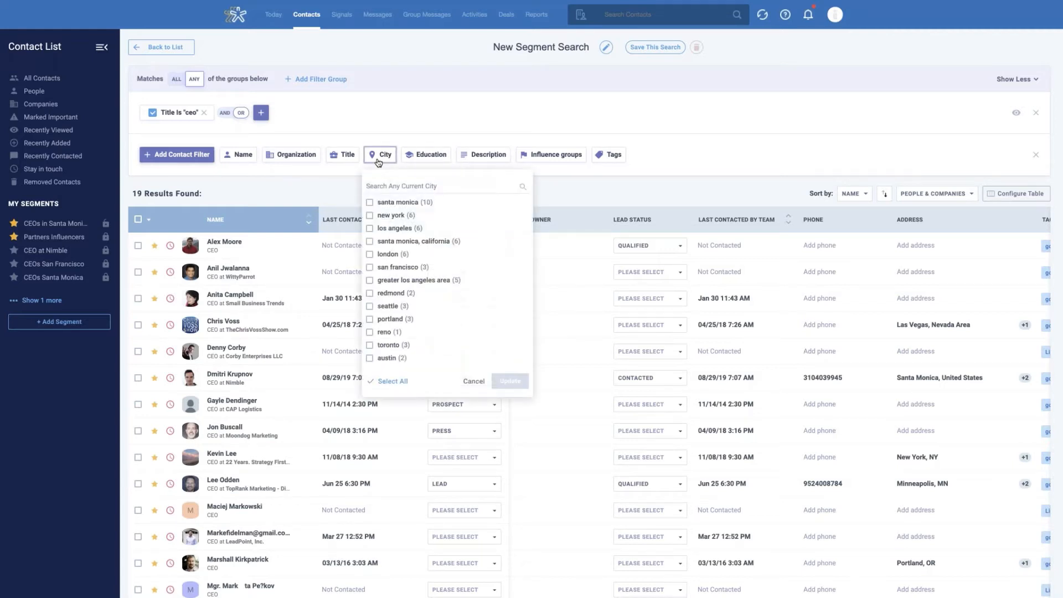
left_click(370, 216)
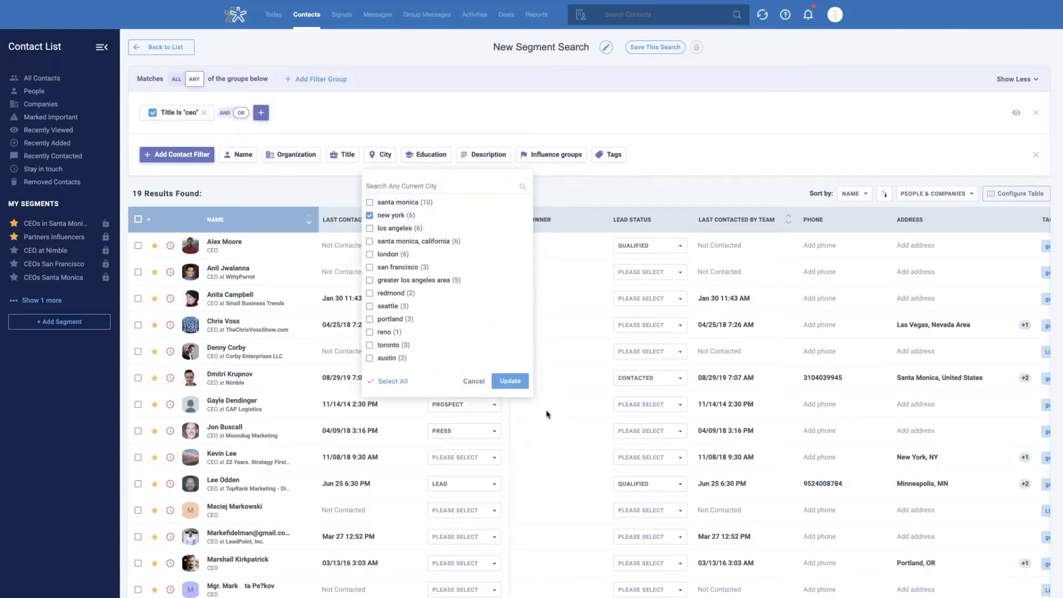
left_click(510, 381)
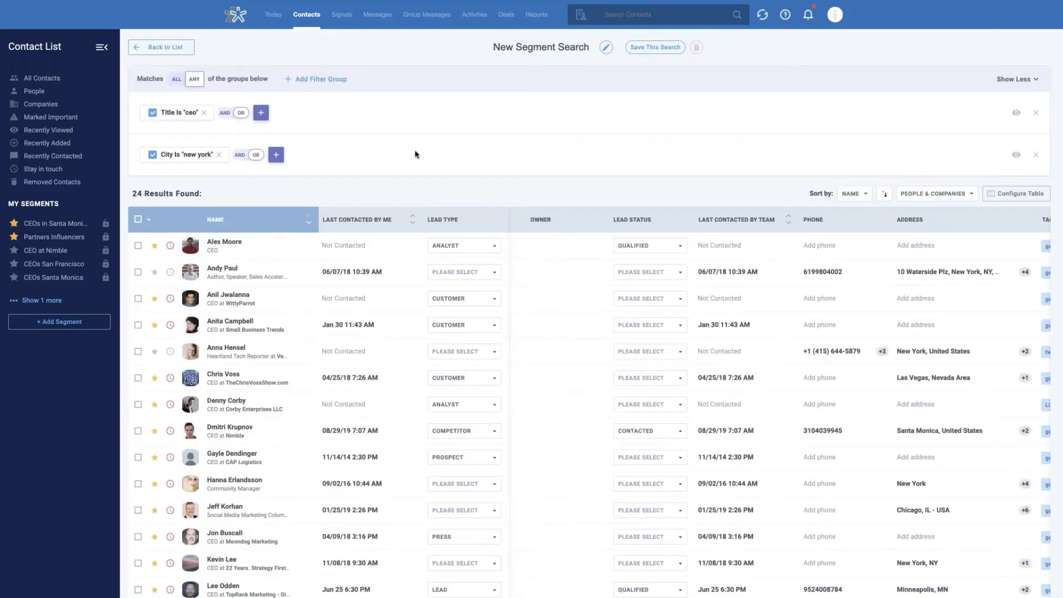
Step: Select all contacts in the search results and check the options for selecting and clearing all
left_click(138, 221)
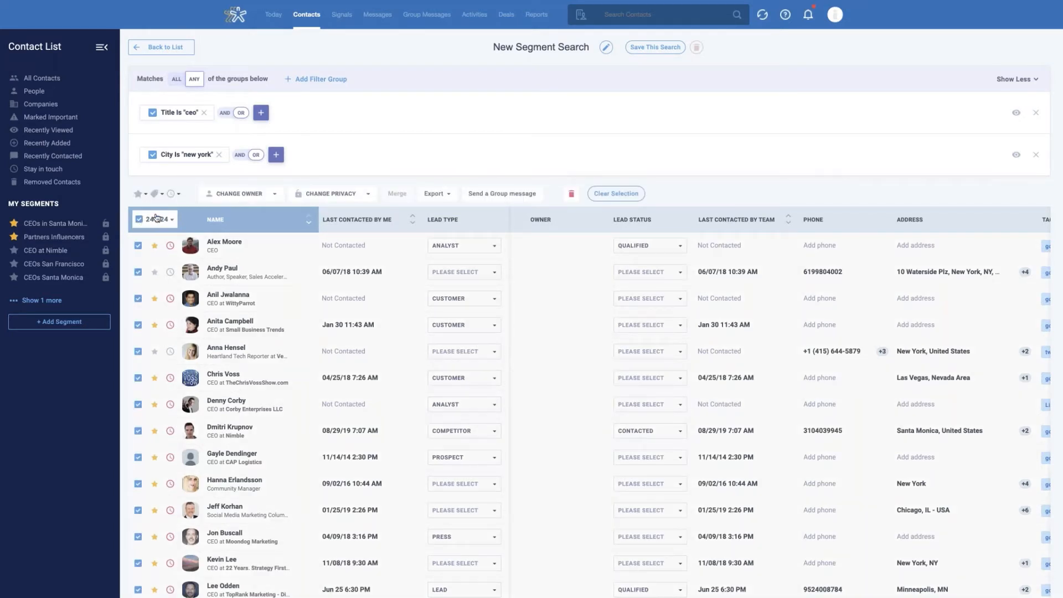
left_click(172, 220)
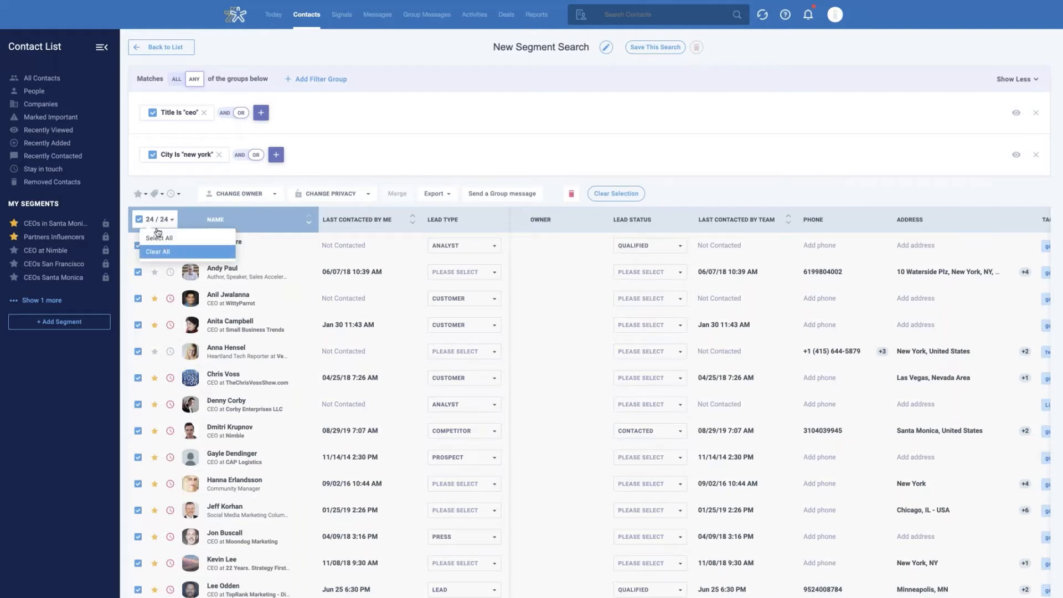
left_click(130, 226)
scroll(273, 369, "down", 1)
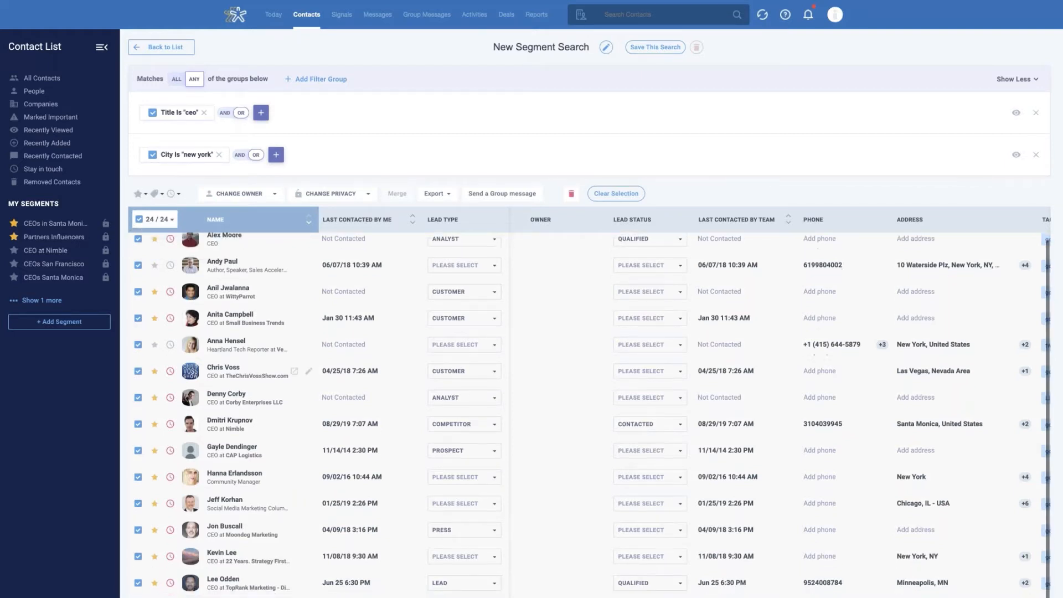
scroll(273, 369, "up", 1)
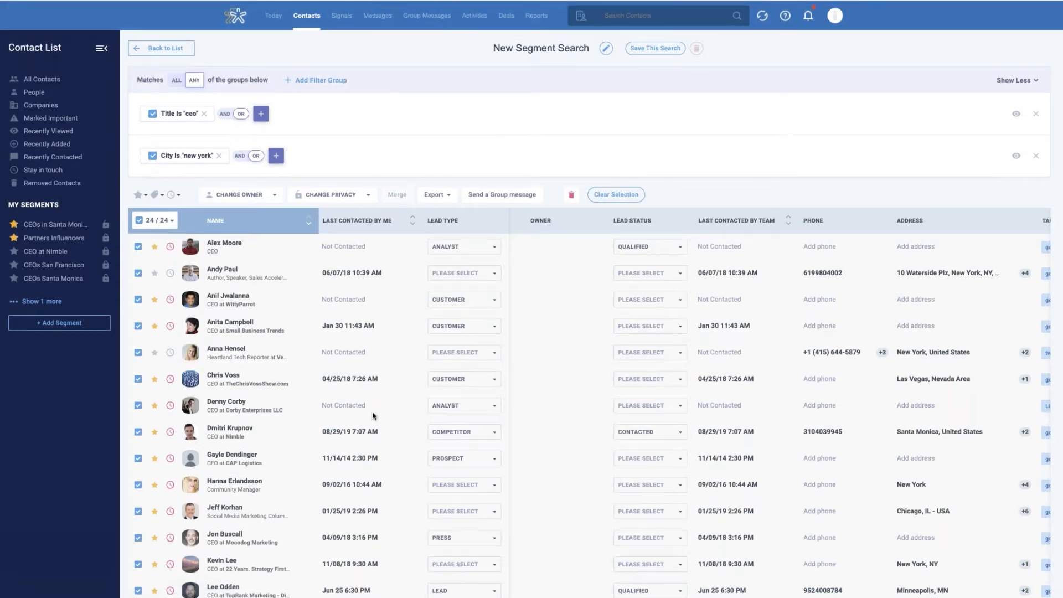
left_click(172, 222)
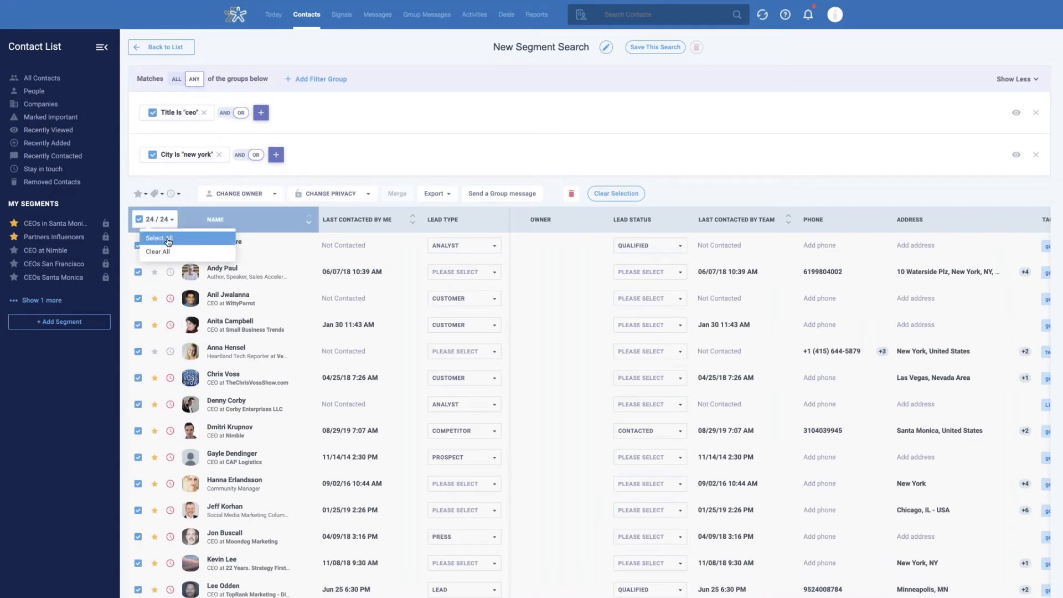
left_click(133, 211)
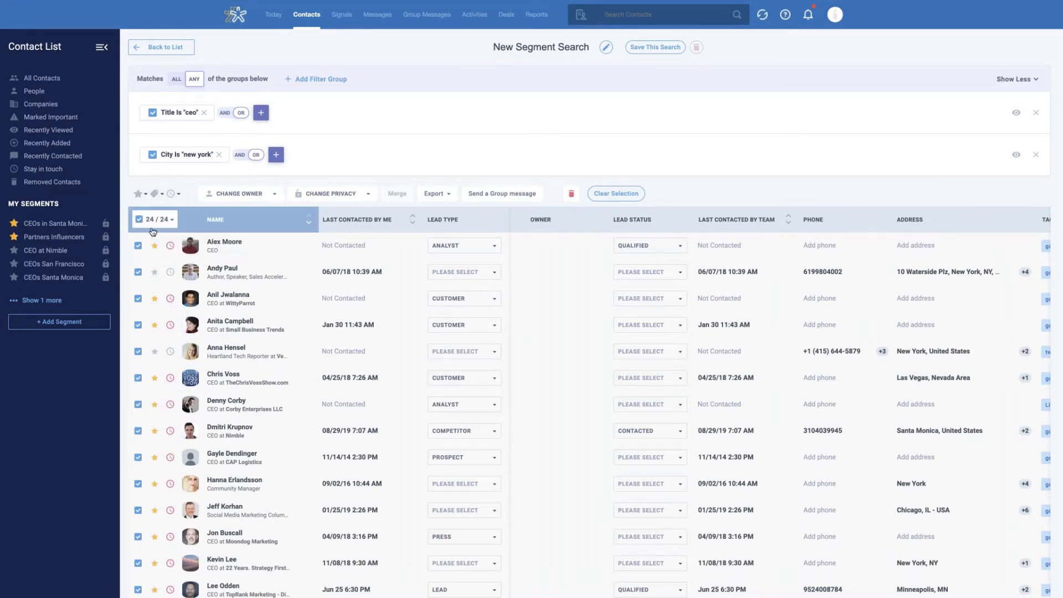
Step: Mark the selected contacts as Important and choose the existing Active Partner tag for them
left_click(146, 198)
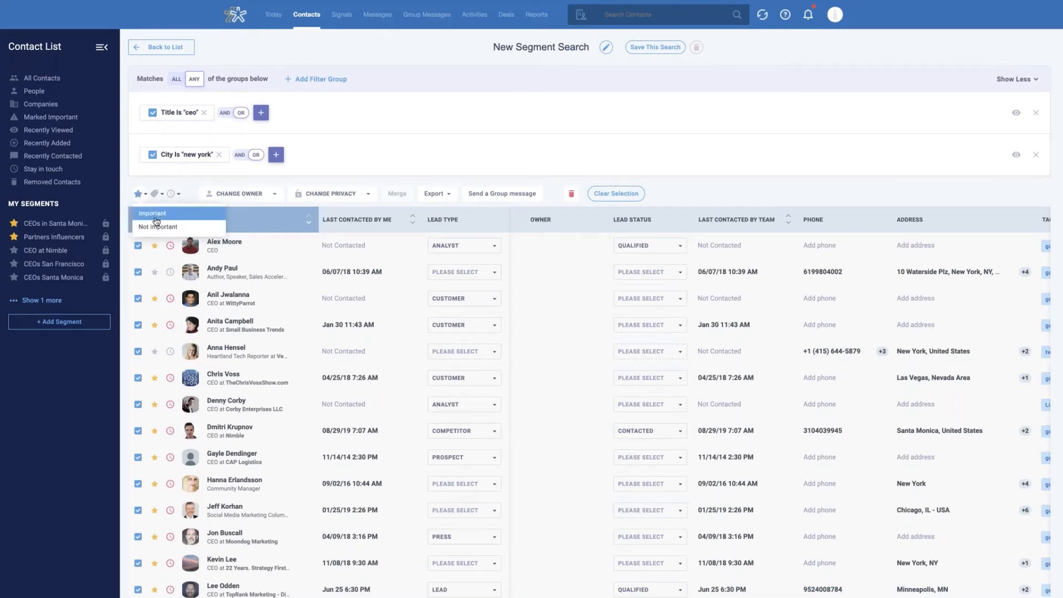
left_click(157, 219)
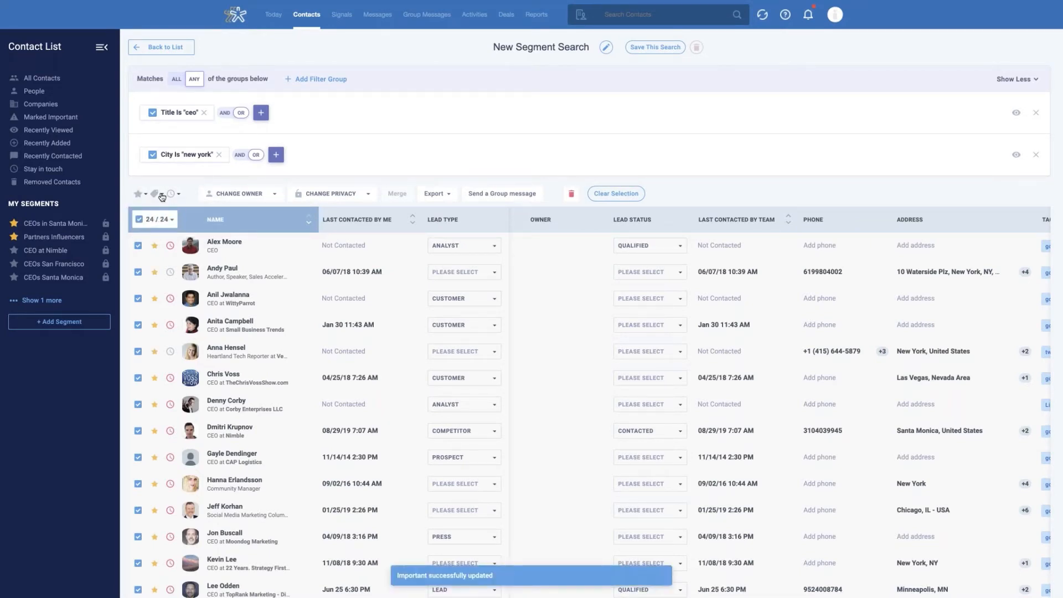
left_click(161, 194)
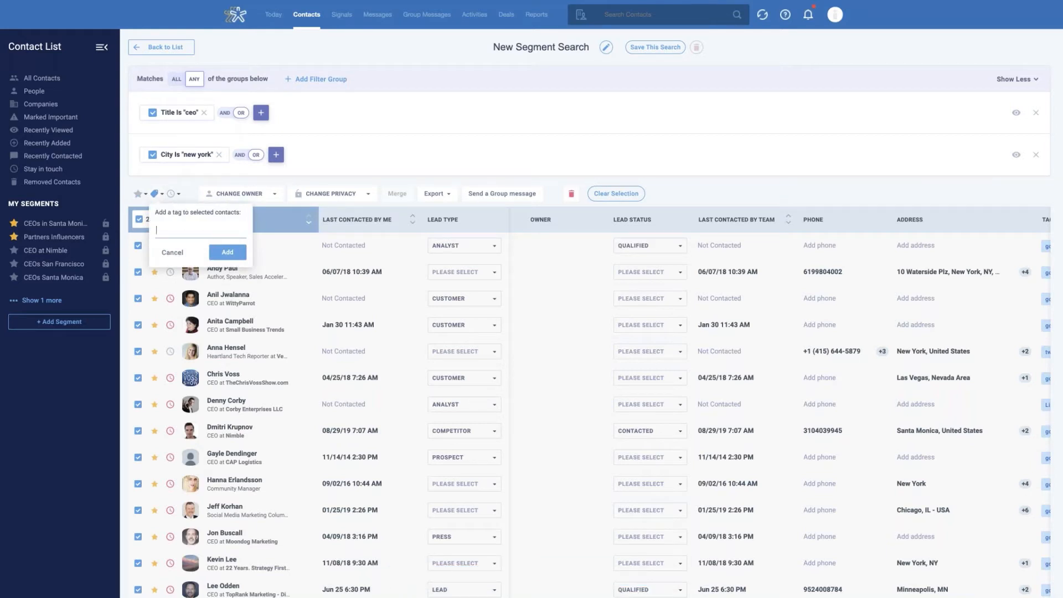
type("acti")
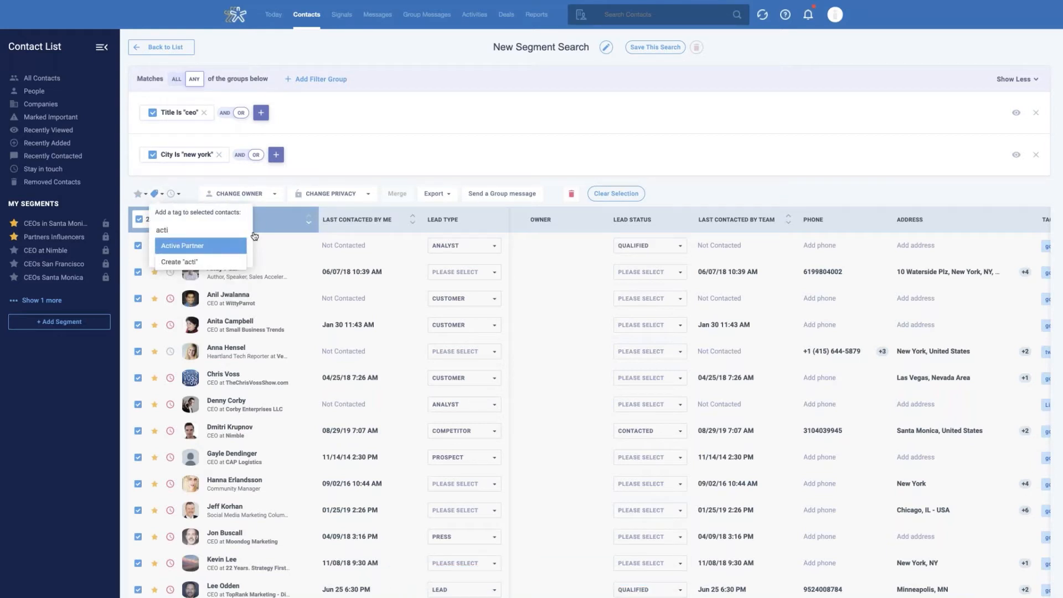
left_click(200, 245)
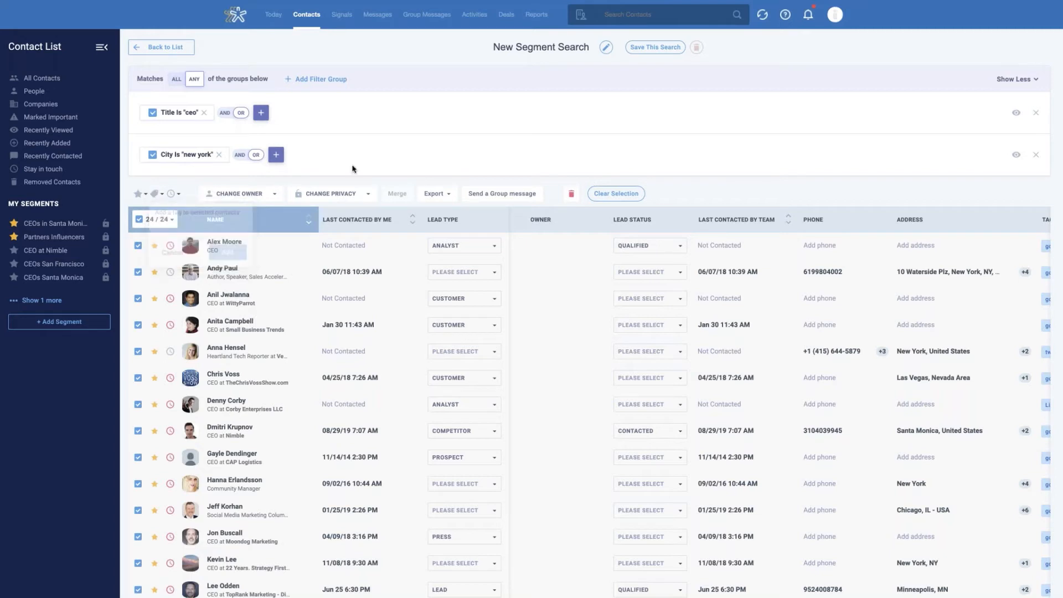
Step: Review the reminder interval choices for the selected contacts and assign the first listed team member as their owner
left_click(174, 193)
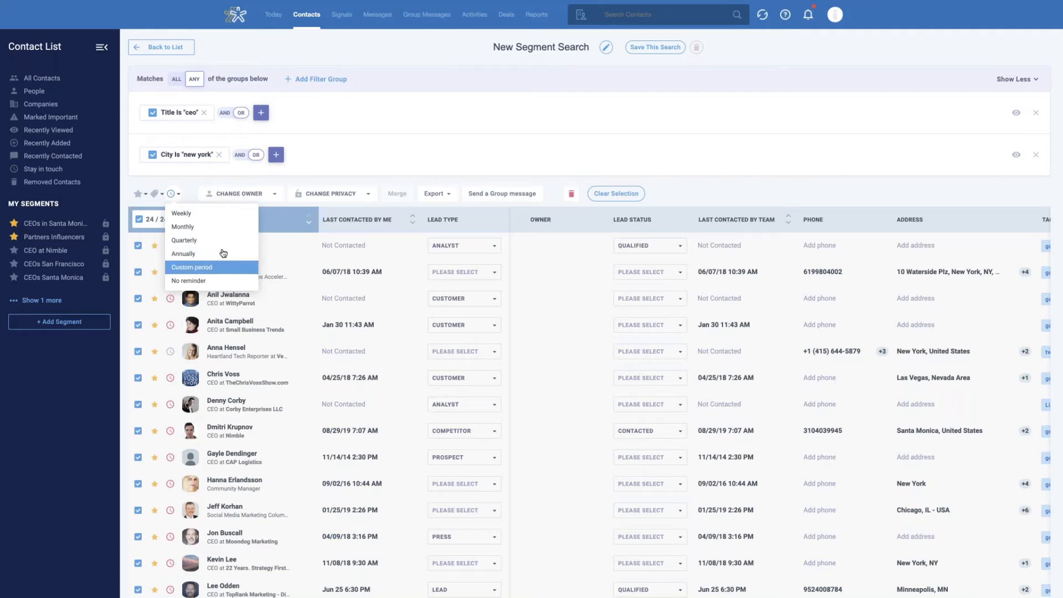
left_click(305, 177)
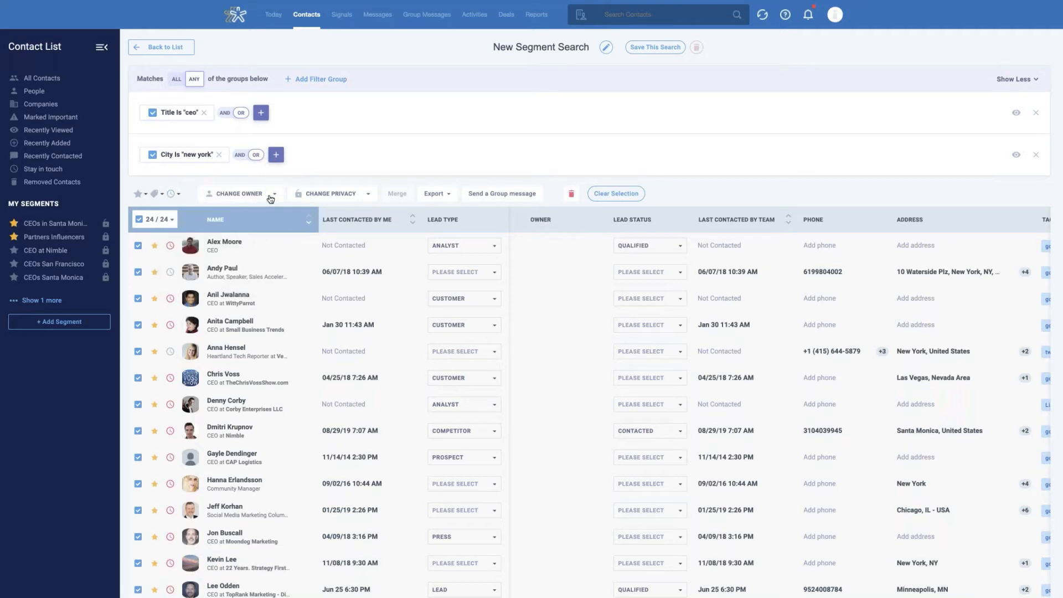
left_click(270, 199)
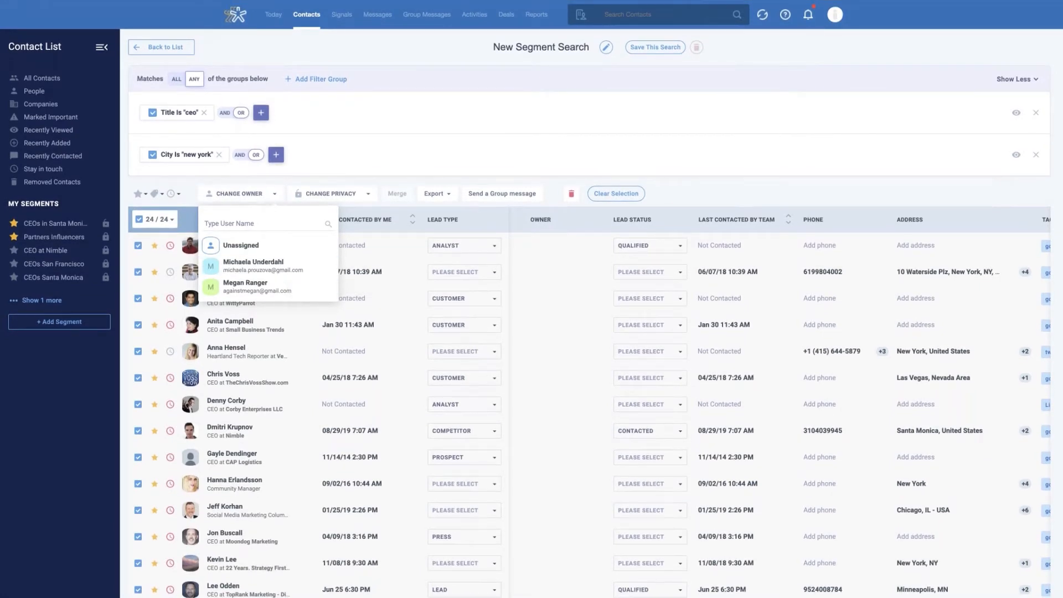
left_click(246, 268)
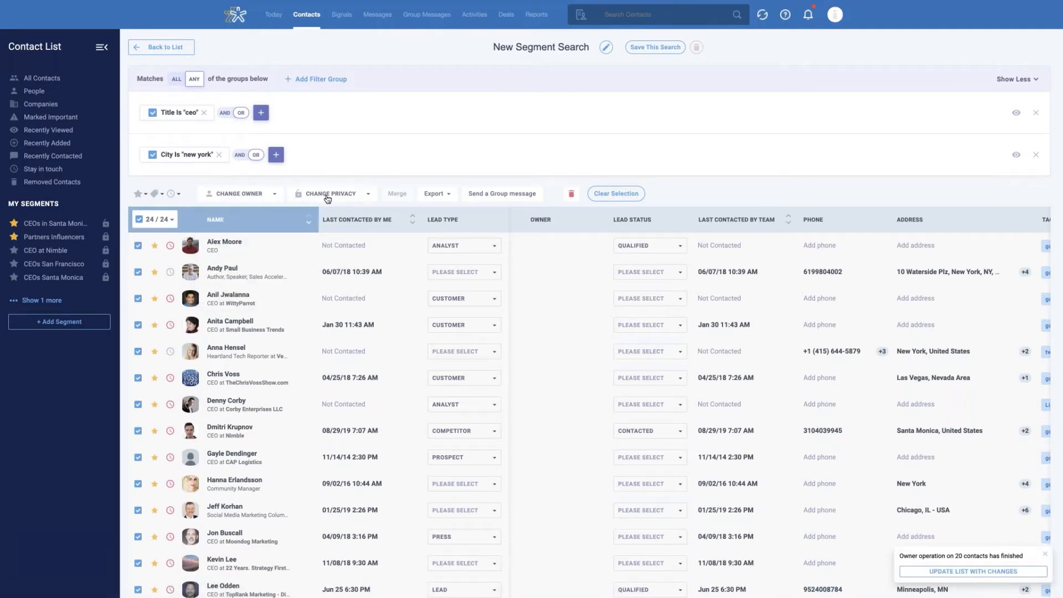
Step: Reset the privacy rules of the selected contacts, giving the Admin group view and edit rights
left_click(363, 197)
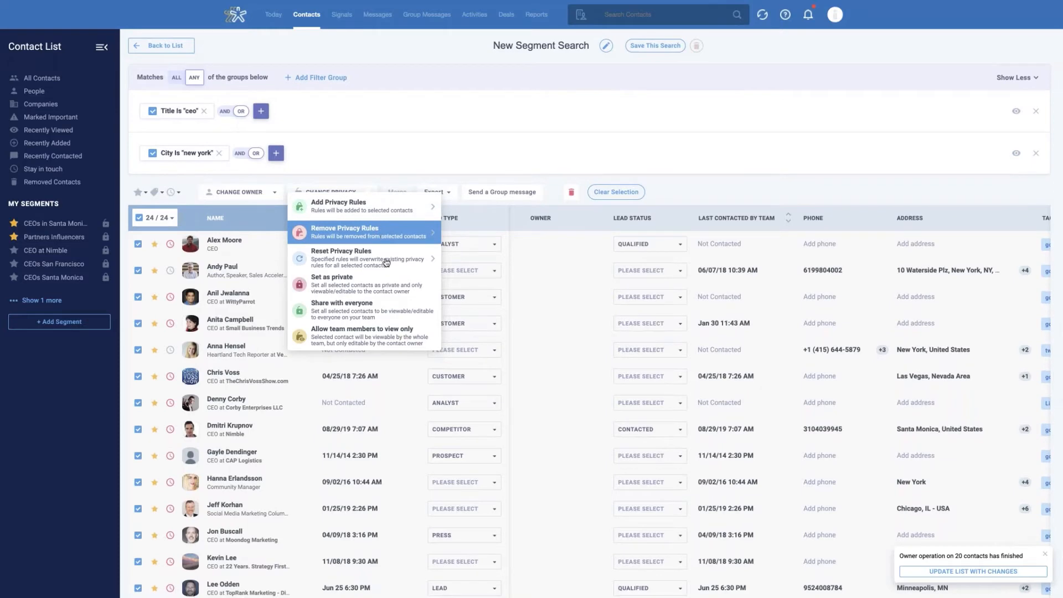
left_click(337, 256)
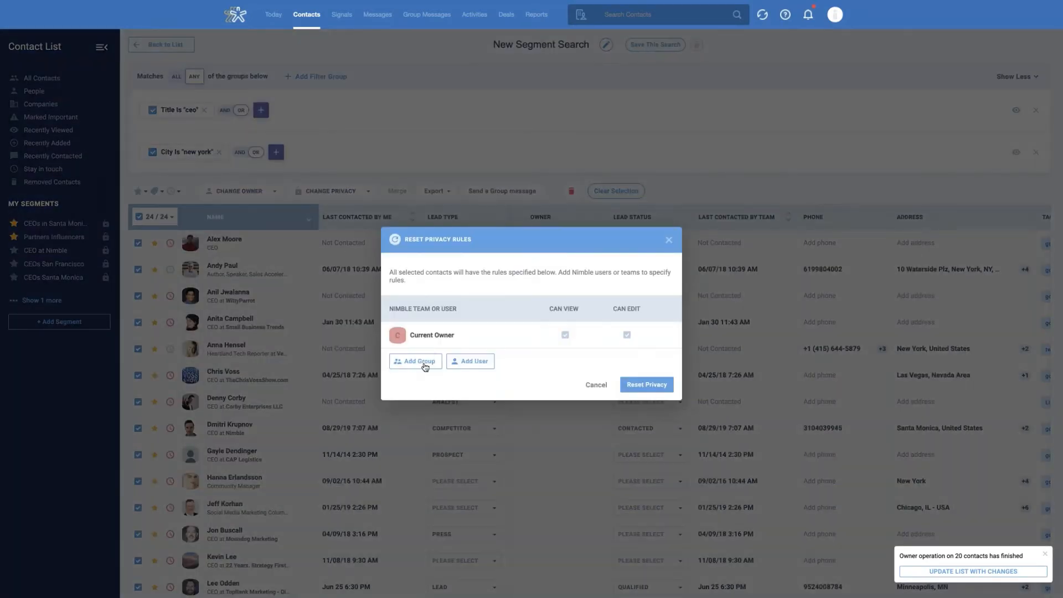
left_click(425, 367)
left_click(416, 409)
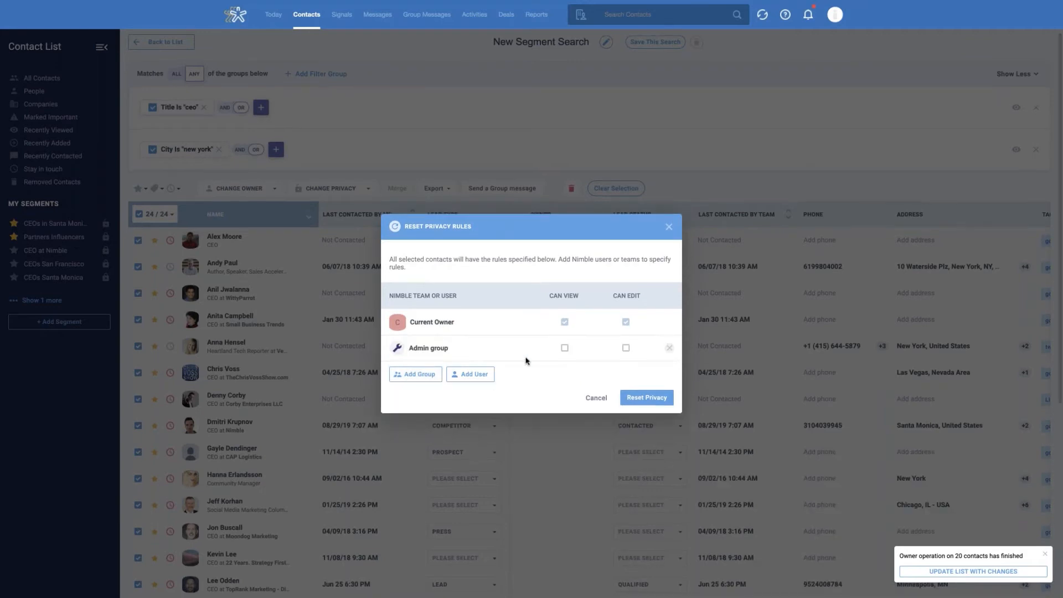
left_click(565, 348)
left_click(626, 348)
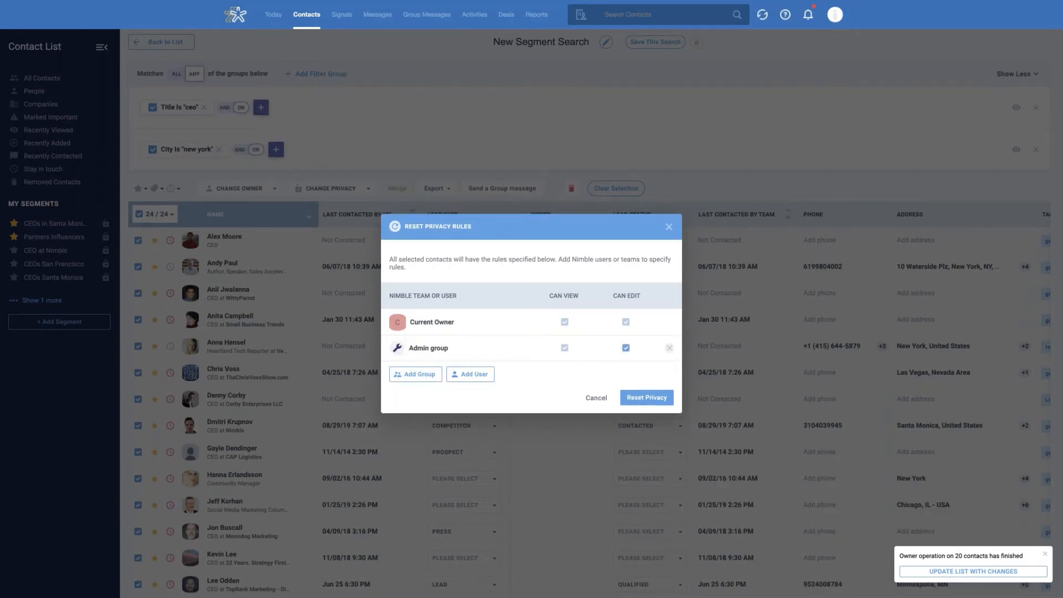
left_click(647, 398)
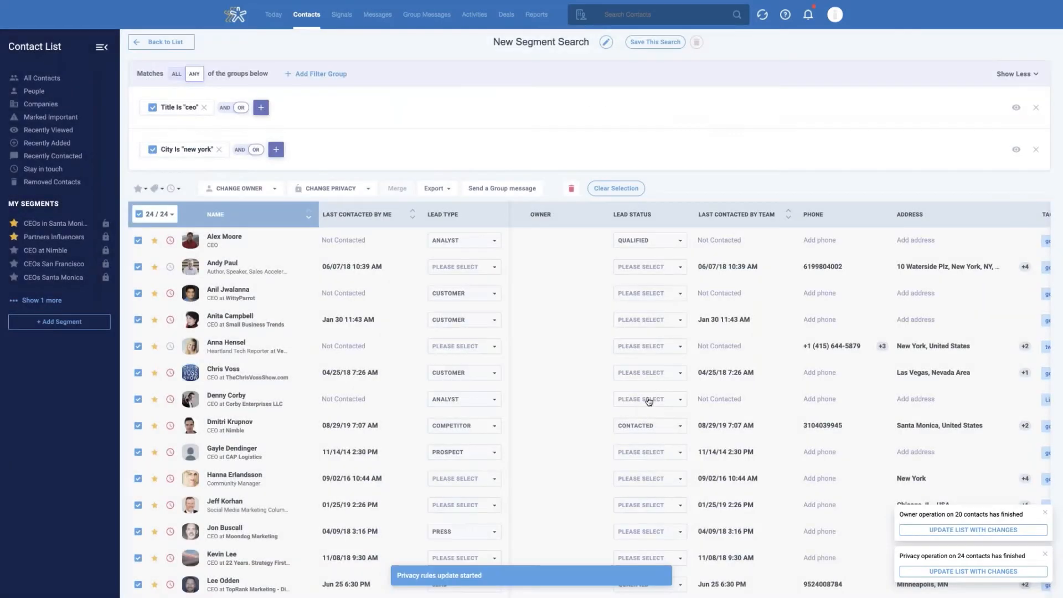
Step: View the export format choices for the selected contacts without exporting them
left_click(450, 189)
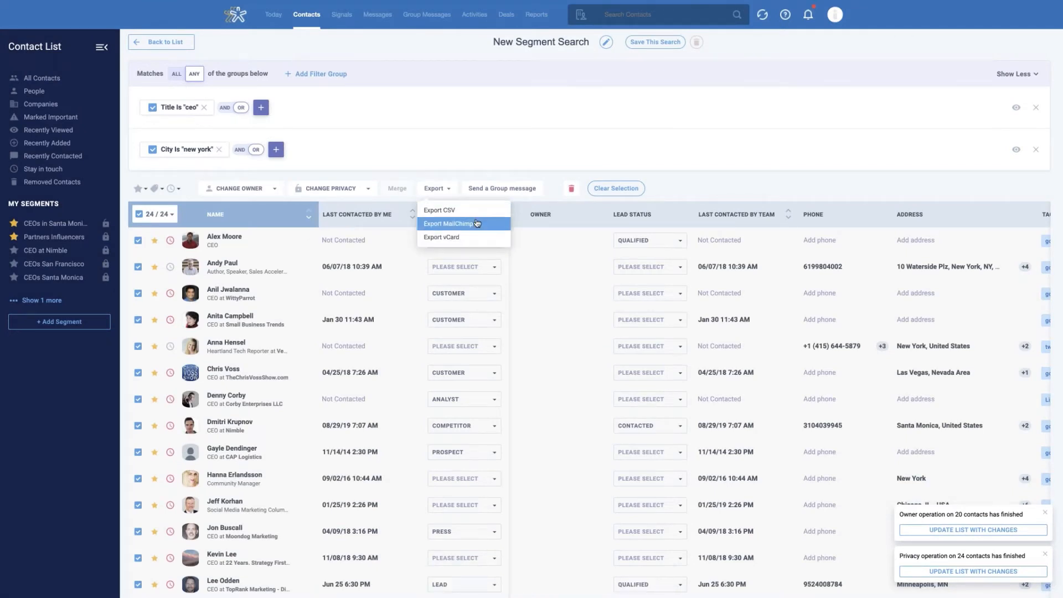
left_click(488, 173)
scroll(548, 182, "down", 1)
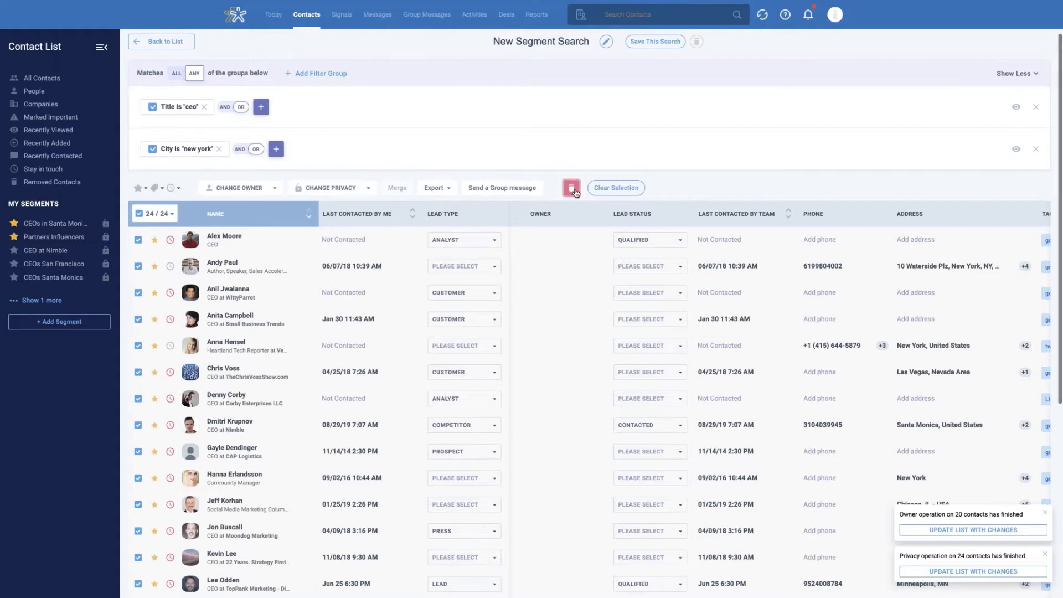
Step: Save the segment search under the name CEOs NYC and star the new segment as a favorite
scroll(573, 190, "down", 1)
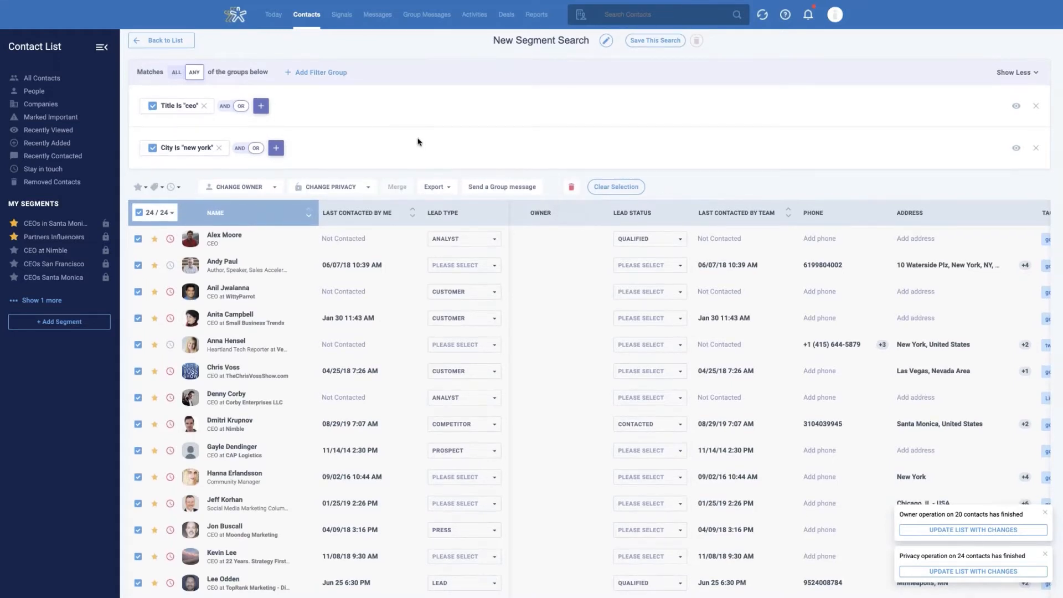
scroll(412, 146, "up", 1)
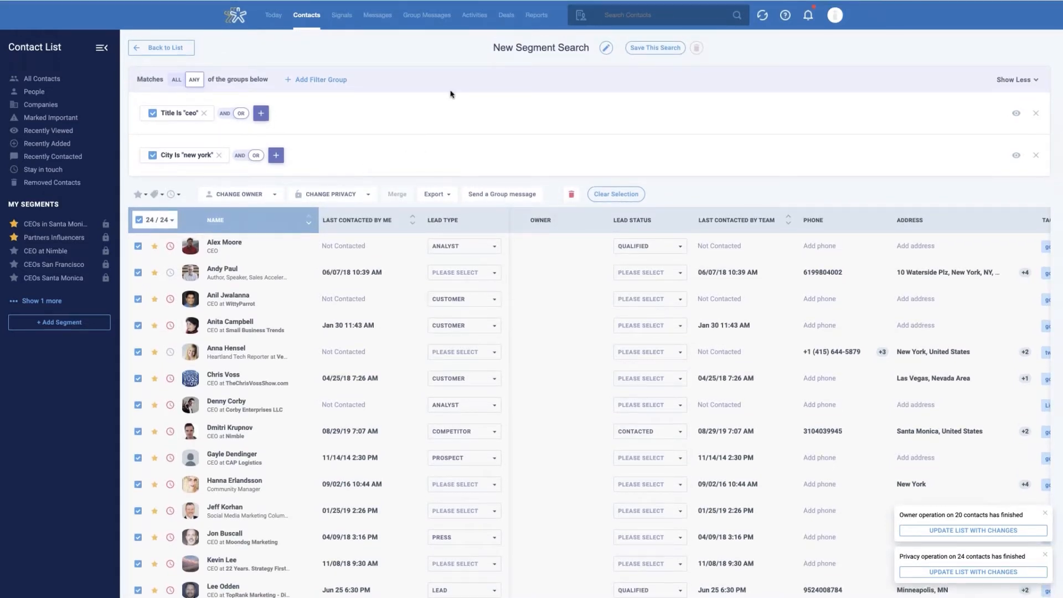
left_click(545, 50)
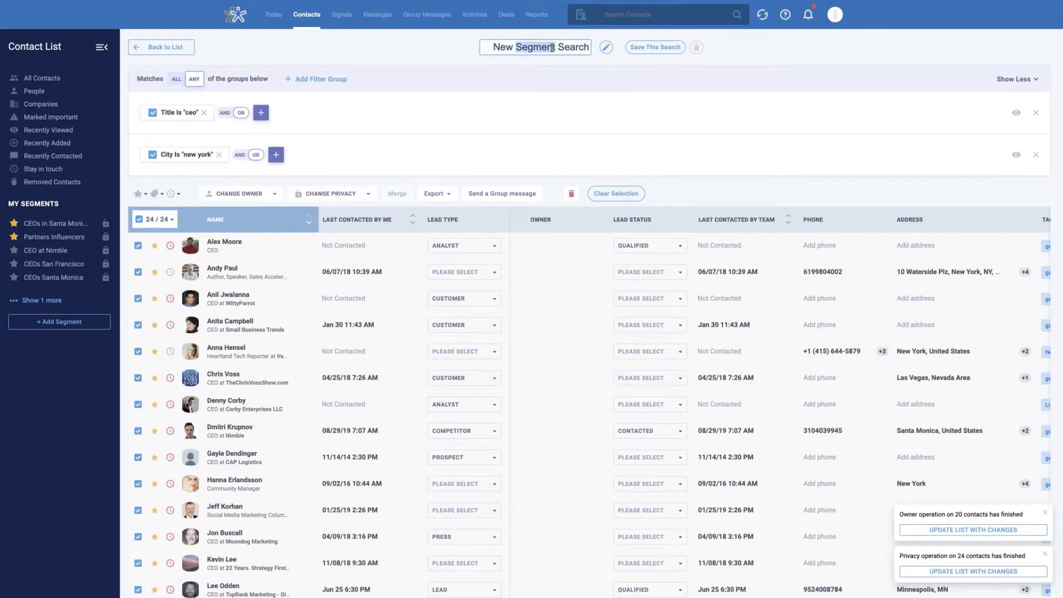
triple_click(547, 49)
key("BackSpace")
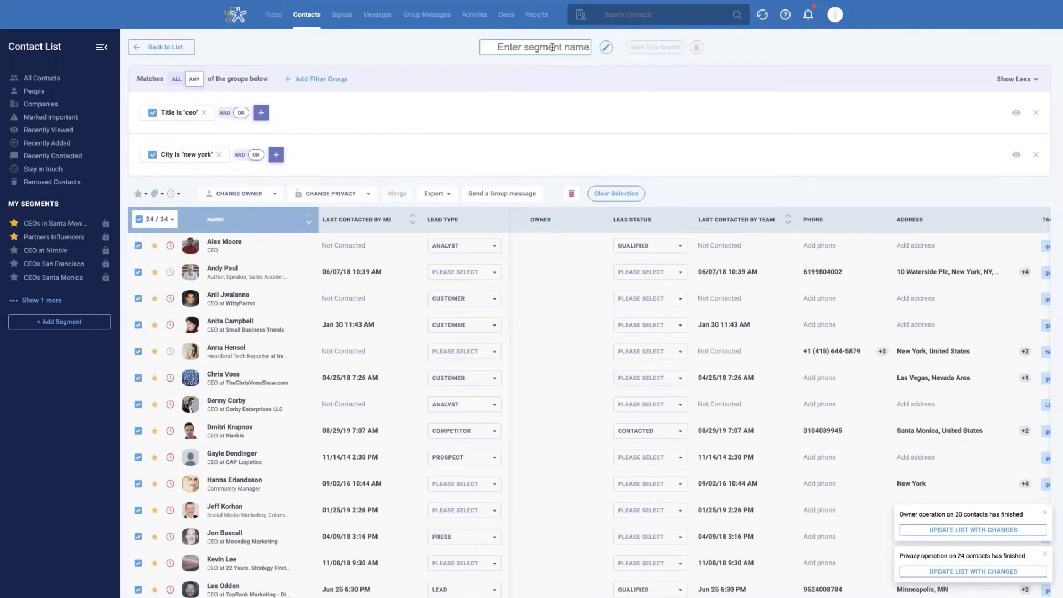
type("CEOs NYC")
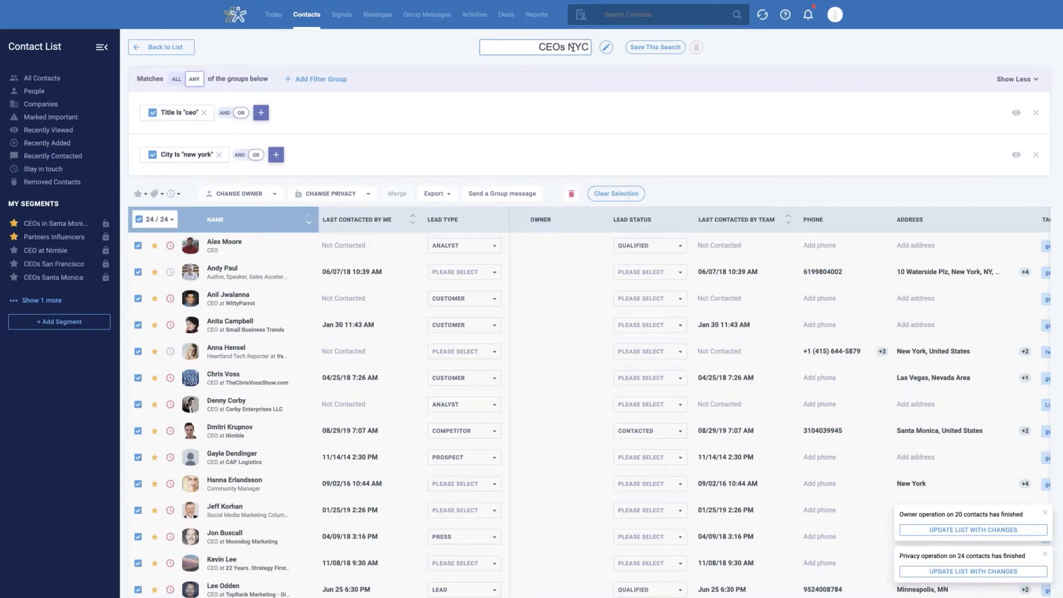
left_click(645, 48)
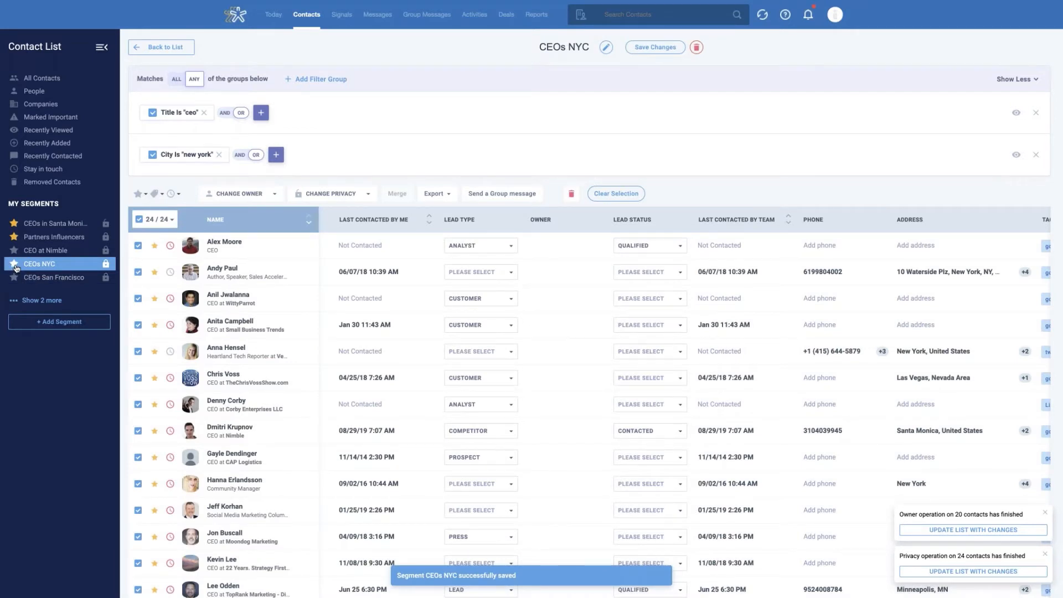
left_click(16, 268)
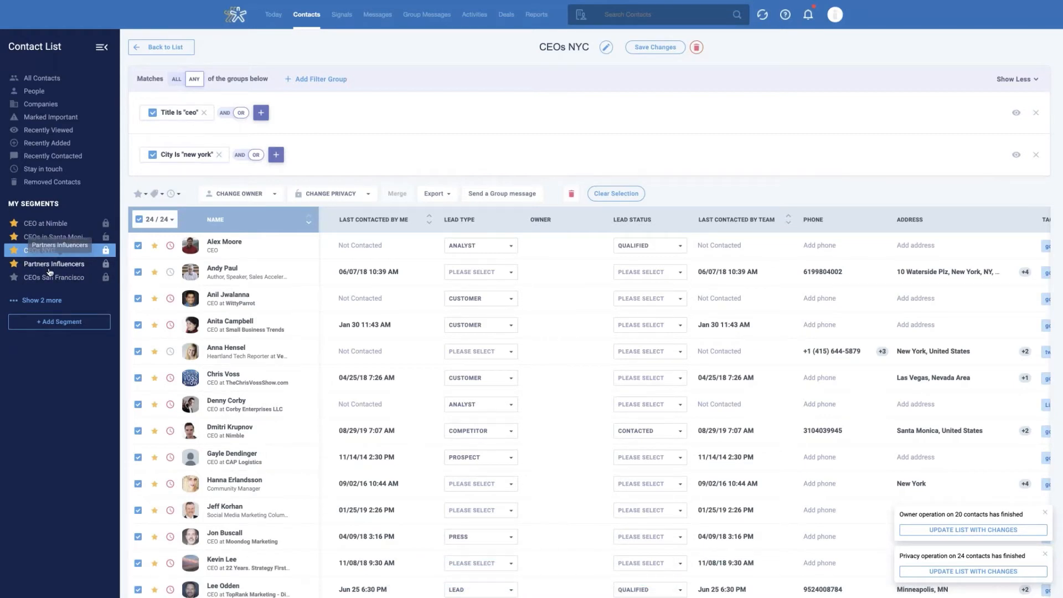
Step: Start a group message to all contacts in the Partners Influencers segment, replacing the existing recipients
left_click(42, 258)
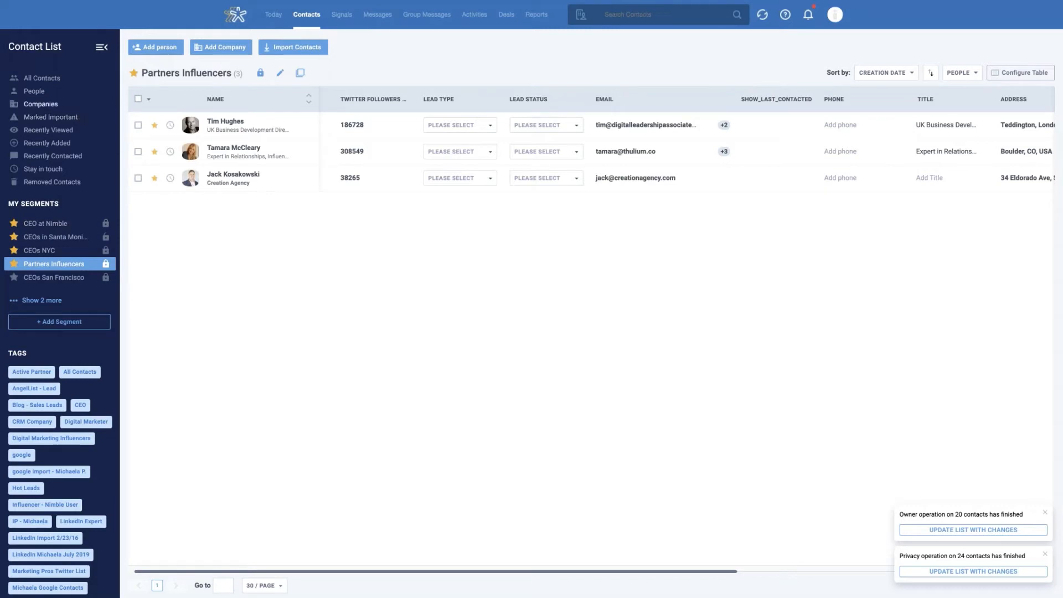
left_click(137, 100)
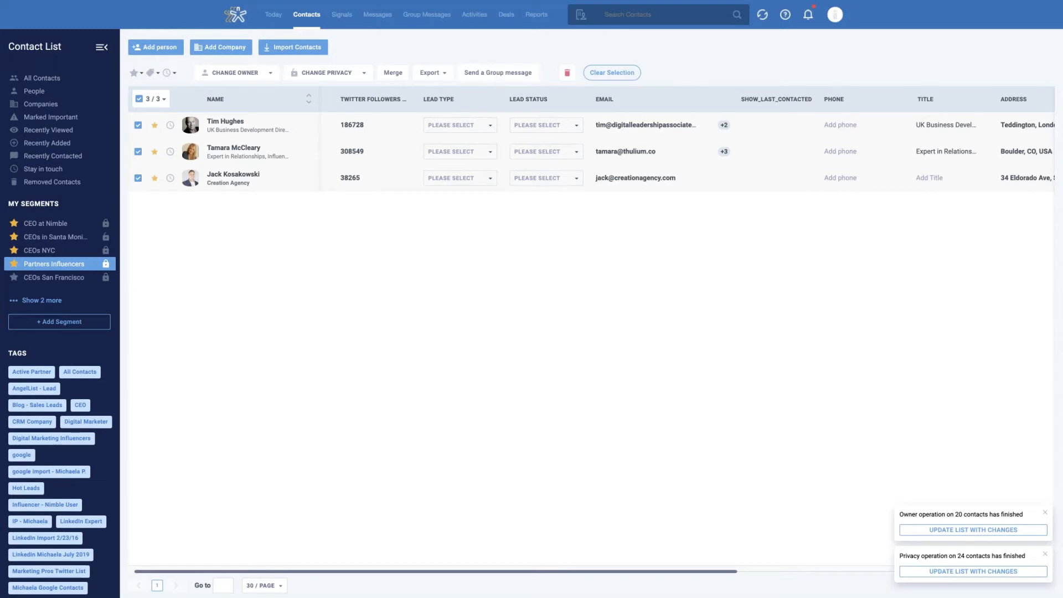
left_click(492, 75)
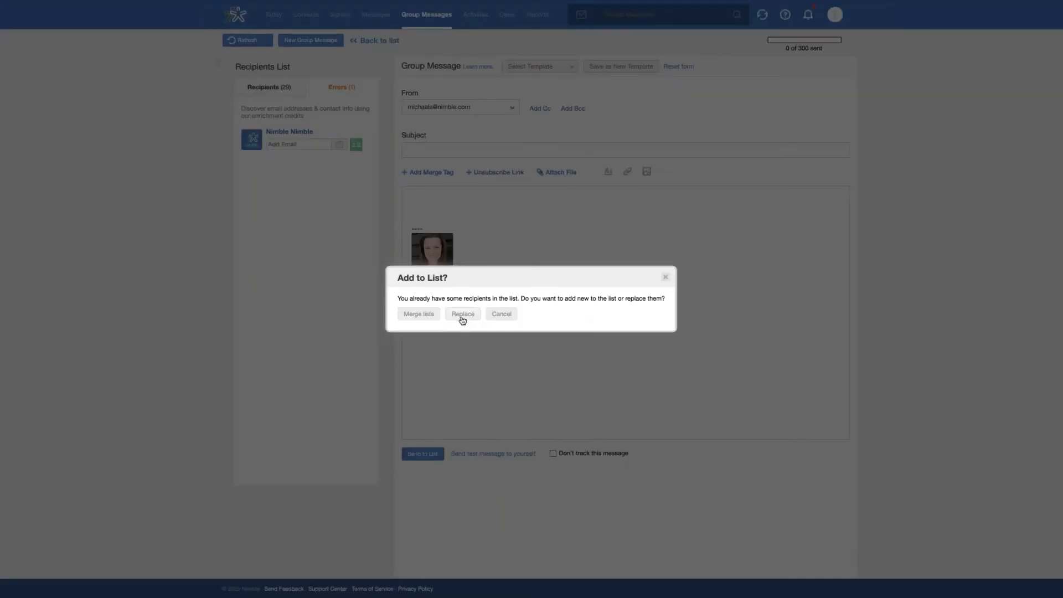
left_click(462, 320)
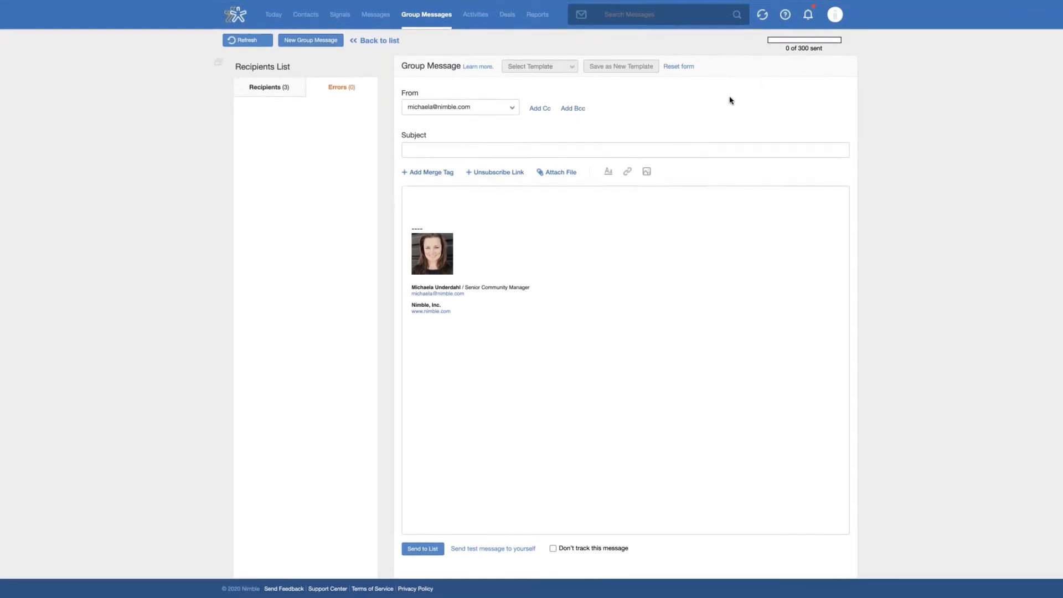
Step: Review the group message's recipients, its errors list and the available sender addresses, keeping the current sender
left_click(260, 91)
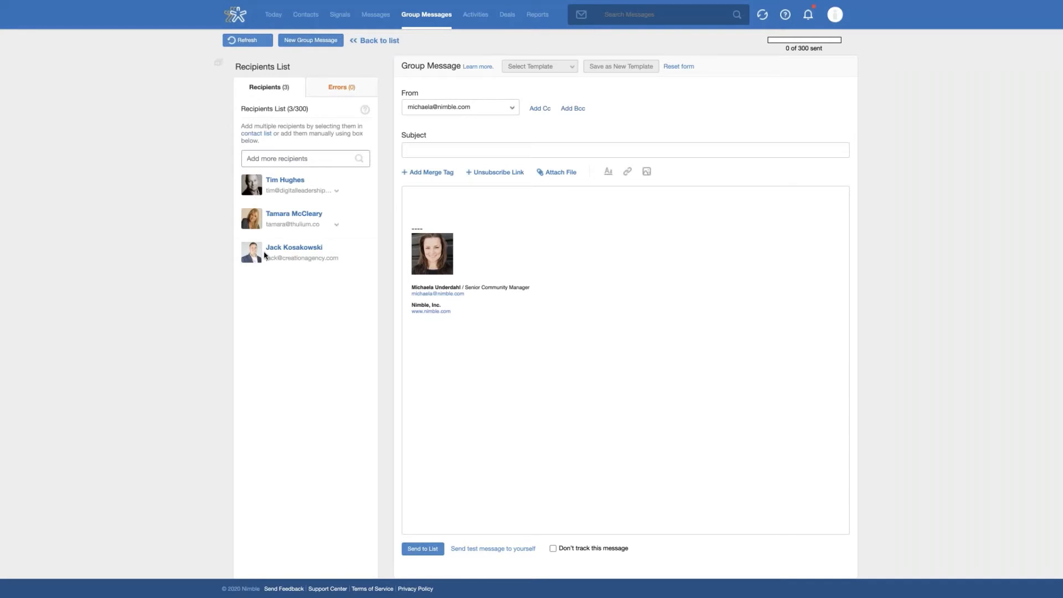
left_click(334, 89)
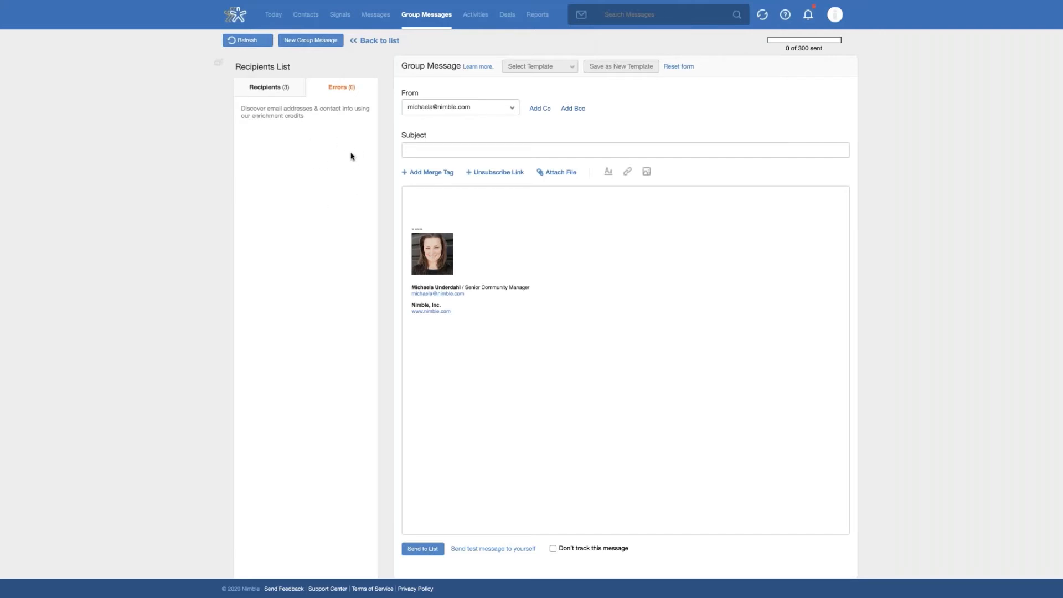
left_click(266, 89)
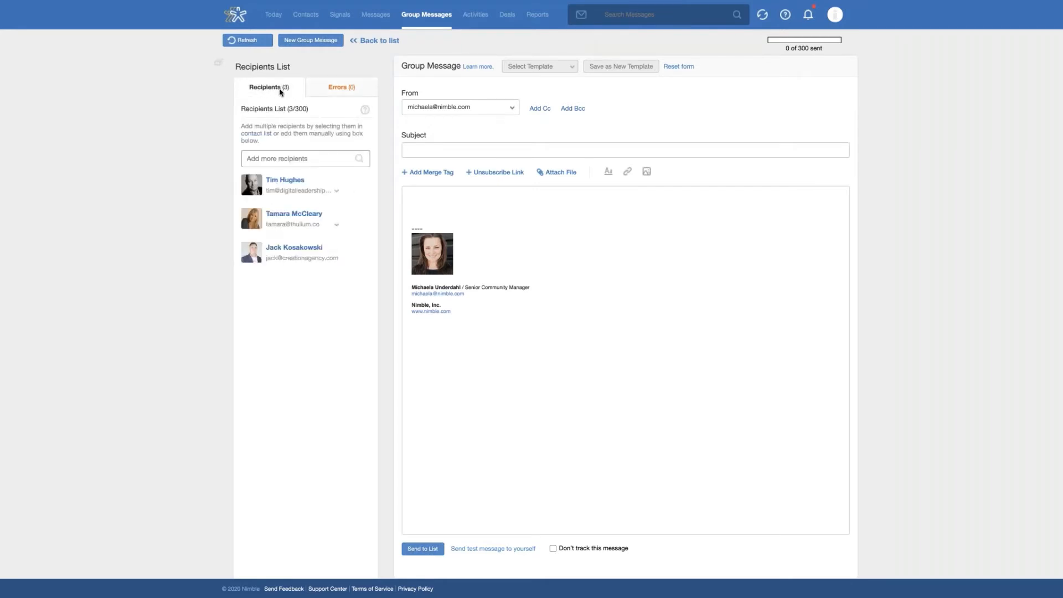
left_click(511, 113)
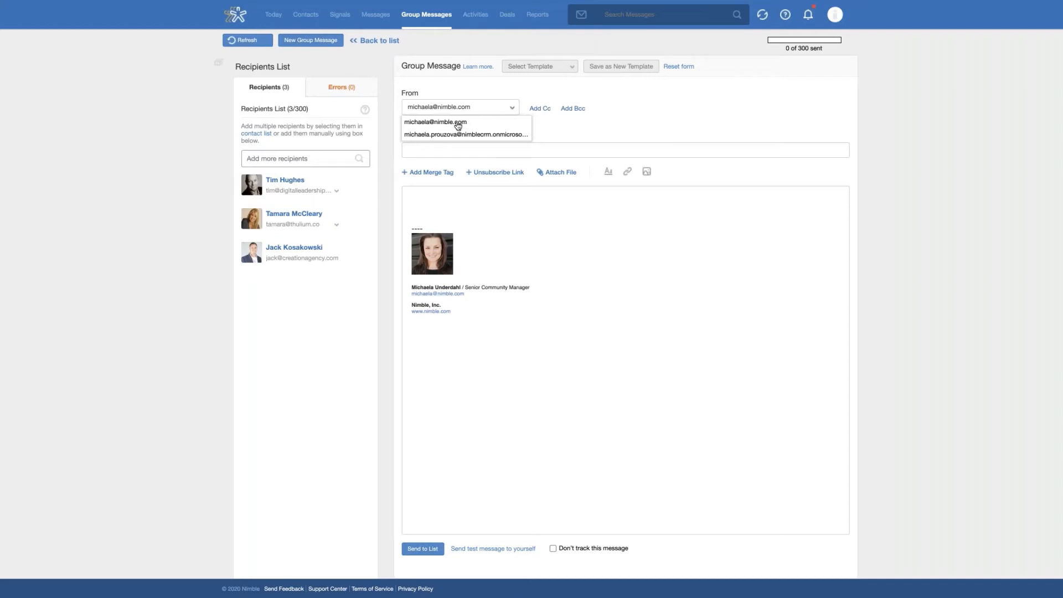
left_click(423, 124)
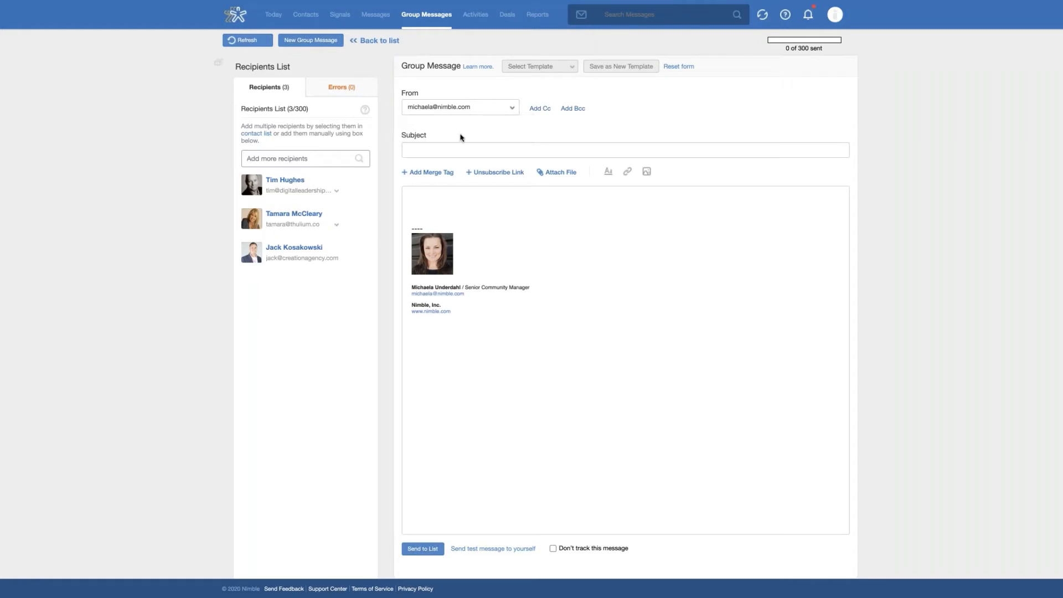
Step: Insert the first-name merge tag in the message body and put the greeting "Happy Wednesday" before it
left_click(433, 150)
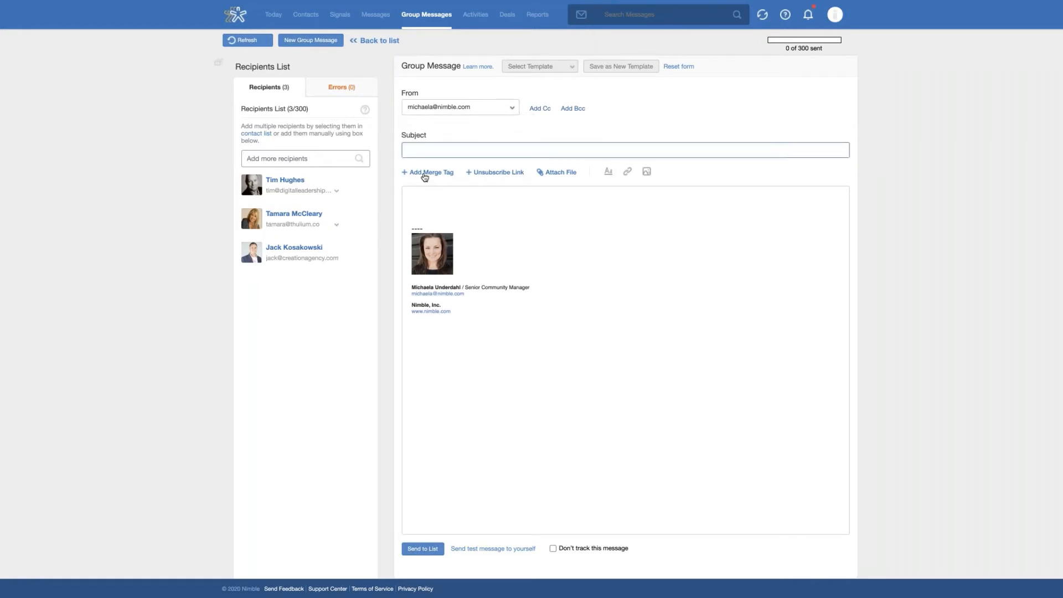
left_click(425, 173)
left_click(414, 187)
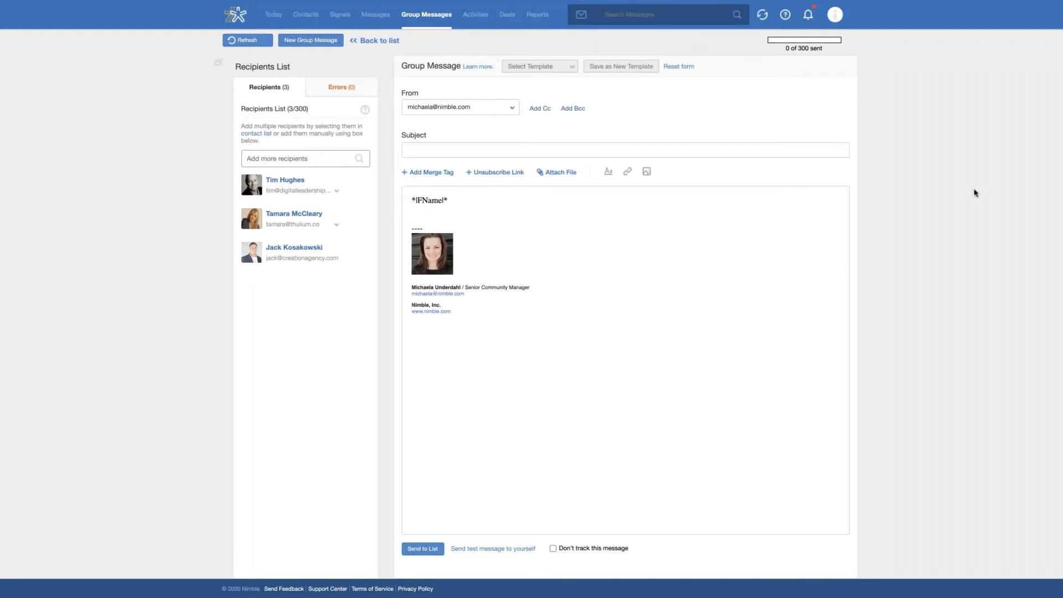
type("Happy Wednesday")
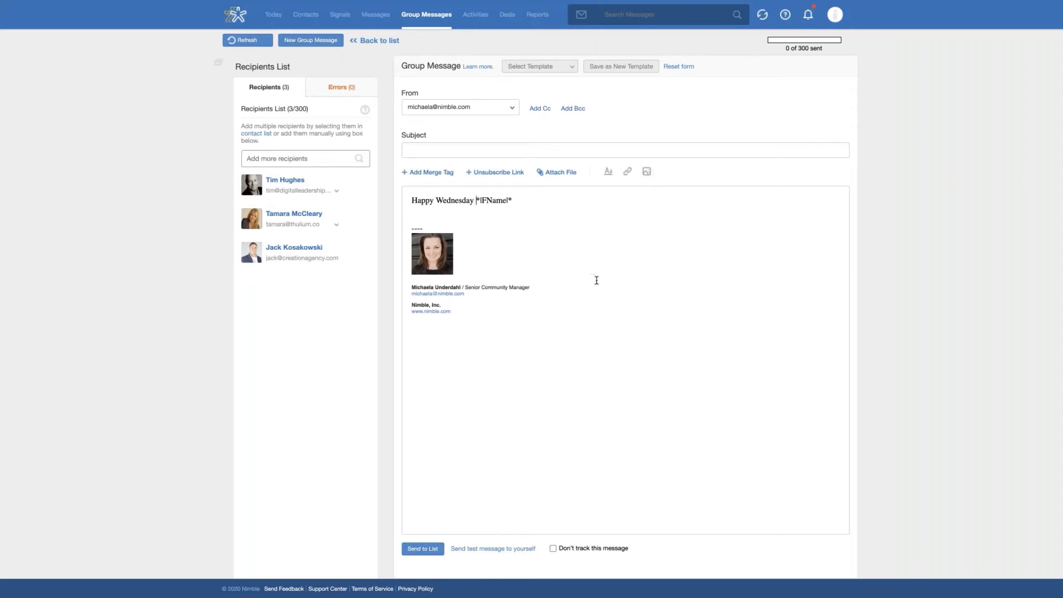
Step: Examine the signature in the message body and preview the saved message templates without applying one
left_click(565, 302)
mouse_move(409, 229)
left_mouse_down()
mouse_move(484, 316)
mouse_move(479, 302)
left_mouse_up()
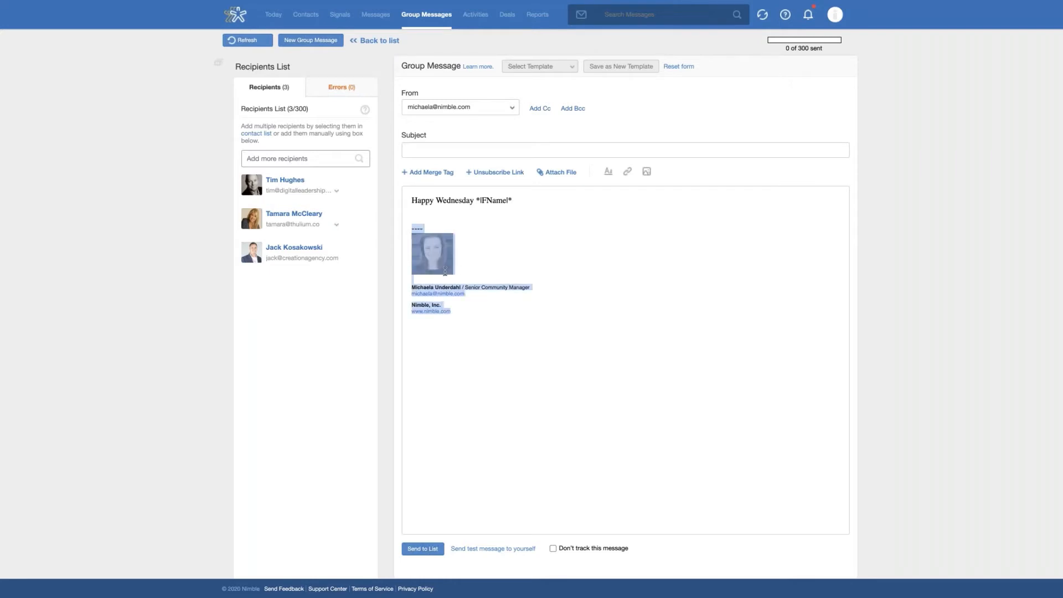
left_click(478, 307)
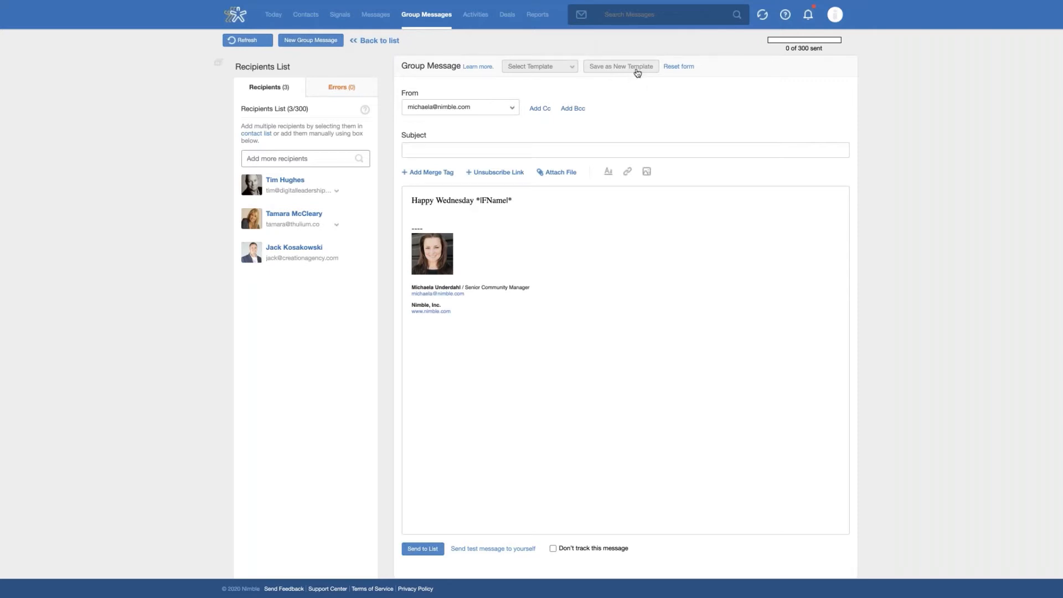
left_click(575, 71)
mouse_move(558, 113)
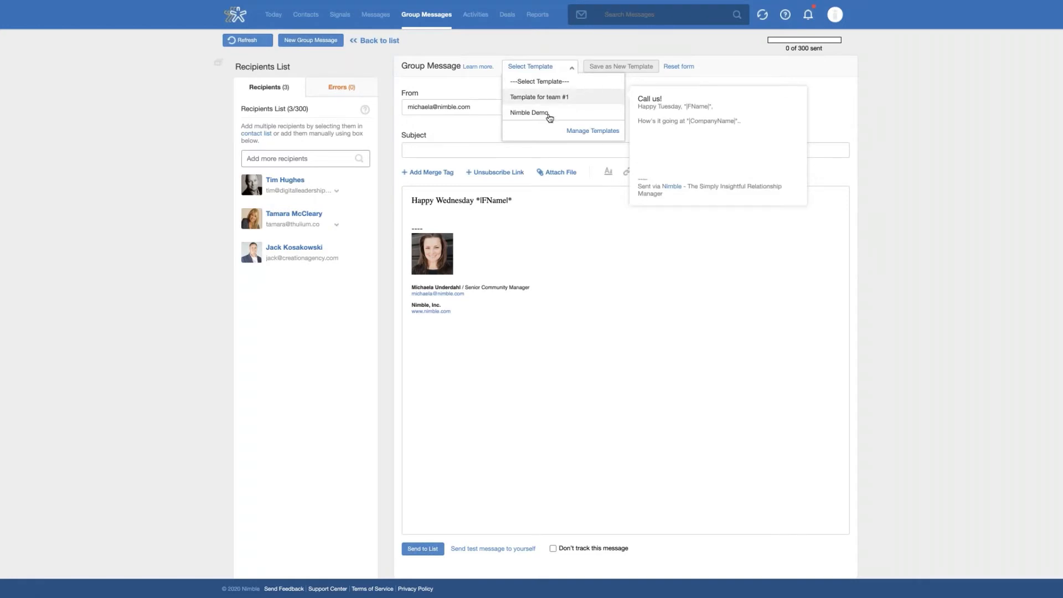
left_click(481, 83)
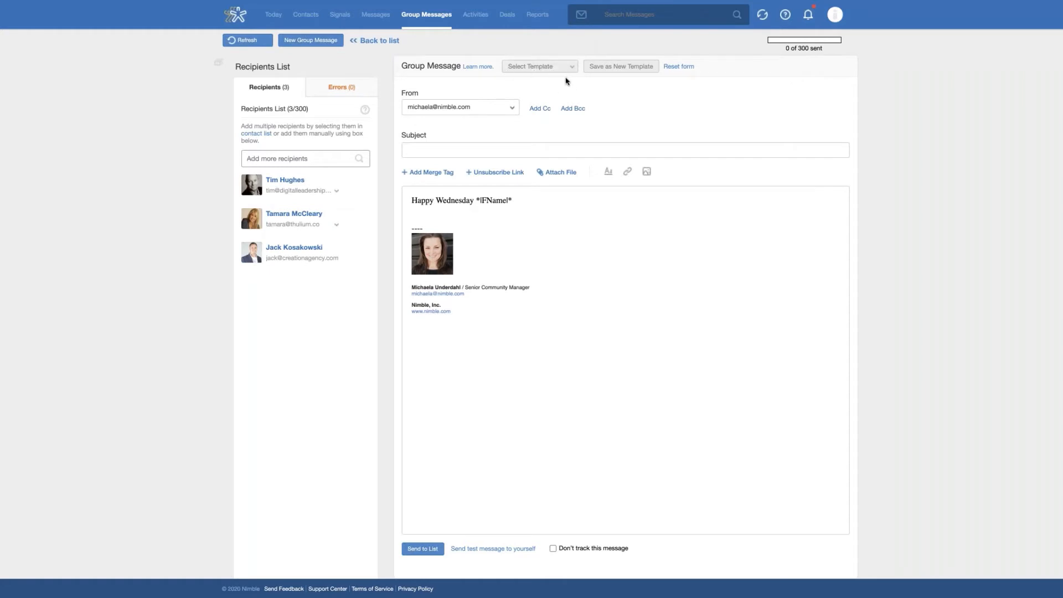
Step: Open the results of the sent group message "New Nimble Demo - Request for Feedback" and select its first two recipients
left_click(435, 15)
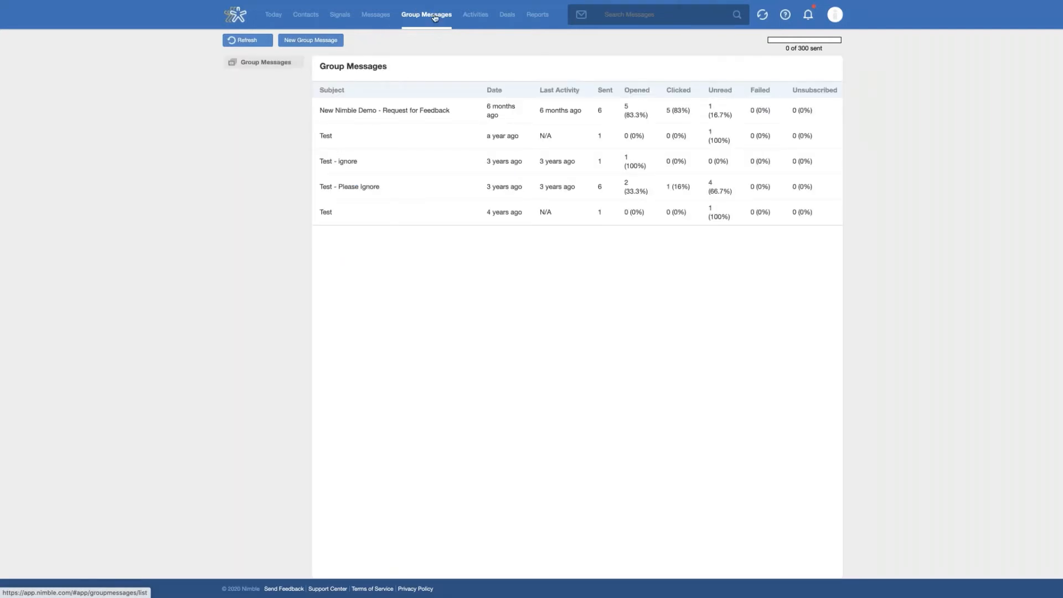
left_click(431, 112)
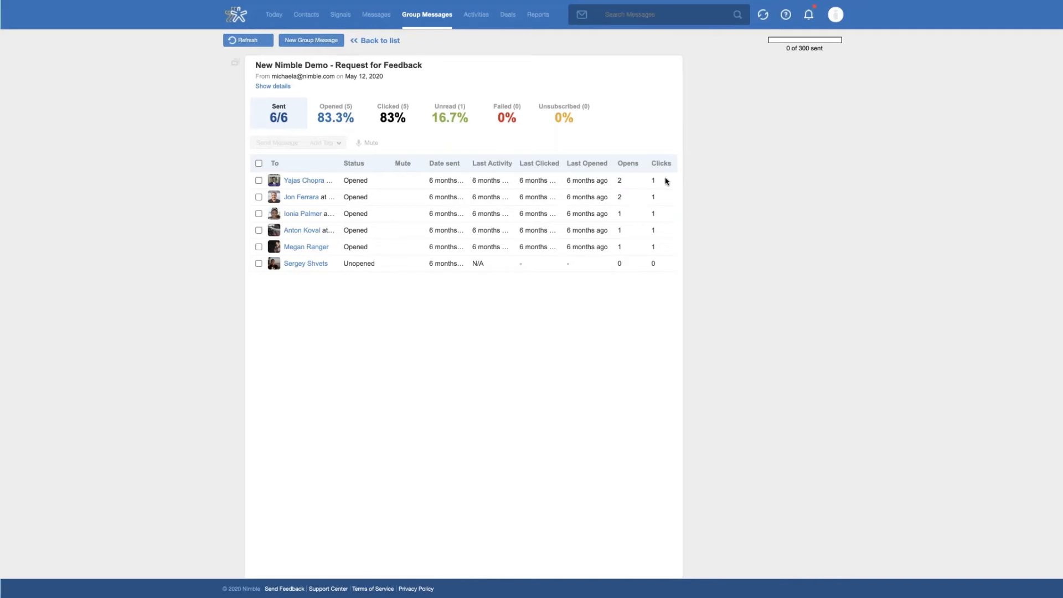
left_click(258, 181)
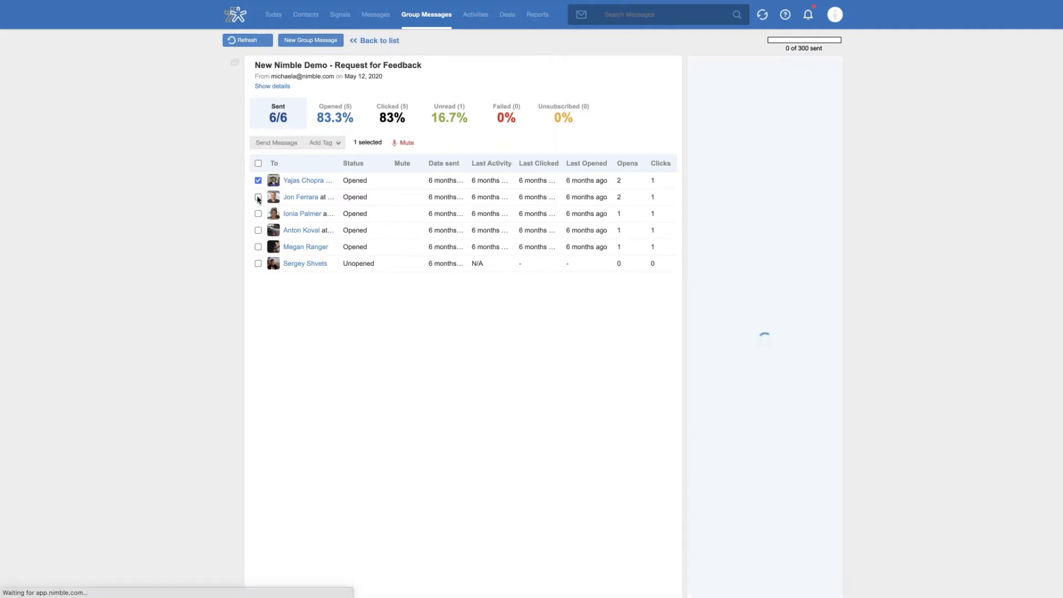
left_click(259, 198)
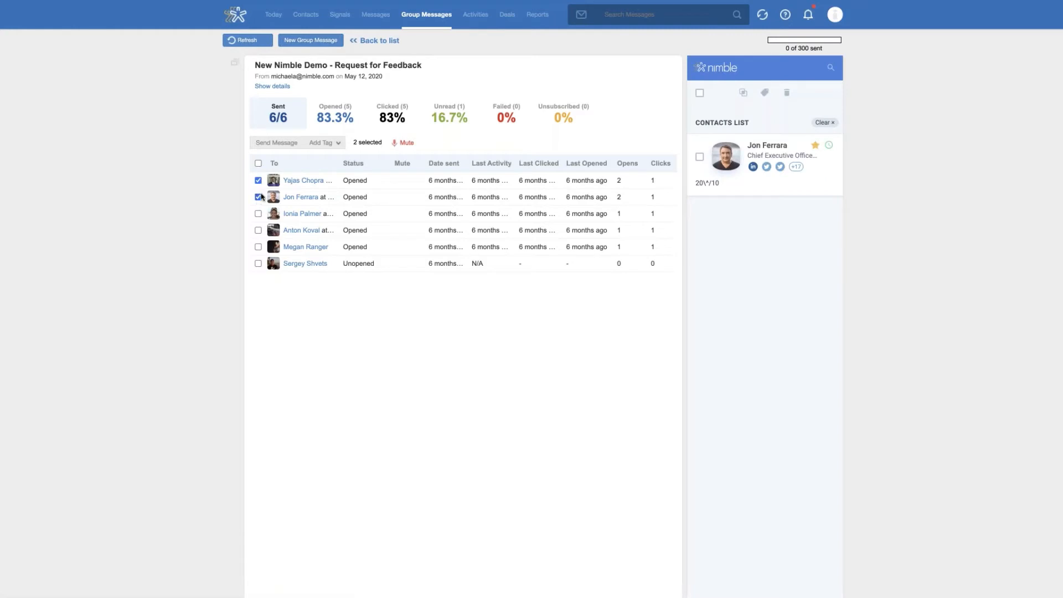
Step: View the tagging and follow-up message options for the two selected recipients without adding a tag or changing the recipients list
left_click(336, 146)
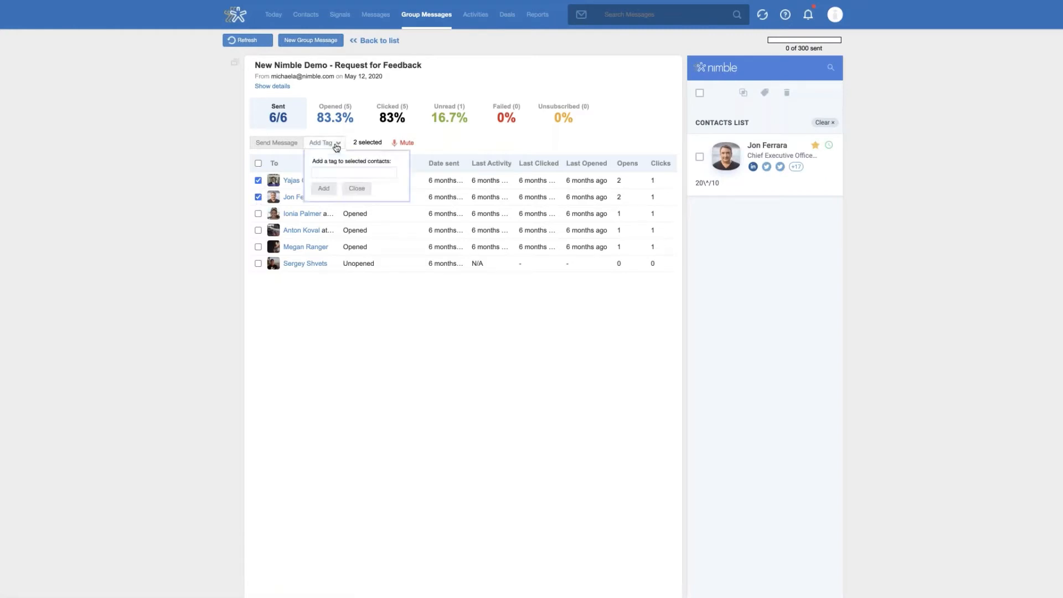
left_click(320, 173)
left_click(460, 143)
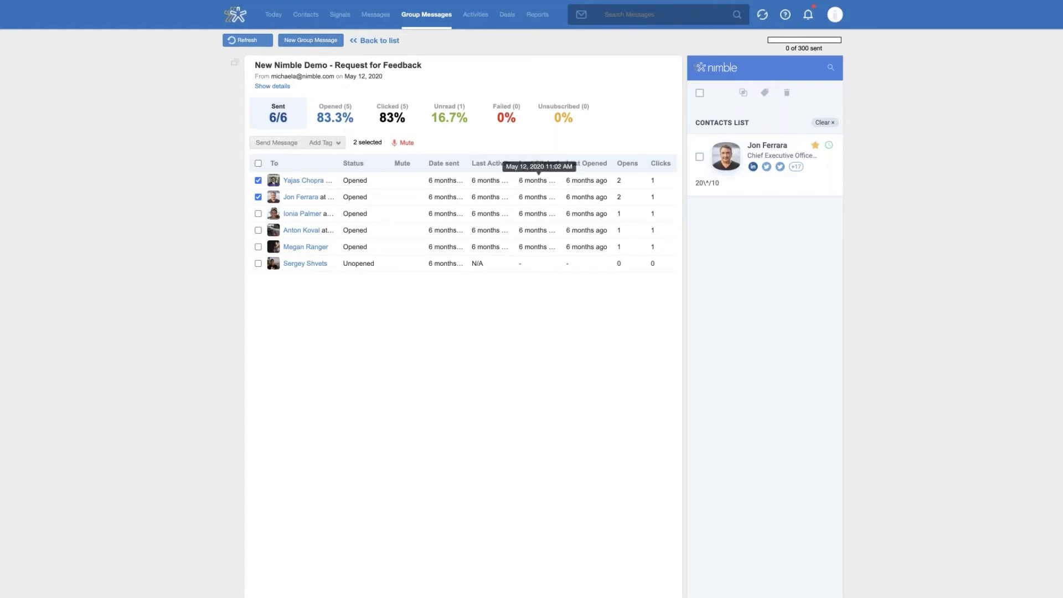
left_click(292, 145)
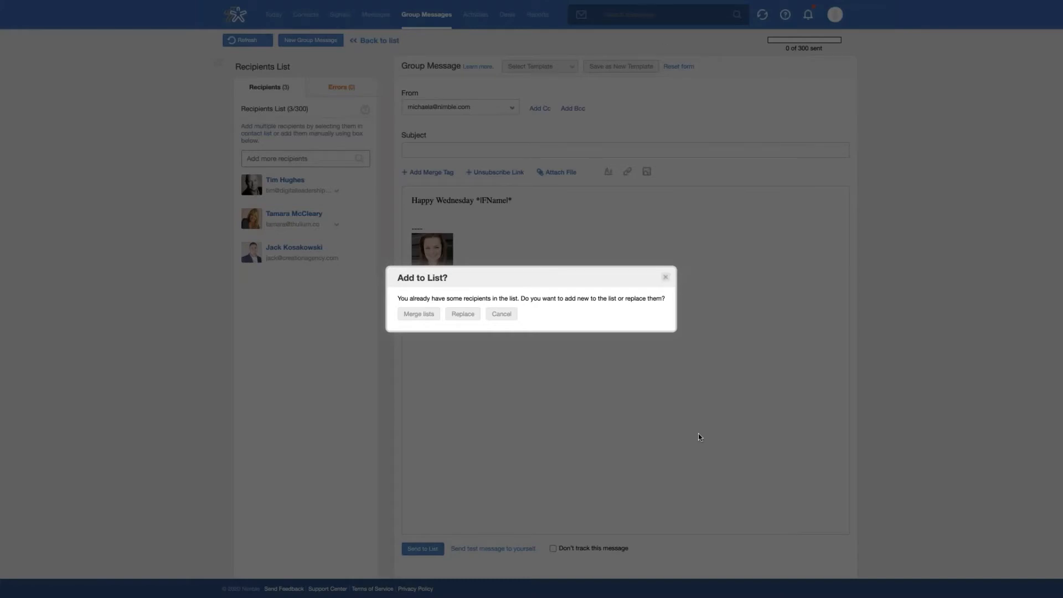
left_click(665, 278)
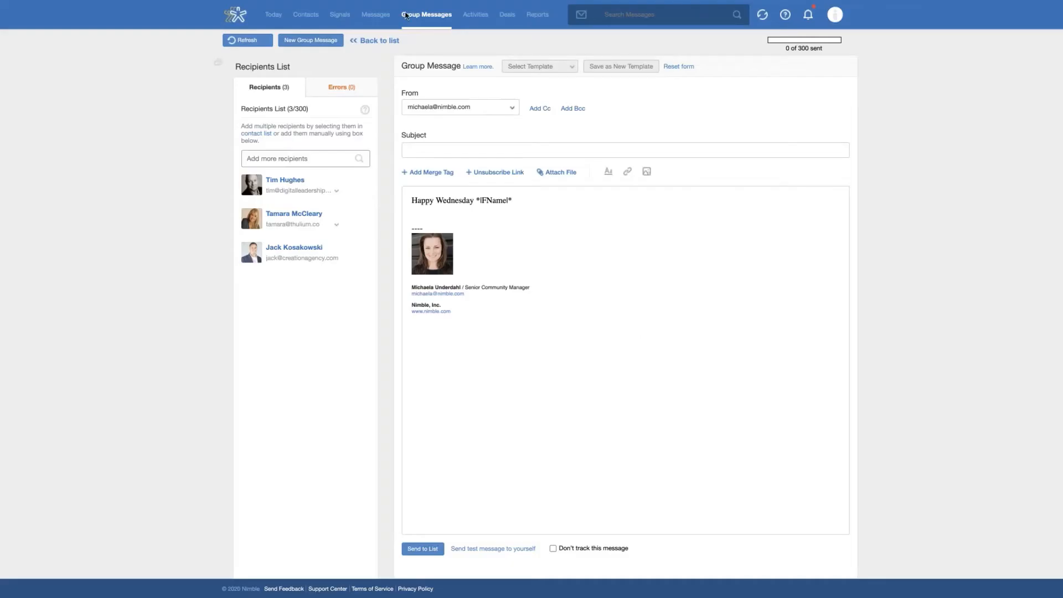
Step: Remove the Calls type filter from the activities listing and view the saved filters
left_click(467, 17)
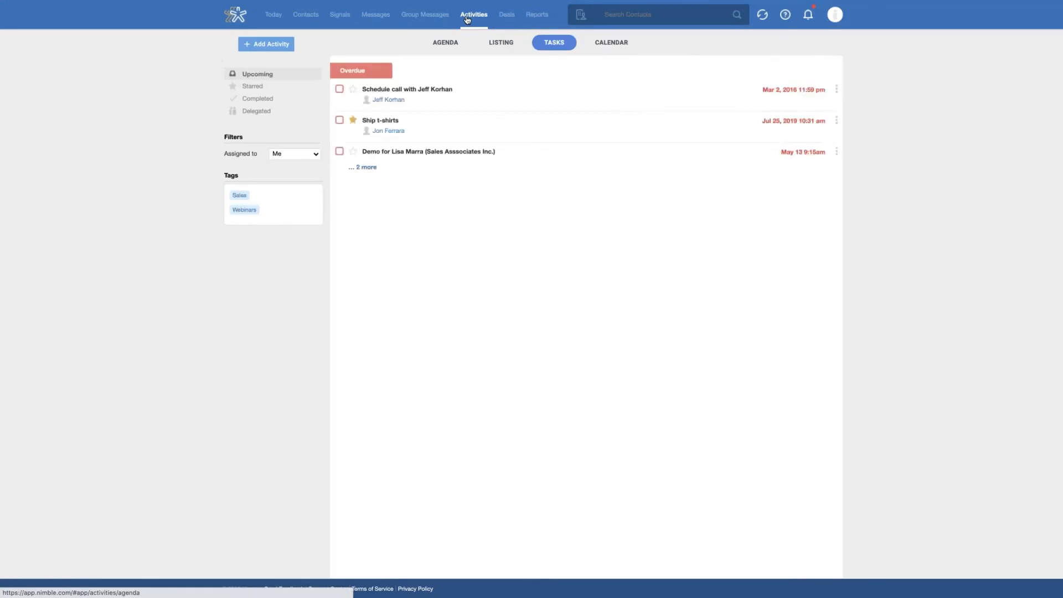
left_click(501, 42)
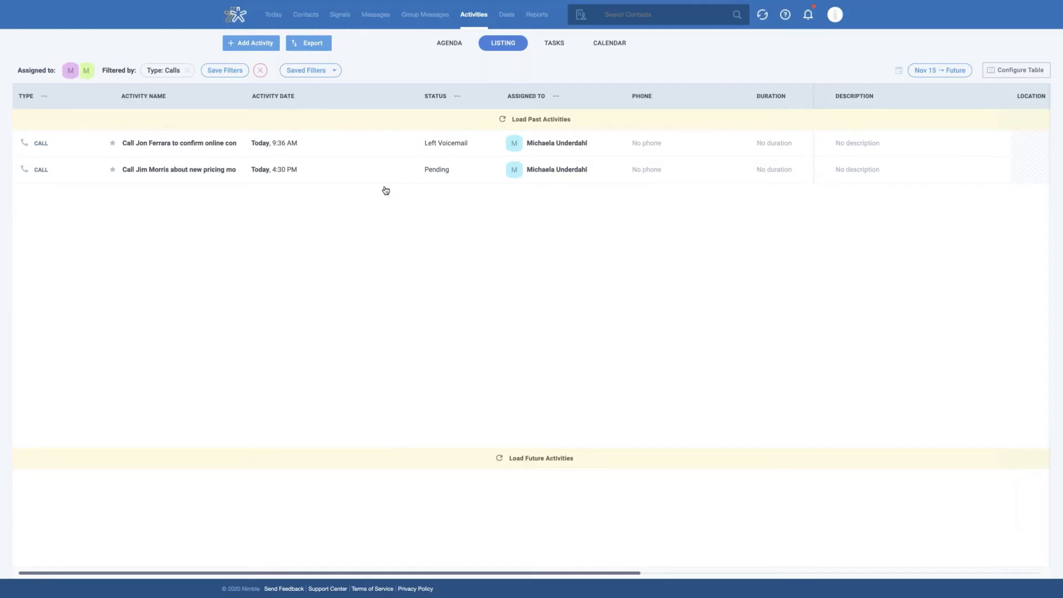
left_click(188, 71)
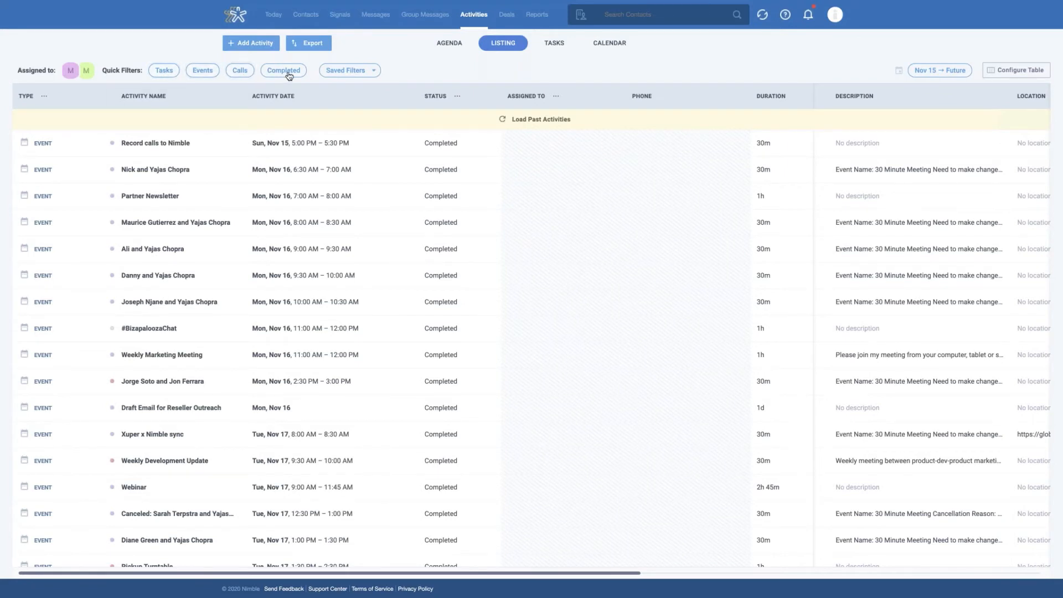
left_click(372, 75)
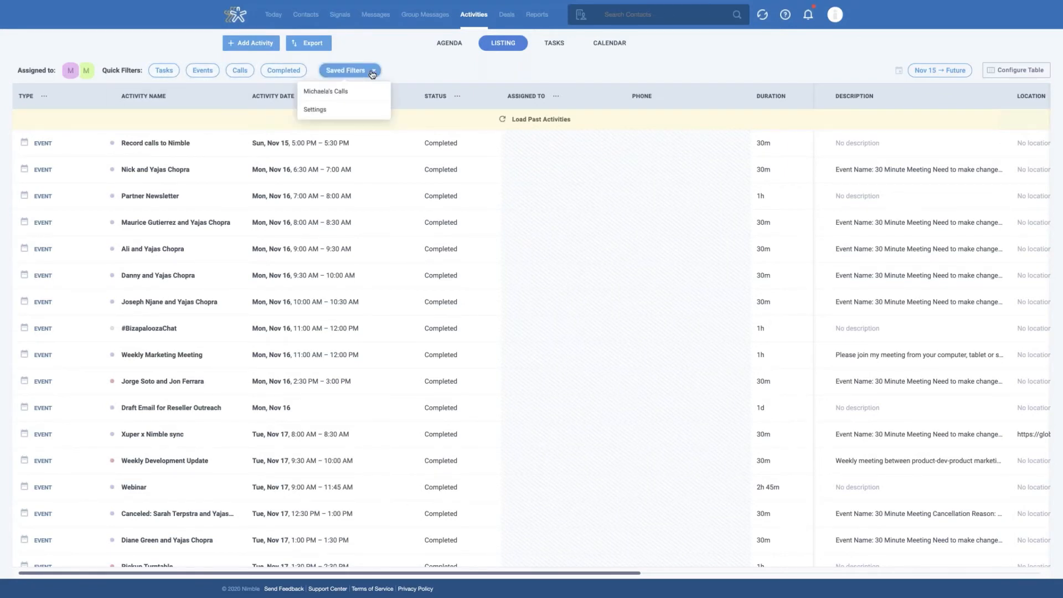
Step: Apply the saved calls filter to the activities listing, and clear it after viewing the calls
left_click(331, 93)
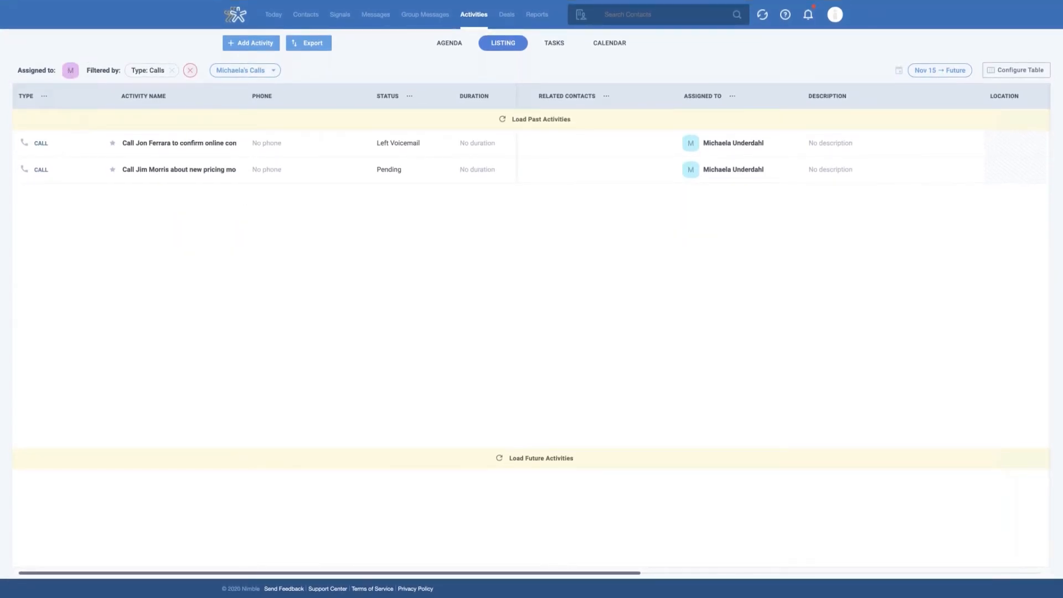
left_click(190, 70)
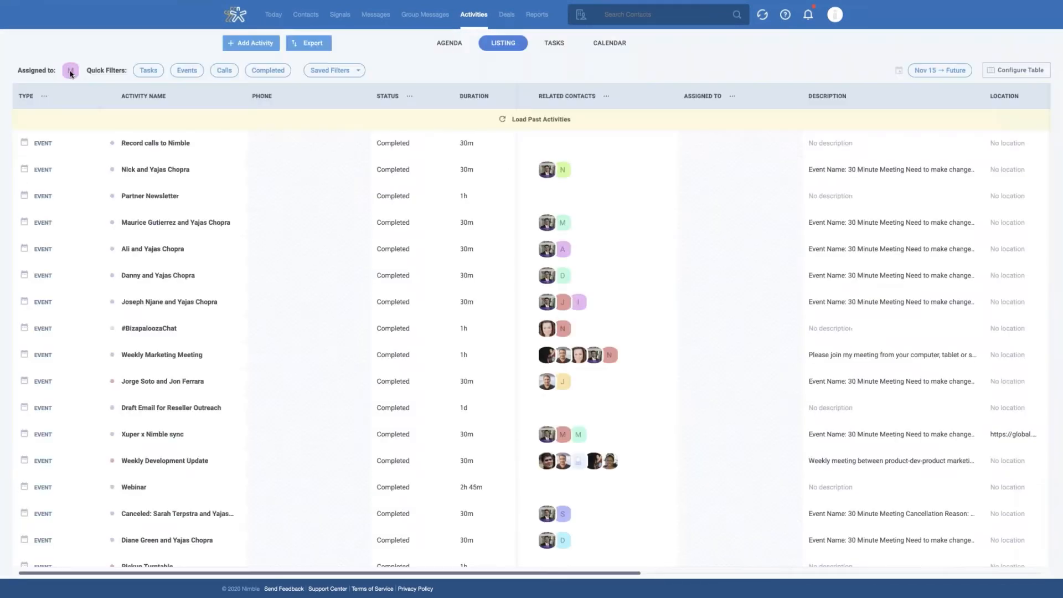
Step: Set the activities listing to include items assigned to both team members
left_click(71, 73)
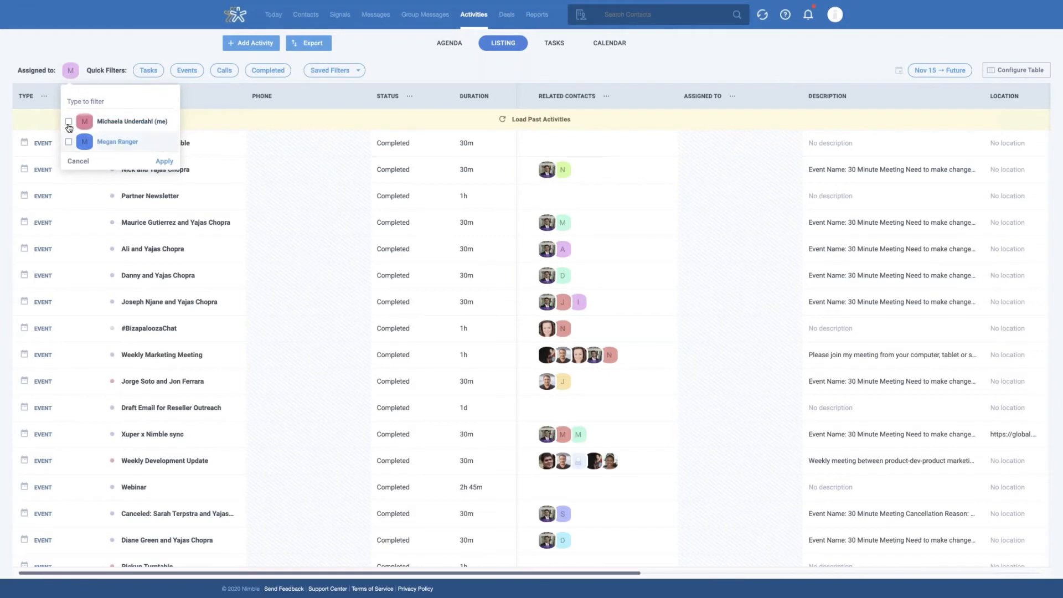
left_click(68, 123)
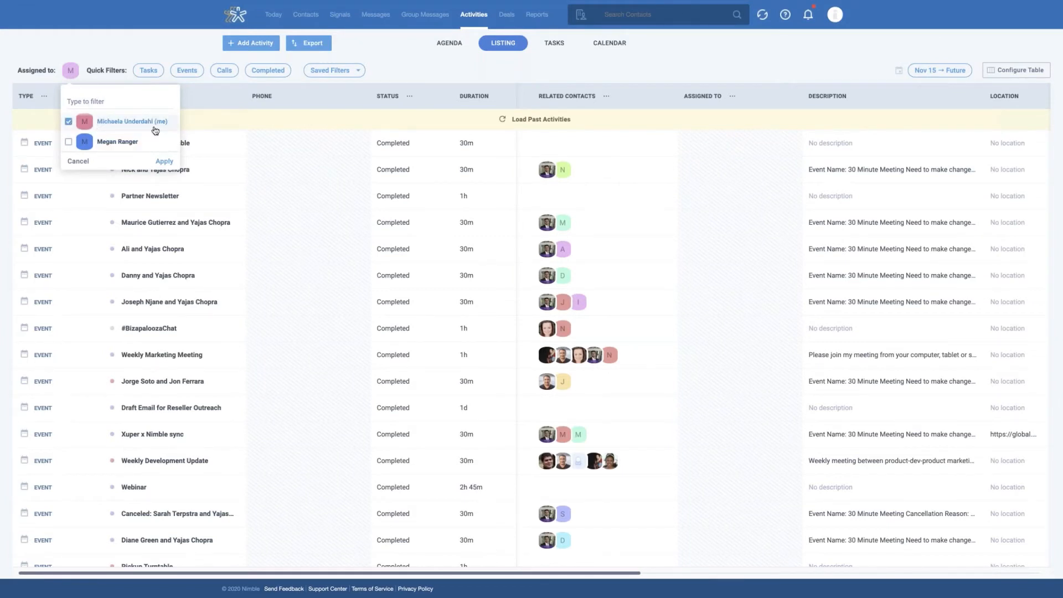
left_click(69, 142)
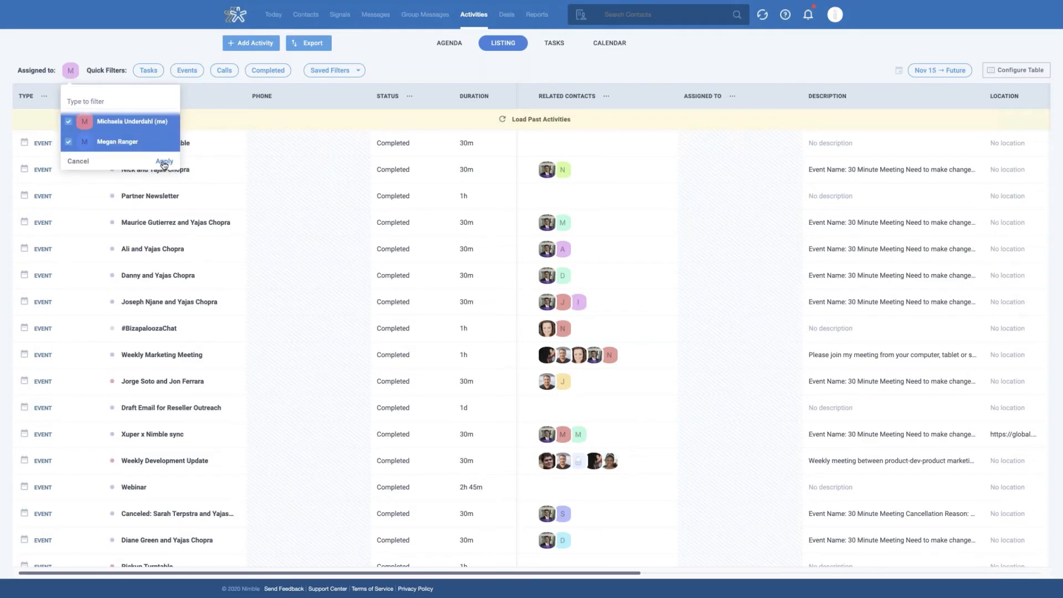
left_click(165, 161)
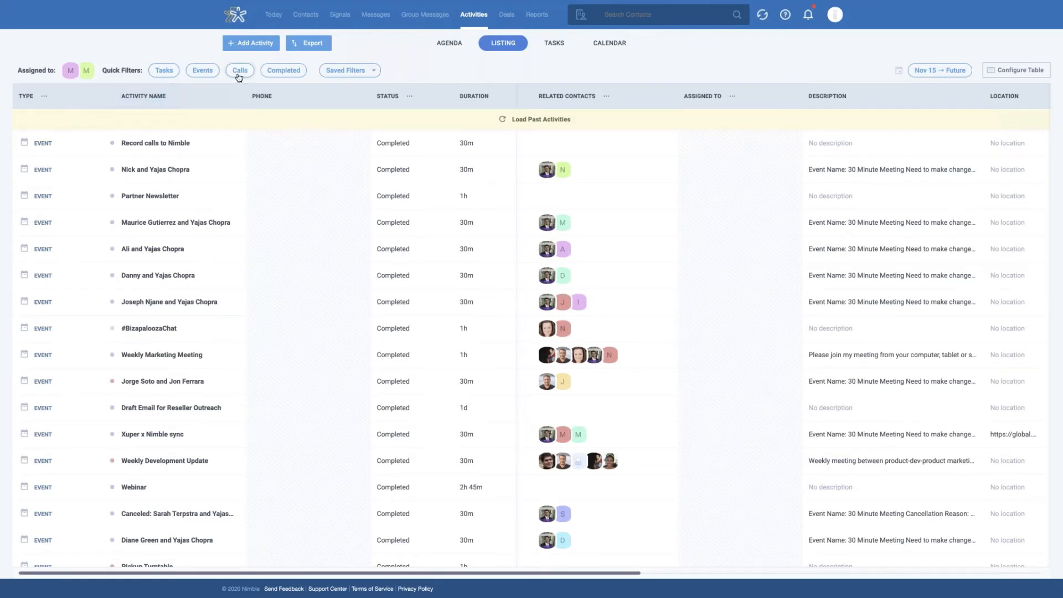
Step: Try the Tasks and Calls quick filters one at a time, and leave the listing filtered by Completed
left_click(164, 70)
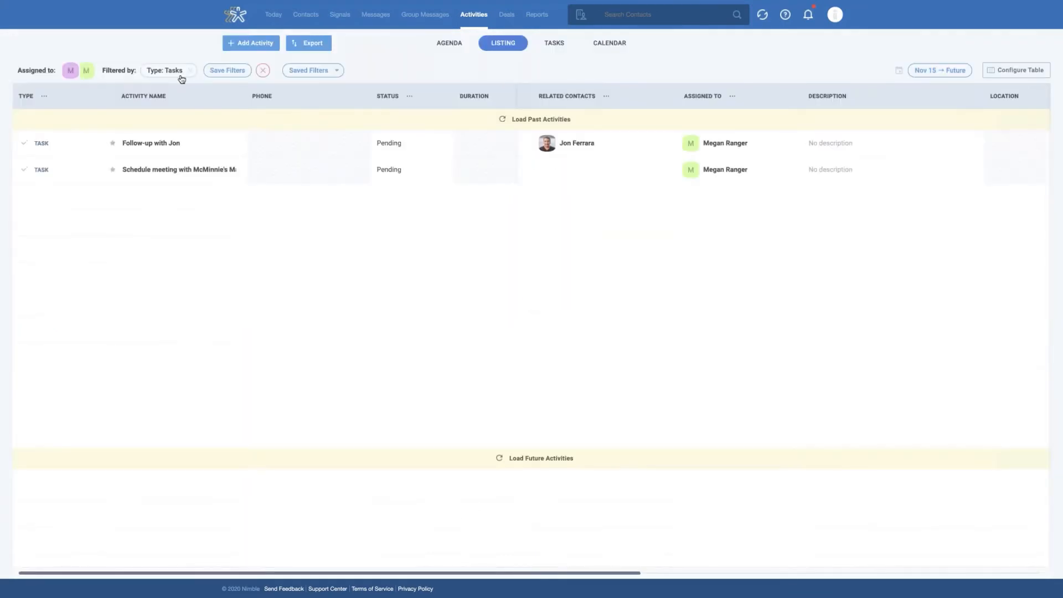
left_click(190, 71)
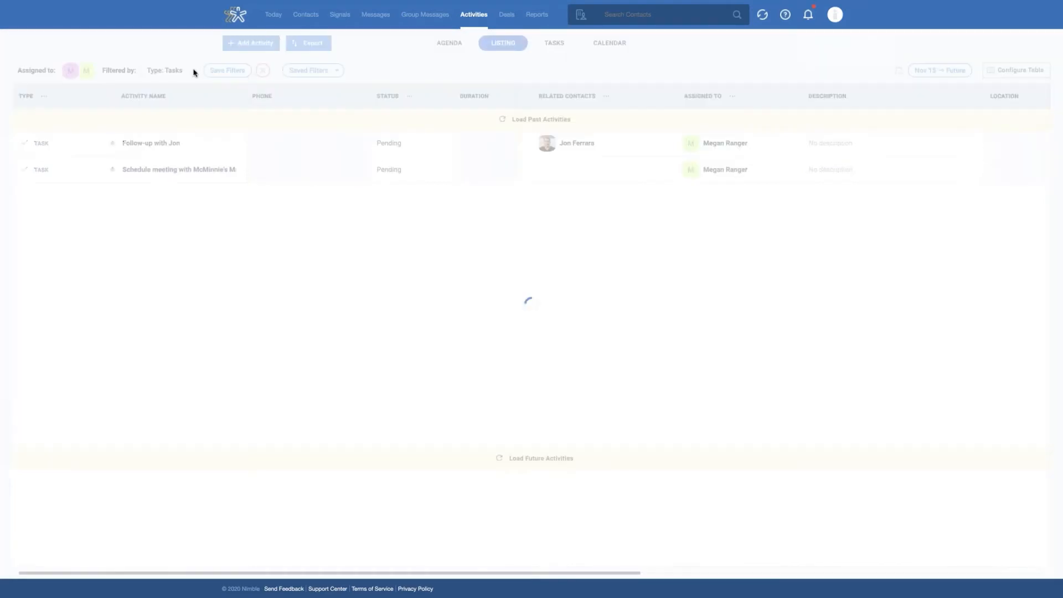
left_click(244, 71)
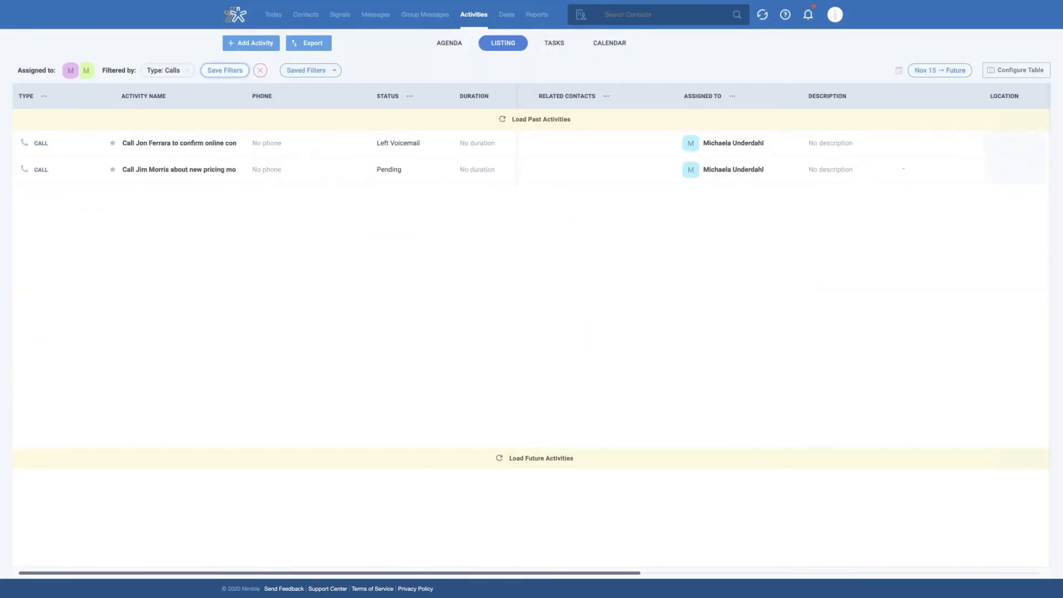
left_click(260, 71)
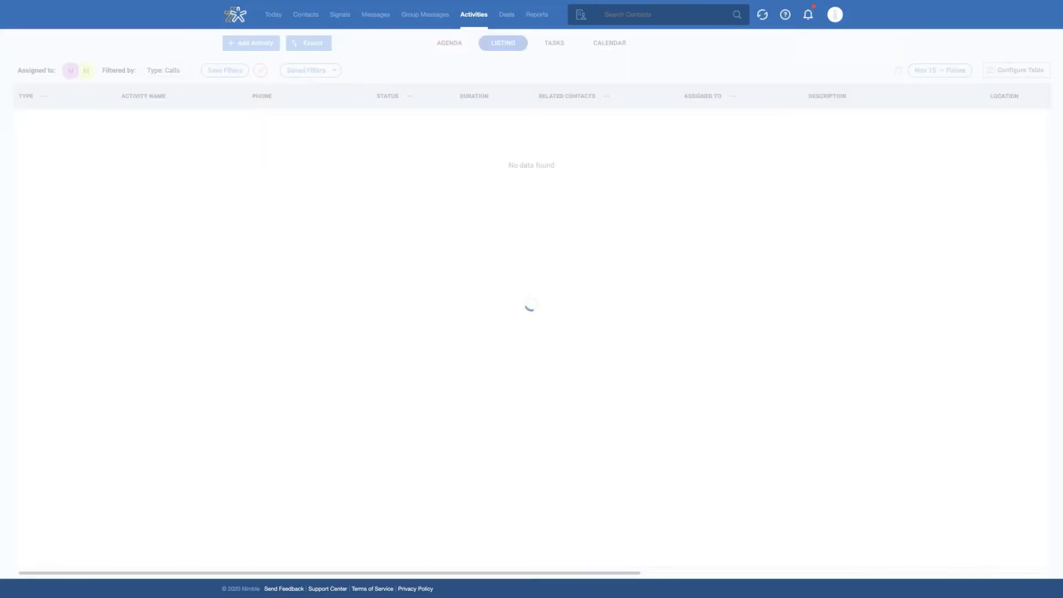
left_click(285, 72)
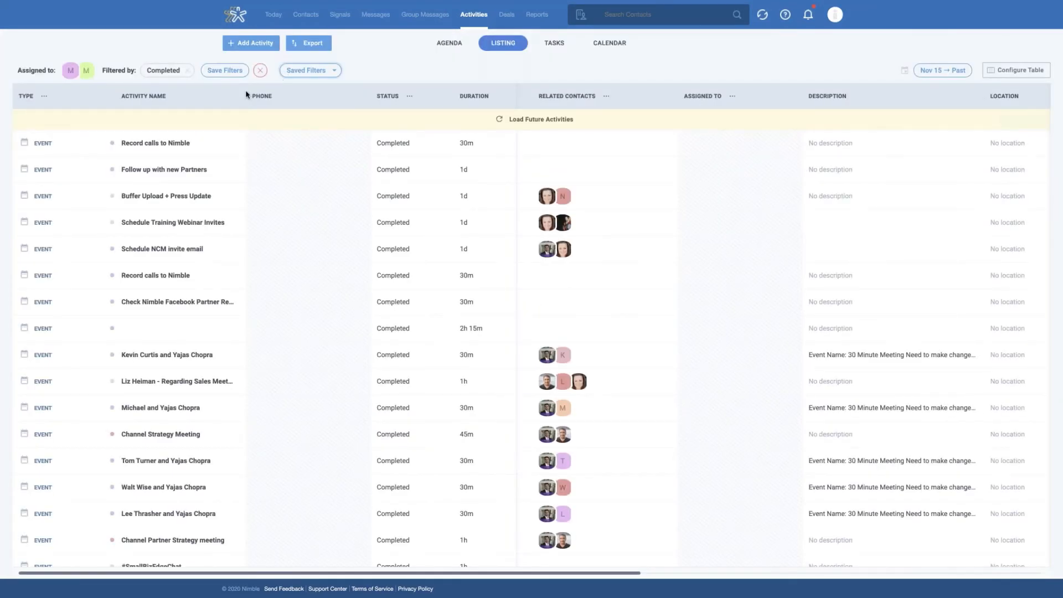
Step: Unpin the Phone column in the activities table and view the date range options without changing them
left_click(1021, 79)
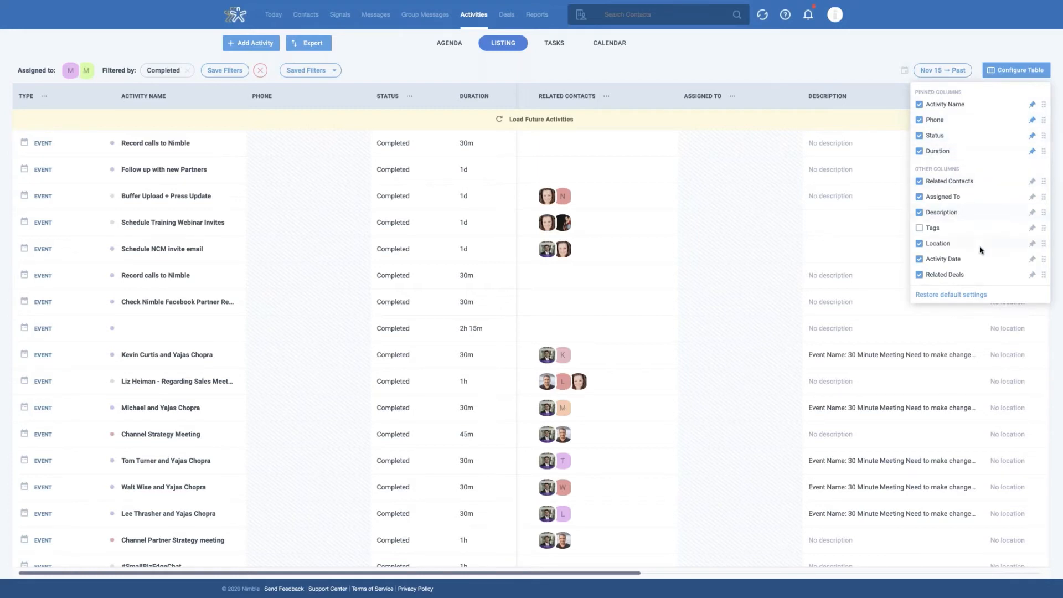
left_click_drag(1044, 259, 1042, 119)
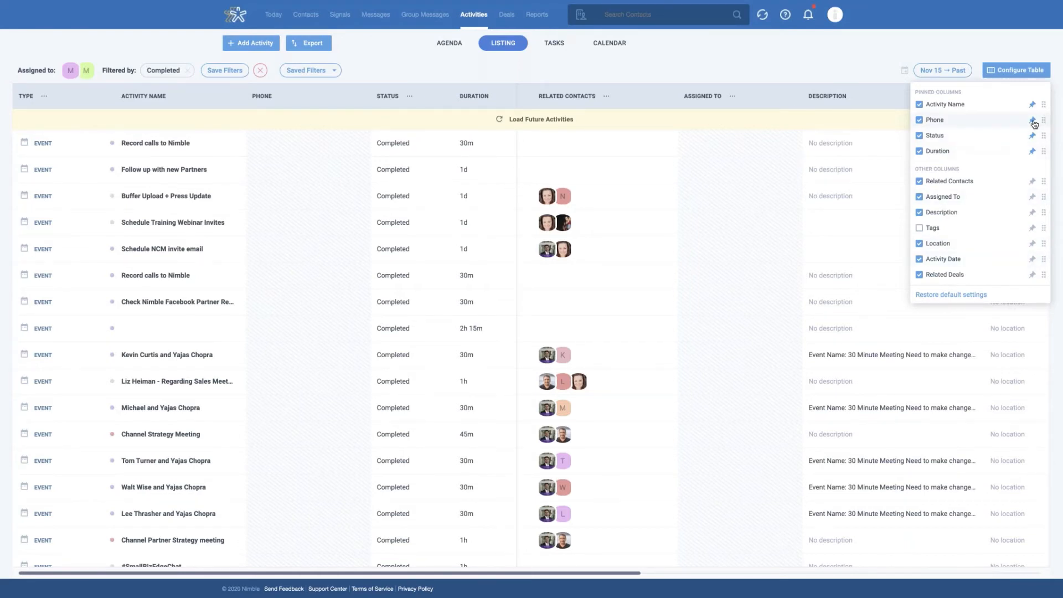
left_click(1033, 121)
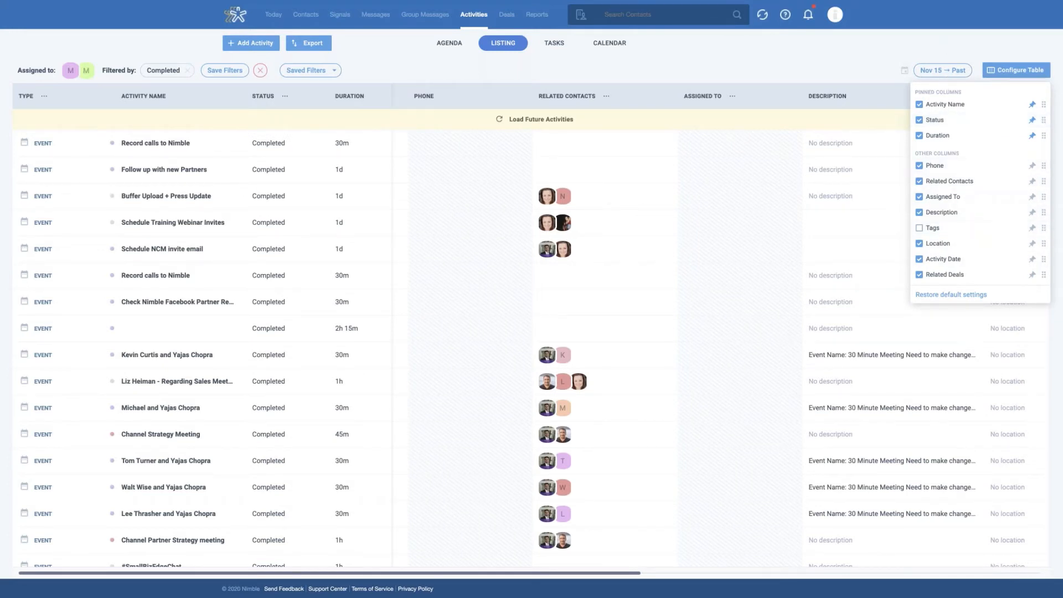
left_click(944, 72)
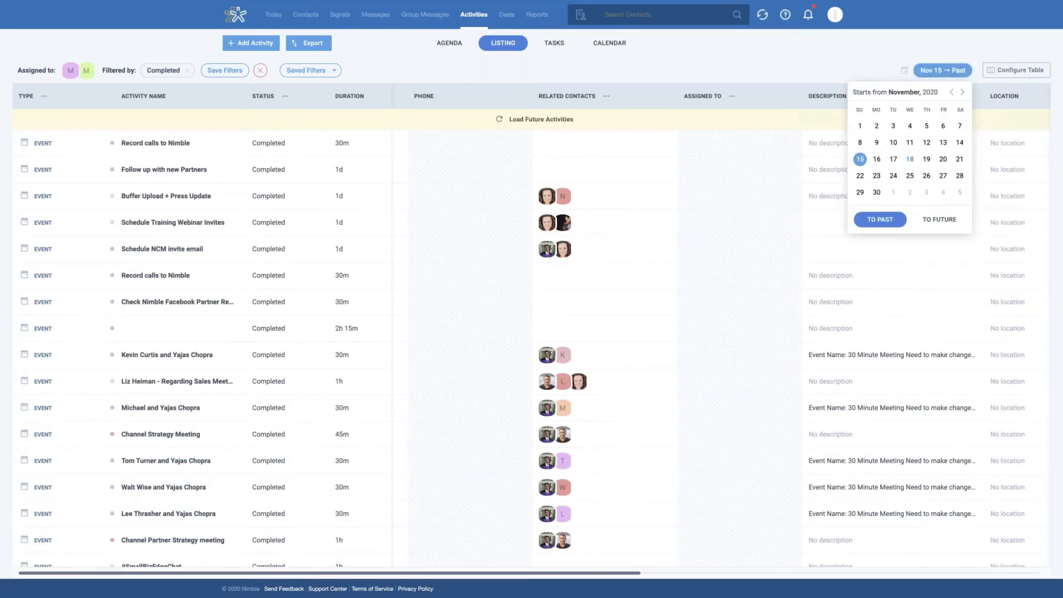
left_click(836, 56)
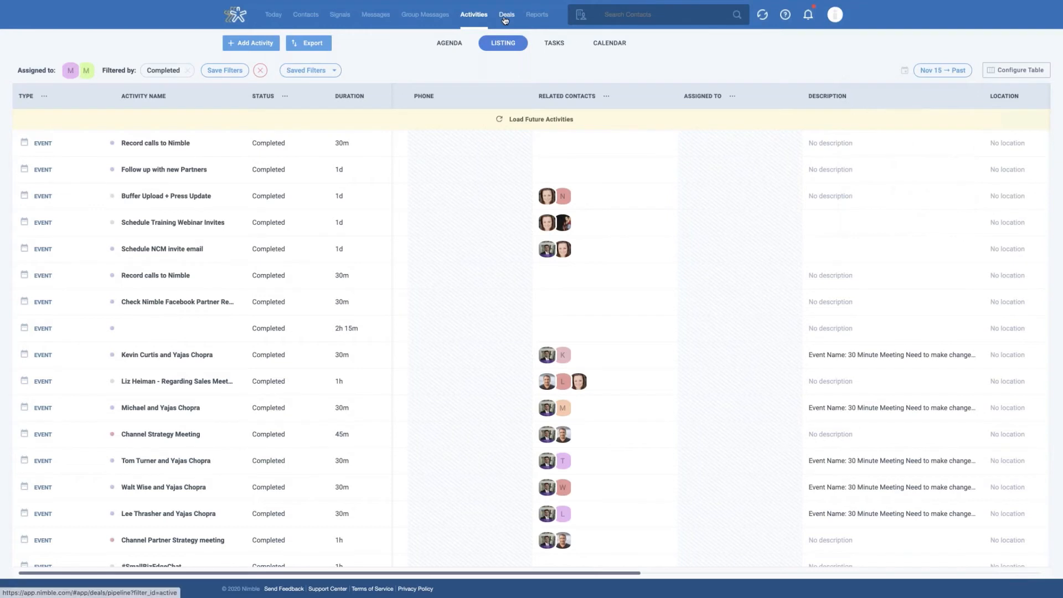
Step: Open the deals pipeline view and display the list of available pipelines
left_click(505, 18)
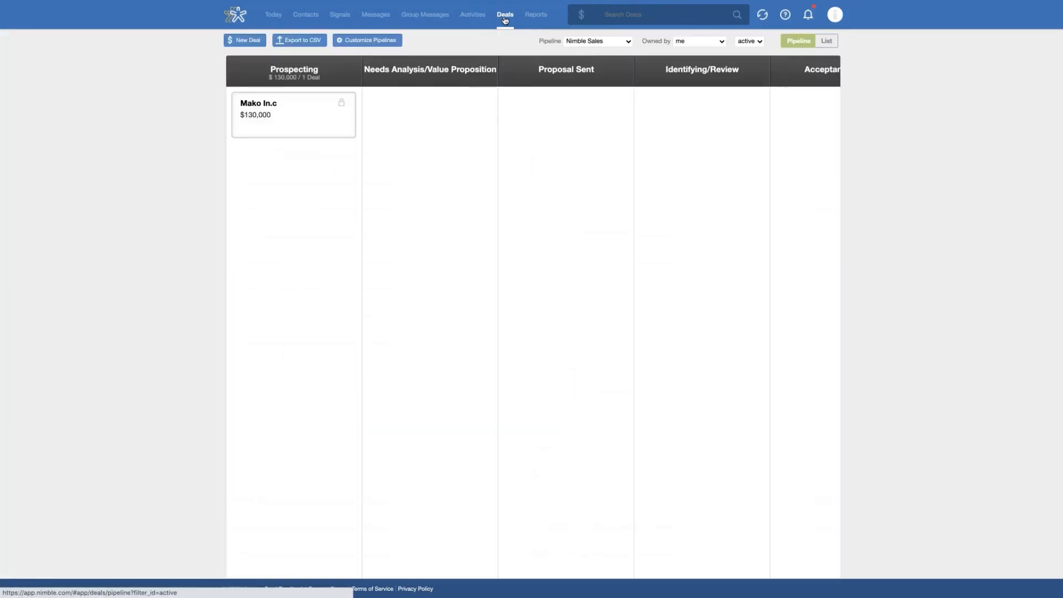
left_click(625, 44)
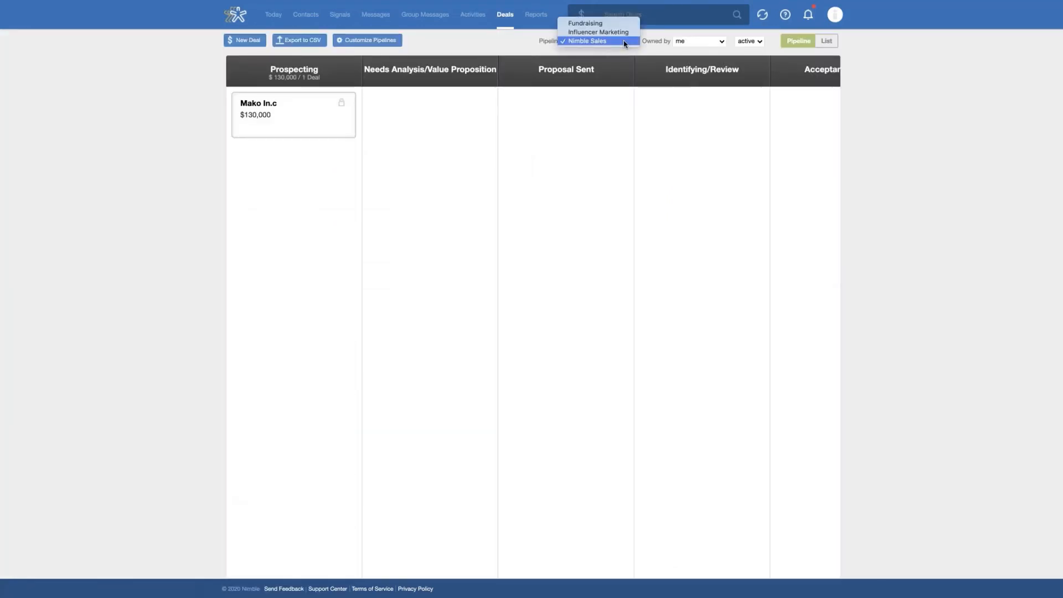
Step: Open the stages of the Nimble Sales pipeline in the pipeline customization settings
left_click(465, 45)
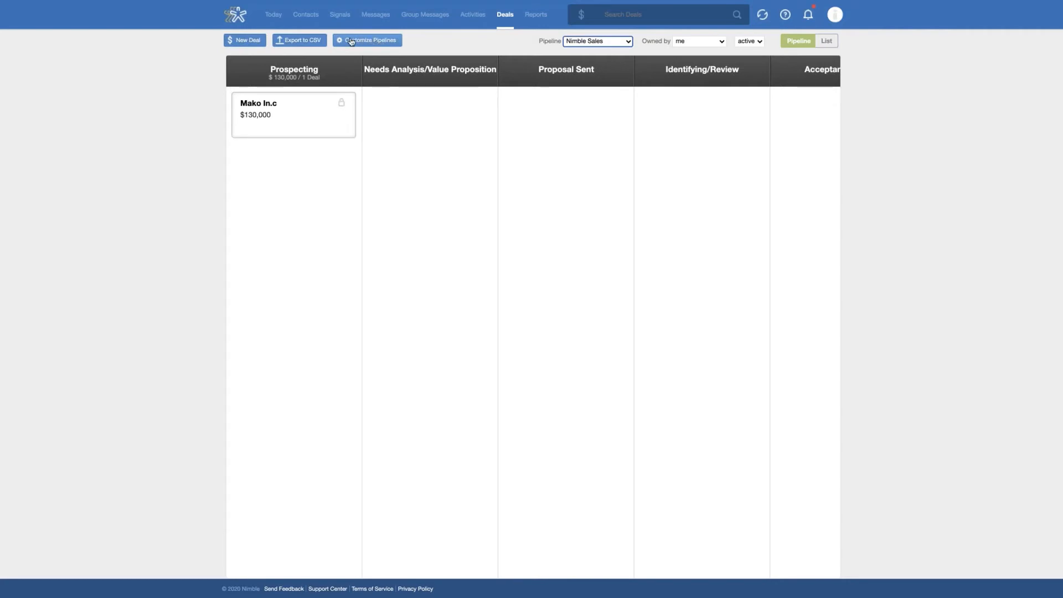
left_click(368, 42)
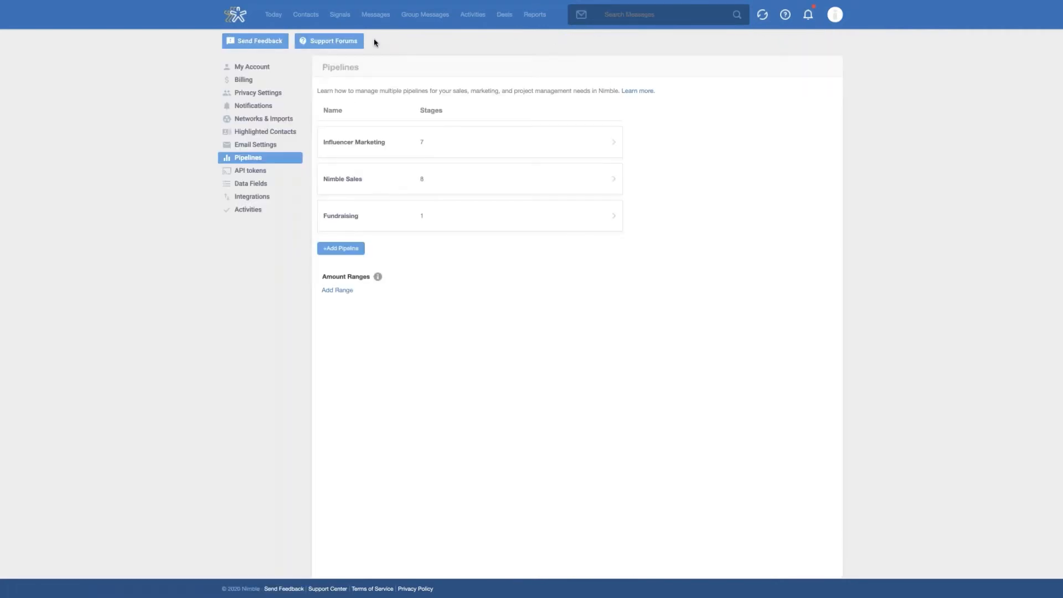
mouse_move(378, 182)
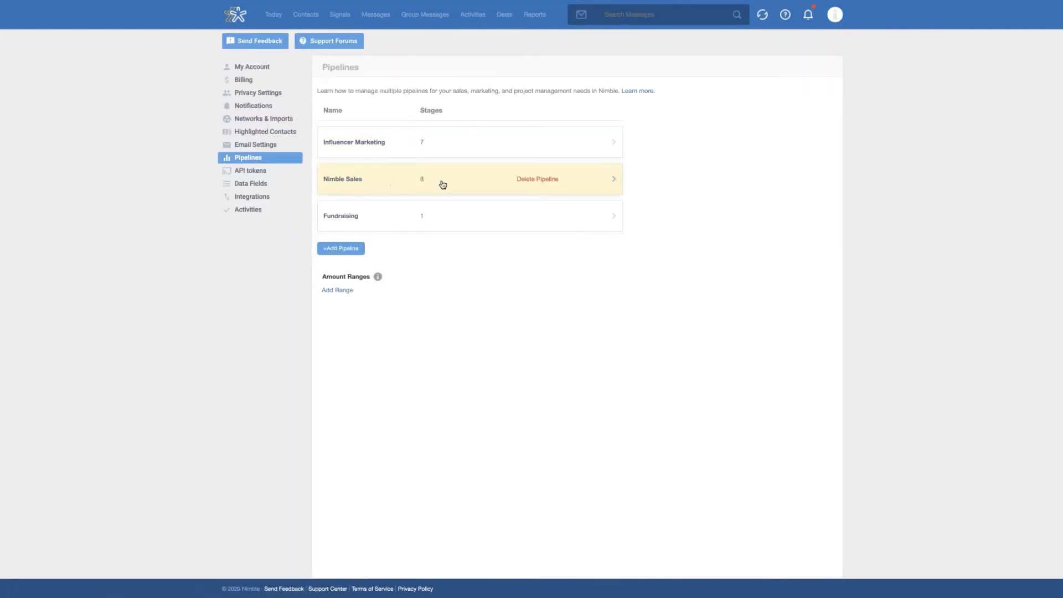
left_click(466, 184)
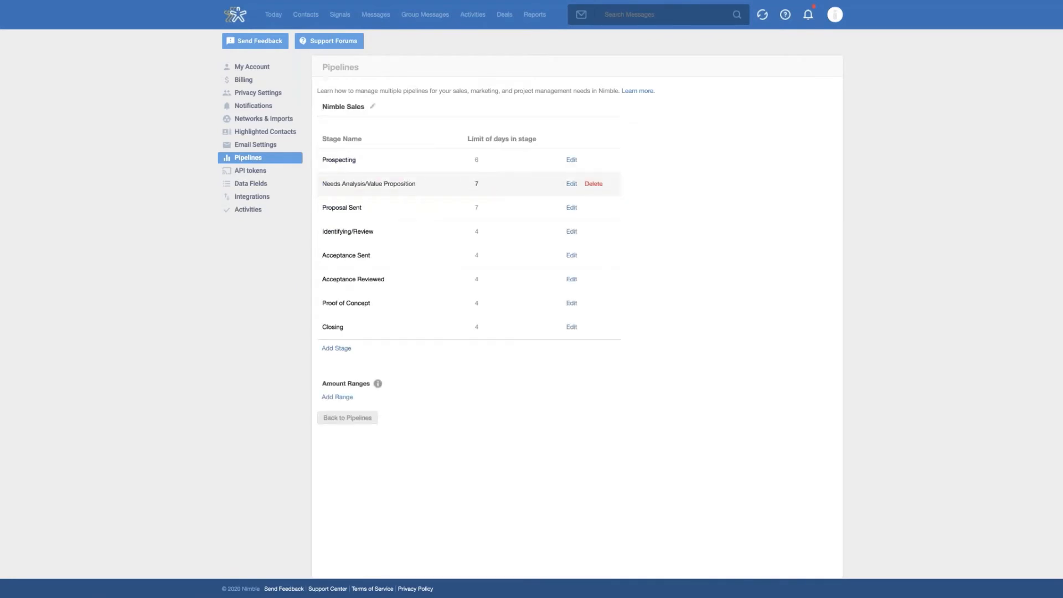
Step: Open the Prospecting stage's name and day limit for editing, save the stage, and return to the list of pipelines
left_click(571, 161)
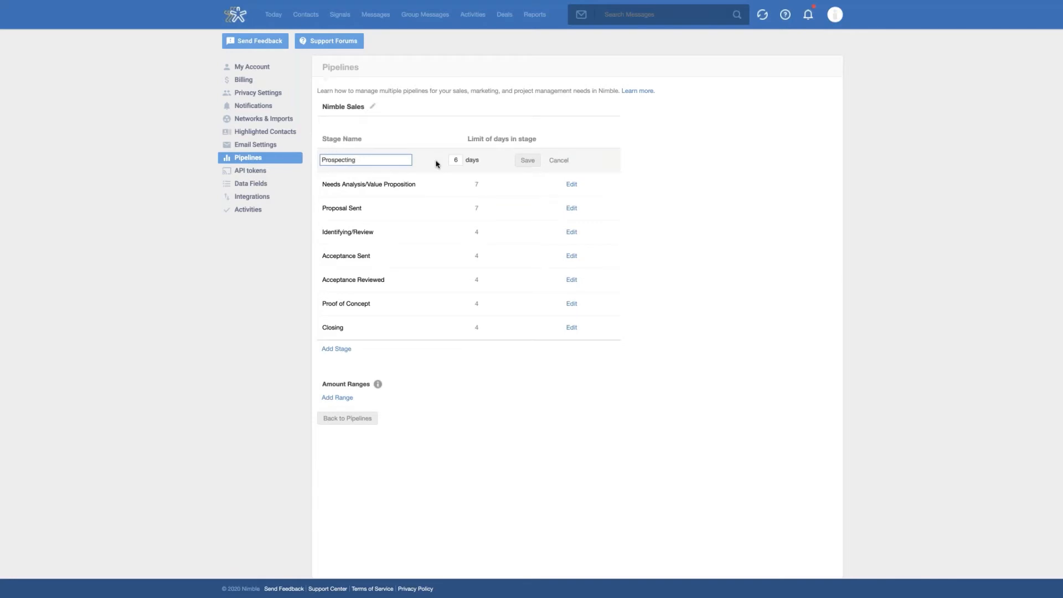
left_click(462, 162)
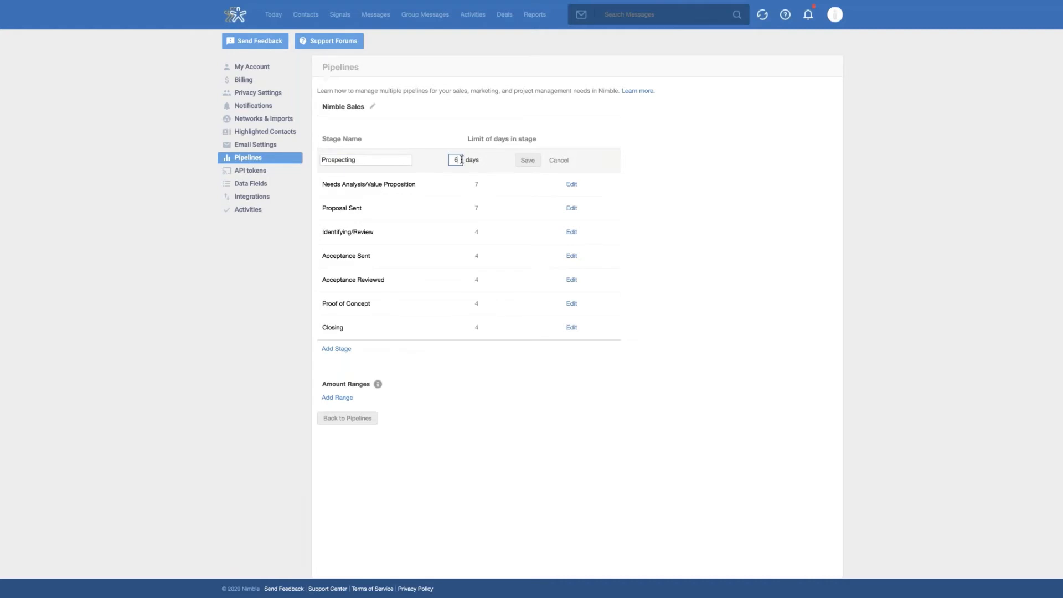
left_click(524, 162)
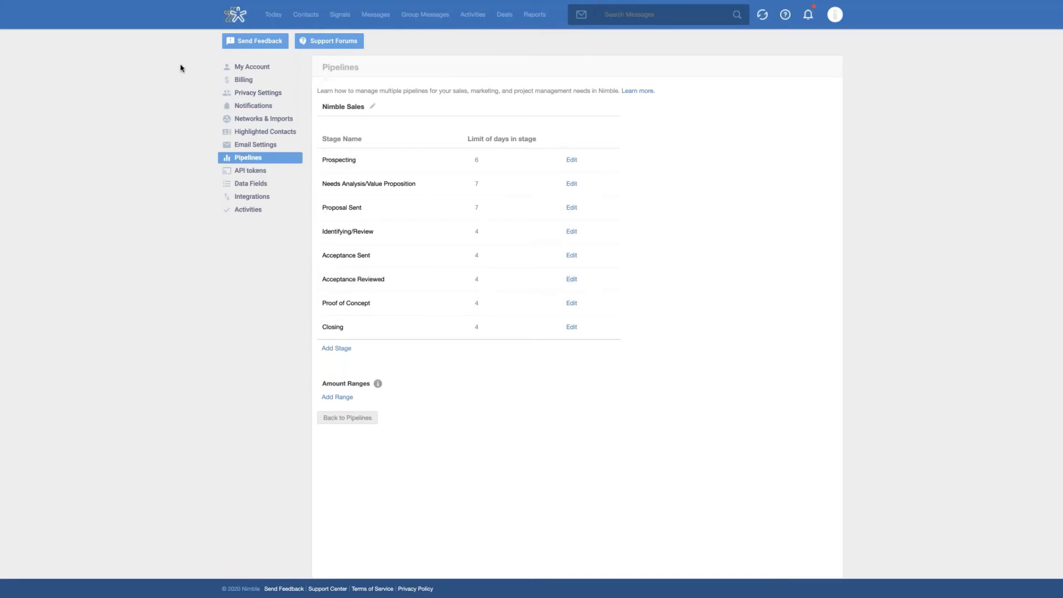
left_click(340, 424)
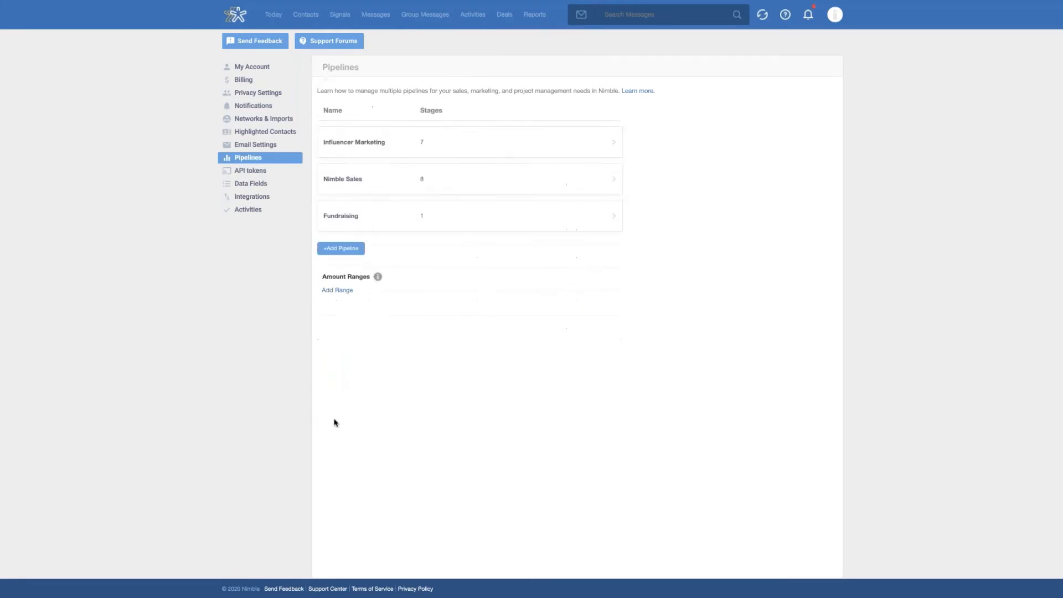
Step: Add a pipeline named Test and open a new stage entry inside it
left_click(349, 253)
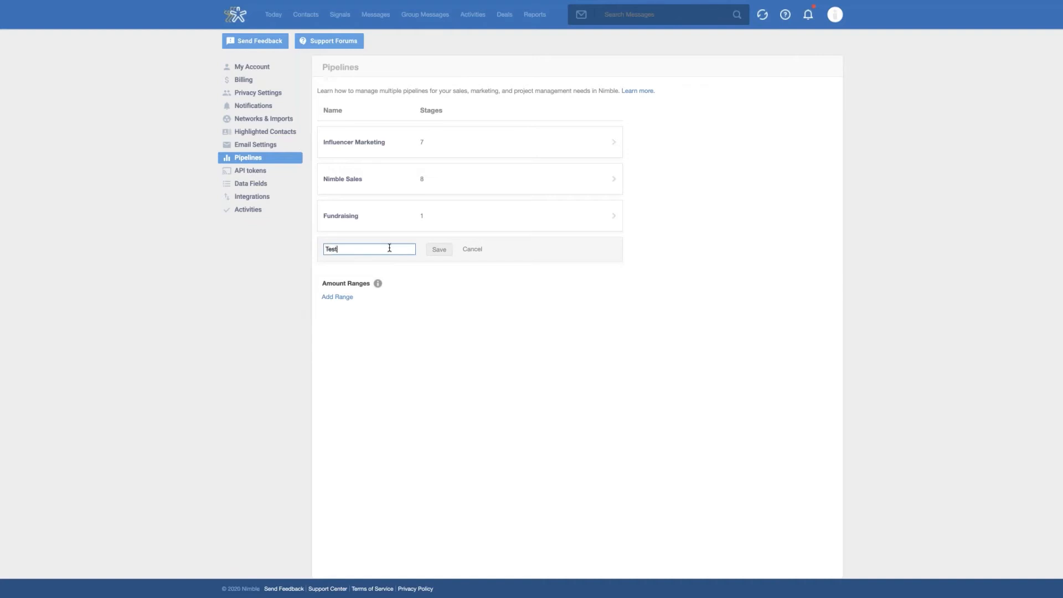
left_click(432, 254)
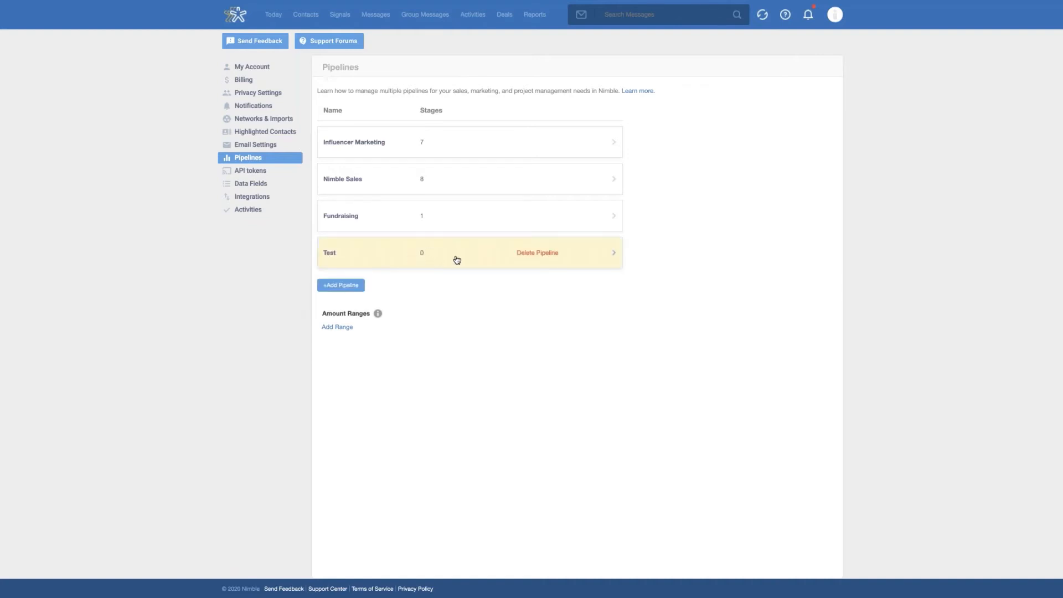
left_click(454, 258)
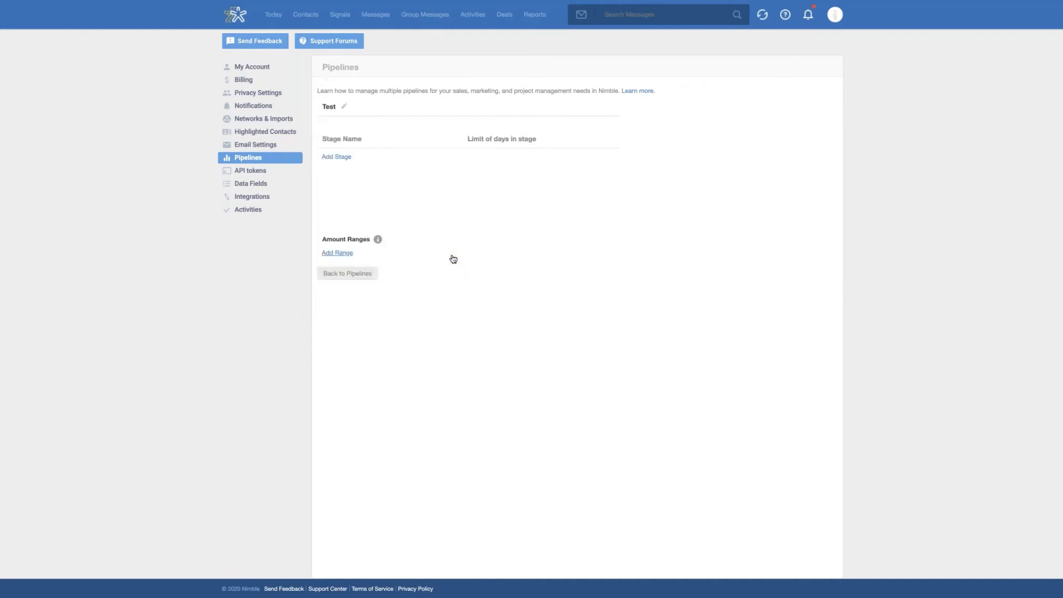
left_click(339, 157)
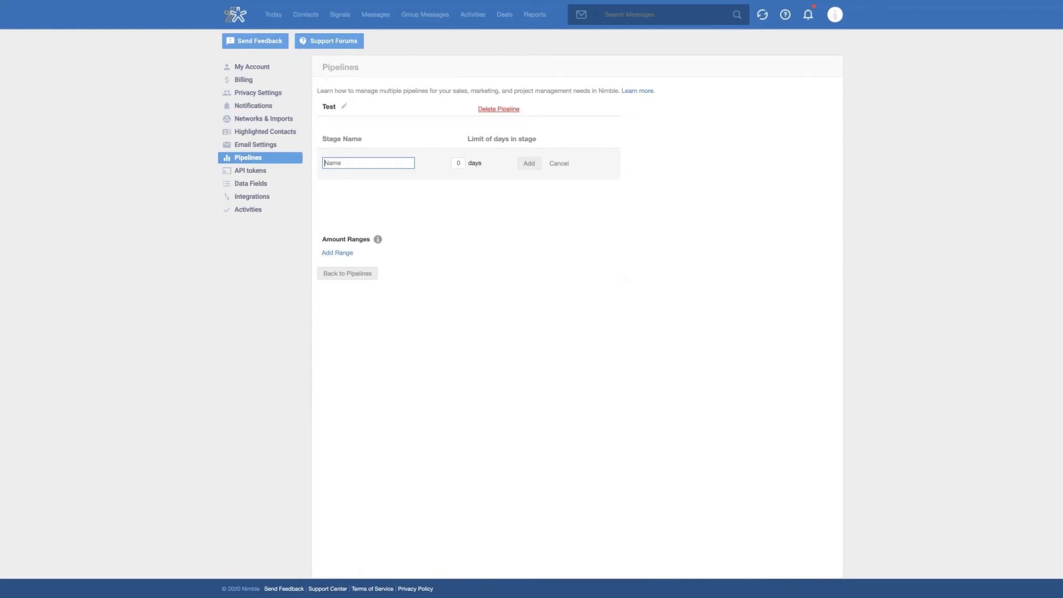
Step: Return to the deals board and show the Influencer Marketing pipeline
left_click(505, 14)
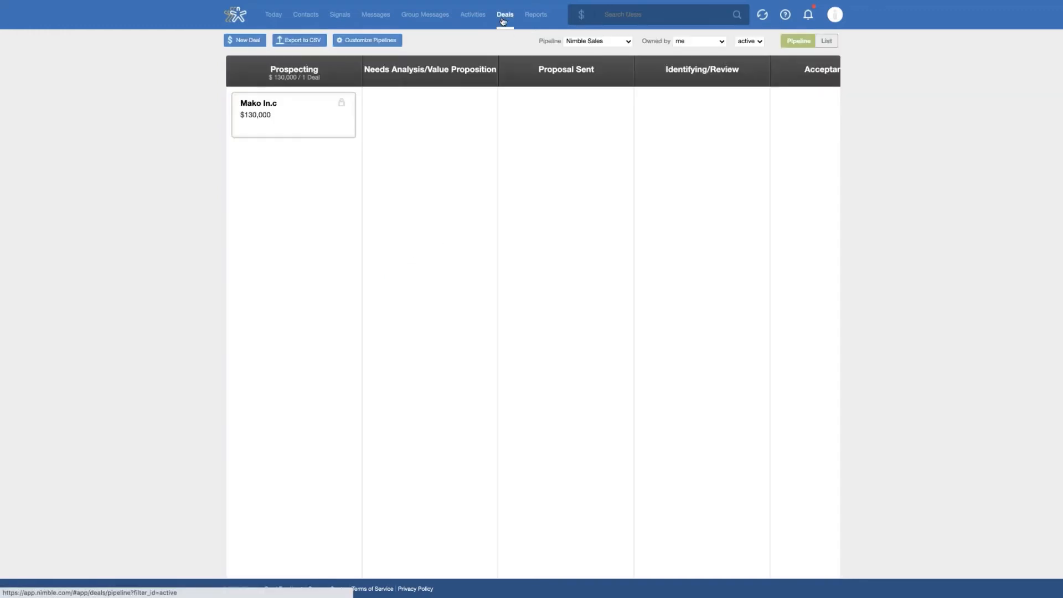
left_click(628, 45)
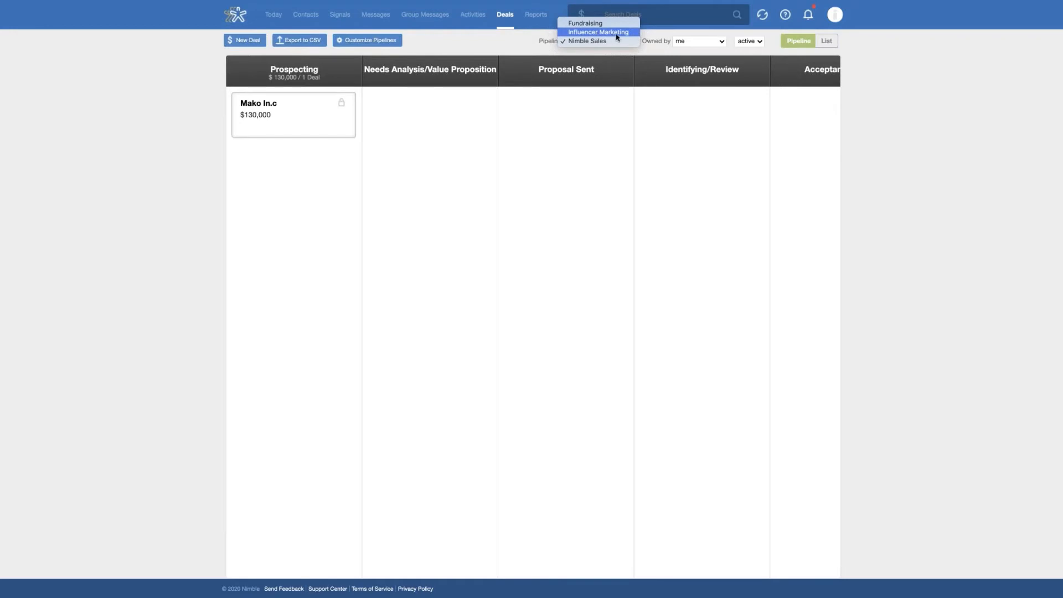
left_click(617, 33)
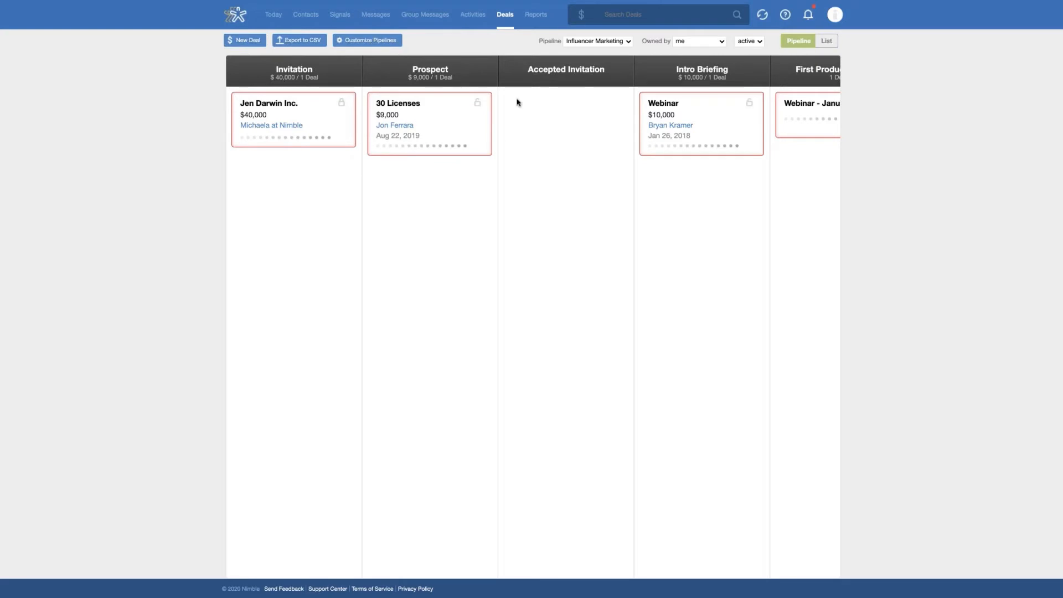
Step: Move the 30 Licenses deal from the Prospect stage to Accepted Invitation
scroll(619, 154, "right", 3)
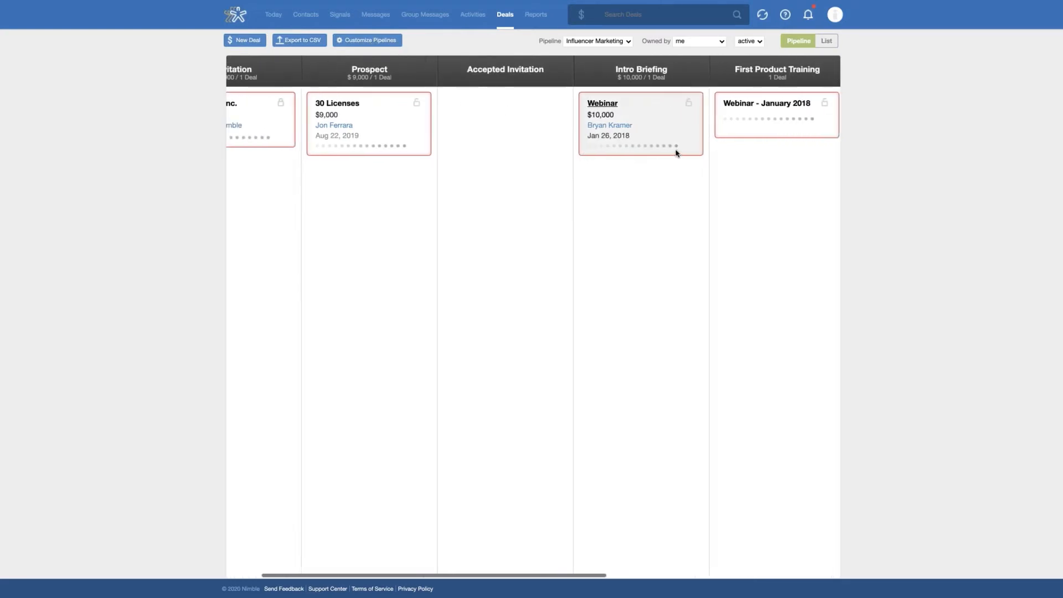
scroll(581, 152, "left", 3)
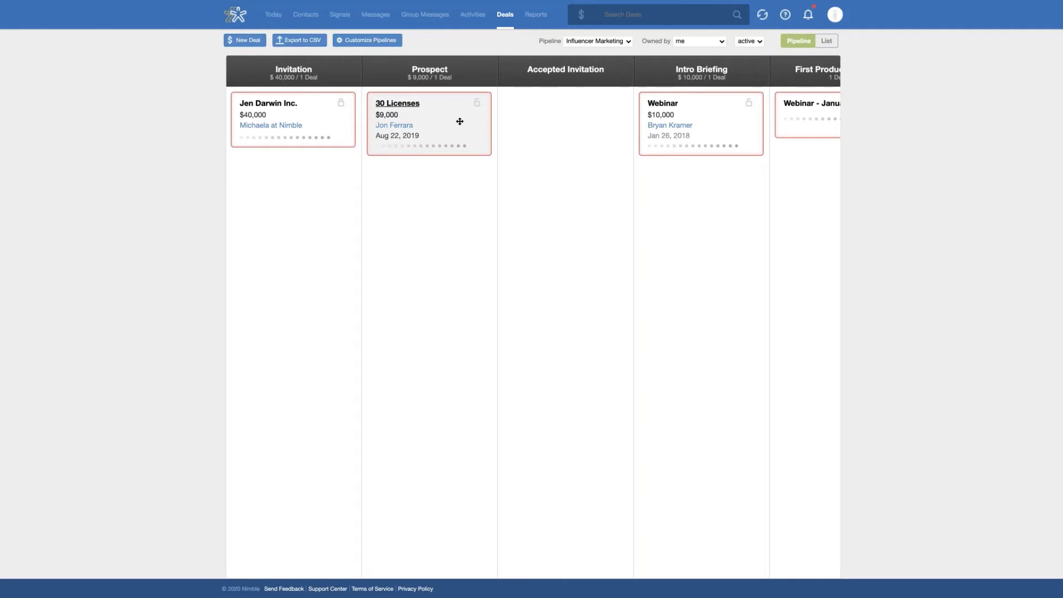
left_click_drag(463, 121, 525, 101)
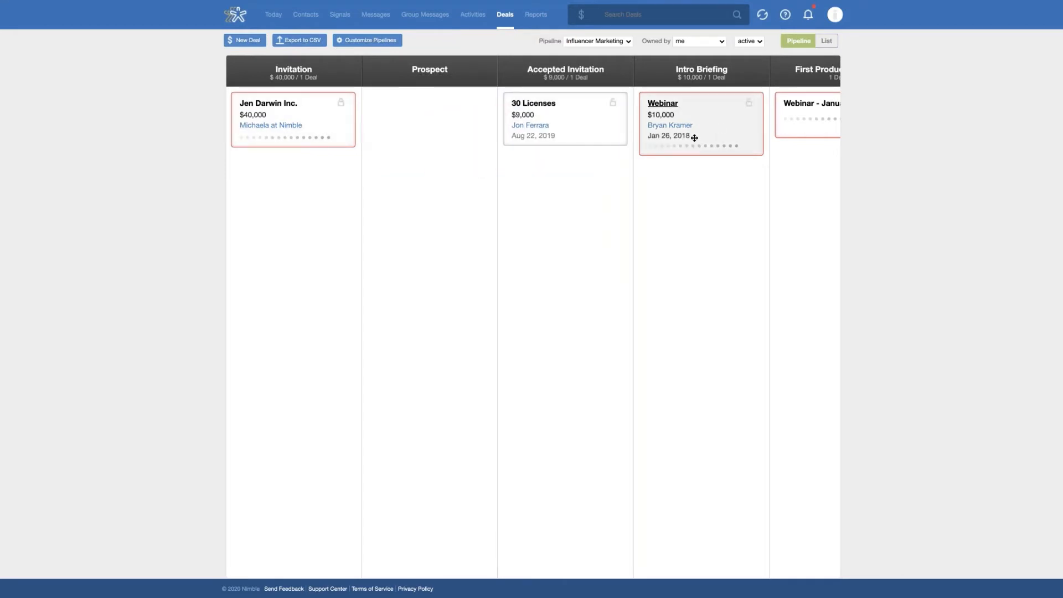
Step: Examine the remaining Influencer Marketing stages and the available pipeline, owner and deal status filter options
scroll(576, 184, "right", 1)
scroll(693, 185, "right", 4)
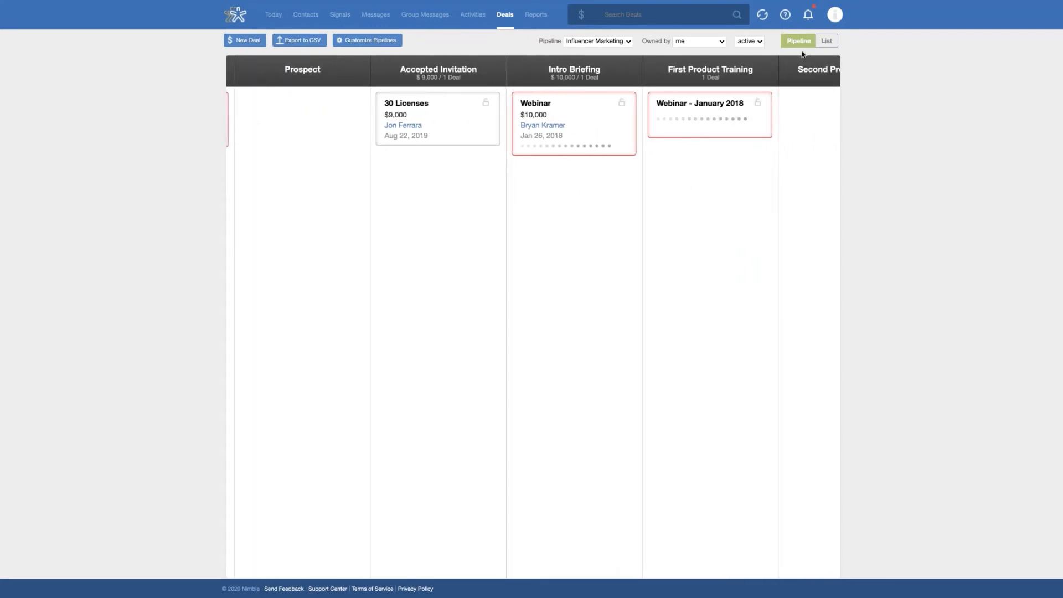
left_click(602, 44)
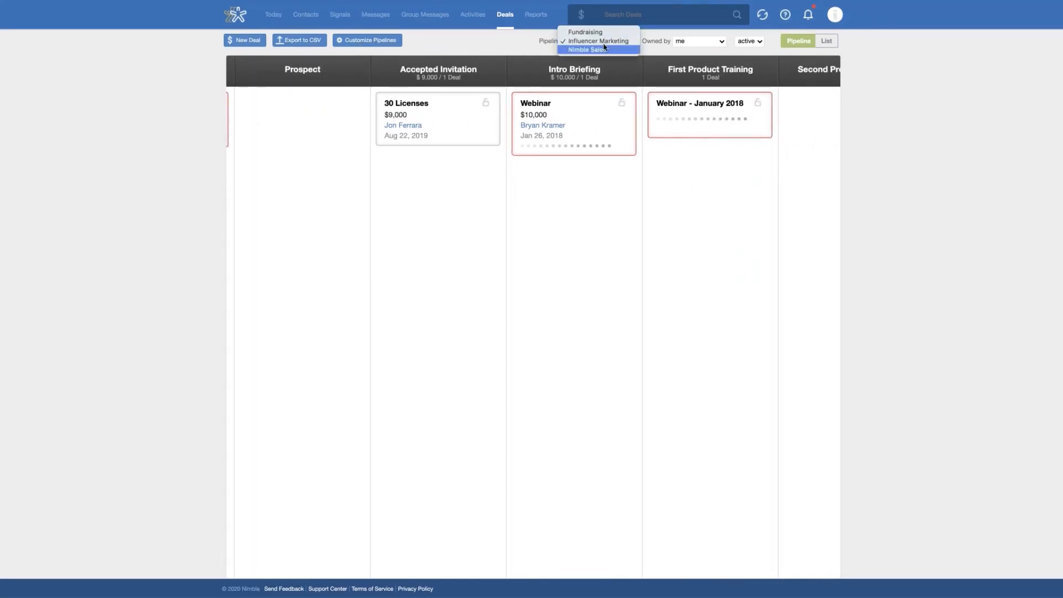
left_click(598, 41)
left_click(679, 44)
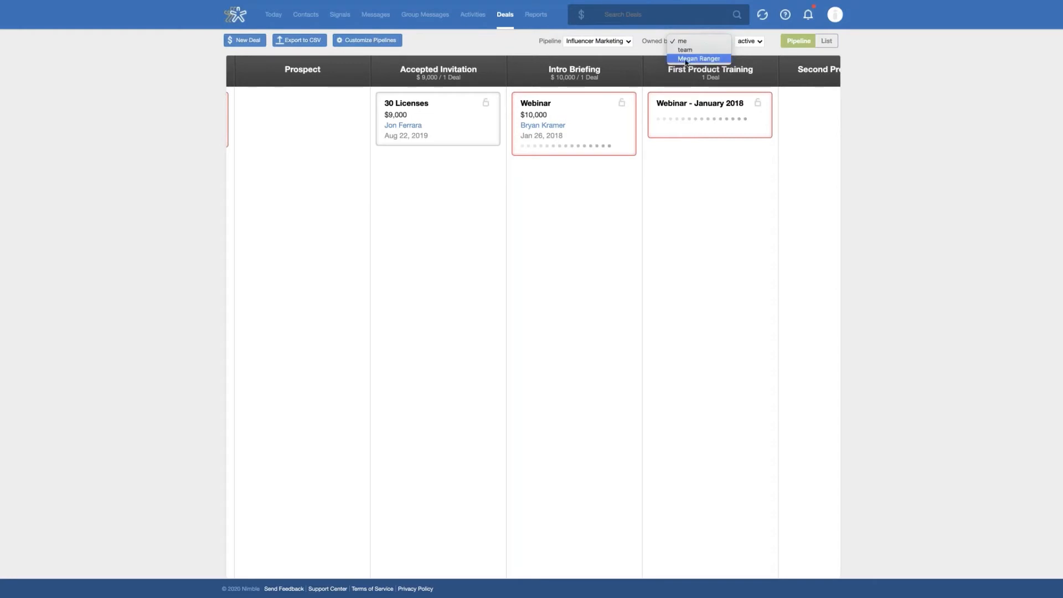
left_click(758, 44)
left_click(758, 45)
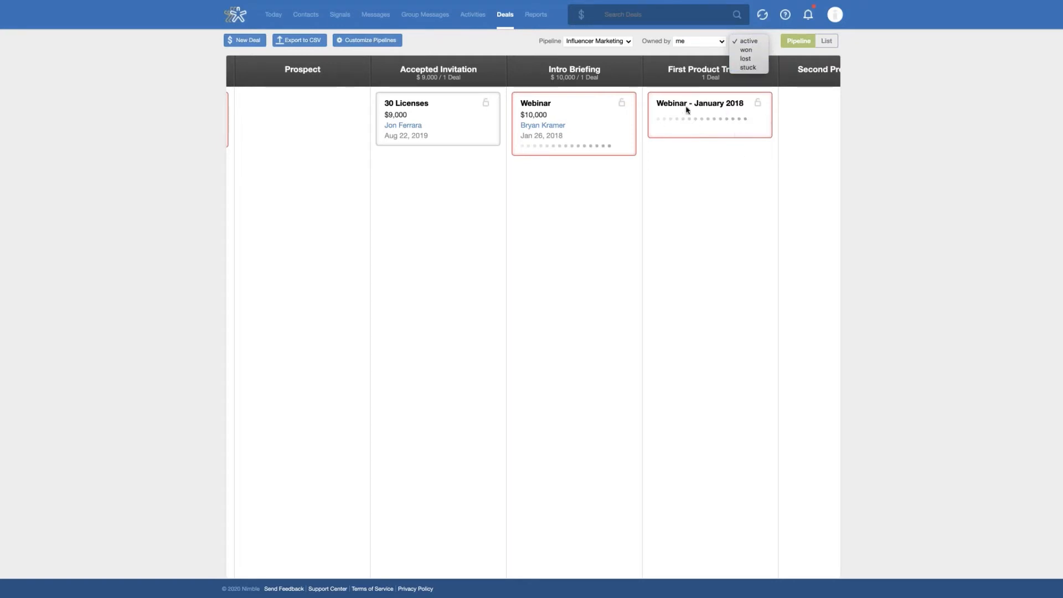
key("Escape")
Step: Compare the list and pipeline views of the Influencer Marketing deals, ending in the list view
left_click(826, 42)
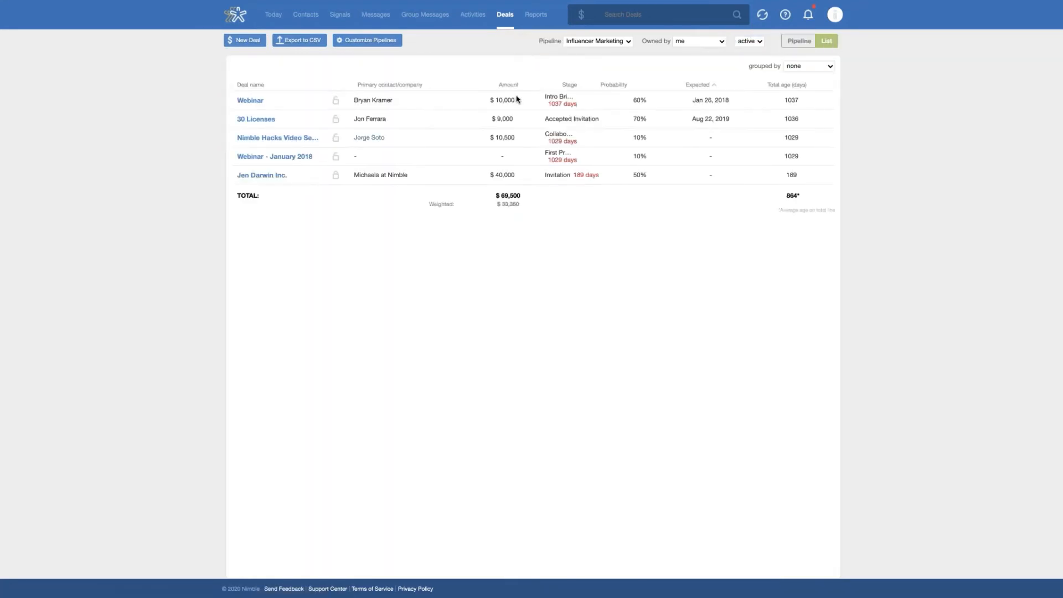
left_click(800, 42)
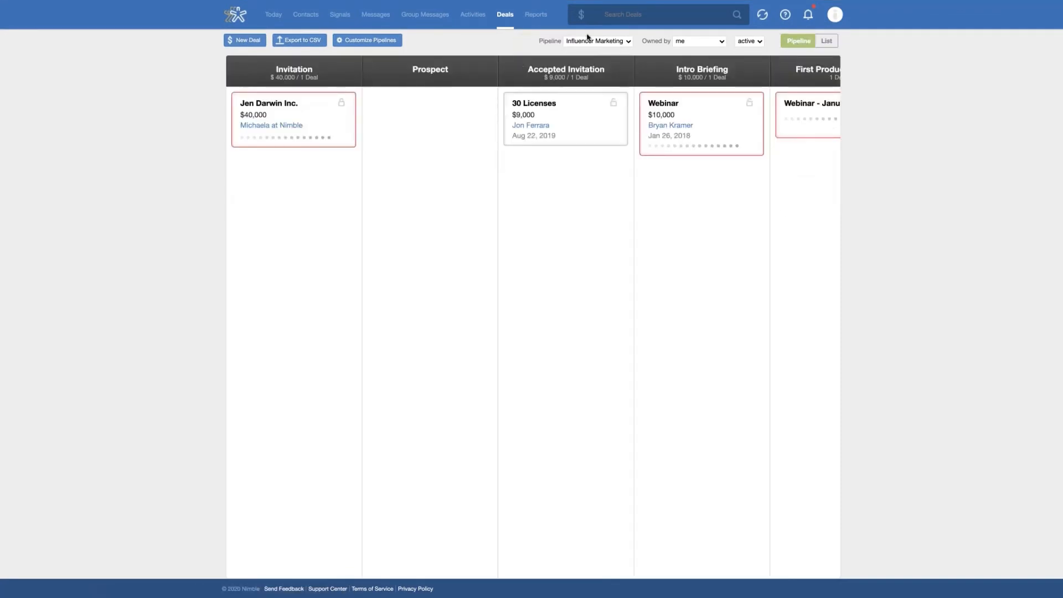
left_click(826, 42)
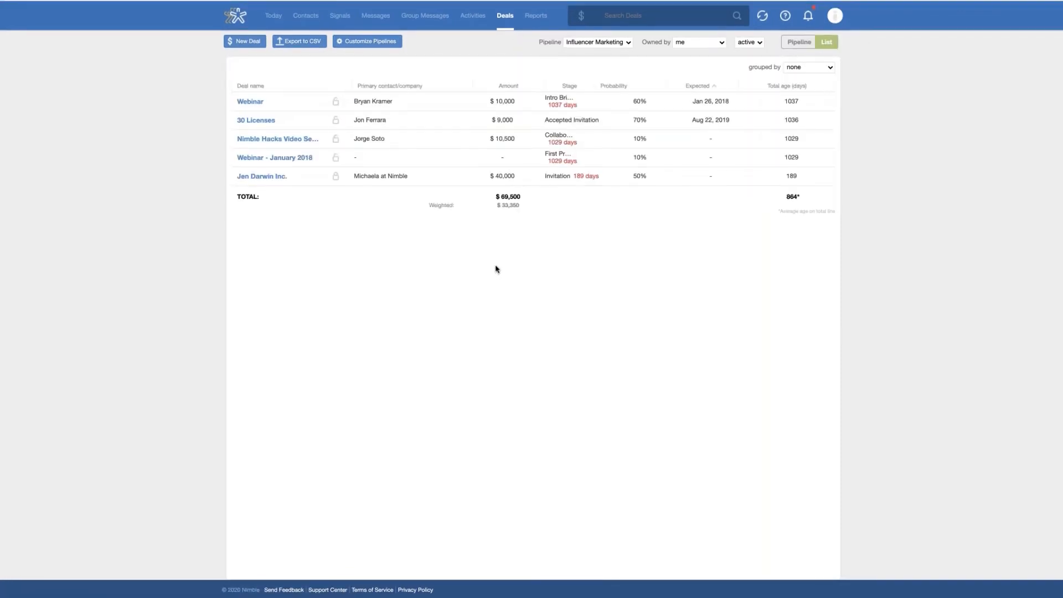
Step: Open the deal reports dashboard for this week and view its pipeline filter choices
left_click(537, 20)
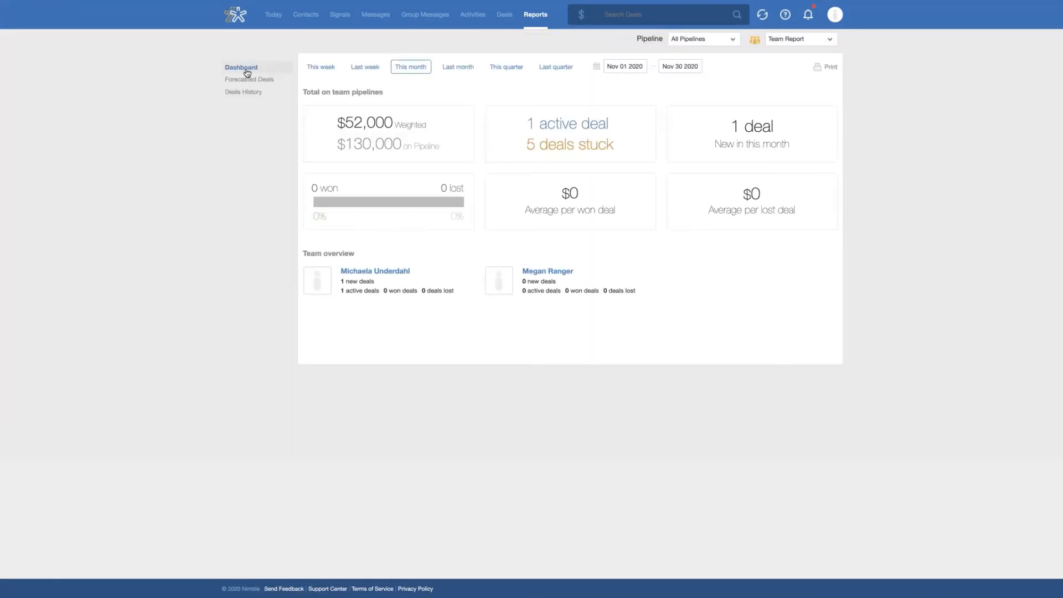
left_click(314, 72)
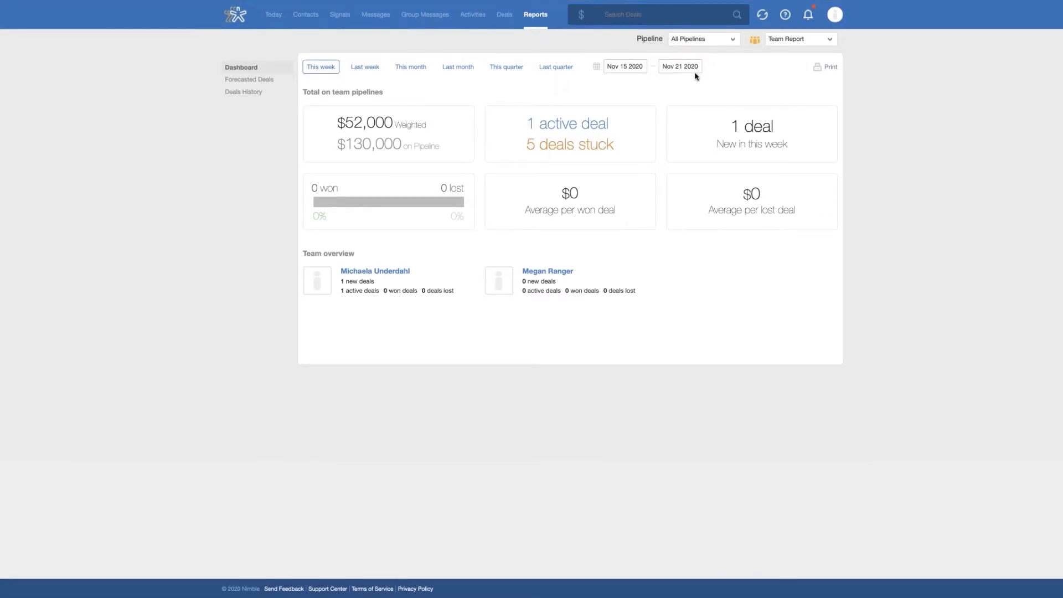
left_click(734, 42)
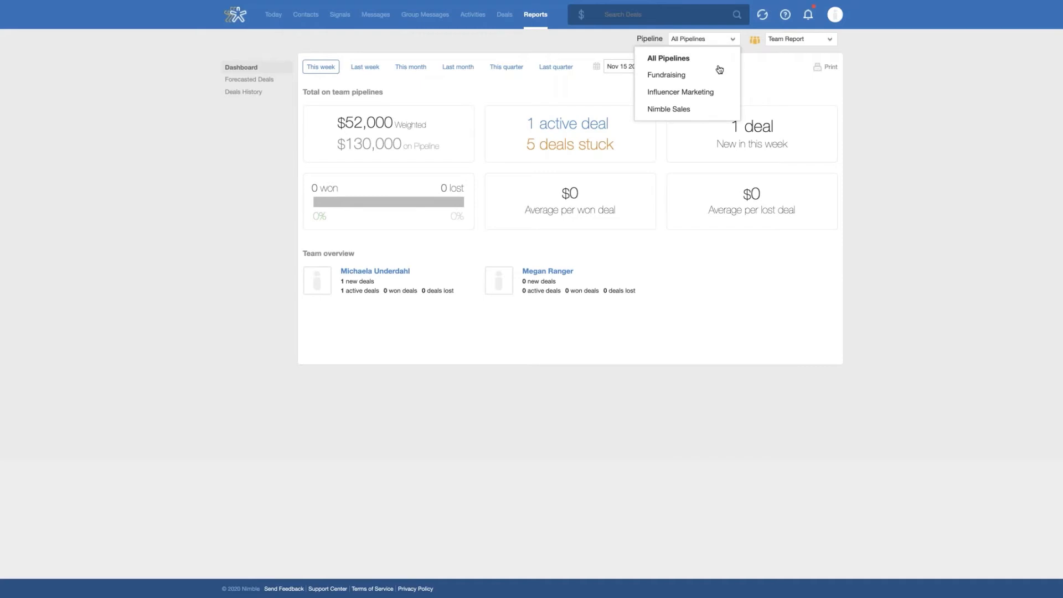
left_click(787, 68)
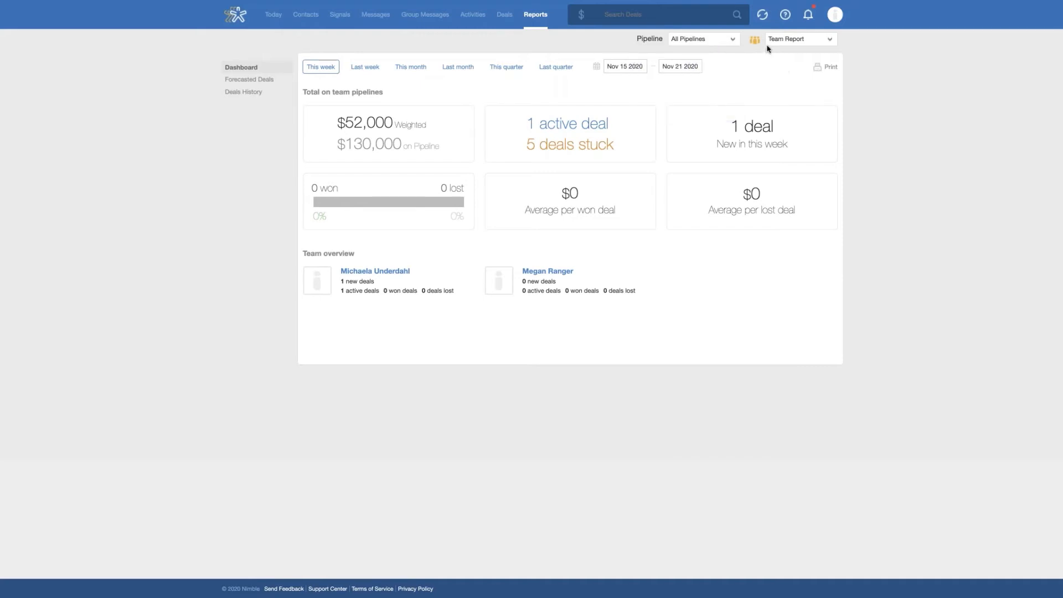
Step: View this week's report for your own deals and for the other team member's deals
left_click(792, 43)
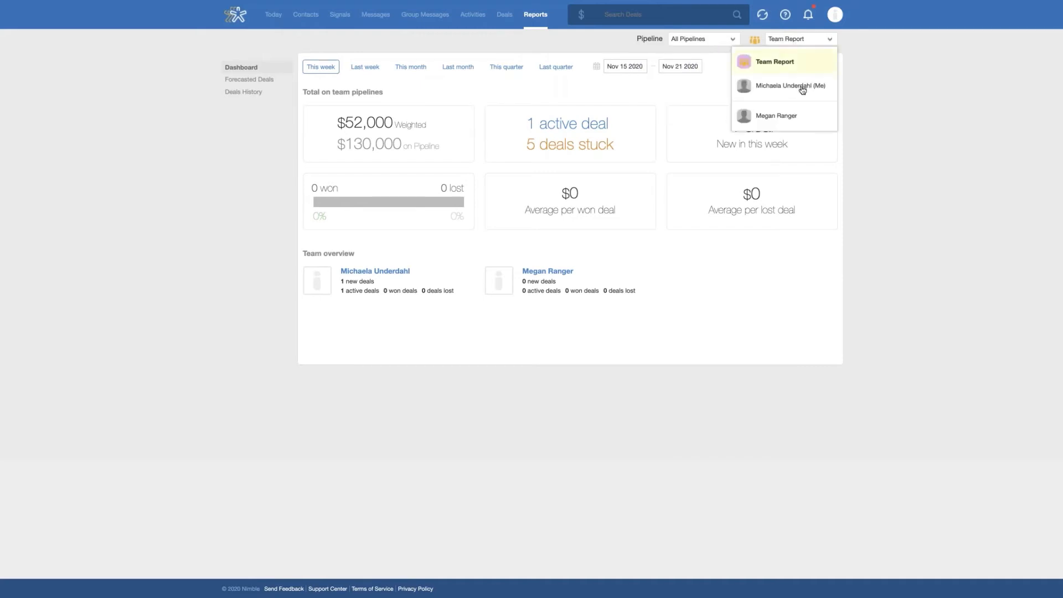
left_click(782, 88)
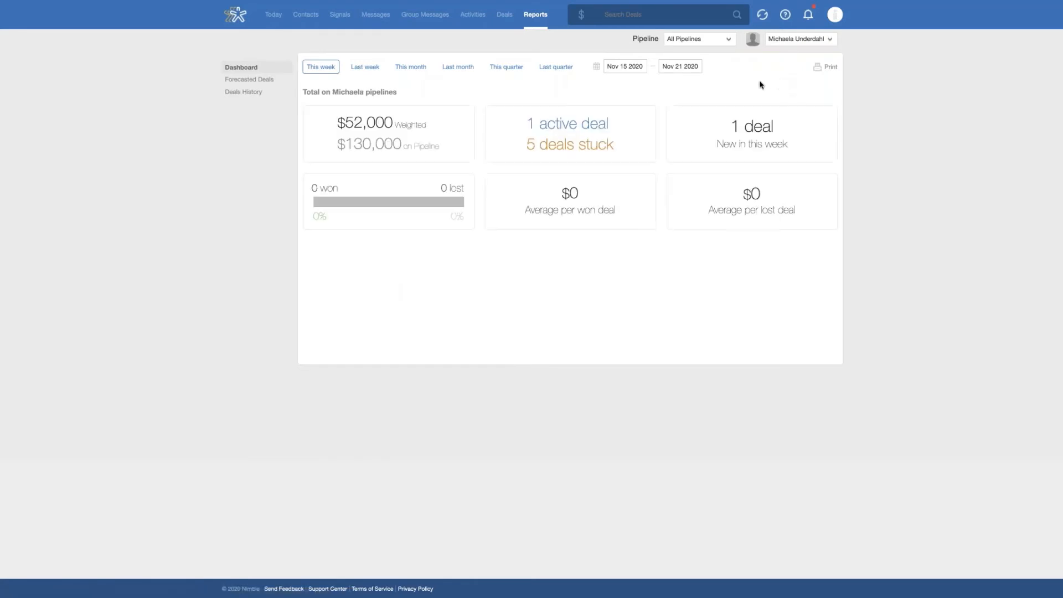
left_click(829, 42)
left_click(786, 116)
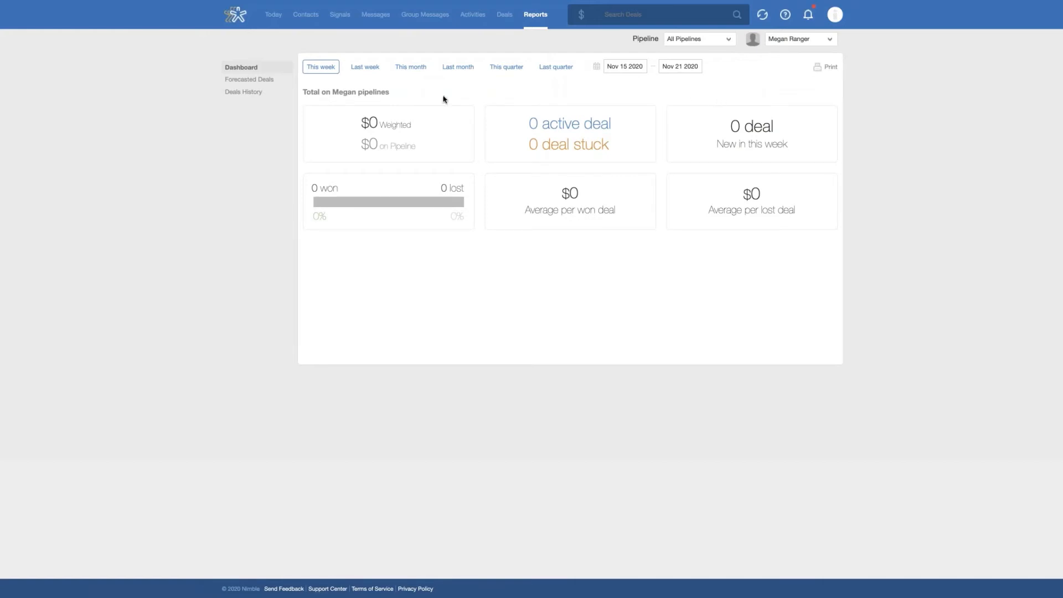
Step: Return to the Today page and take the browser window out of full screen
left_click(236, 17)
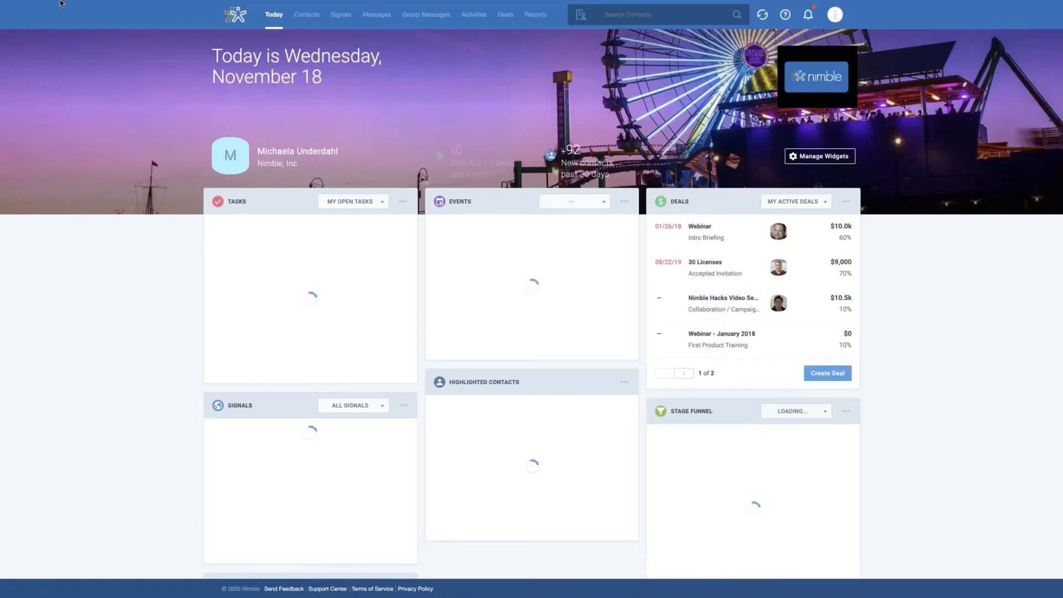
mouse_move(49, 5)
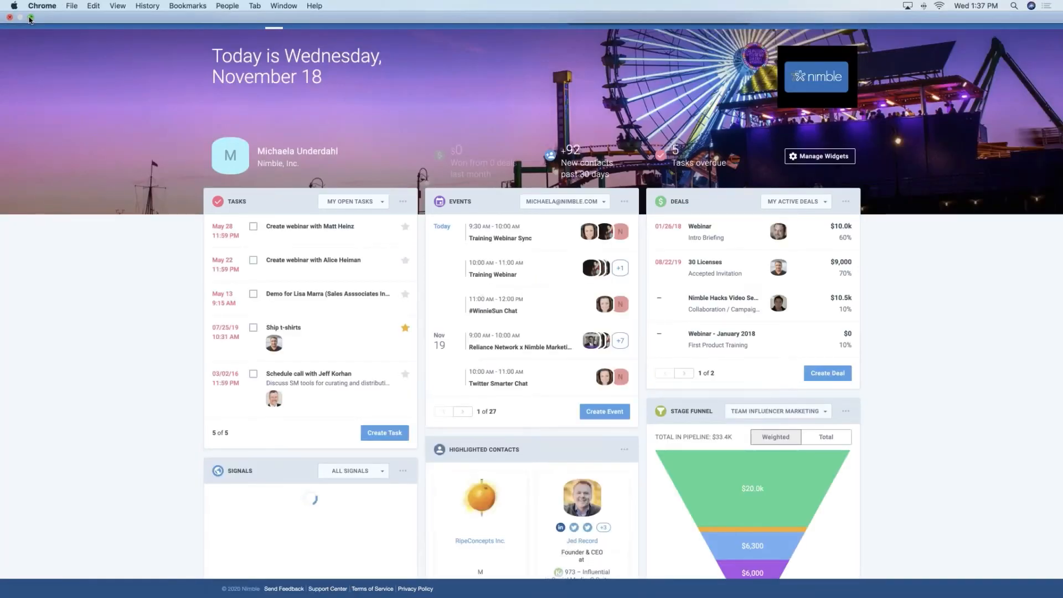
left_click(31, 18)
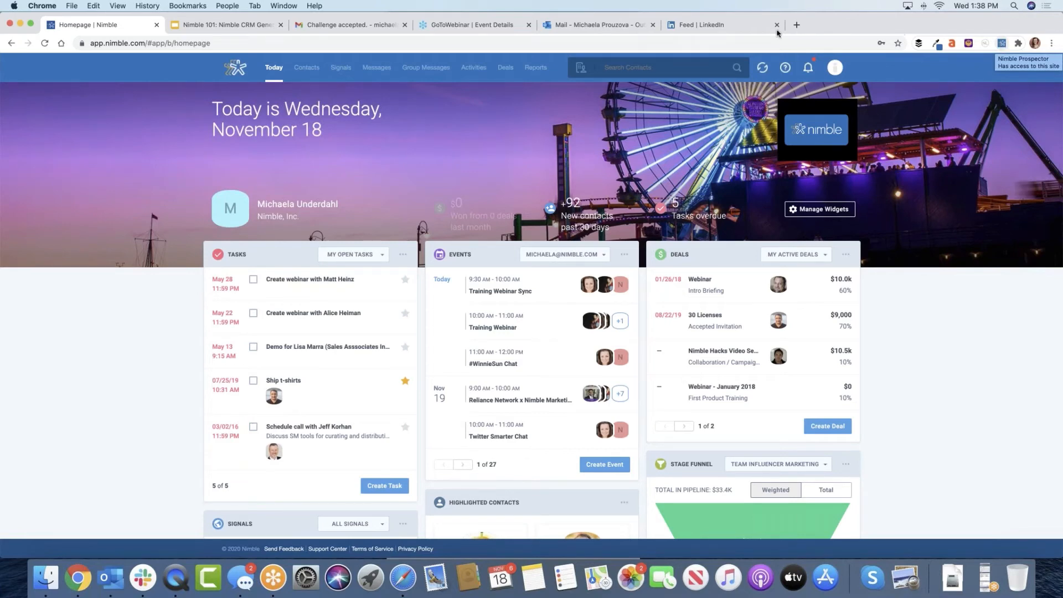
Step: Switch to the LinkedIn feed, open the Nimble Prospector extension and look up the author of the first post
left_click(748, 28)
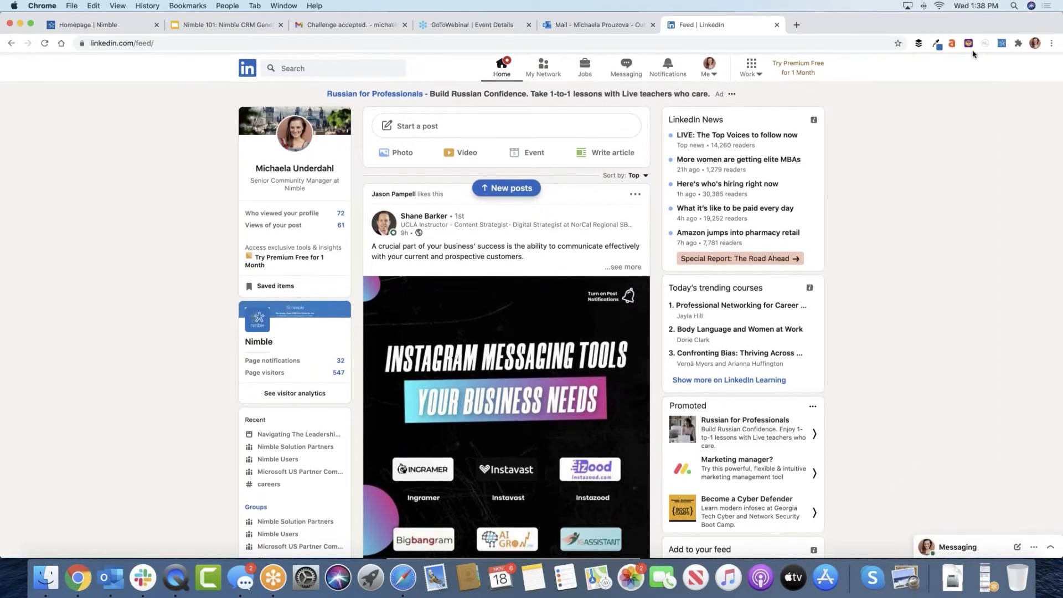
left_click(1001, 44)
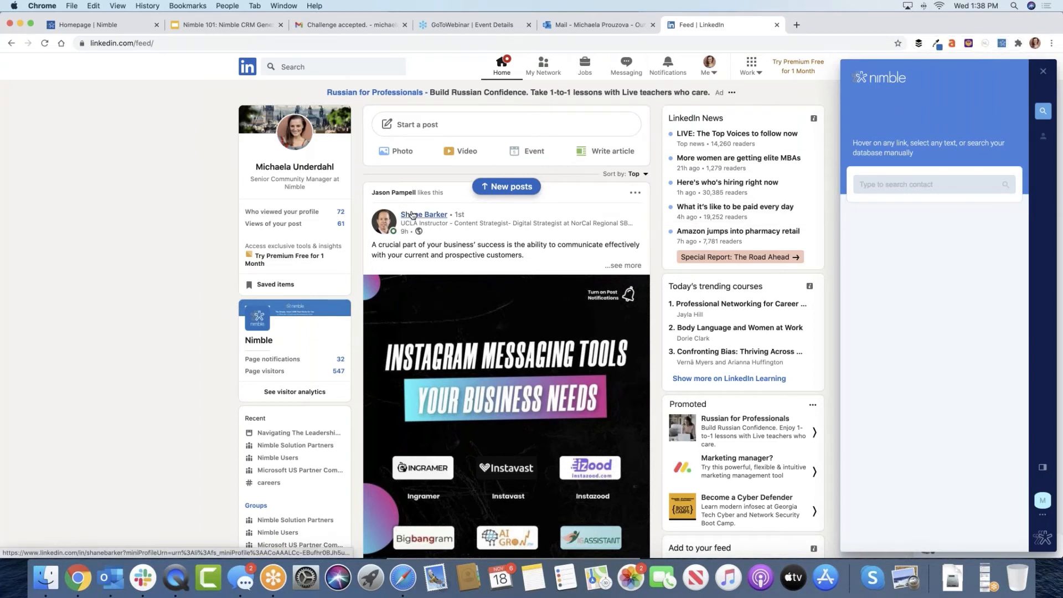
mouse_move(414, 215)
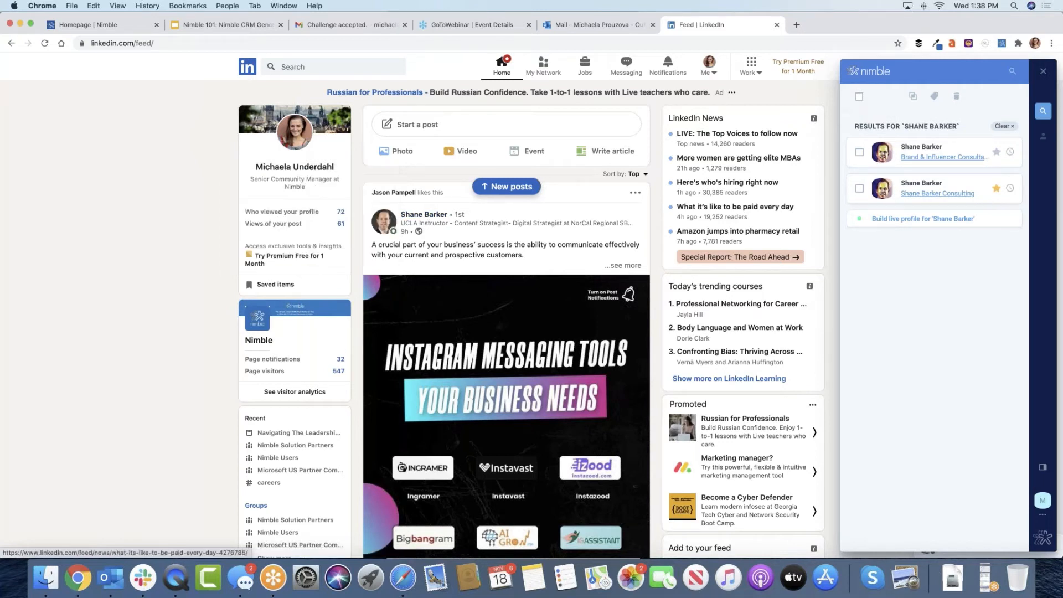
Step: Merge the two duplicate contact records found for the post author, keeping the "Brand & Influence..." organization value
left_click(859, 97)
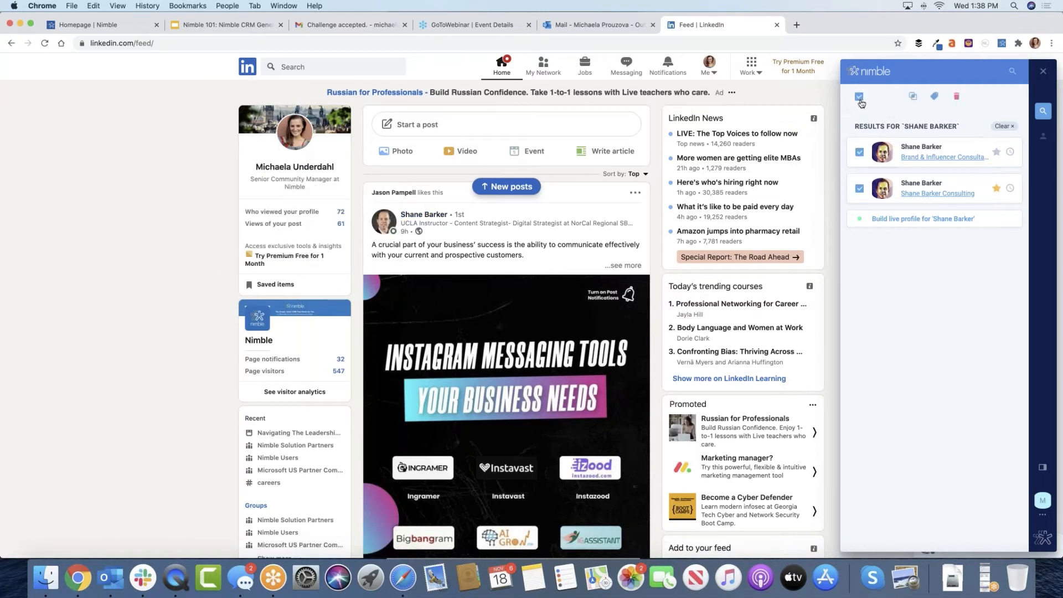
left_click(914, 98)
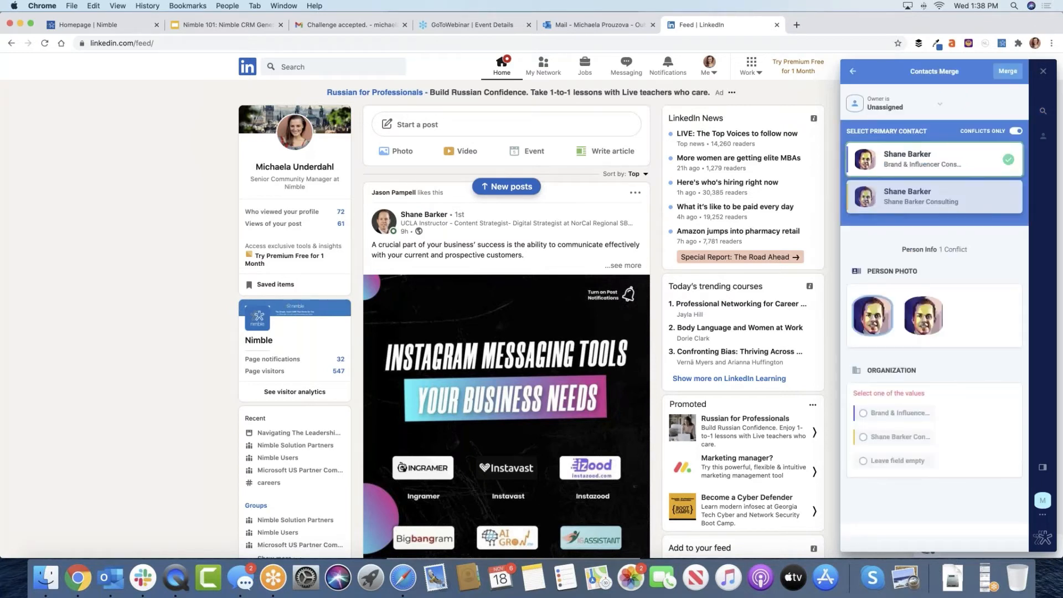
left_click(1008, 72)
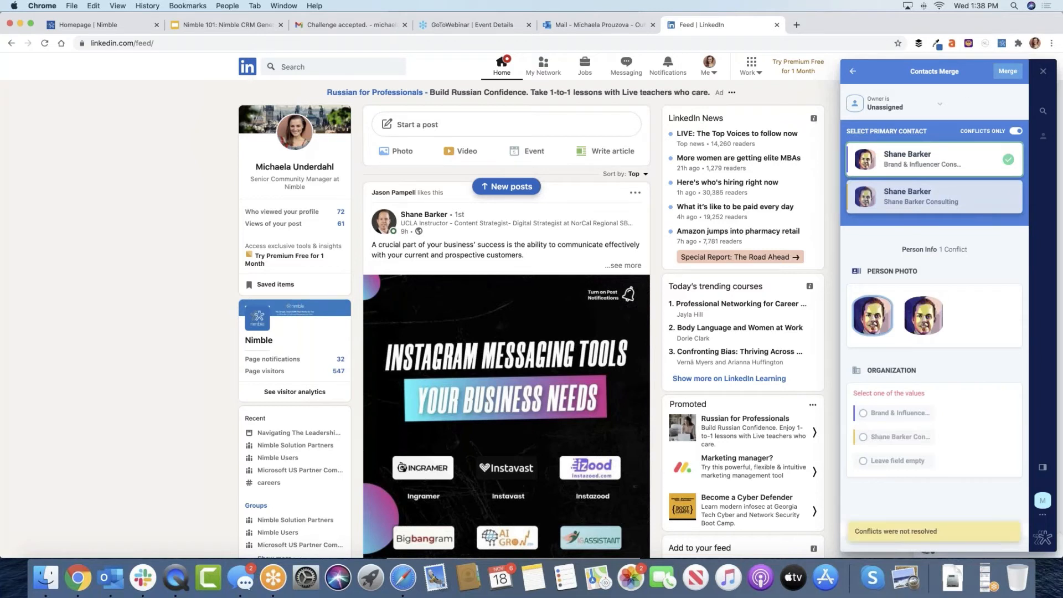
left_click(863, 414)
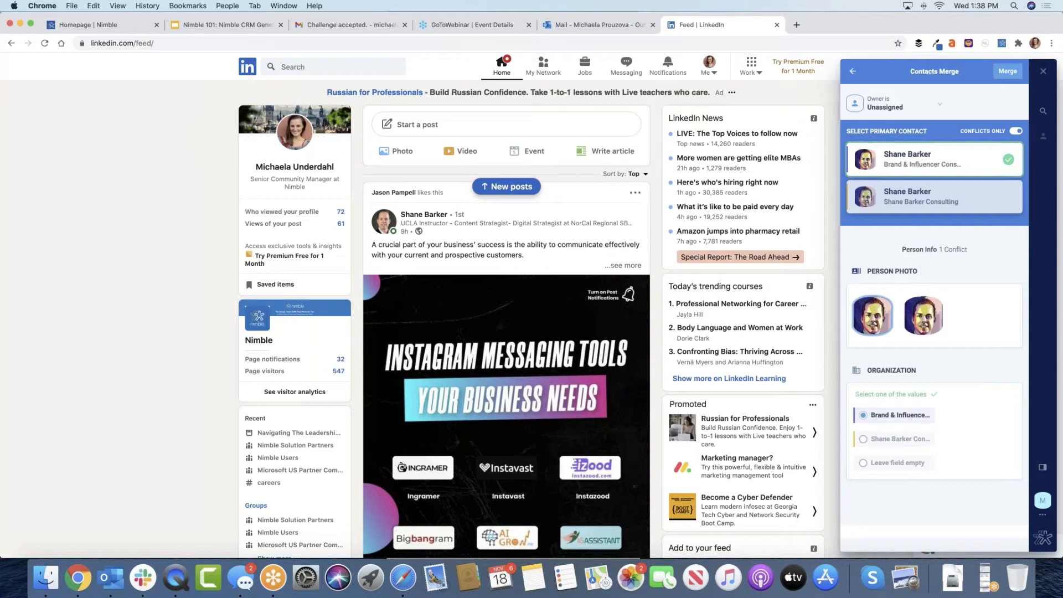
left_click(1009, 71)
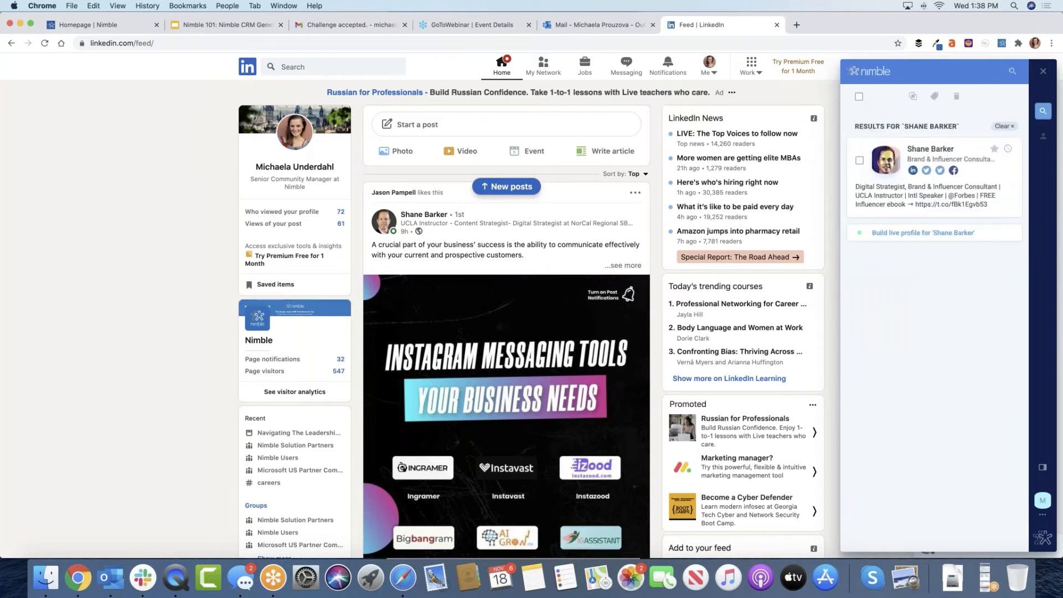
Step: Open the merged contact's record and view its privacy, contact owner and messaging options
left_click(946, 145)
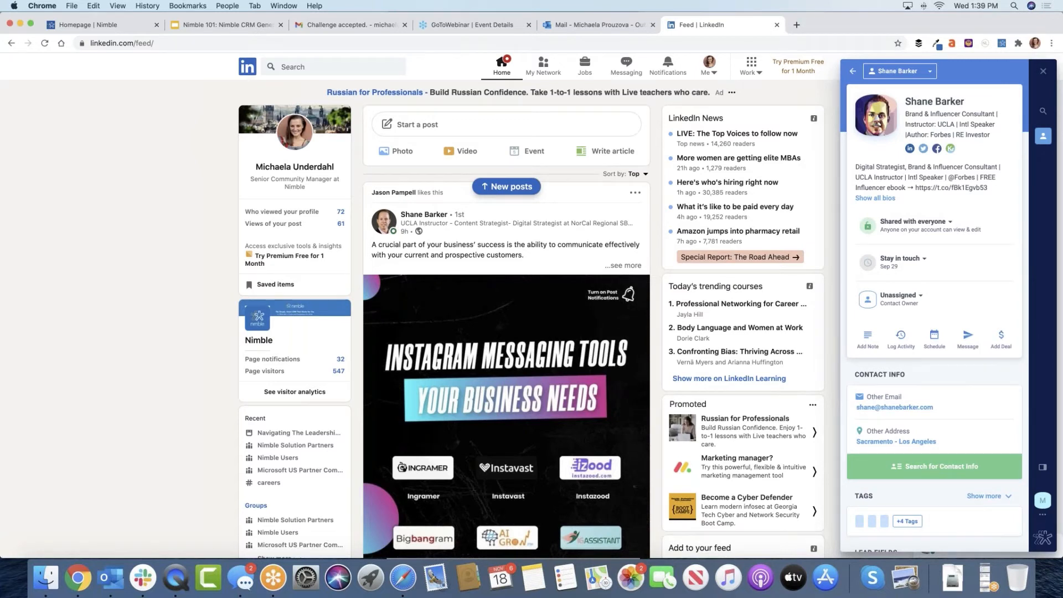
left_click(951, 221)
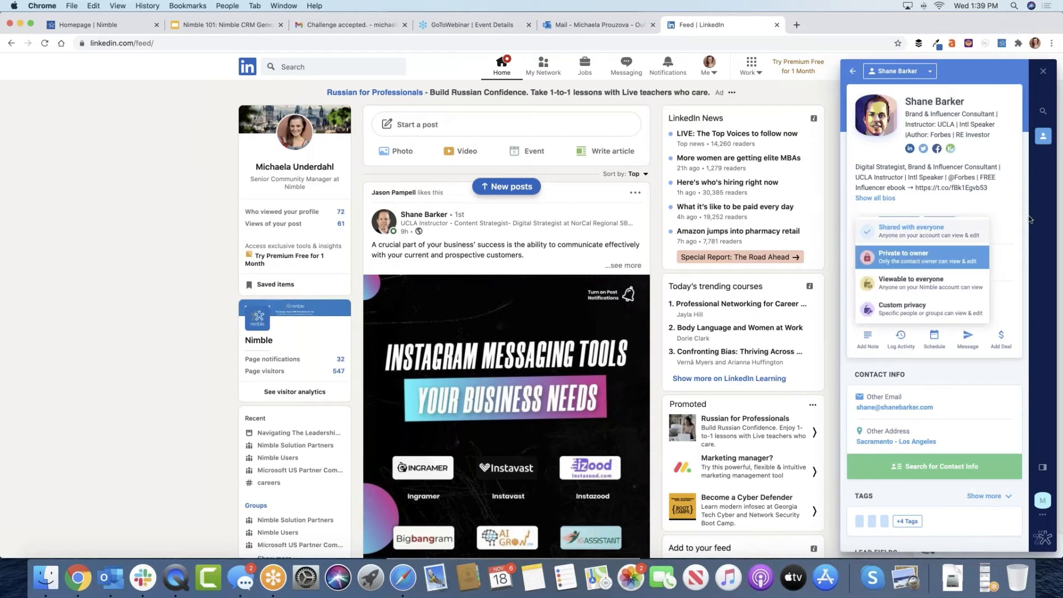
left_click(999, 223)
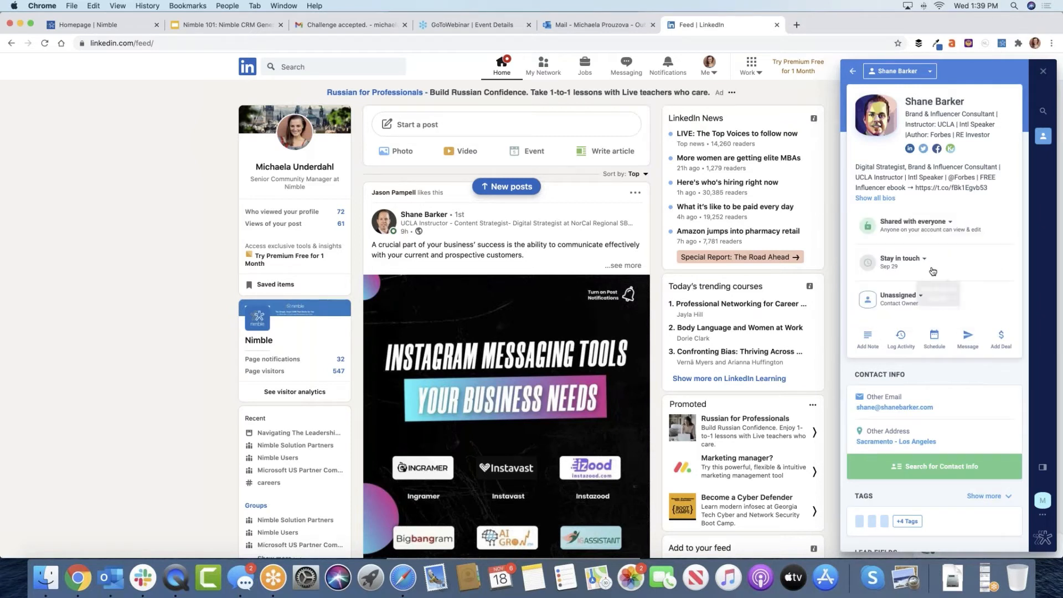
left_click(919, 301)
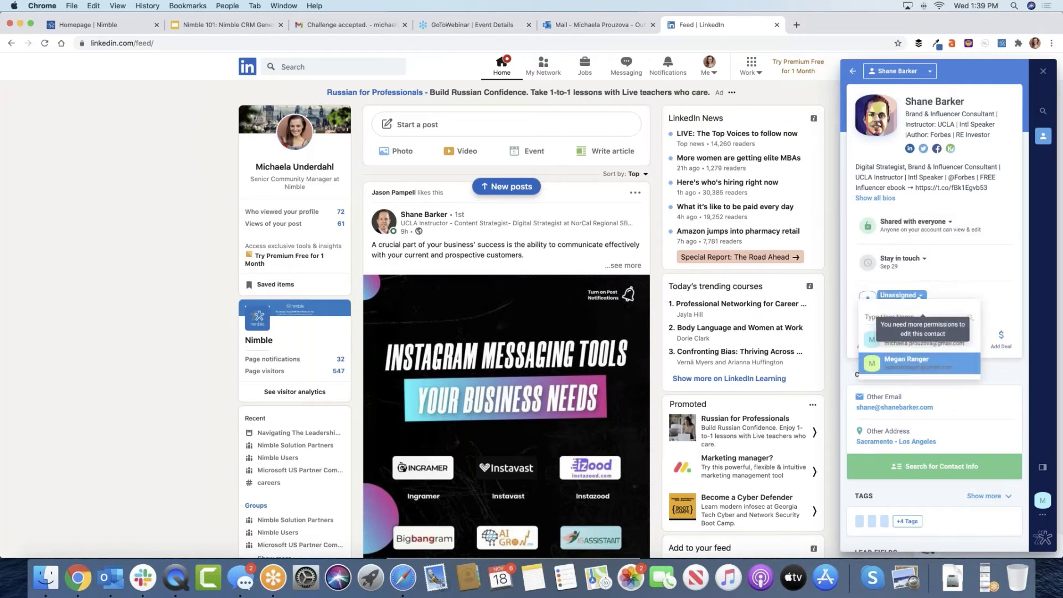
left_click(1007, 237)
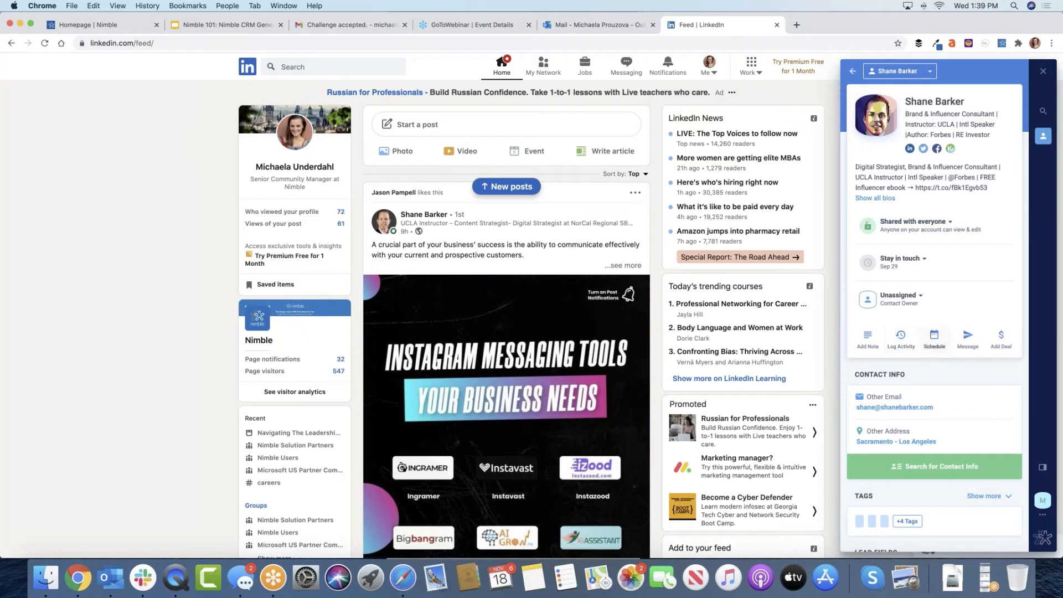
left_click(970, 339)
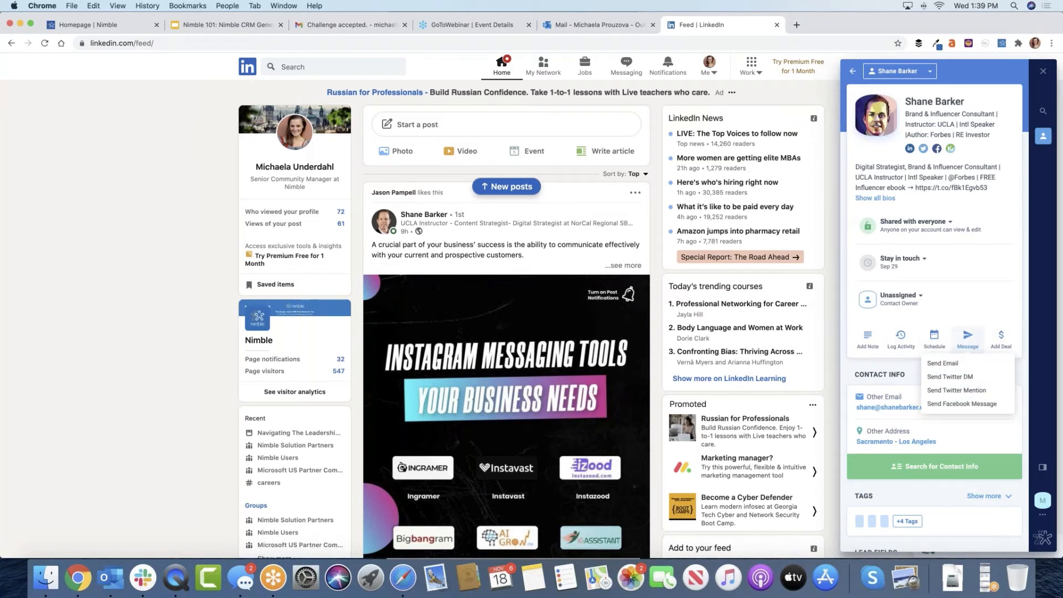
Step: Review the contact's details, tags, lead fields, smart summary and past interactions, then return to the start of the record
scroll(943, 410, "down", 2)
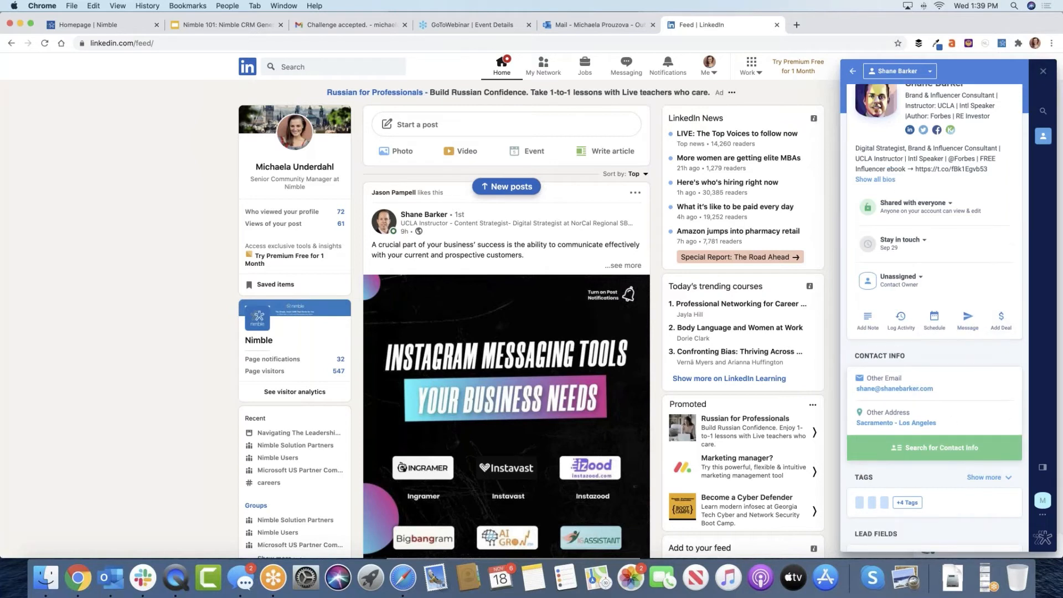
scroll(953, 430, "down", 3)
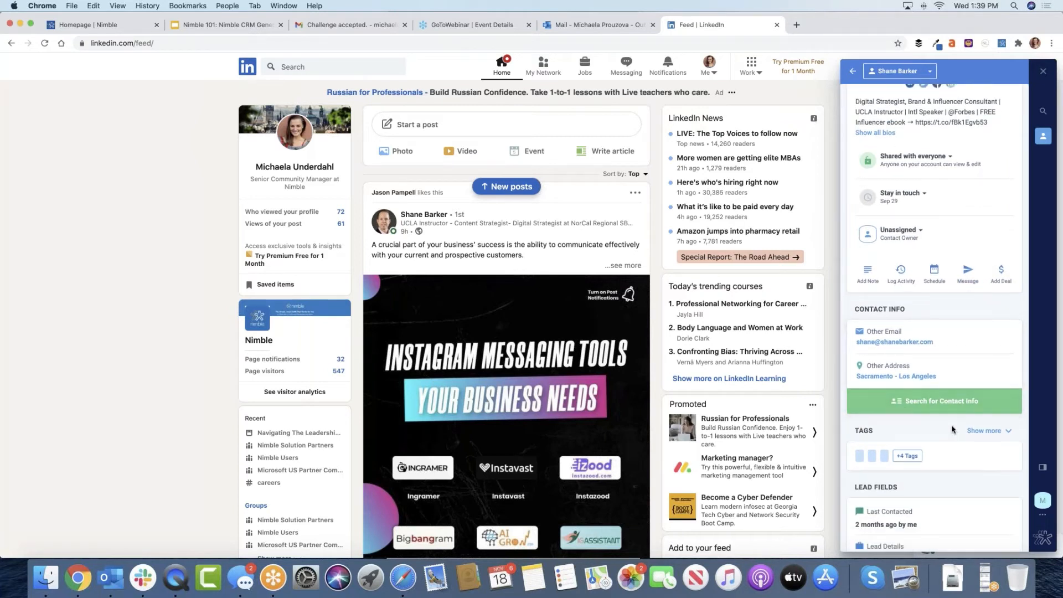
scroll(952, 430, "down", 3)
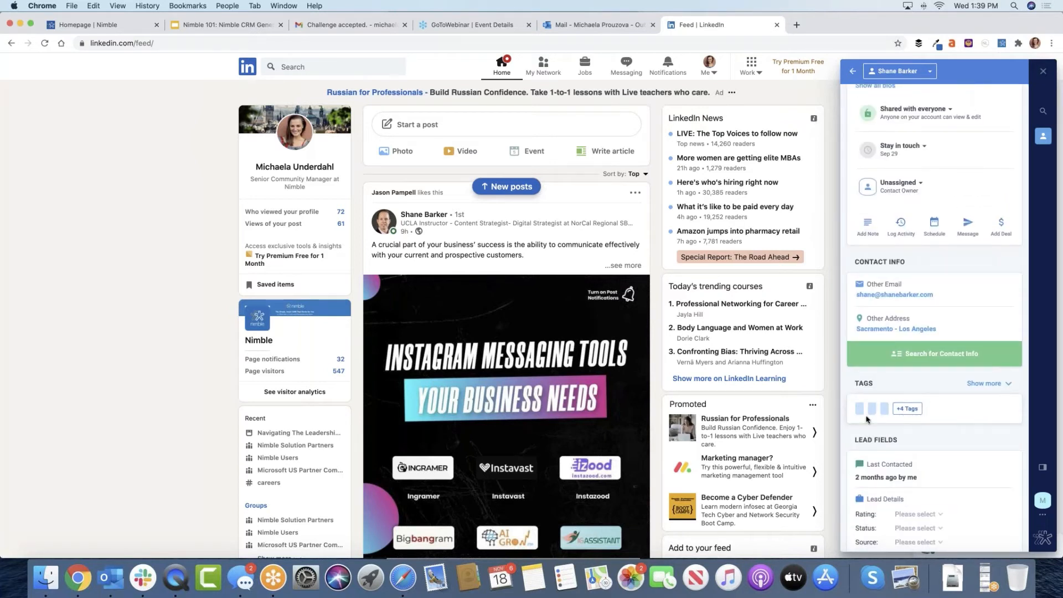
scroll(938, 410, "down", 2)
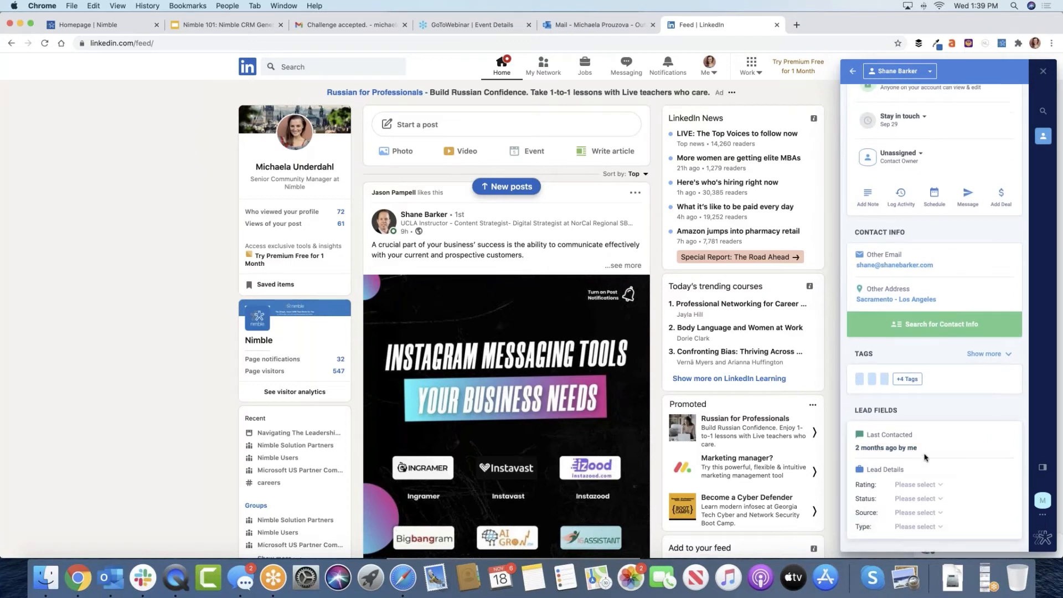
scroll(925, 457, "down", 9)
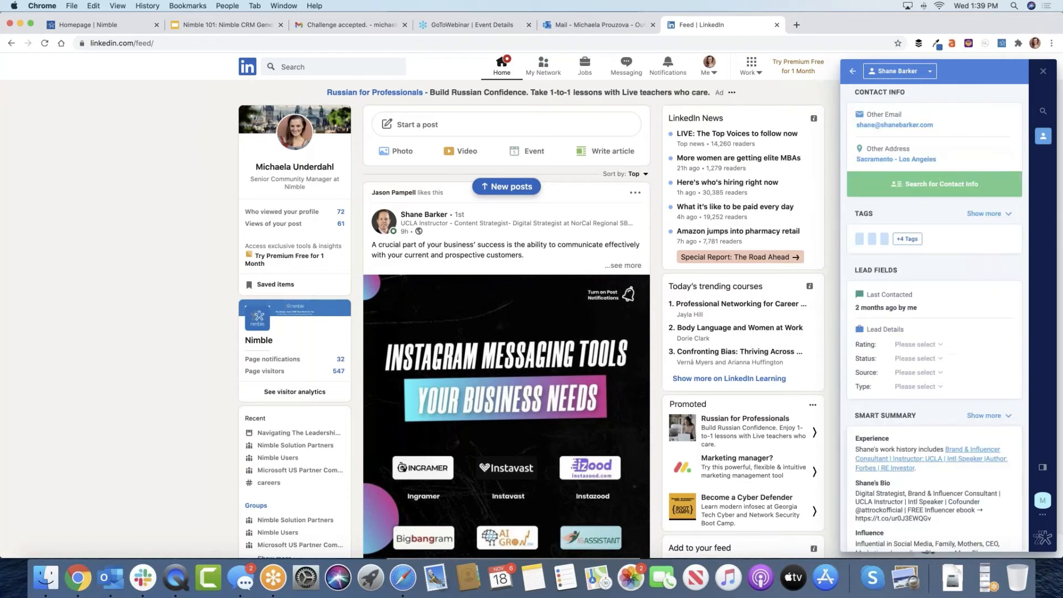
scroll(935, 319, "down", 8)
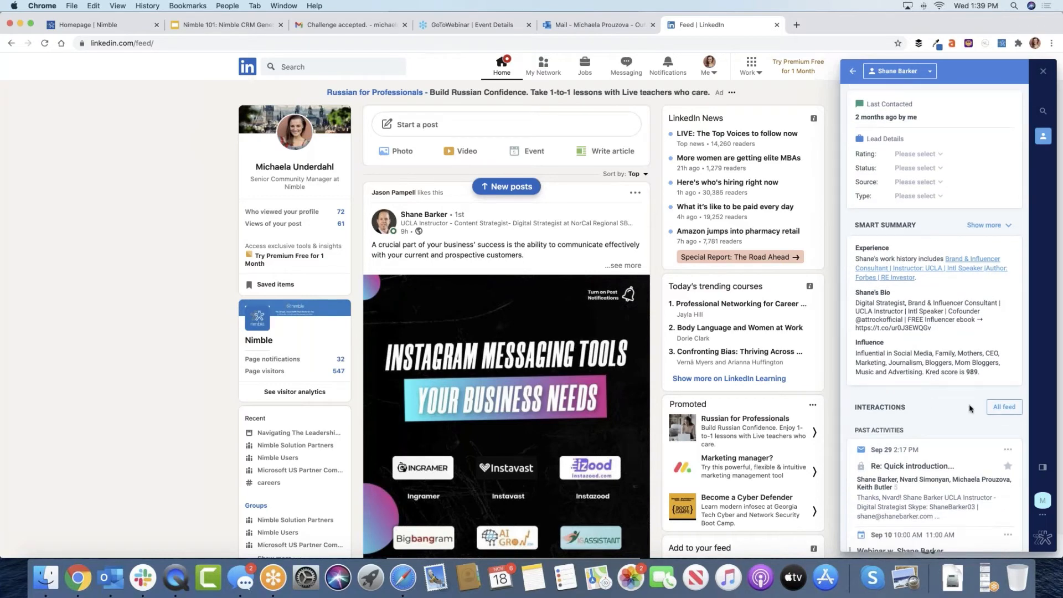
scroll(969, 409, "down", 2)
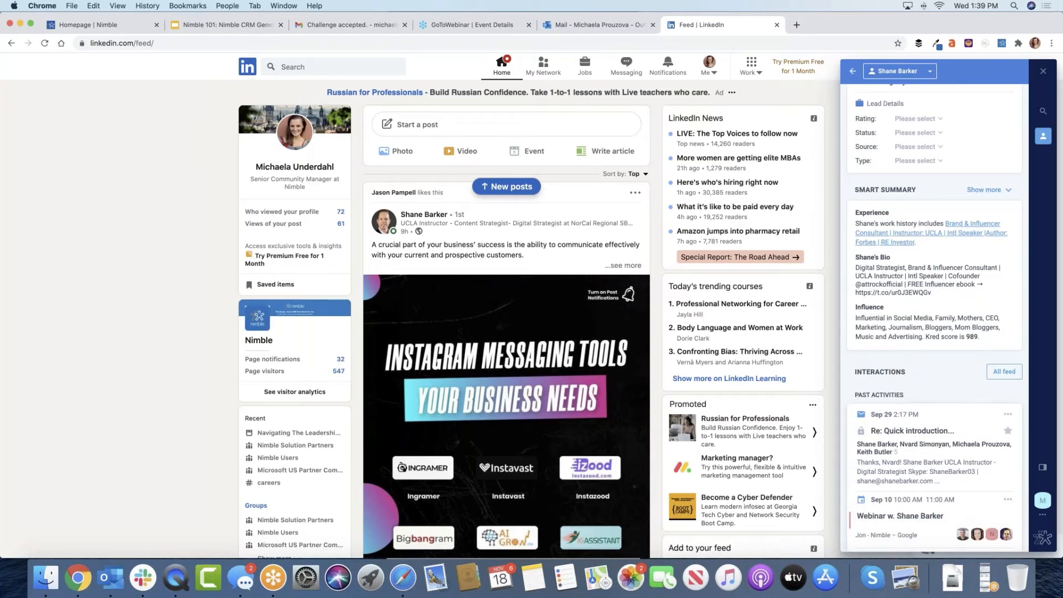
scroll(934, 323, "down", 5)
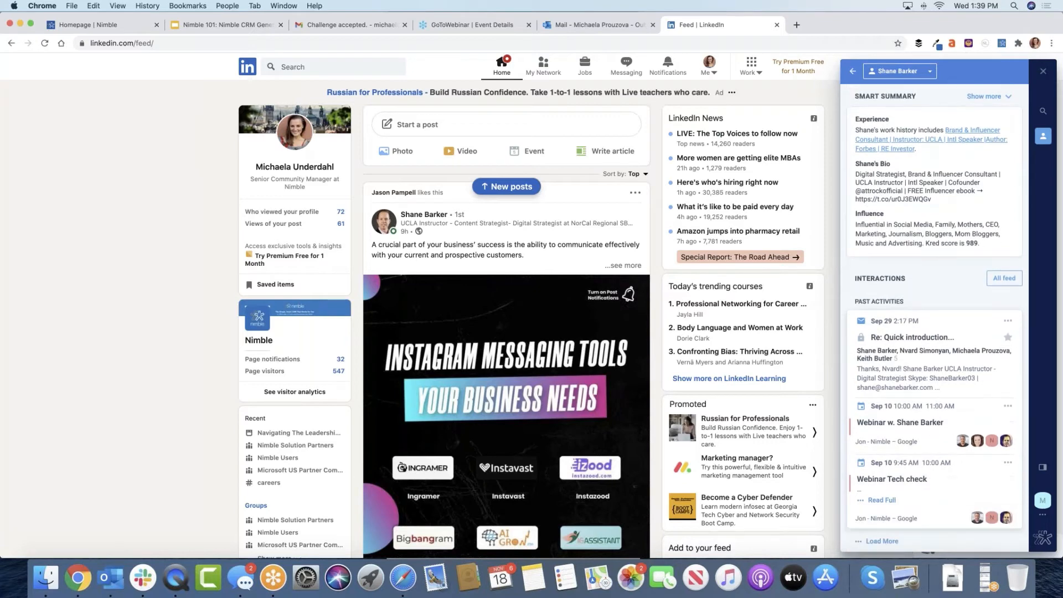
scroll(924, 317, "up", 2)
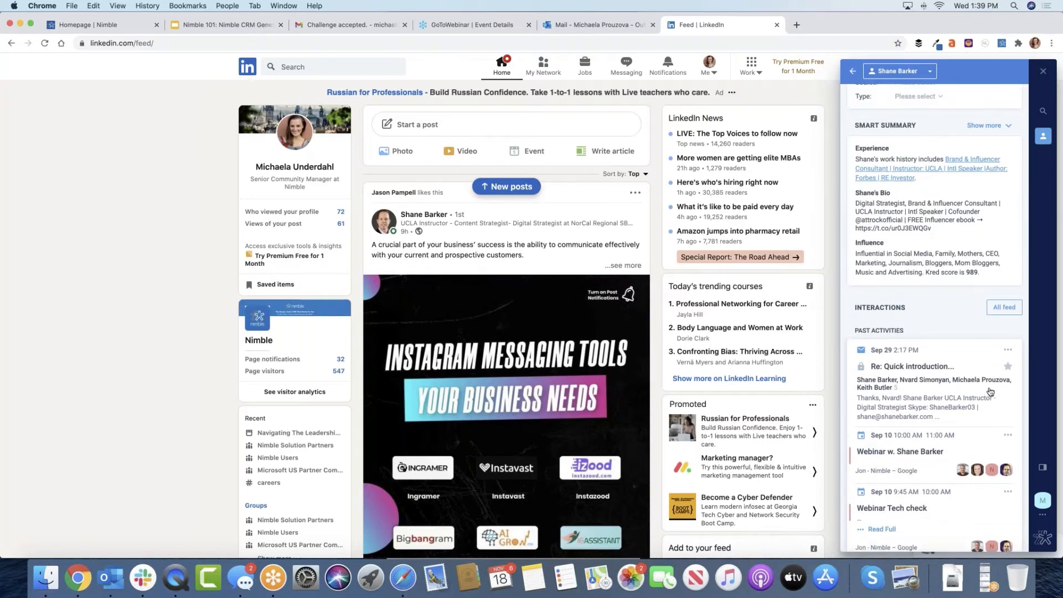
scroll(923, 317, "up", 10)
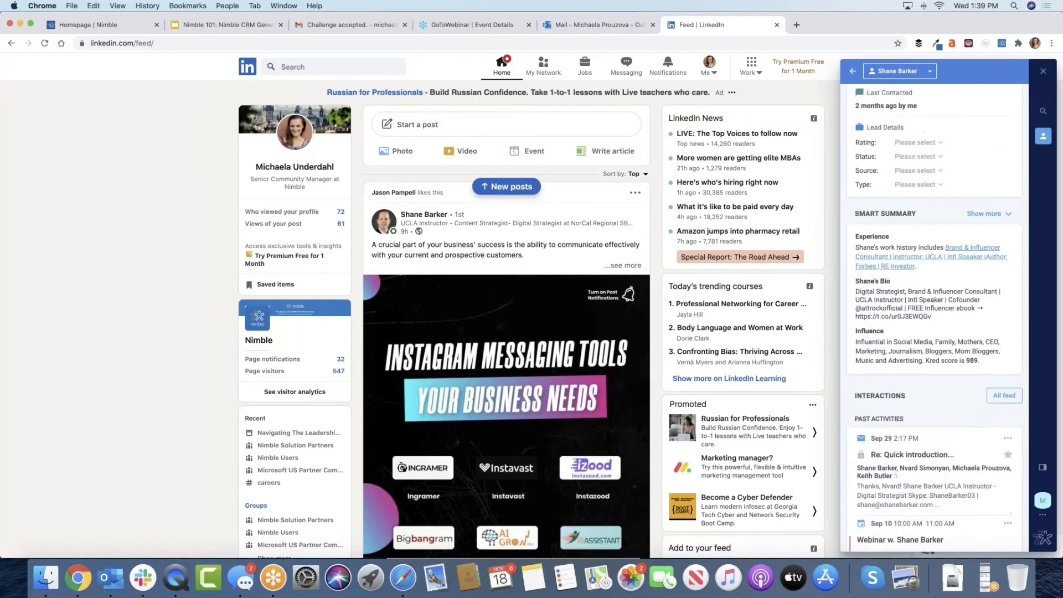
scroll(935, 319, "up", 4)
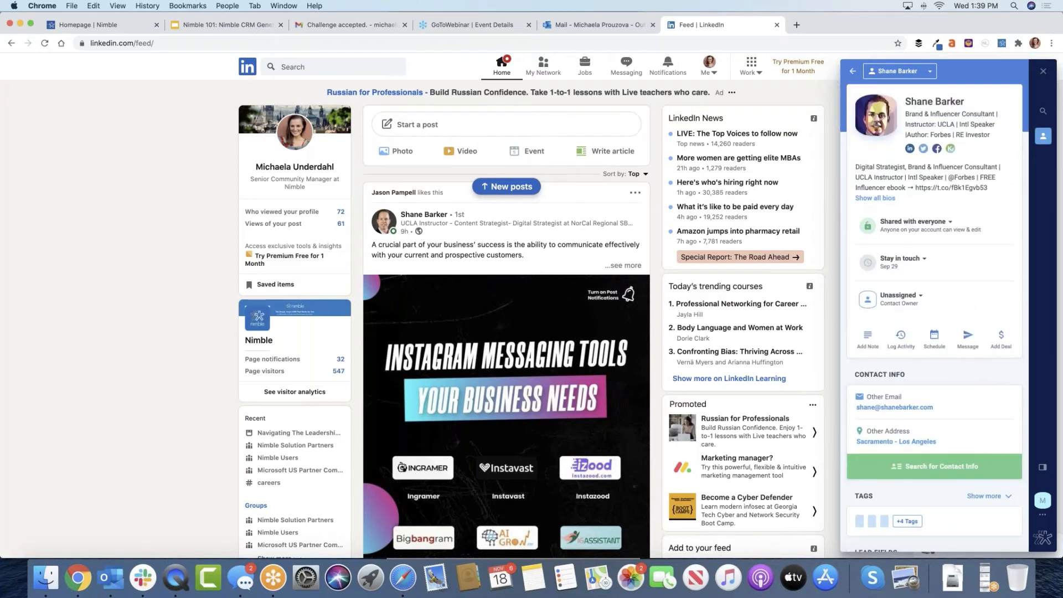
Step: View the contact's Data Fields and Files sections, then return to the contact search results
left_click(919, 71)
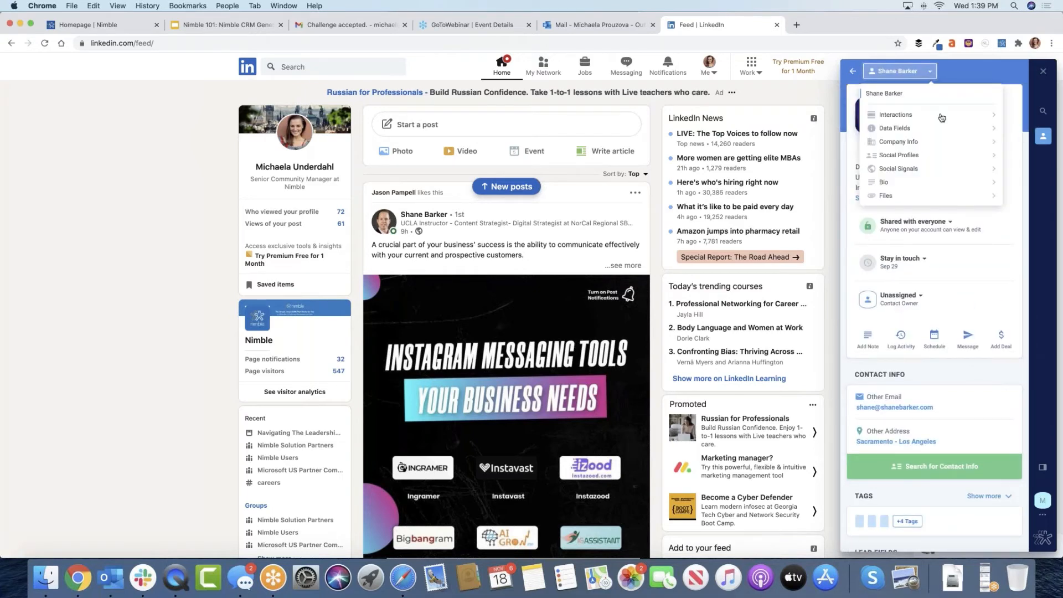
left_click(990, 128)
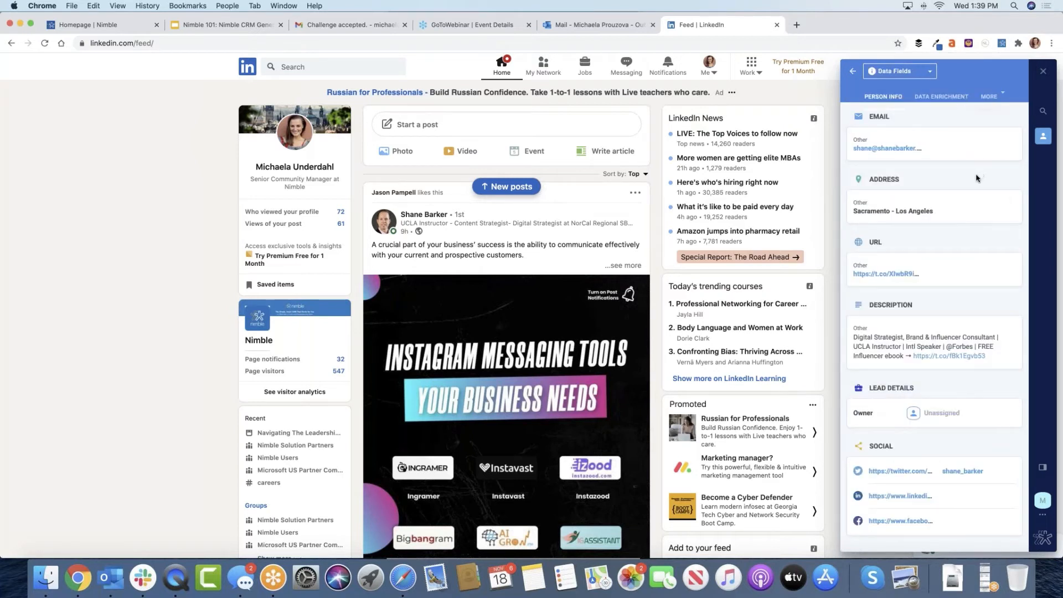
left_click(992, 96)
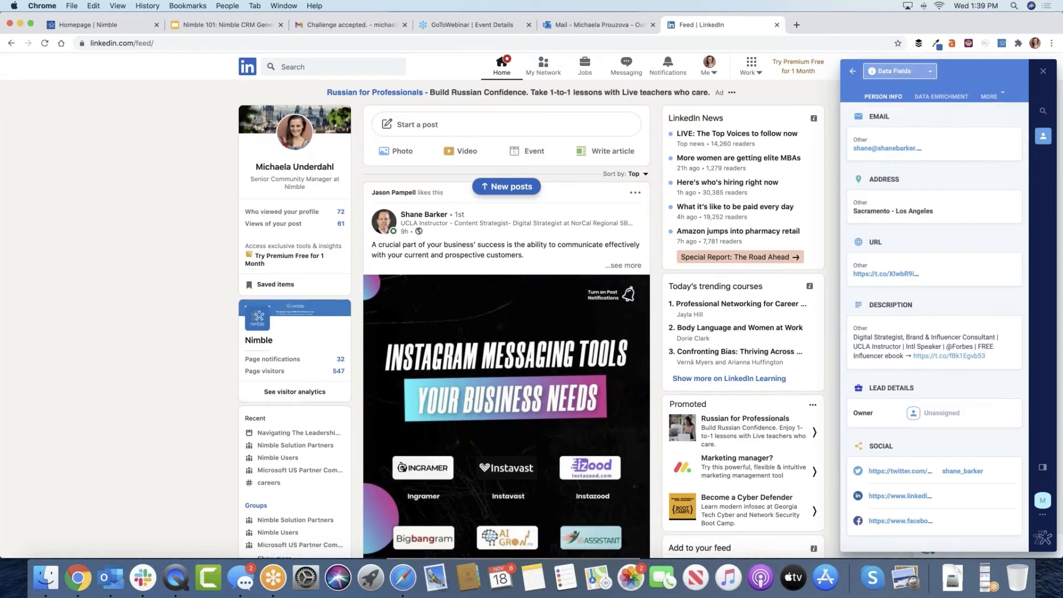
left_click(908, 71)
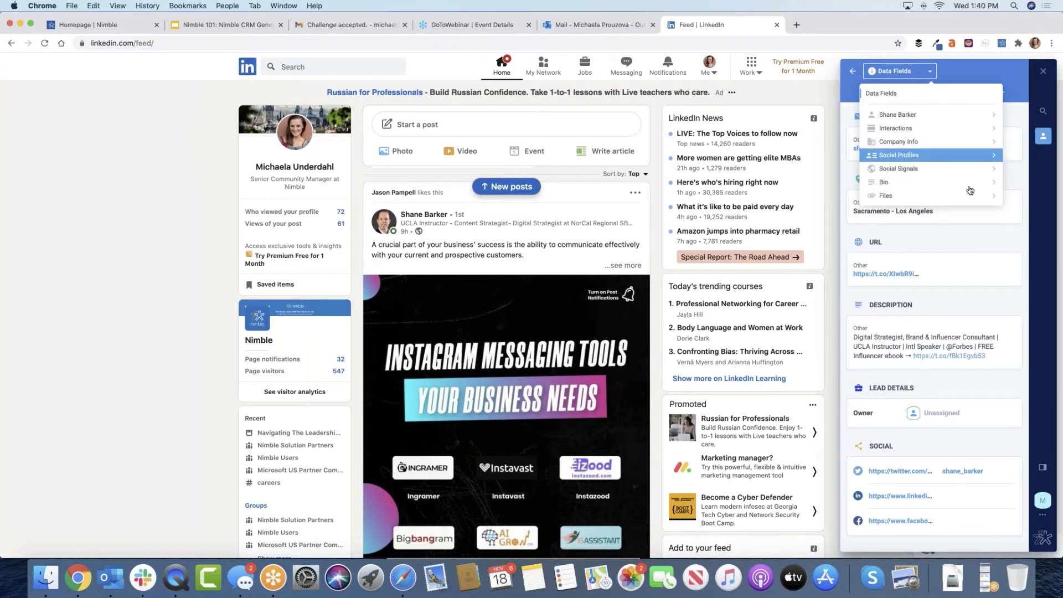
left_click(954, 194)
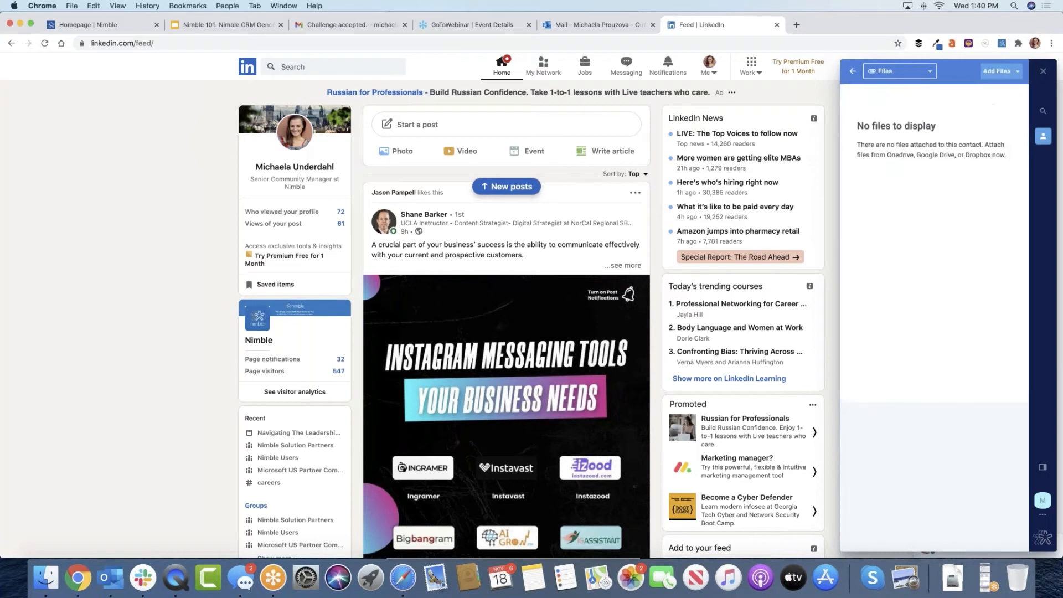
left_click(855, 72)
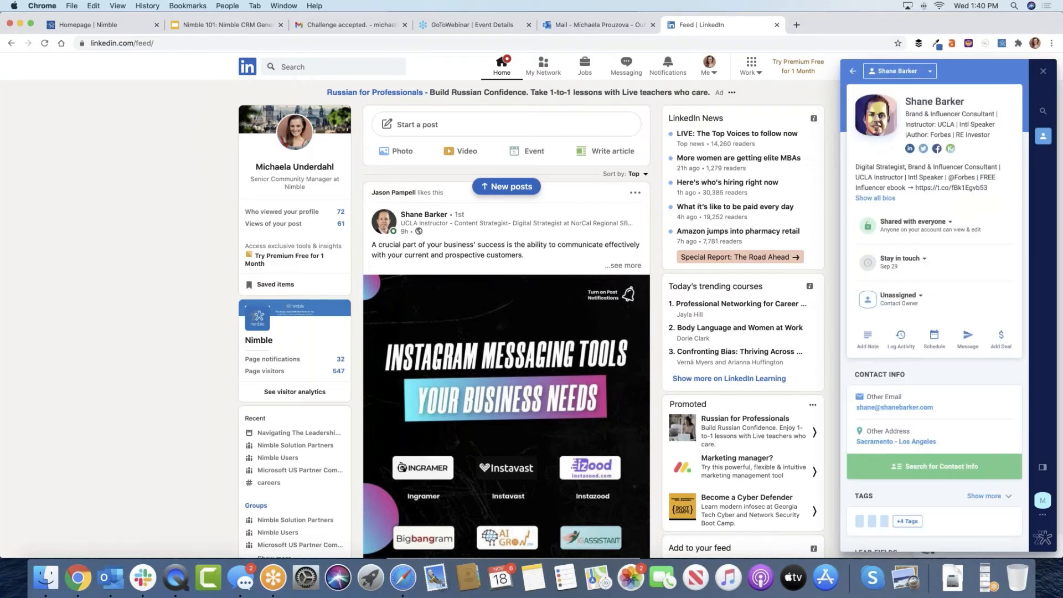
left_click(853, 71)
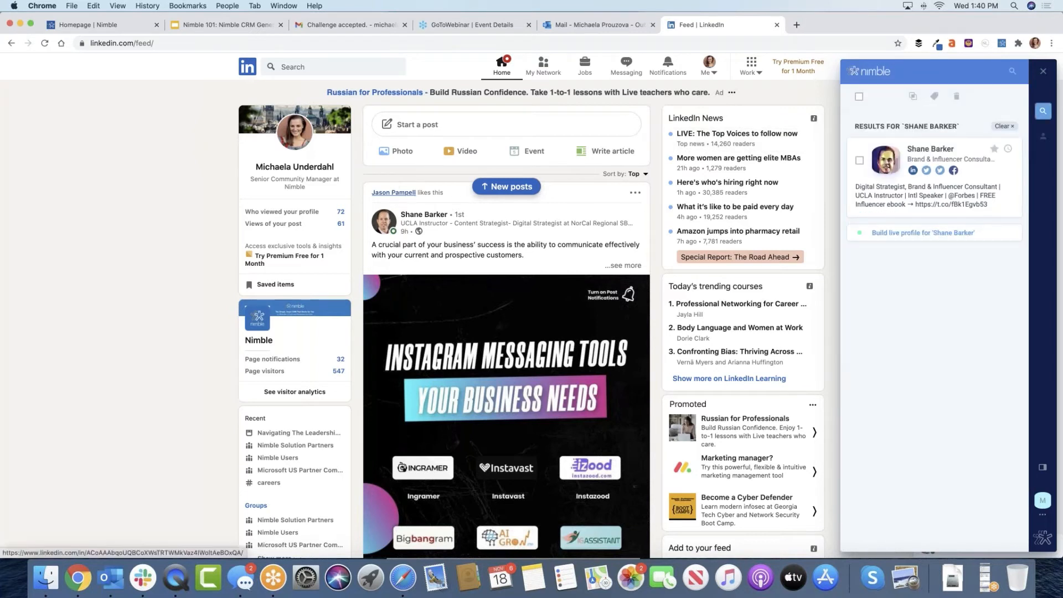
Step: Look up the person who liked the post, open their live profile and accept the suggested HireInfluence profile as a match
mouse_move(394, 193)
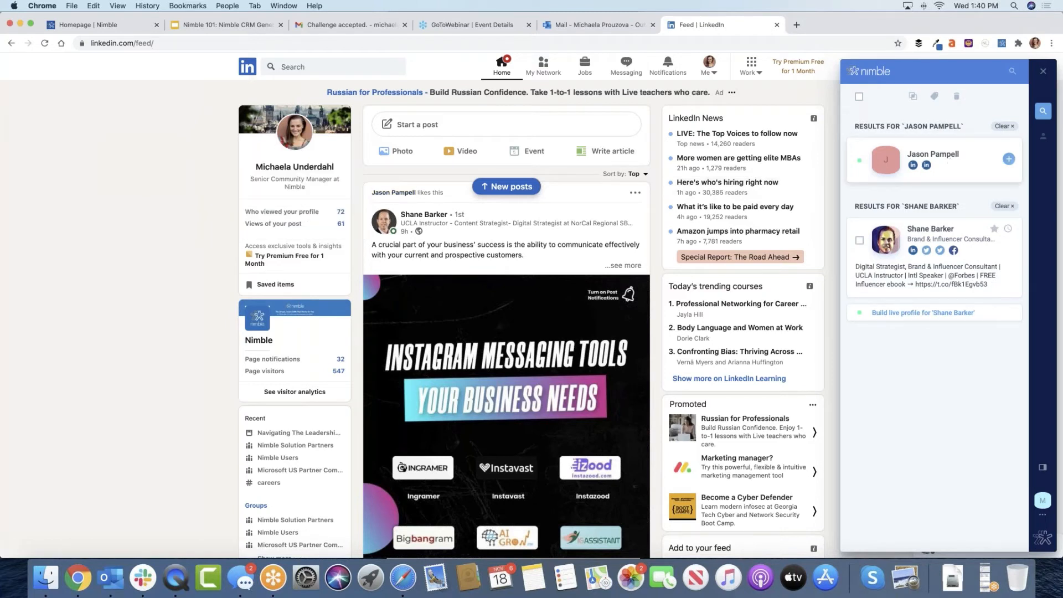
left_click(951, 160)
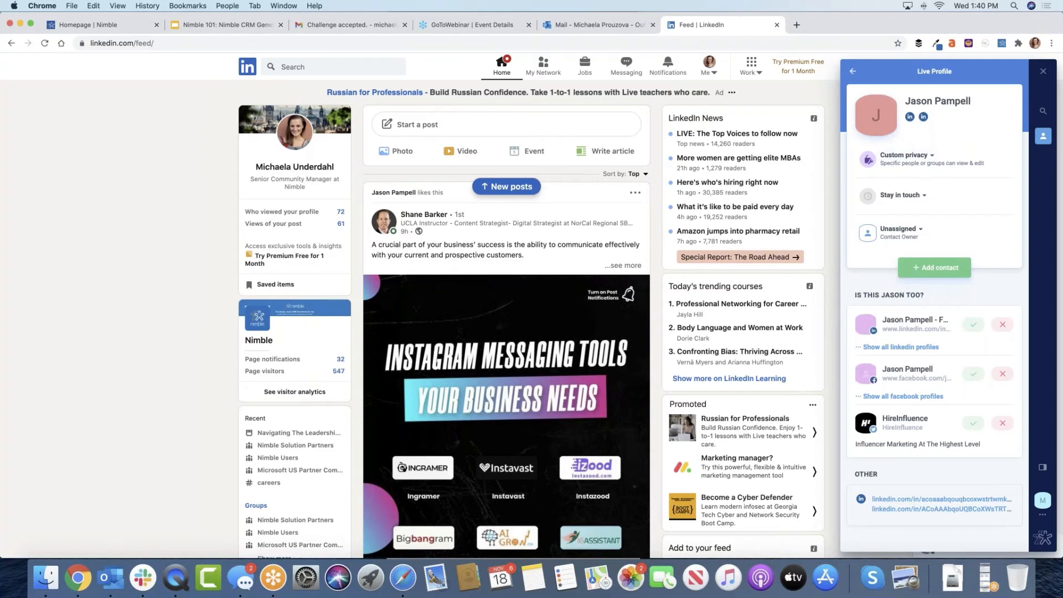
left_click(974, 424)
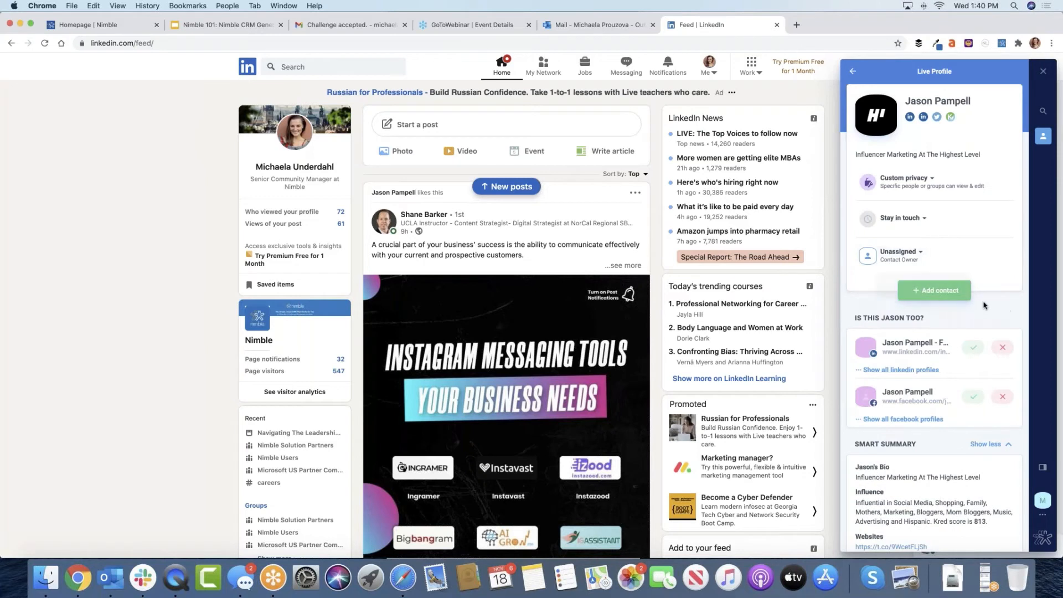
Step: Add the HireInfluence founder's live profile as a contact, then return to the contact search results
left_click(934, 294)
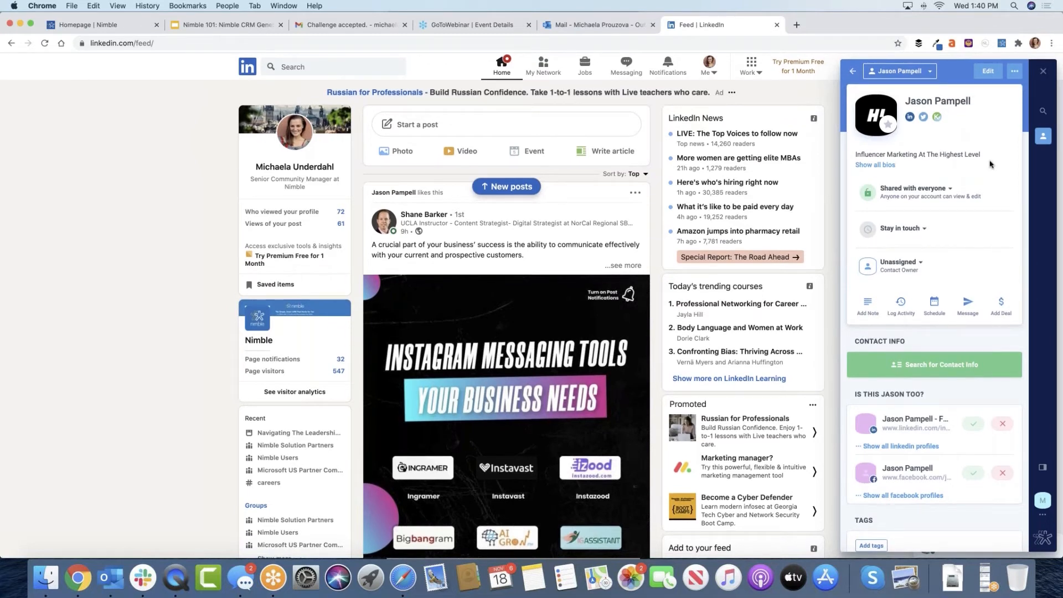
scroll(991, 165, "down", 1)
scroll(990, 164, "up", 1)
left_click(853, 71)
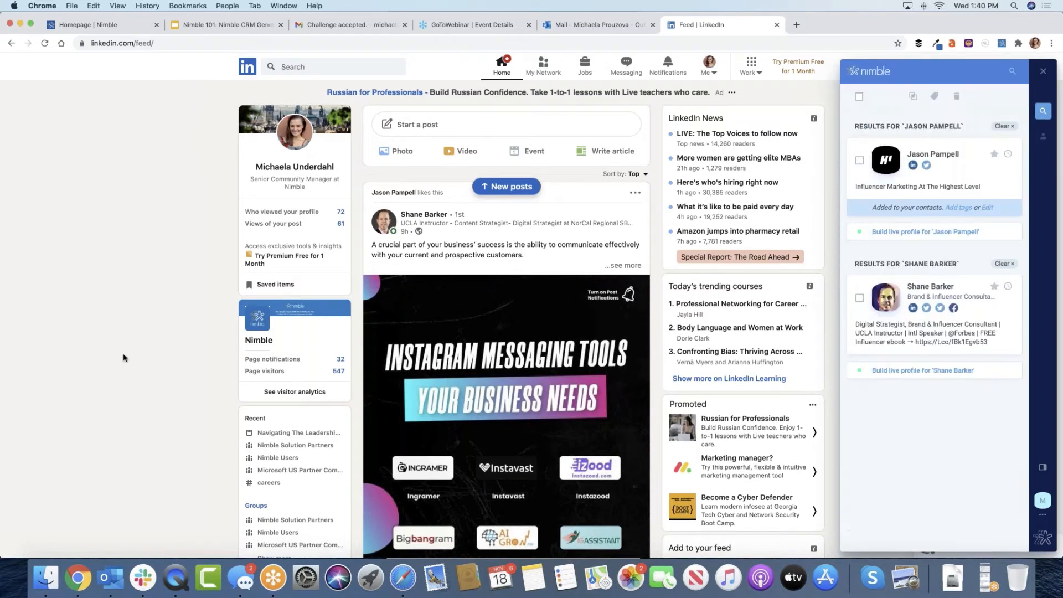
Step: Open the list of people who reacted to the Instagram messaging tools post in the LinkedIn feed
scroll(124, 356, "down", 6)
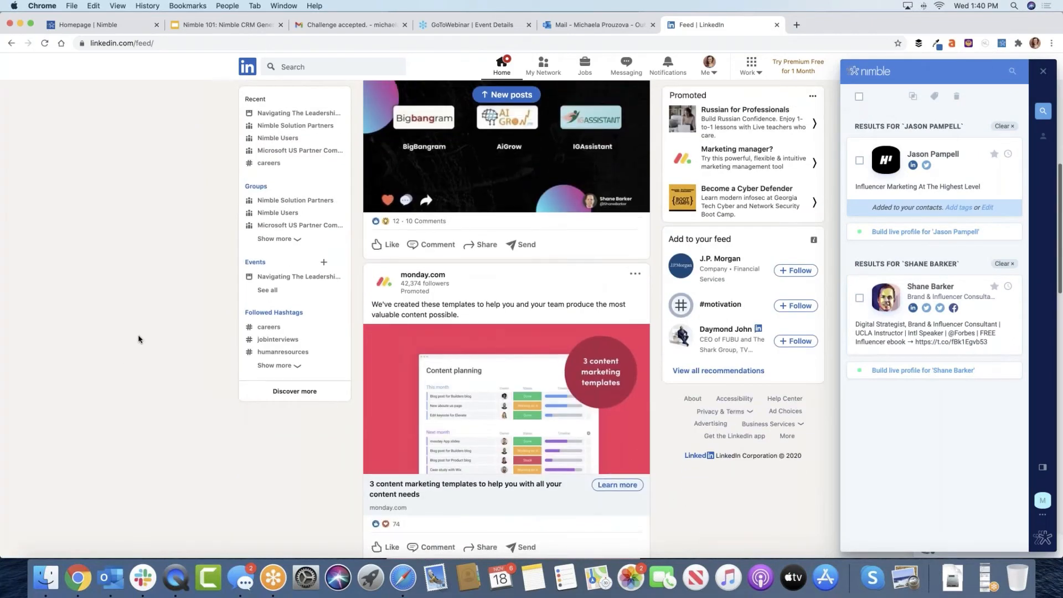
scroll(163, 275, "up", 5)
scroll(164, 275, "up", 2)
scroll(483, 294, "down", 3)
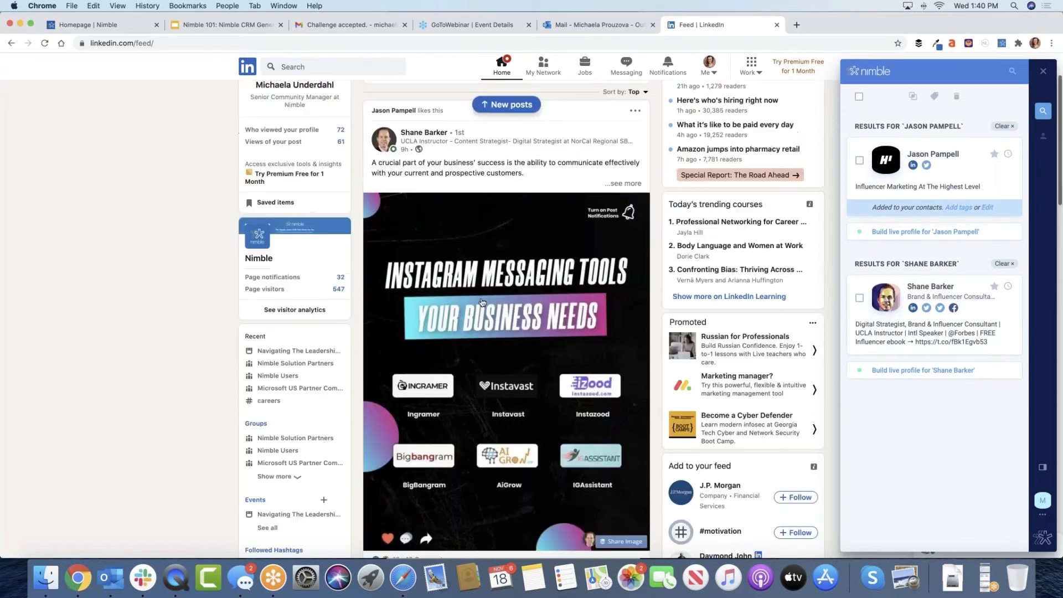
scroll(483, 294, "down", 2)
left_click(395, 385)
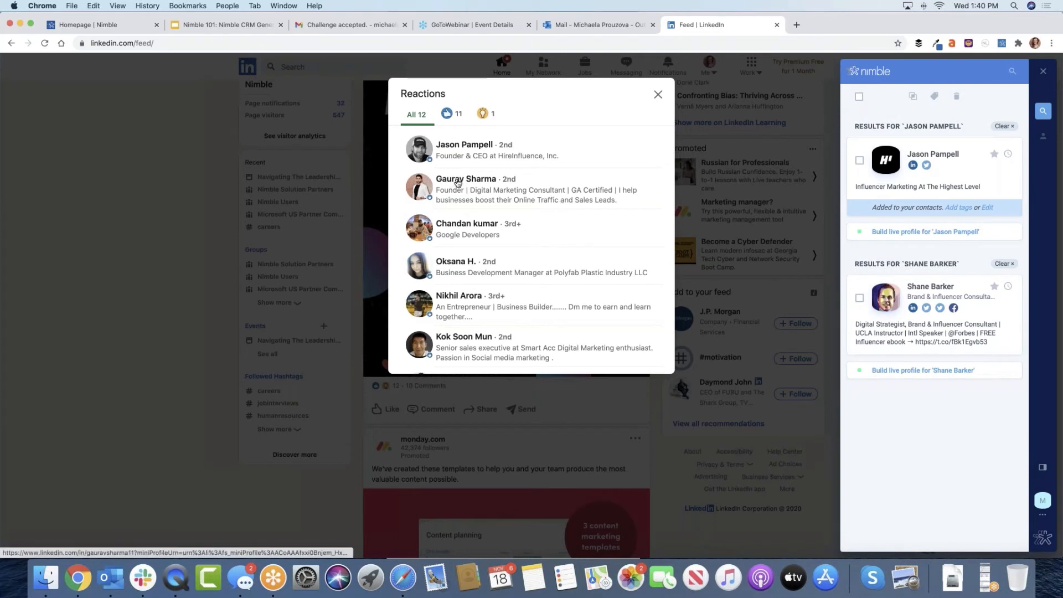
Step: Look up three of the people who reacted to the post in Nimble and select all the contact results
mouse_move(457, 183)
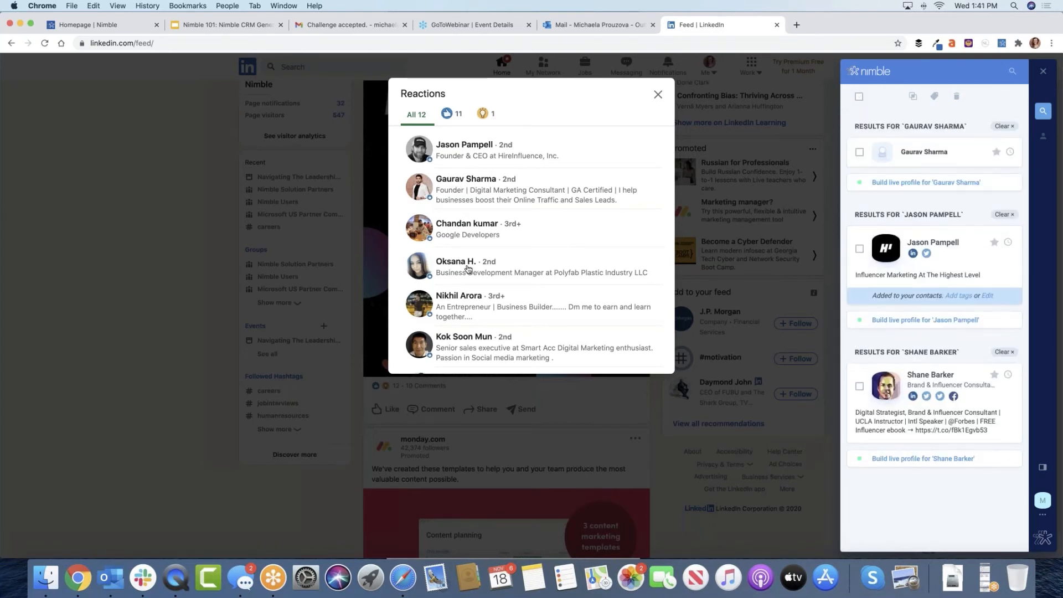
mouse_move(467, 267)
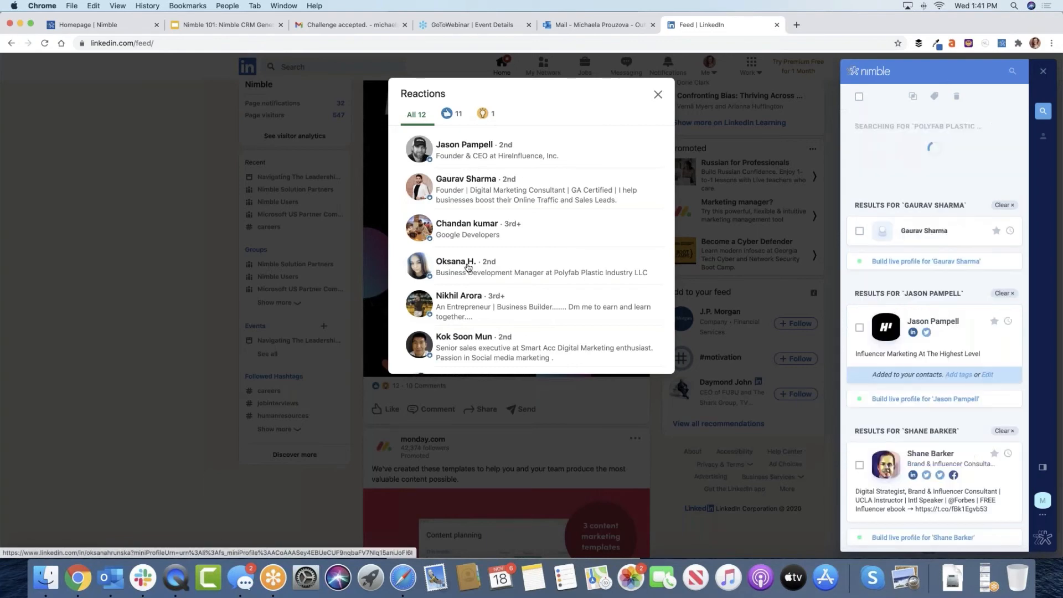
mouse_move(459, 295)
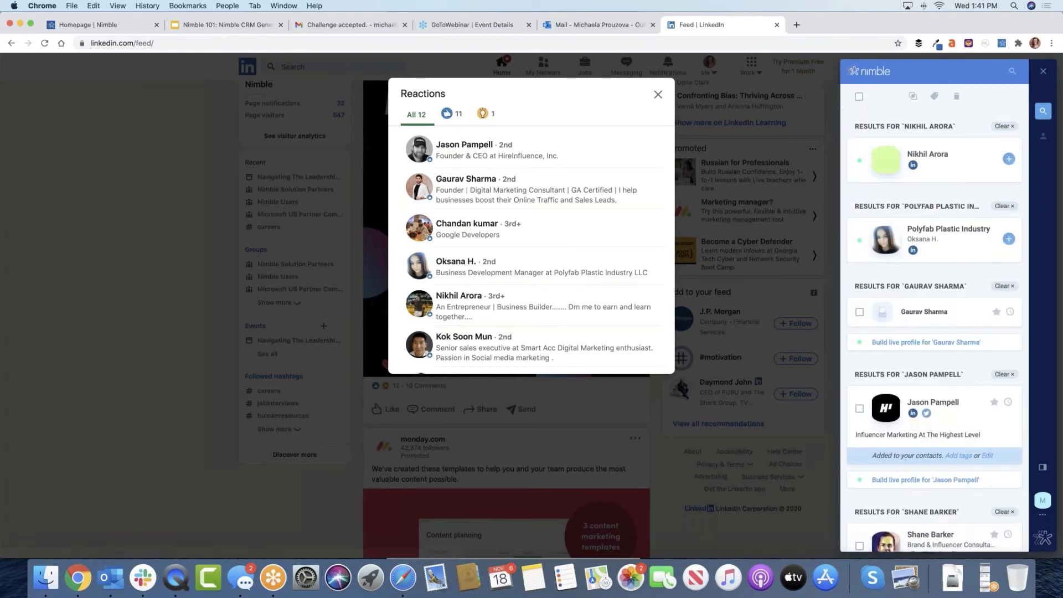
left_click(860, 98)
left_click(657, 95)
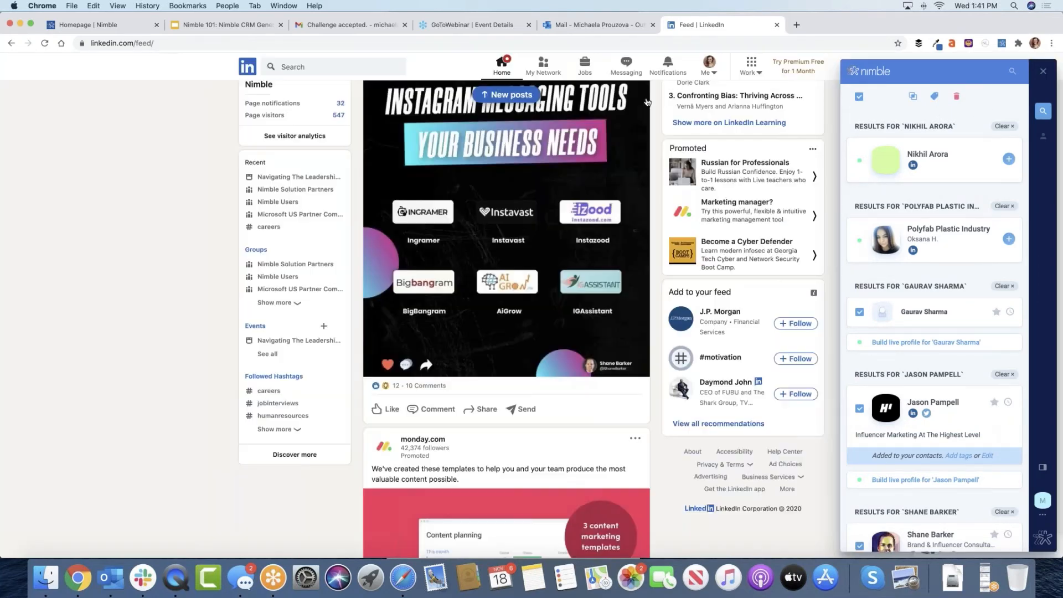
Step: Go to nimble.com to look up the company in the Prospector extension, then close the extension
scroll(507, 318, "up", 2)
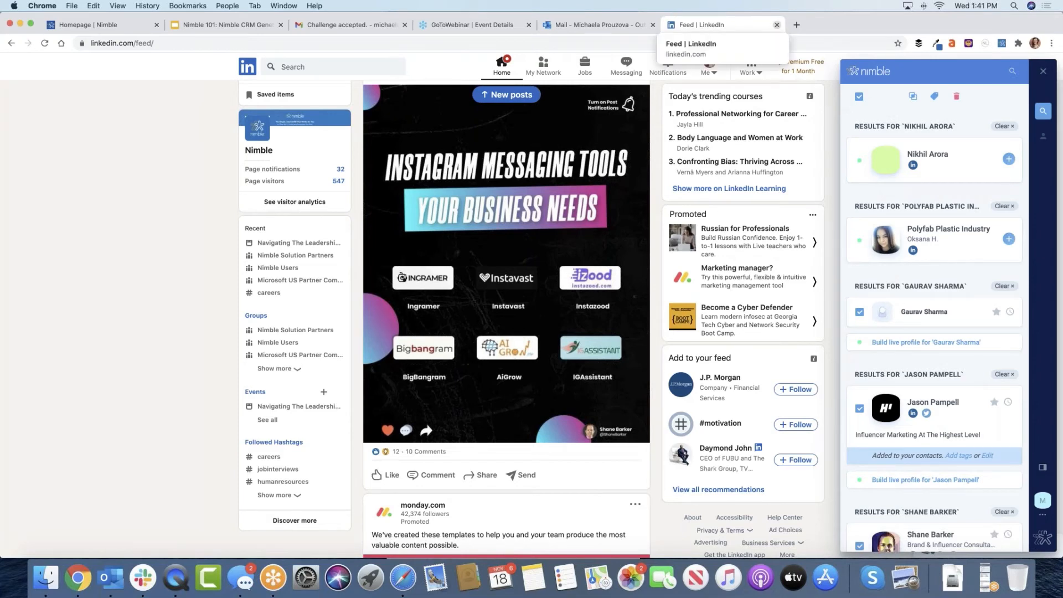
key("super+l")
type("n")
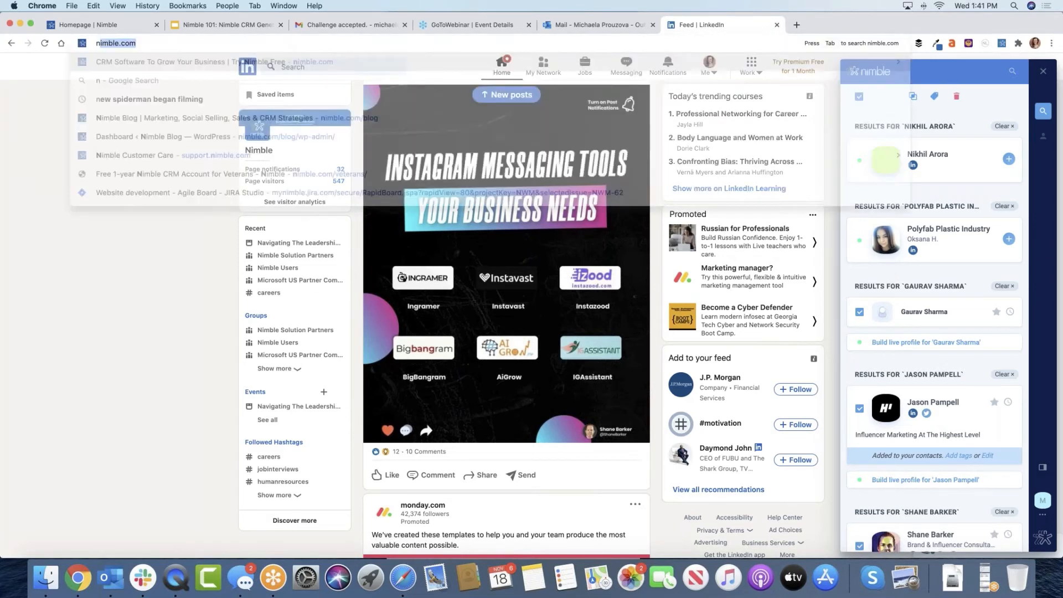
type("imble")
key("Return")
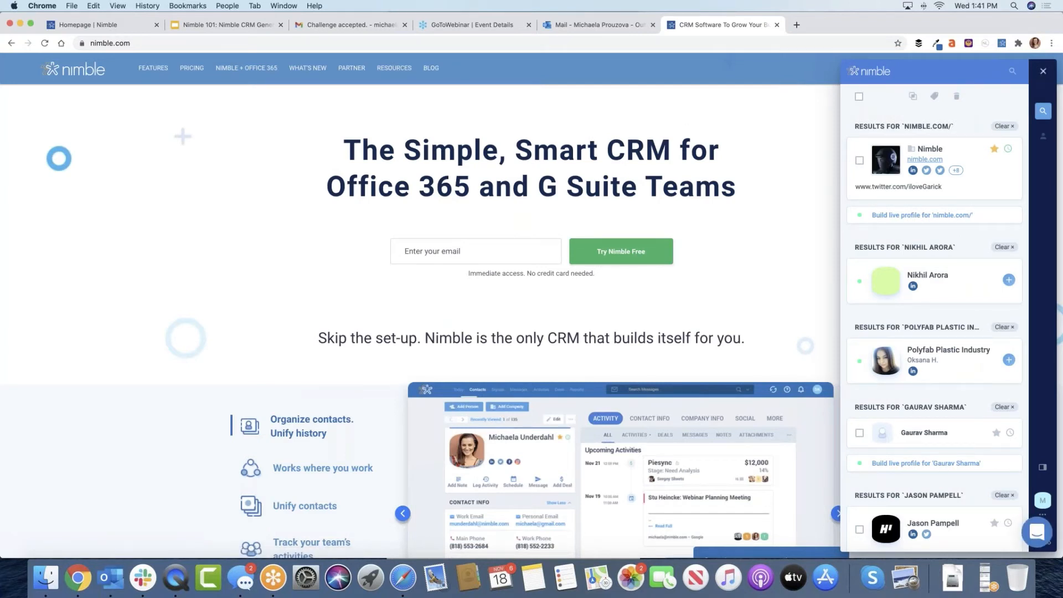
left_click(1043, 71)
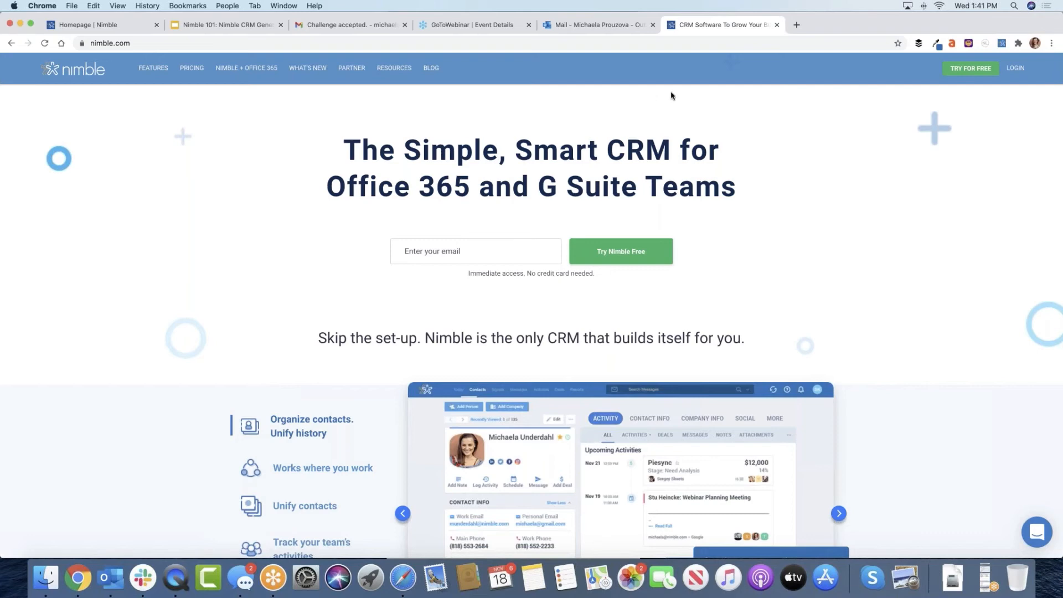
Step: Switch to the Gmail message "Challenge accepted." and view the recipient's Nimble contact record, then return to the results
left_click(332, 27)
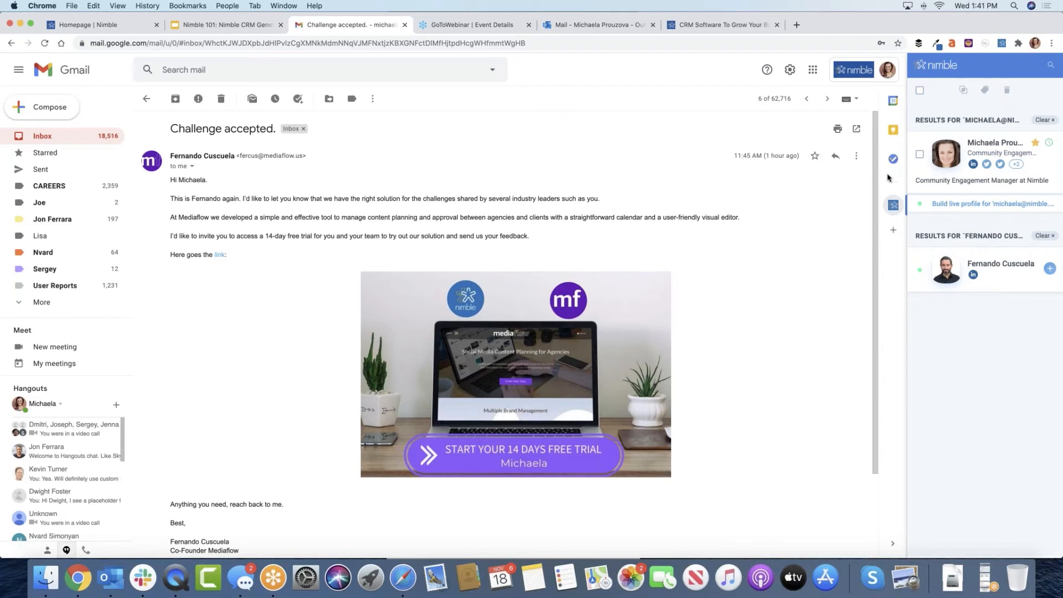
left_click(984, 144)
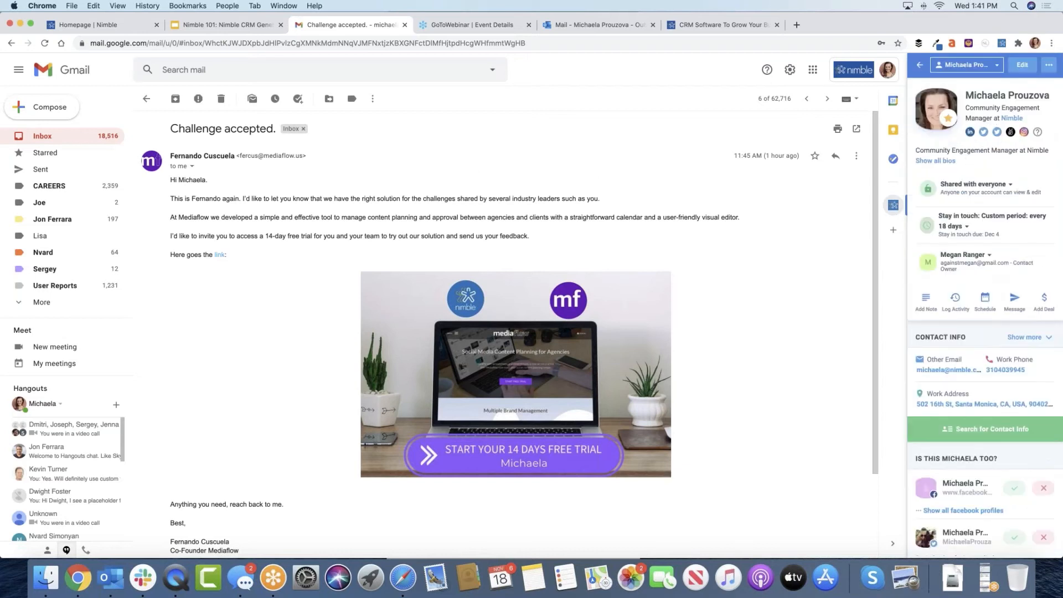
left_click(920, 65)
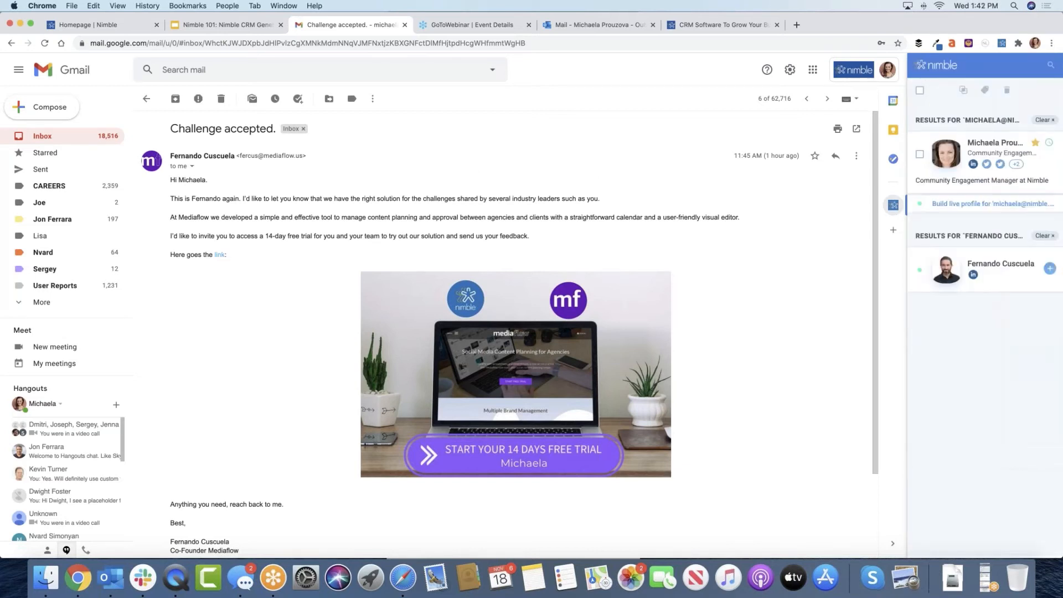
Step: Add the email sender's live profile as a contact and view its Stay in touch and Schedule options
left_click(994, 264)
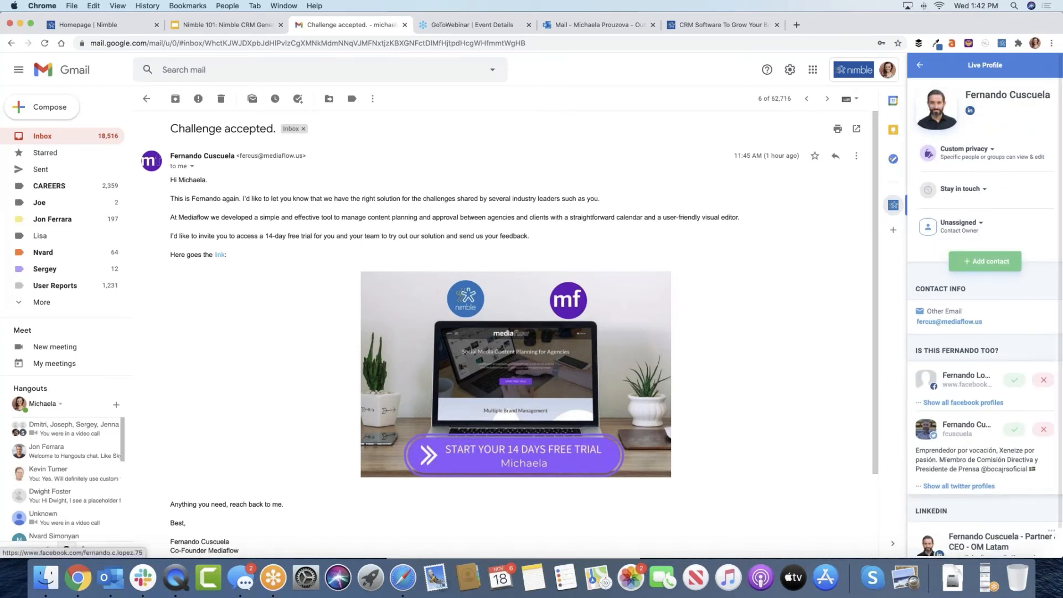
left_click(985, 261)
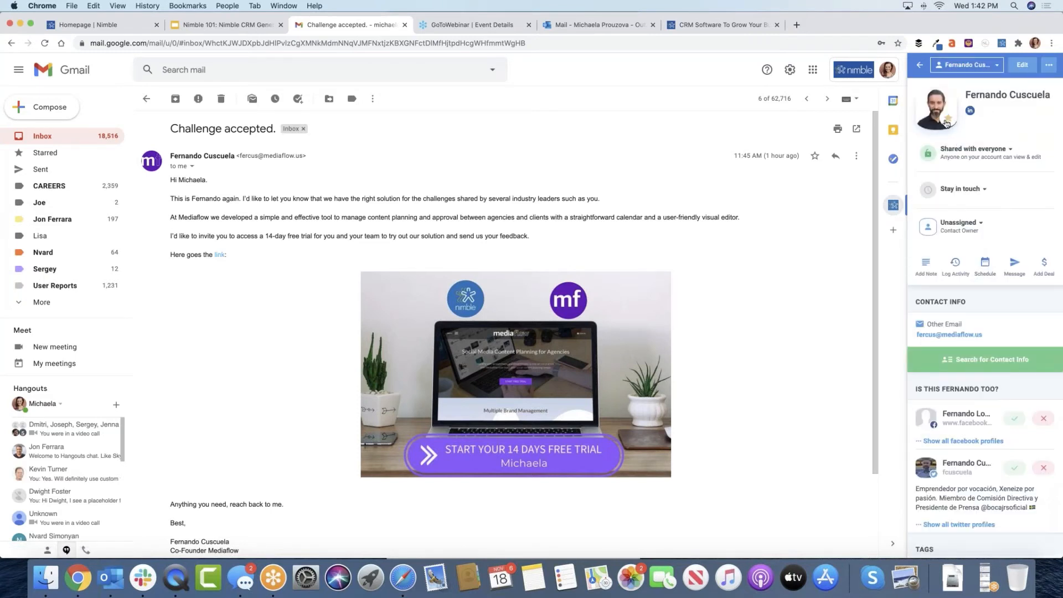
left_click(950, 194)
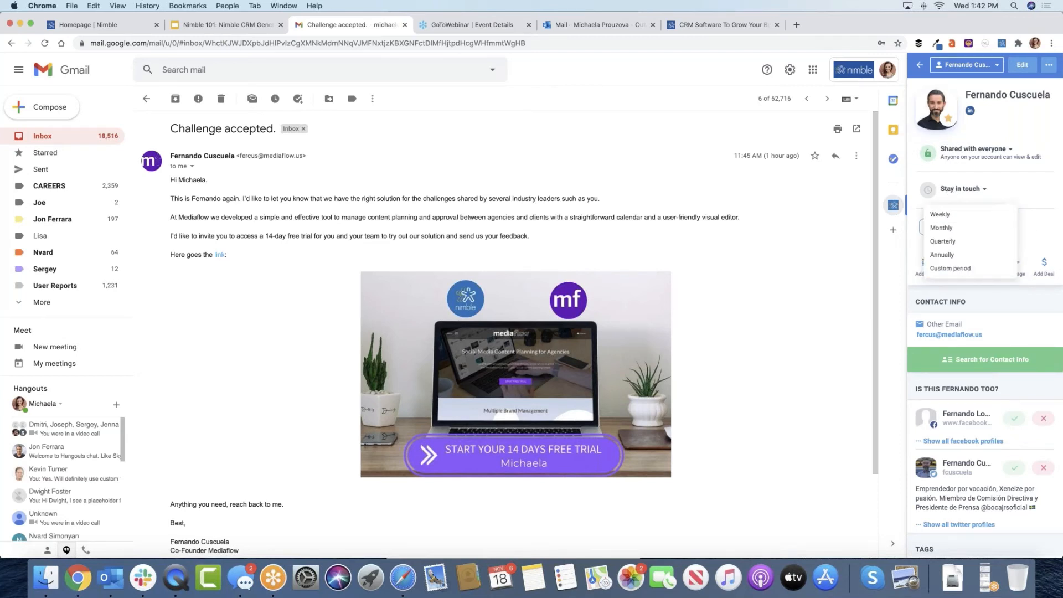
left_click(1051, 221)
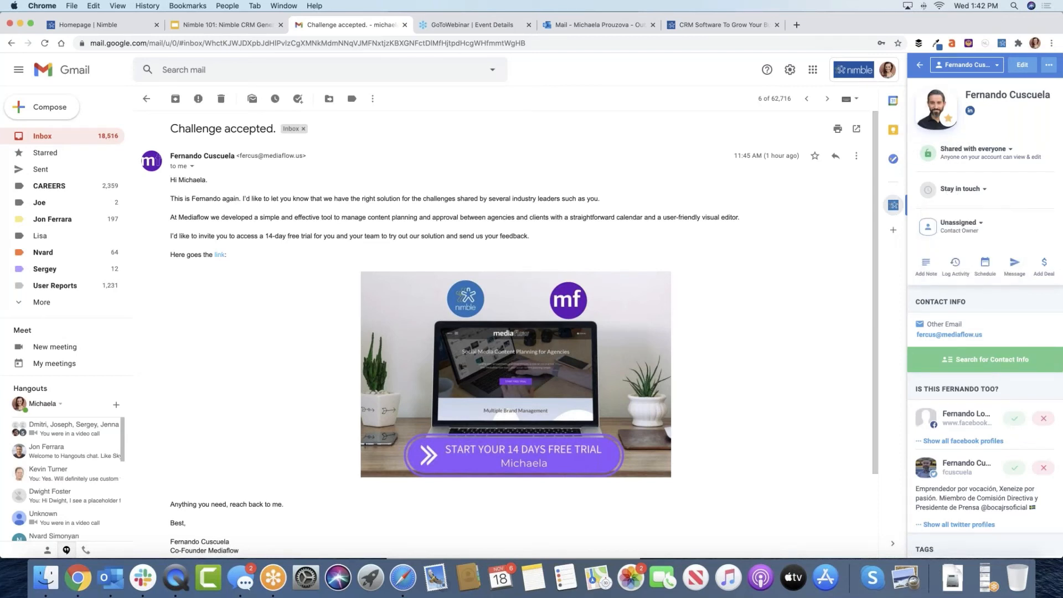
left_click(986, 267)
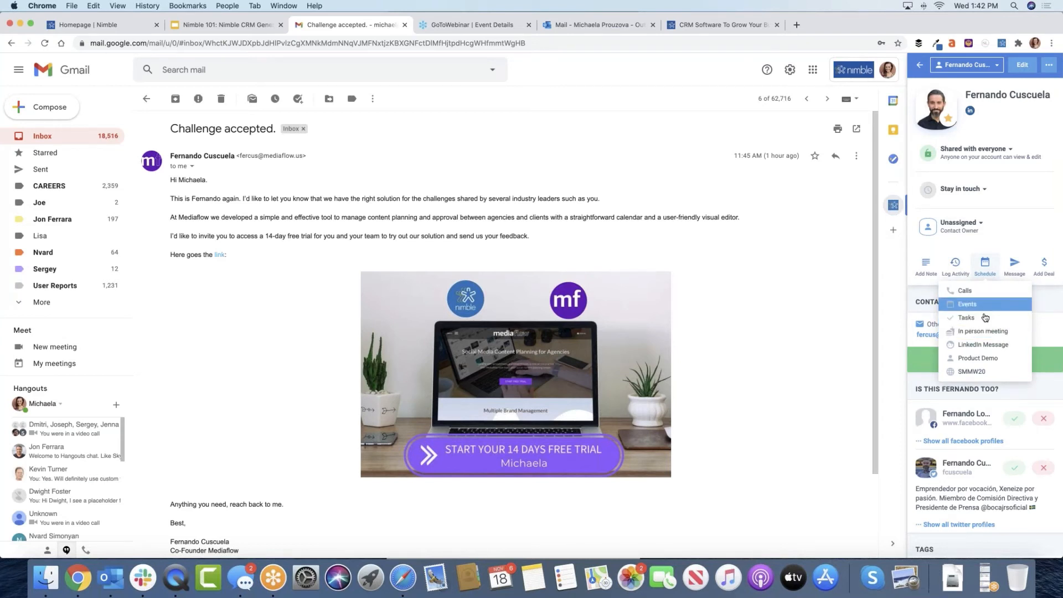
left_click(1041, 304)
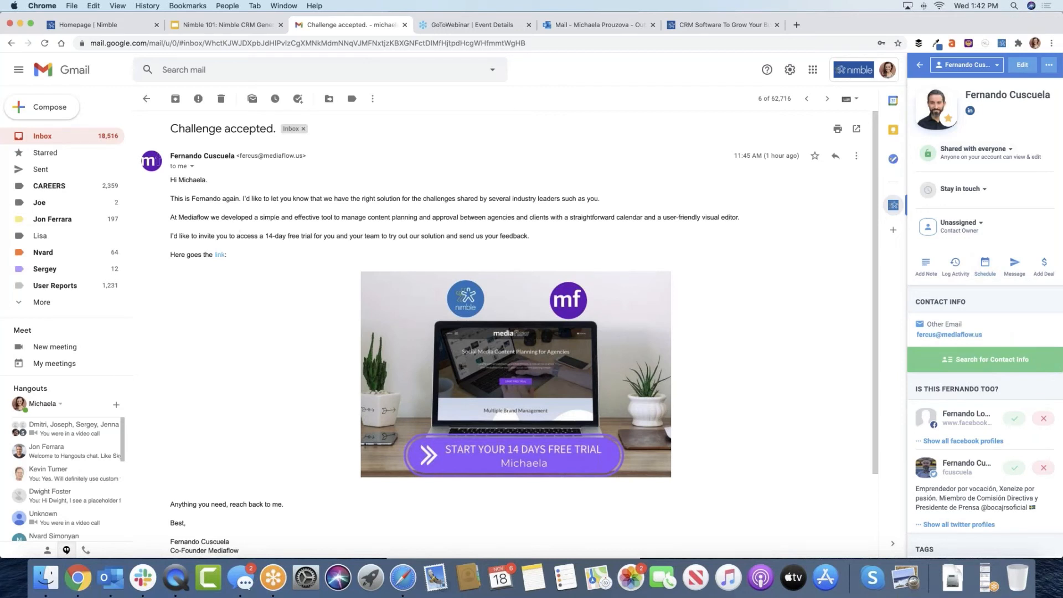
Step: Start a new Gmail message and enable Nimble open and click tracking, declining the desktop notifications
left_click(47, 115)
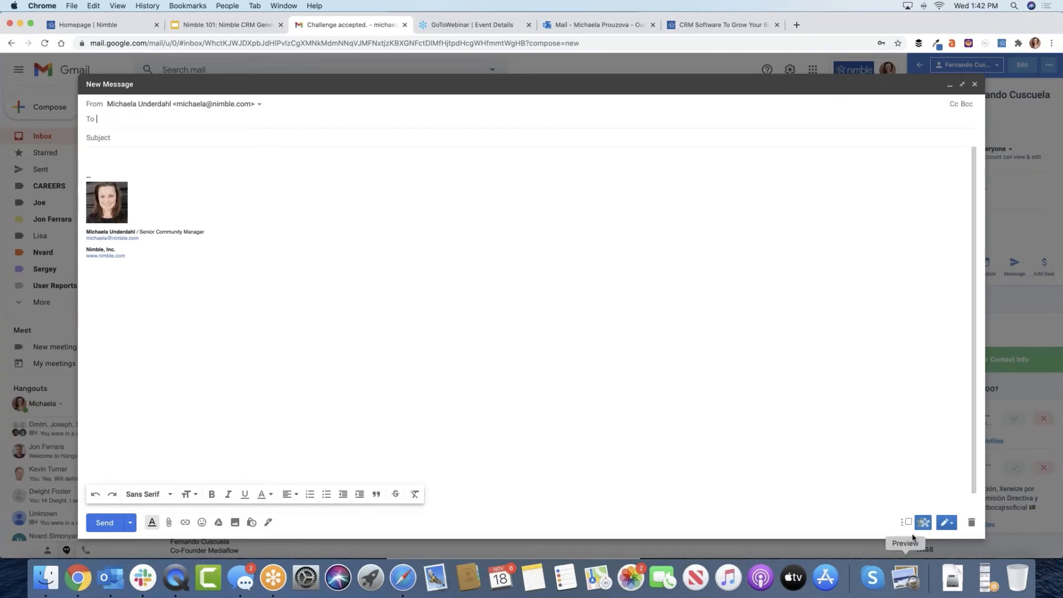
mouse_move(909, 523)
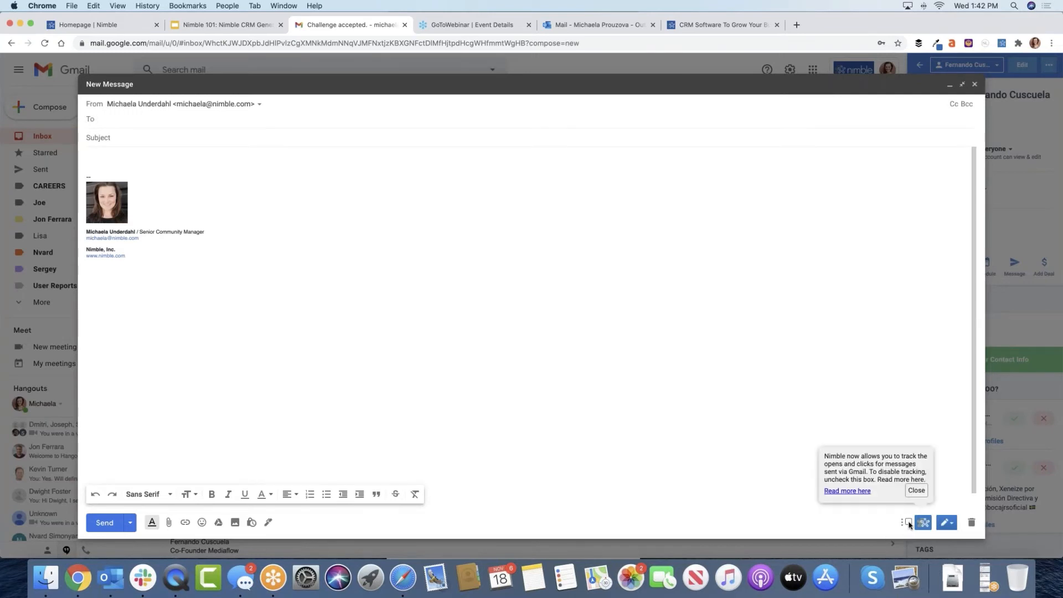
left_click(917, 491)
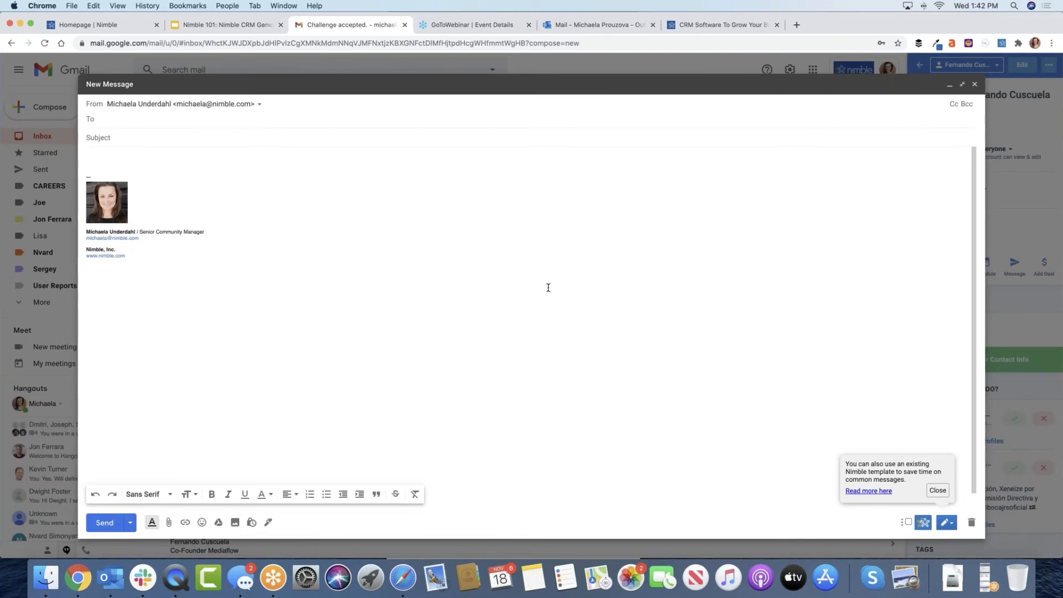
left_click(909, 522)
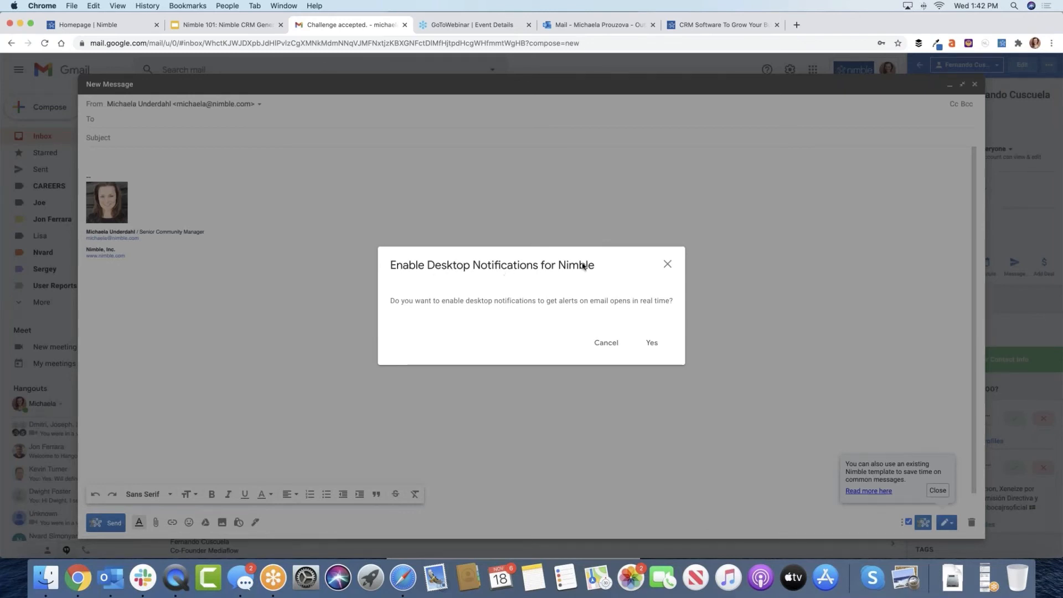
left_click(667, 266)
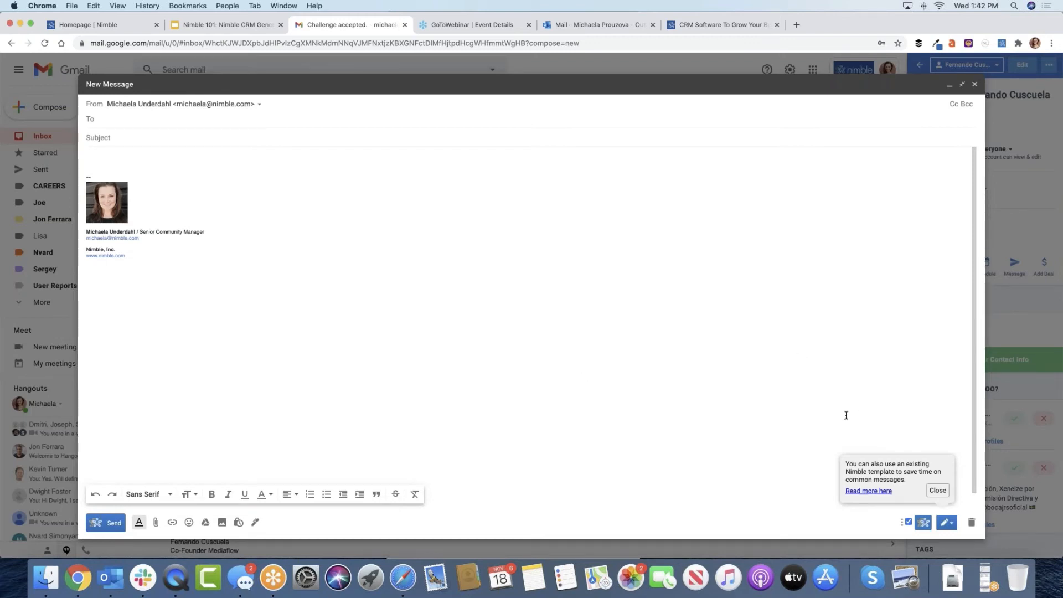
Step: View the Nimble email templates available for the message, then close the draft without applying one
left_click(953, 522)
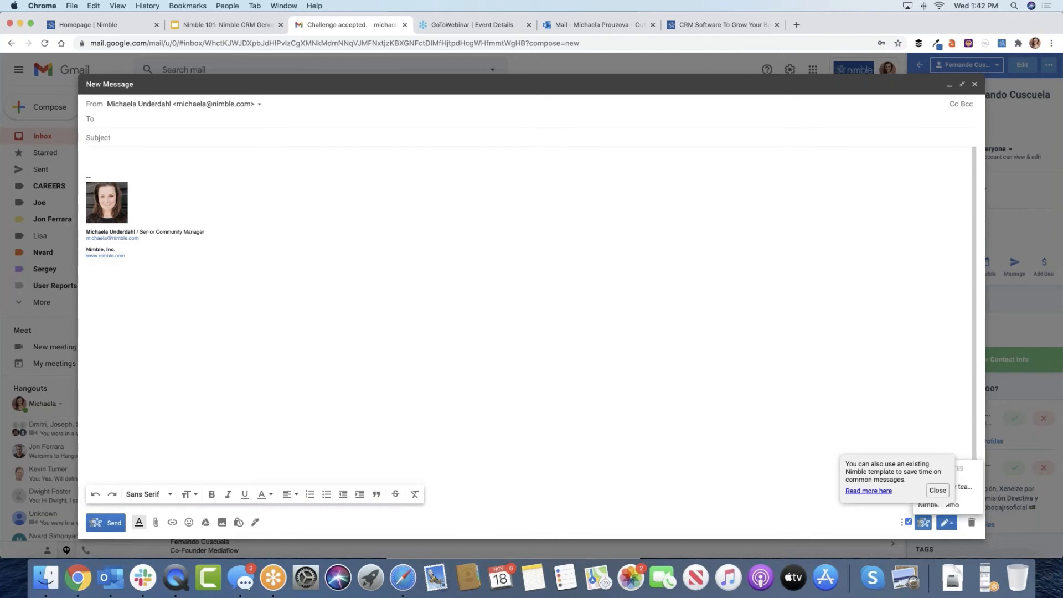
left_click(945, 491)
left_click(946, 524)
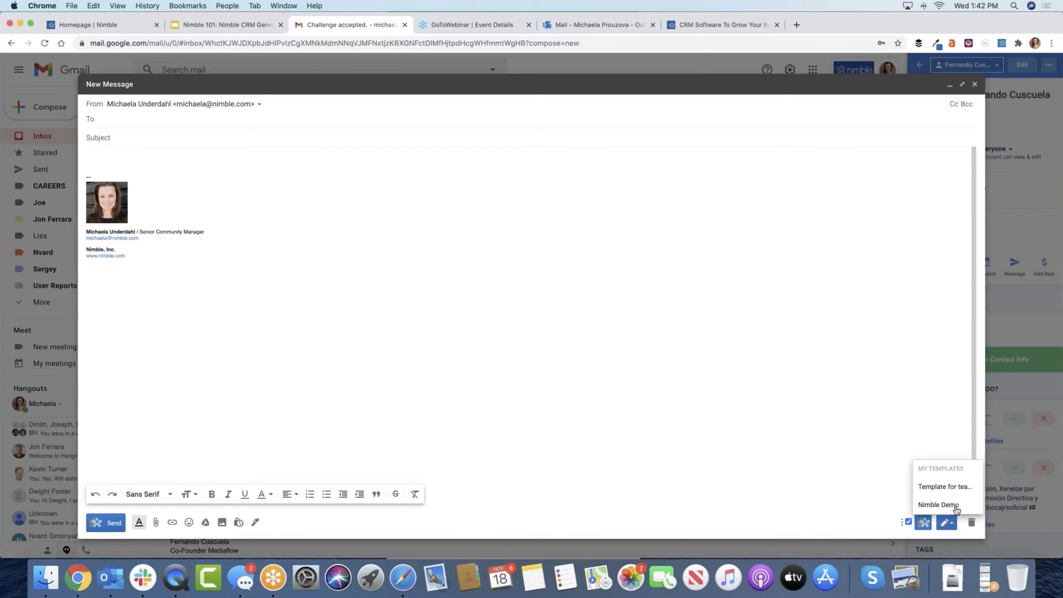
left_click(618, 282)
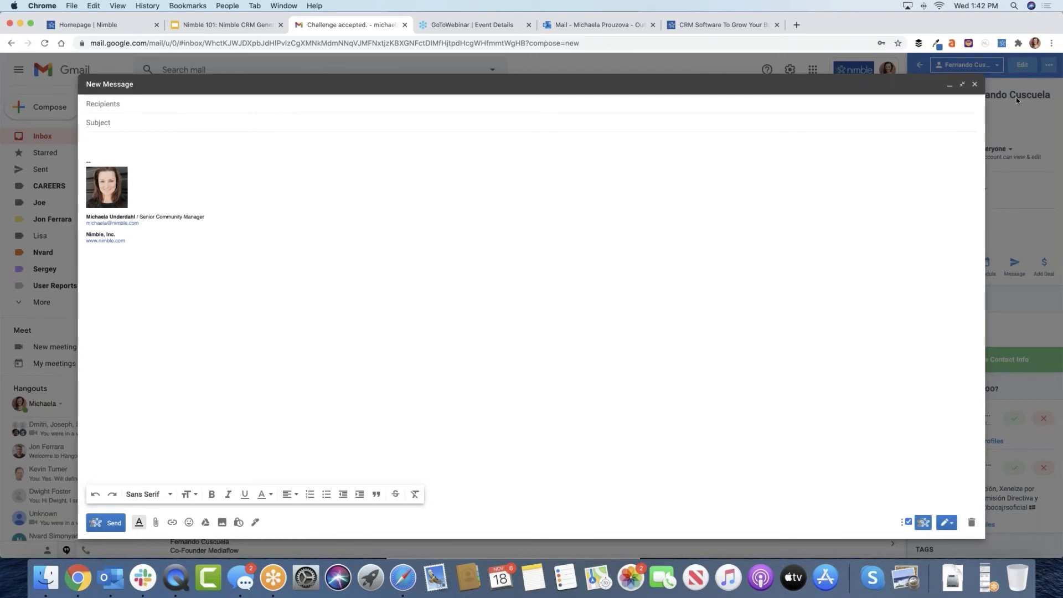
left_click(974, 85)
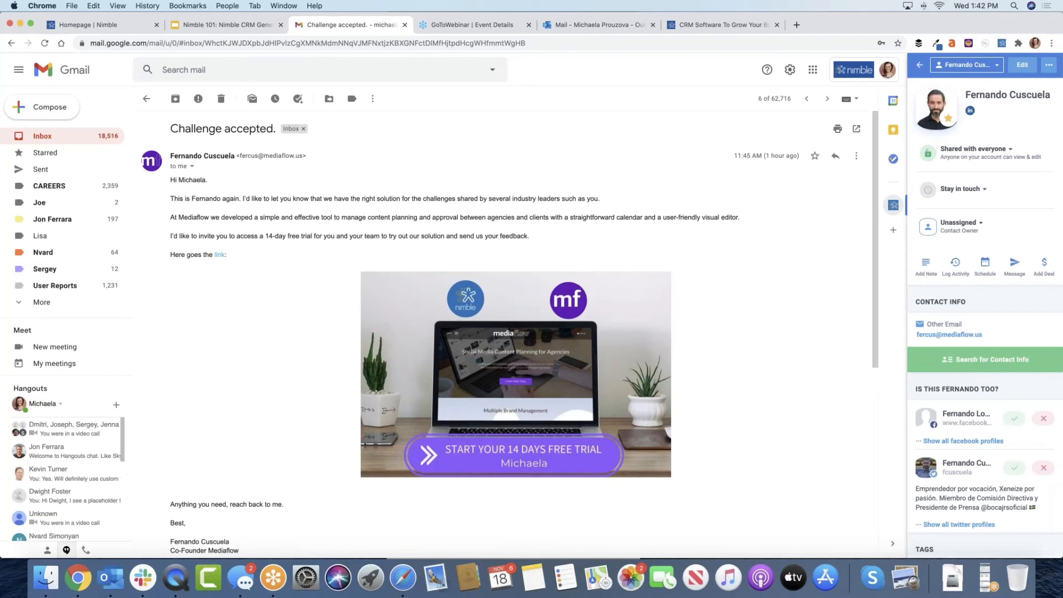
Step: Switch to Outlook and reopen the Nimble add-in for the "Follow Up" email
left_click(593, 24)
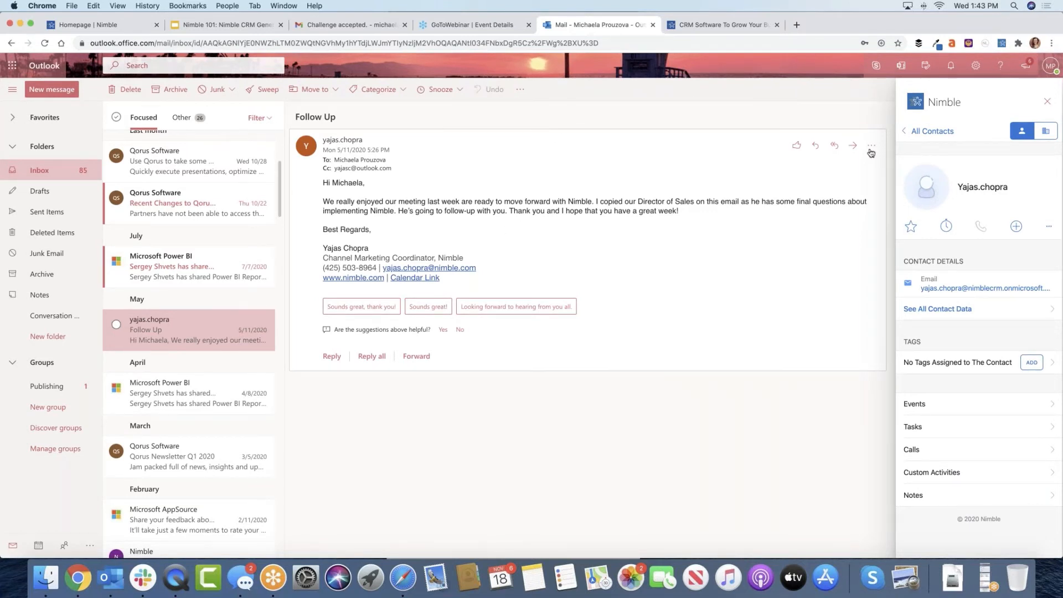
left_click(1047, 101)
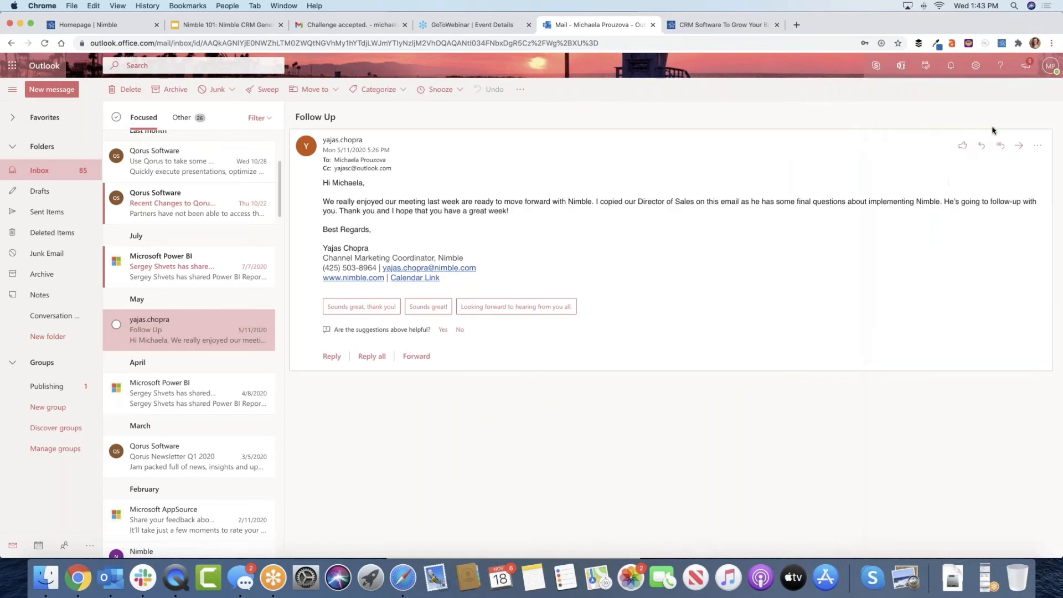
left_click(1039, 152)
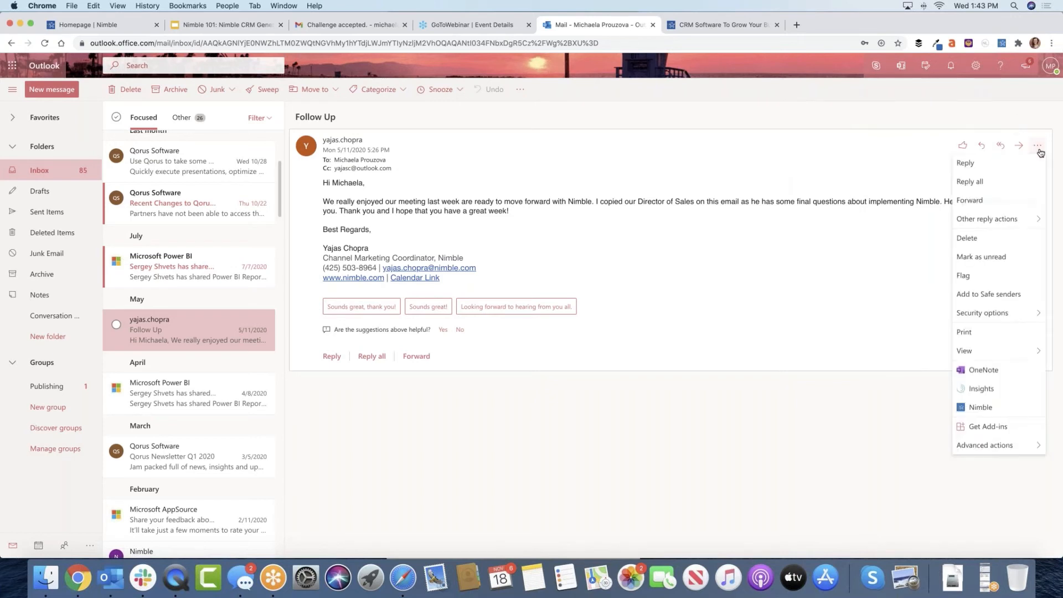
left_click(988, 409)
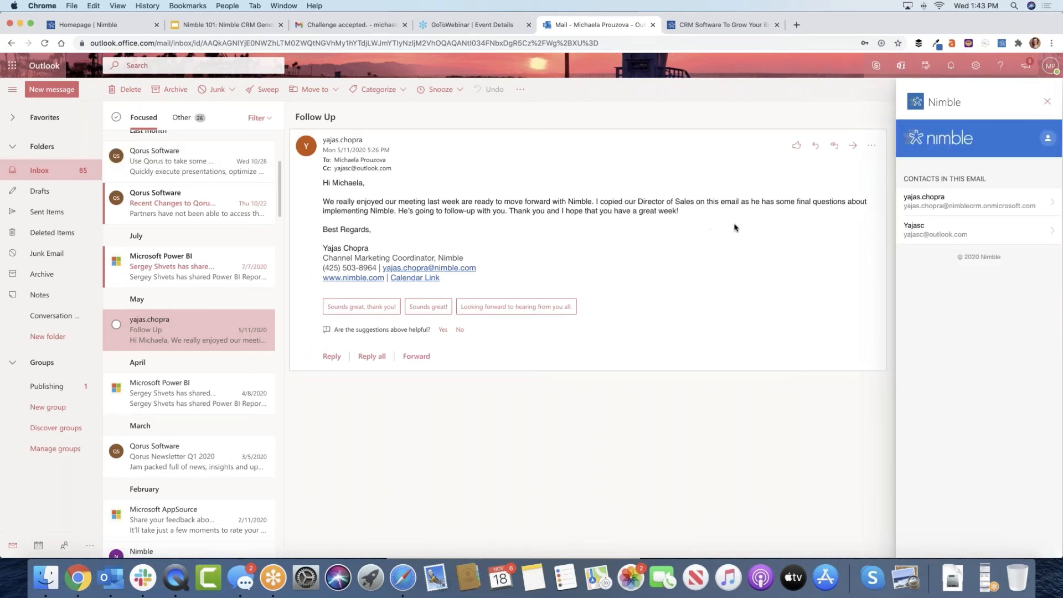
Step: View the email sender's Nimble profile, its action options and the full contact data
left_click(973, 211)
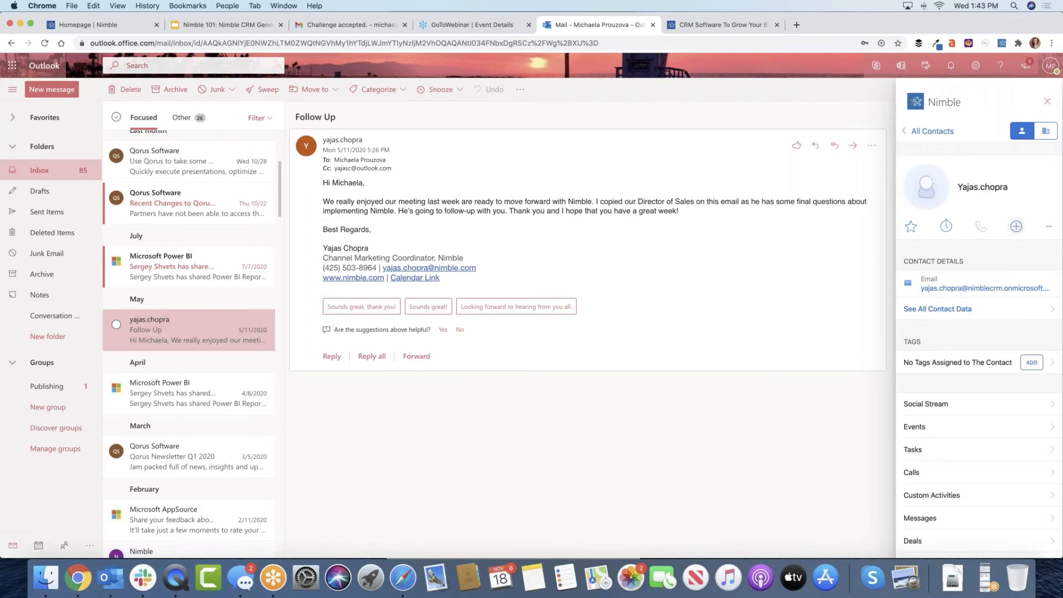
left_click(1049, 226)
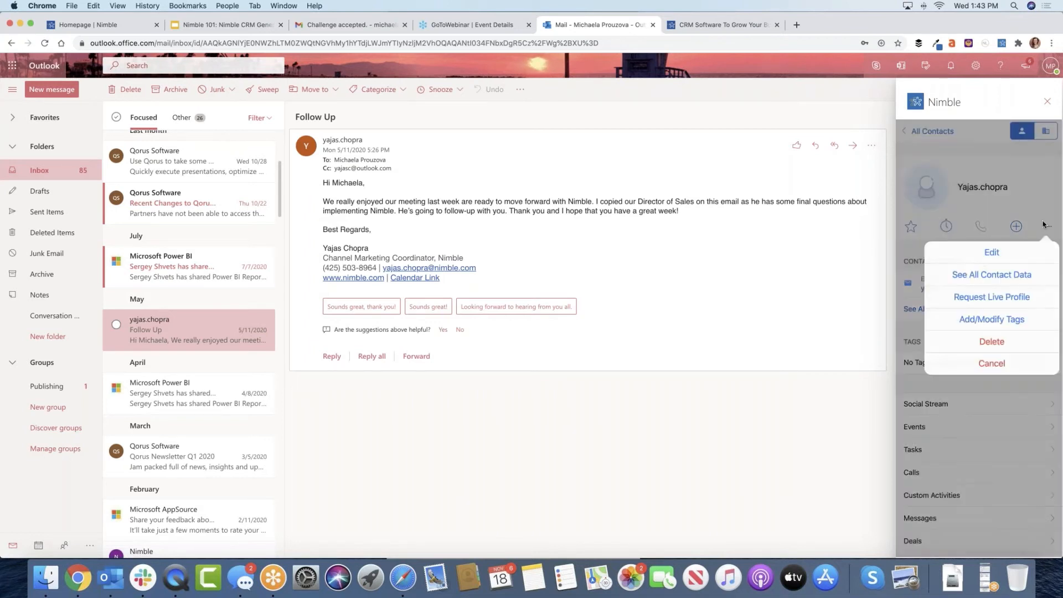
left_click(1014, 387)
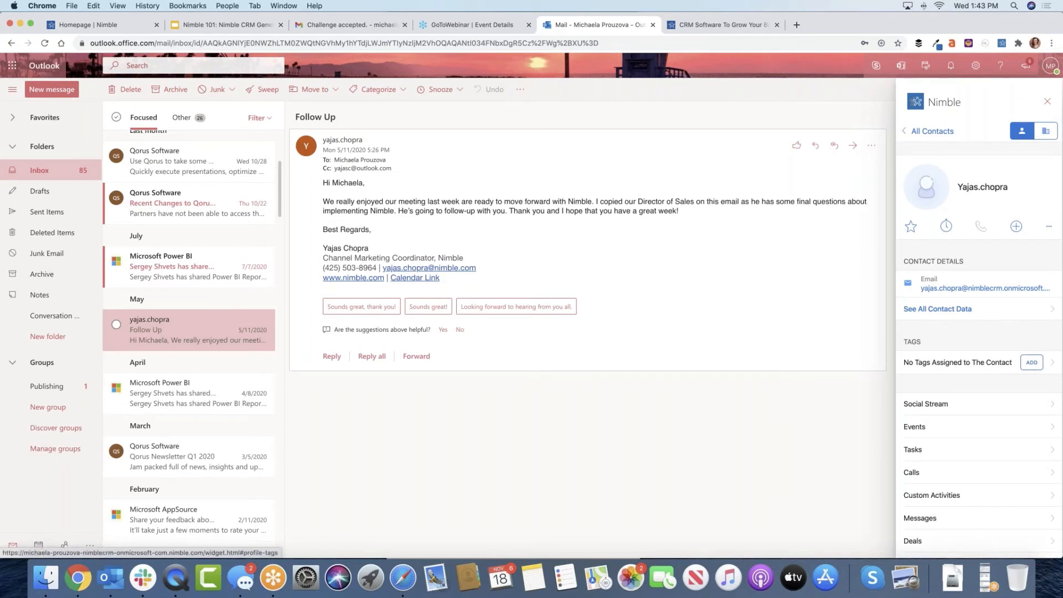
left_click(962, 308)
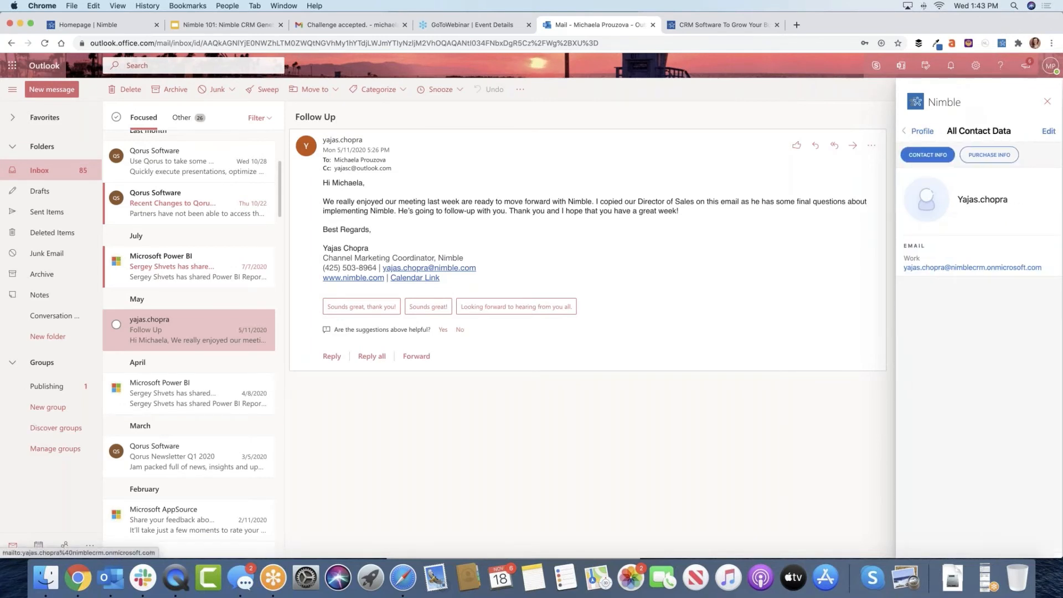
left_click(919, 131)
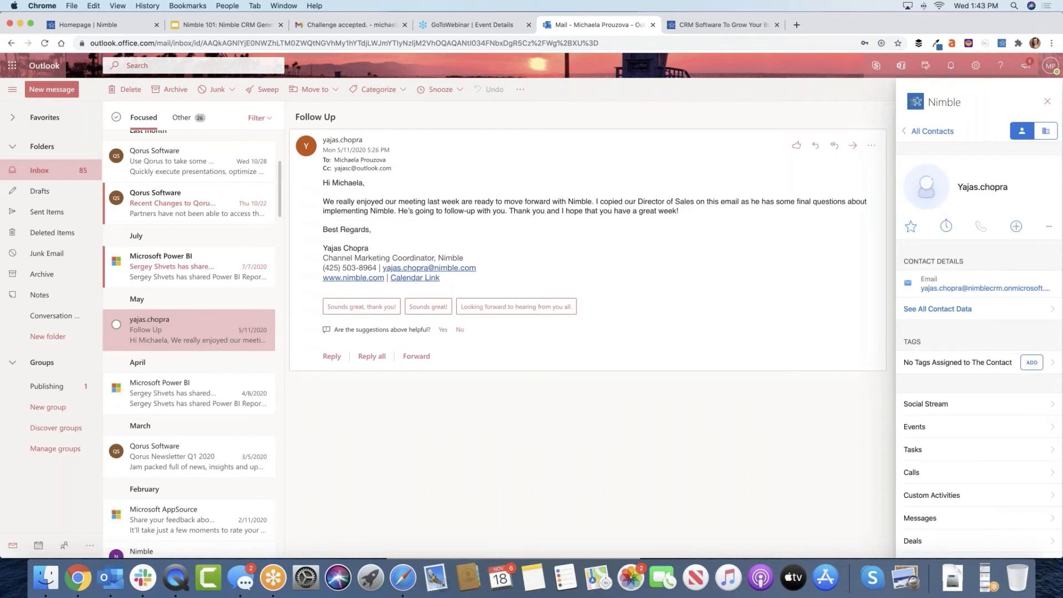
Step: Mark the contact as important and view its stay-in-touch reminder intervals and the types of activity that can be added
left_click(946, 226)
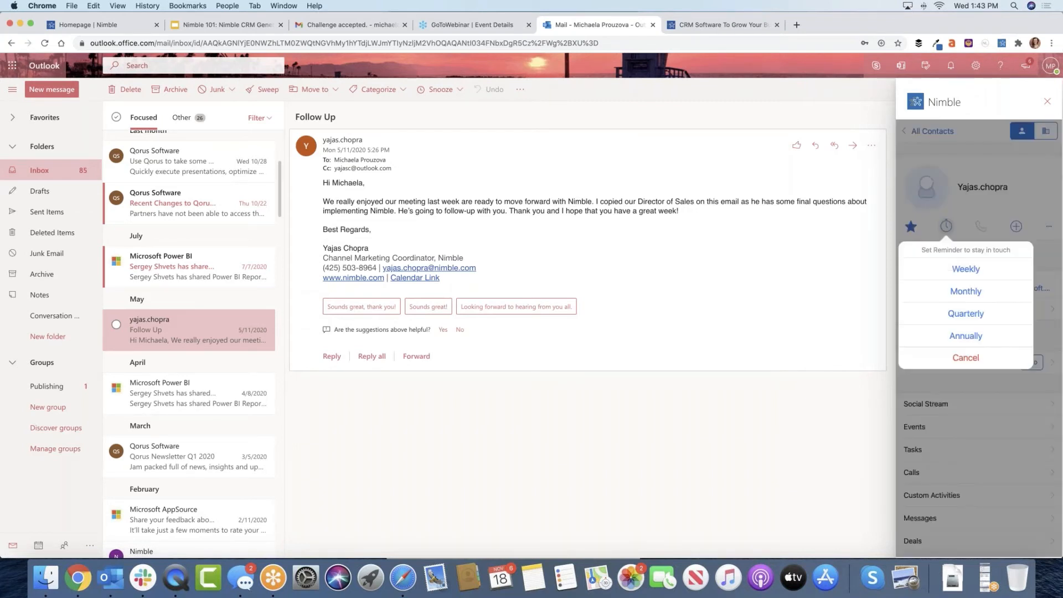
left_click(1028, 214)
left_click(1017, 226)
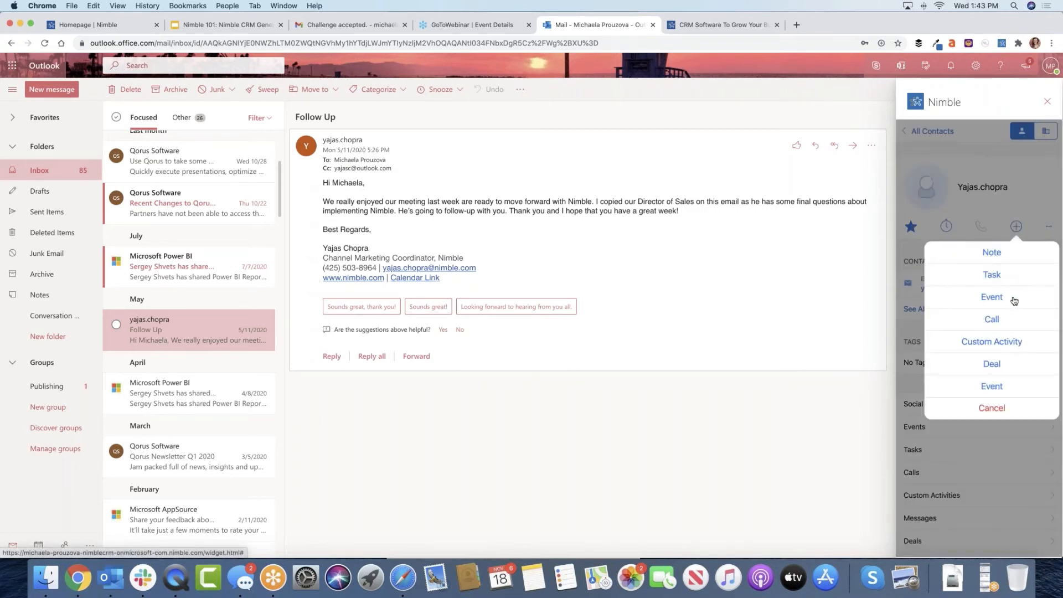
left_click(1012, 176)
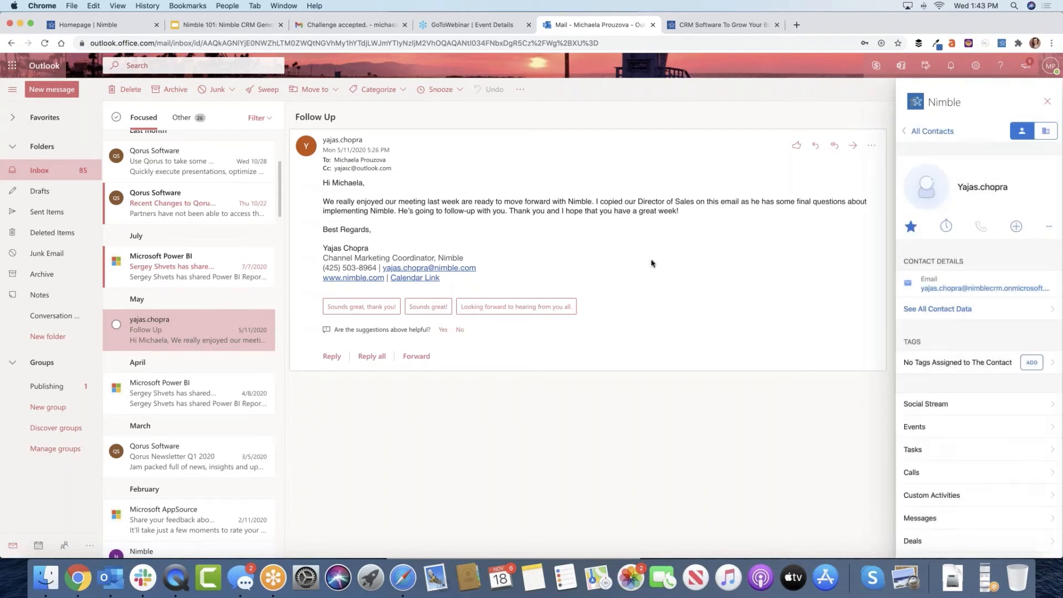
Step: Switch to the Outlook desktop app and reload the Nimble Contacts add-in for the "Follow Up" email
left_click(109, 588)
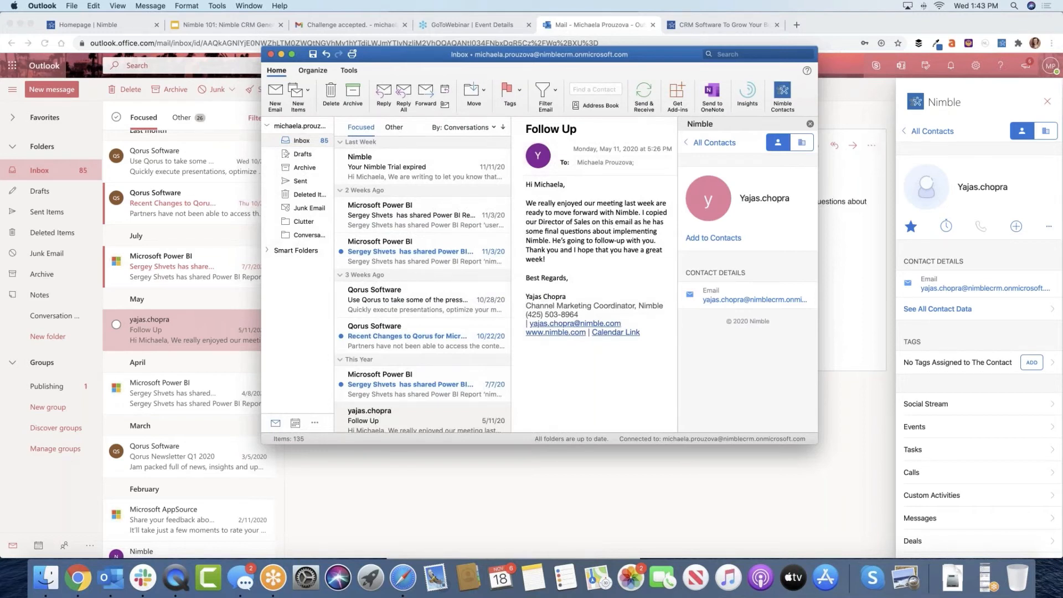
left_click(784, 94)
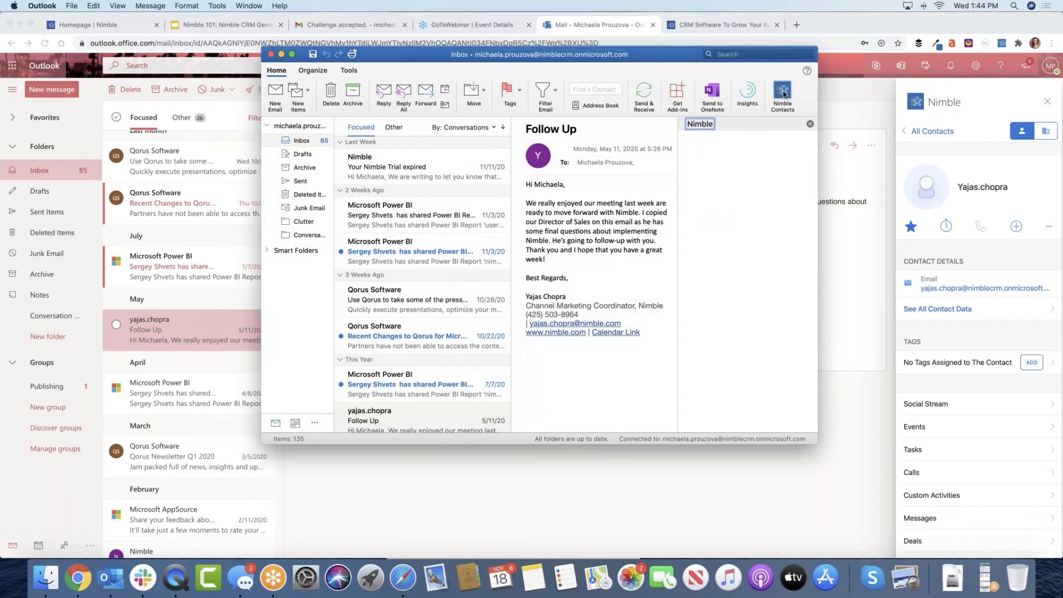
left_click(810, 124)
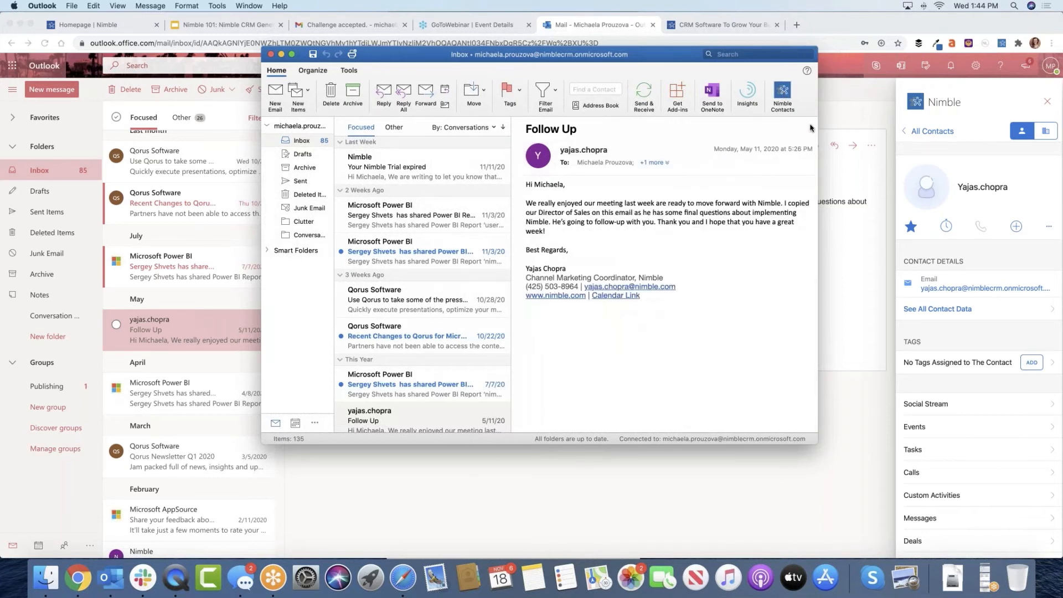
left_click(783, 93)
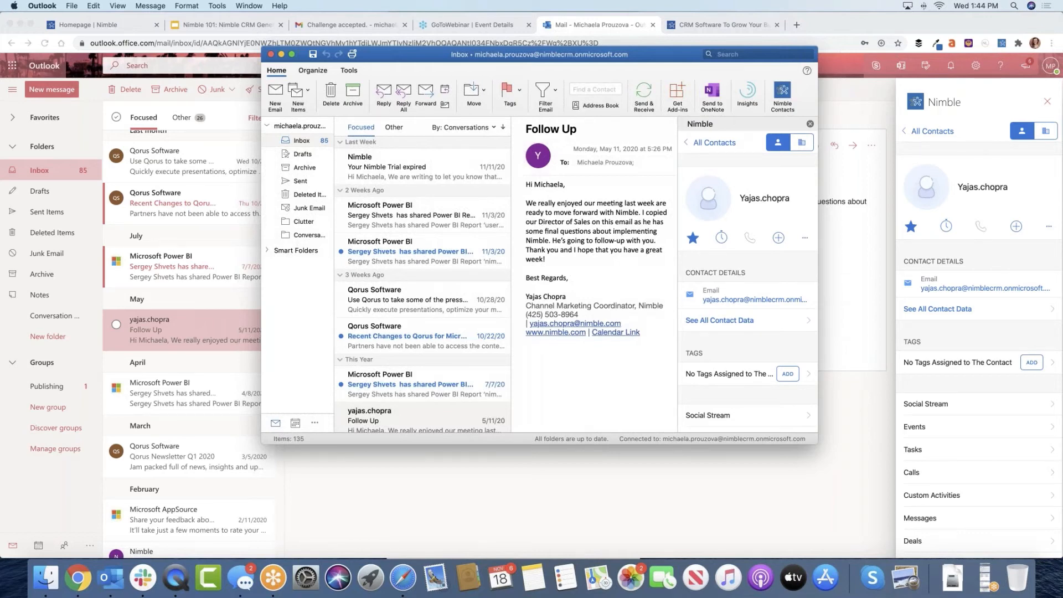
Step: Switch to the phone mirrored in QuickTime Player and examine the Nimble mobile app's agenda, contact categories and deals
left_click(600, 27)
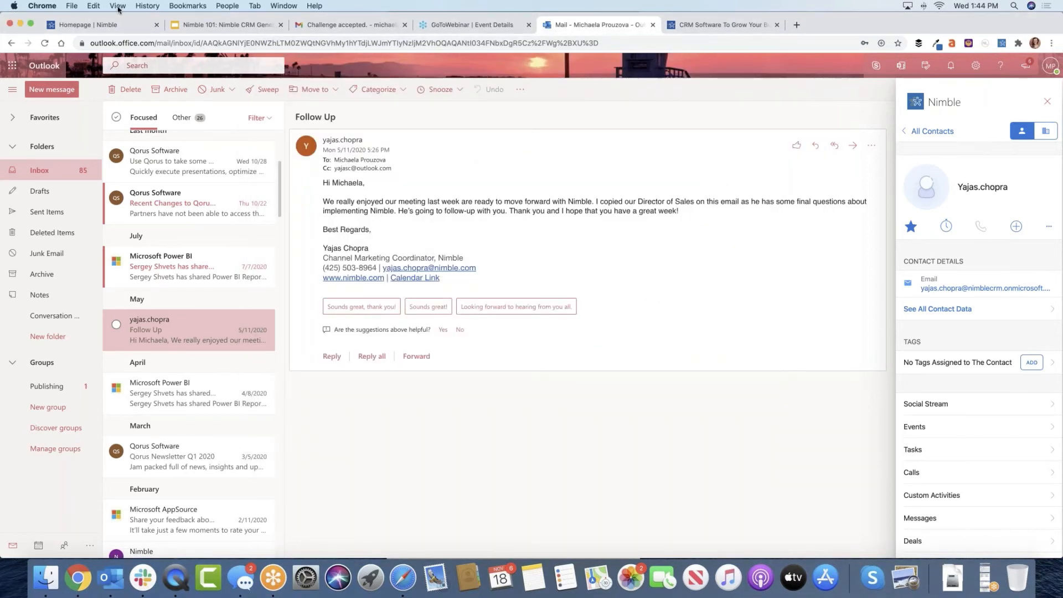
left_click(119, 26)
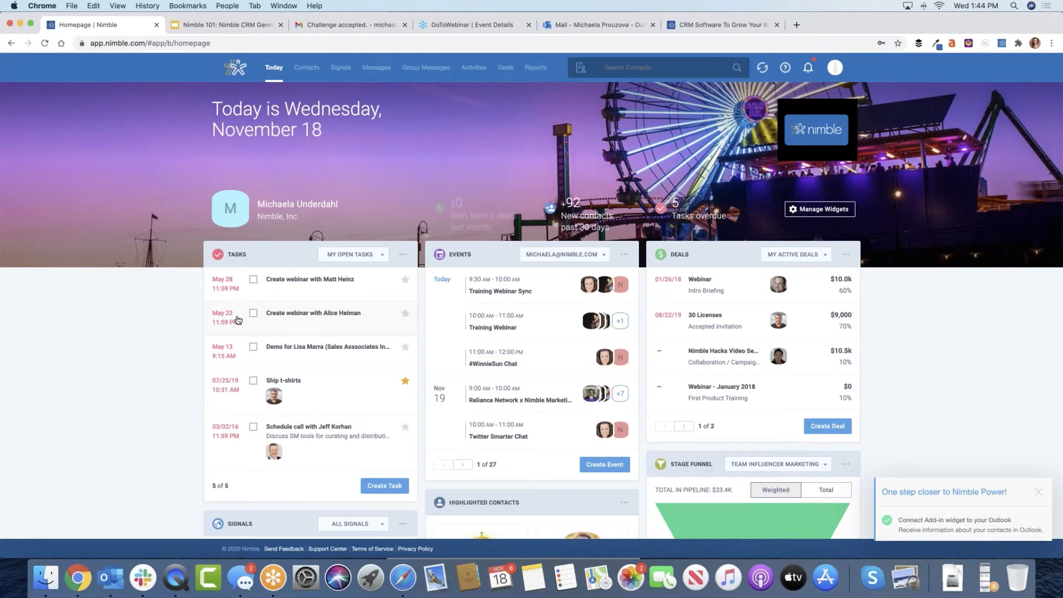
left_click(177, 573)
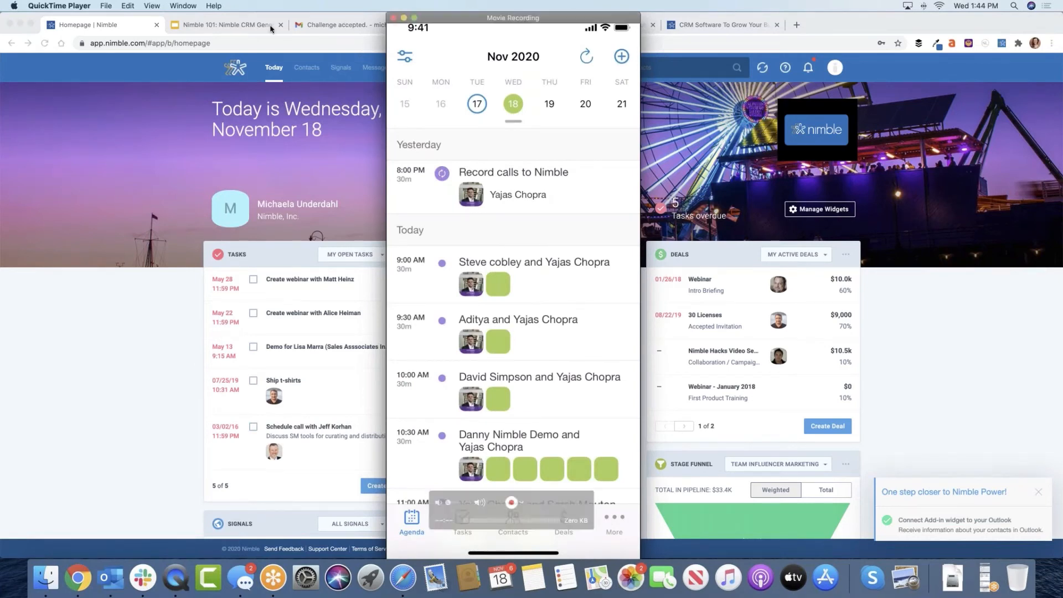
left_click(221, 30)
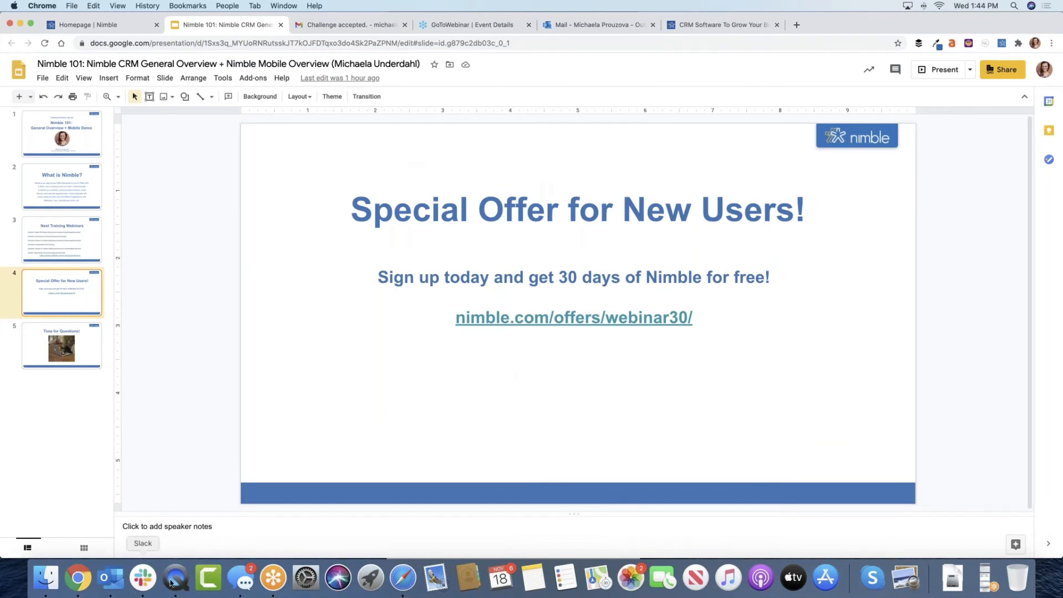
left_click(176, 579)
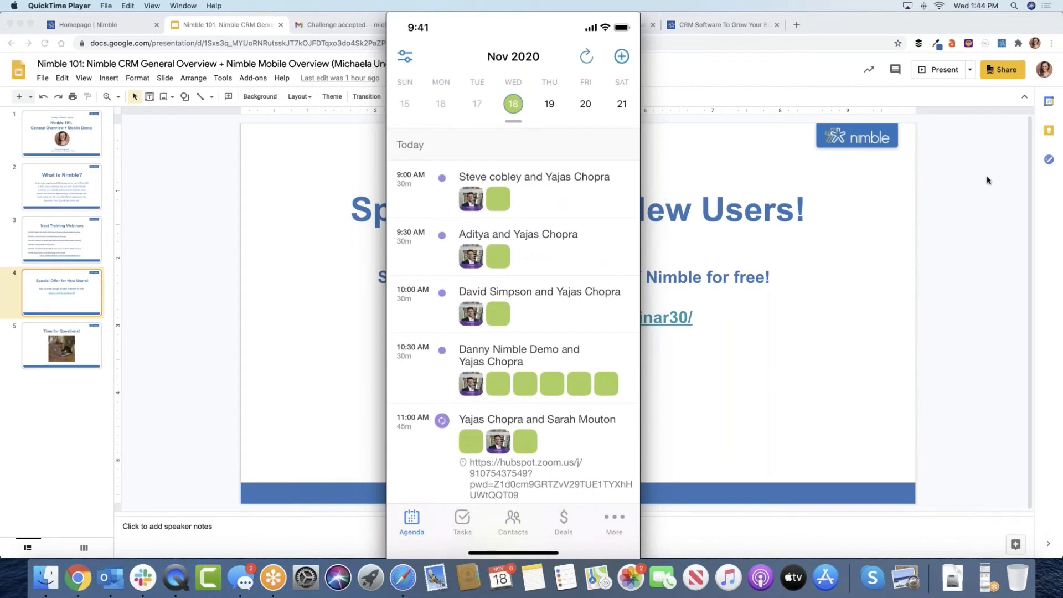
mouse_move(415, 540)
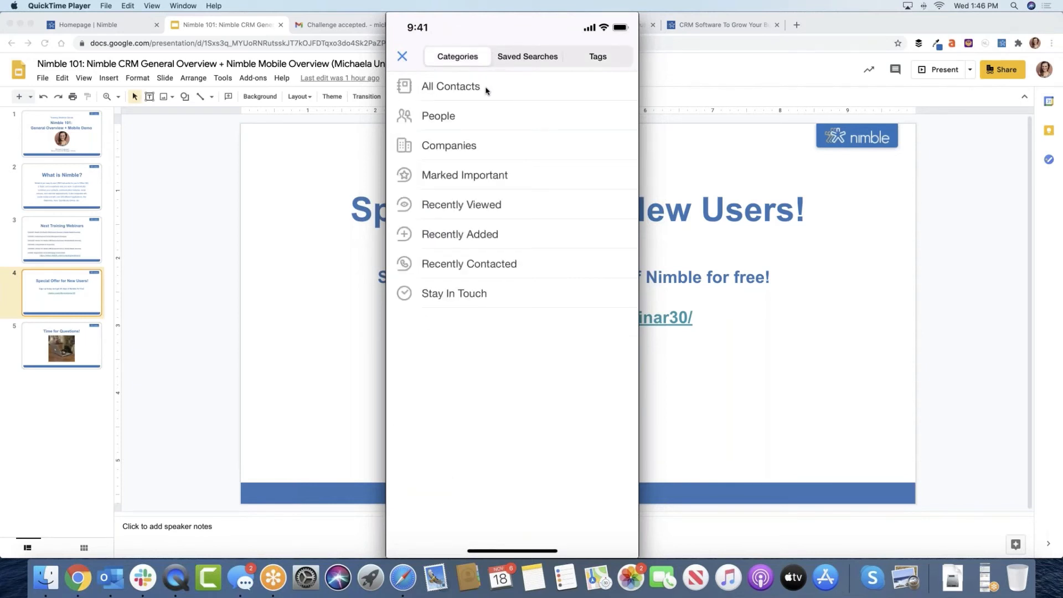
mouse_move(487, 105)
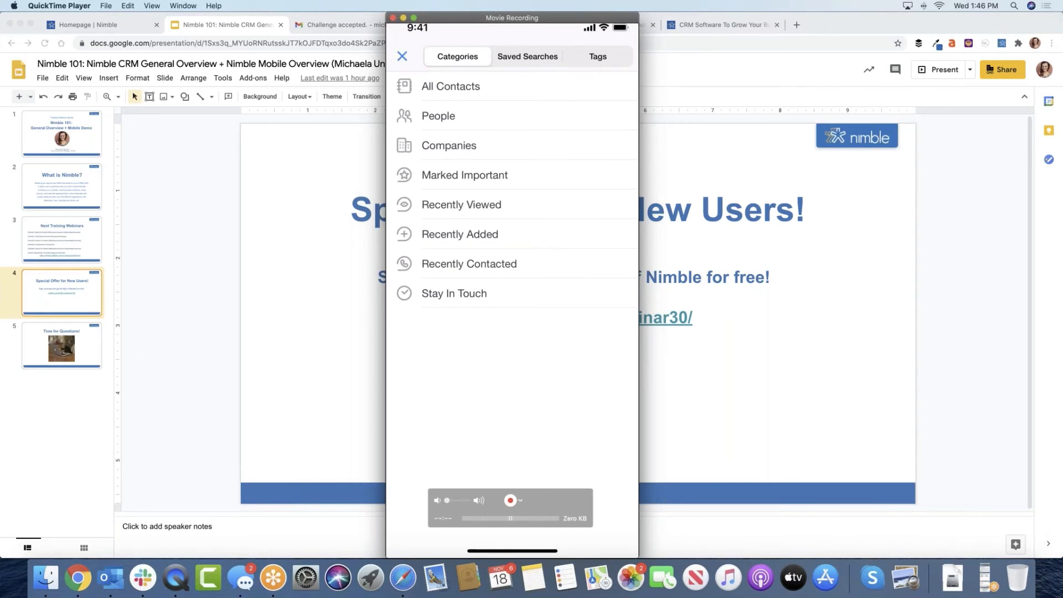
left_click(536, 67)
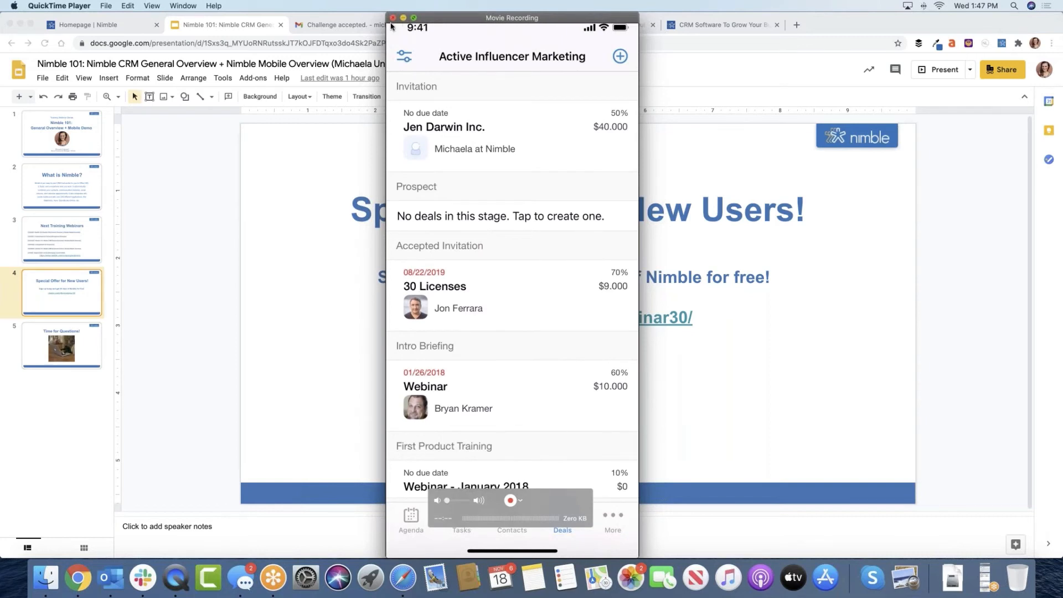
Step: Return to the Google Slides deck, present it from the "Special Offer for New Users!" slide and advance to "Time for Questions!"
left_click(78, 301)
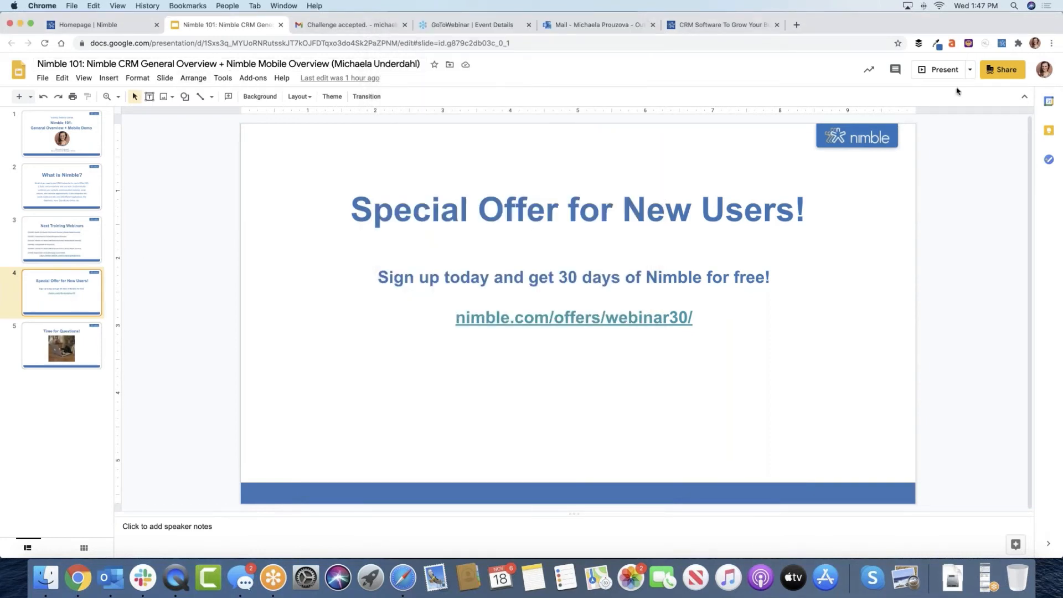
left_click(940, 71)
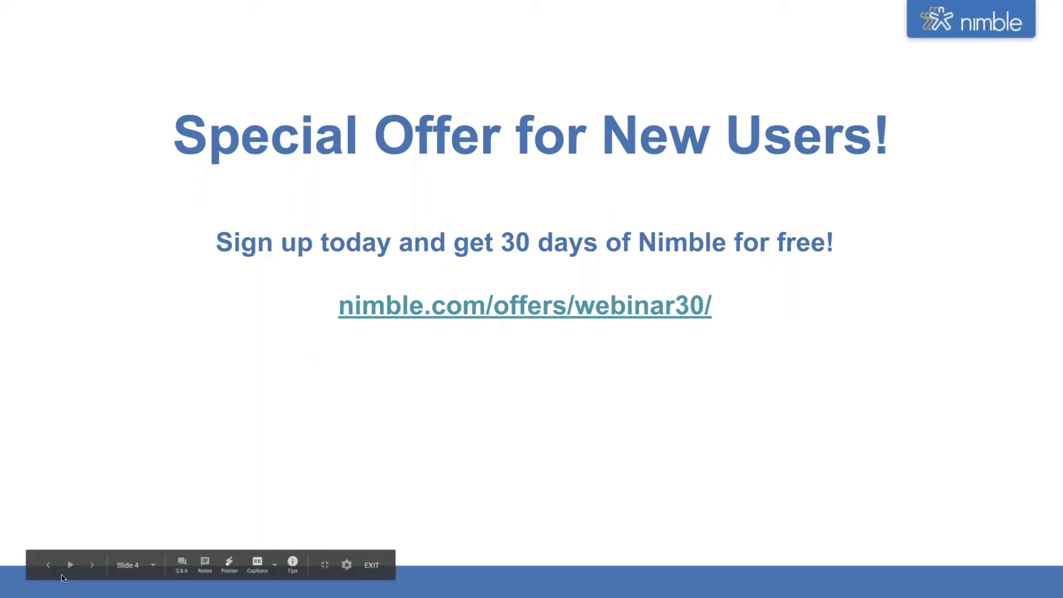
left_click(91, 570)
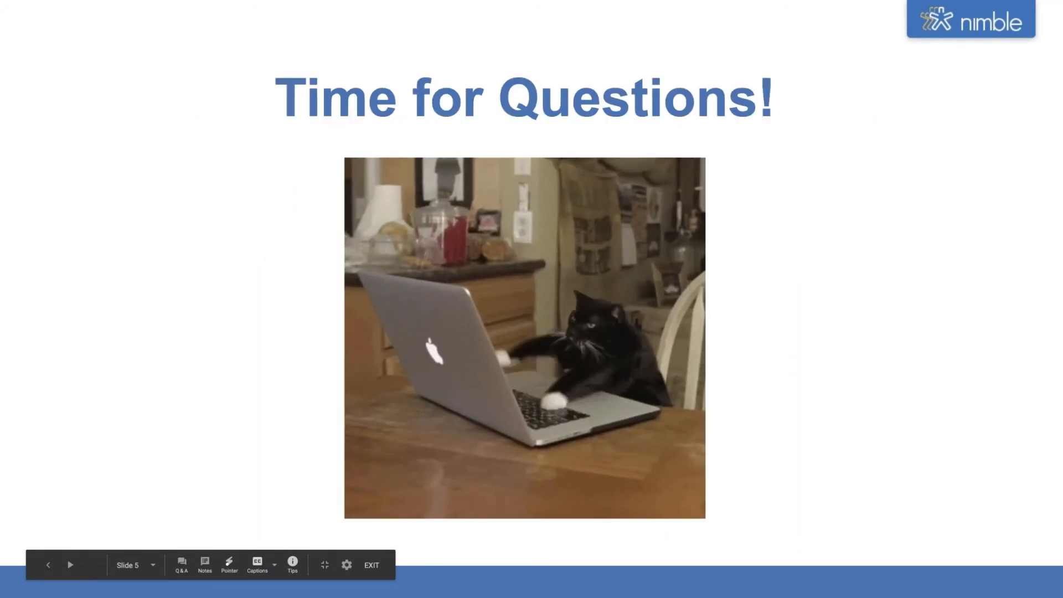
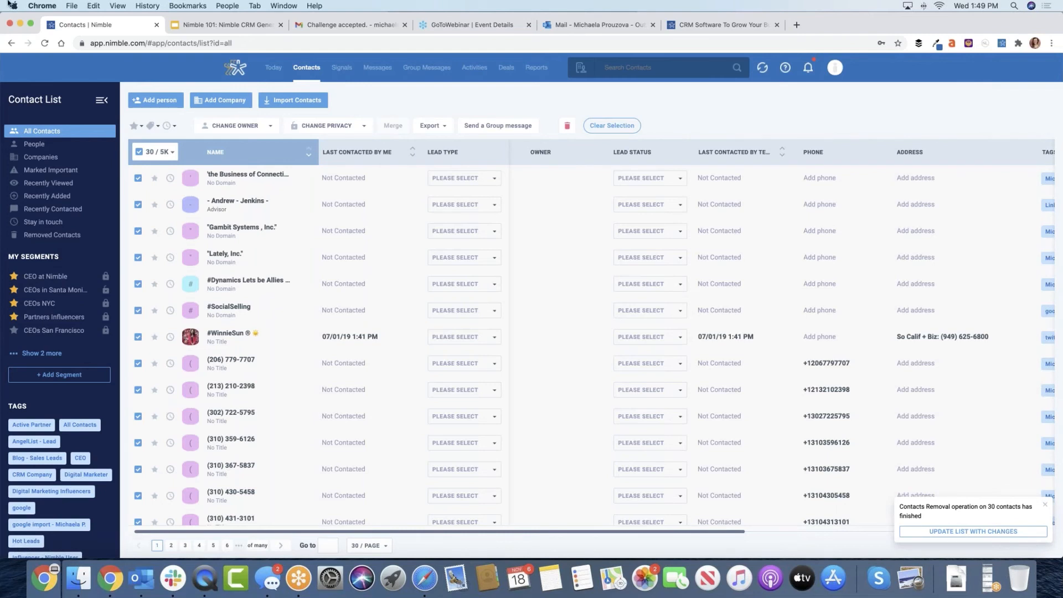
Step: Add a new tab with a new field in Nimble's Data Fields settings and view the available field types
left_click(835, 68)
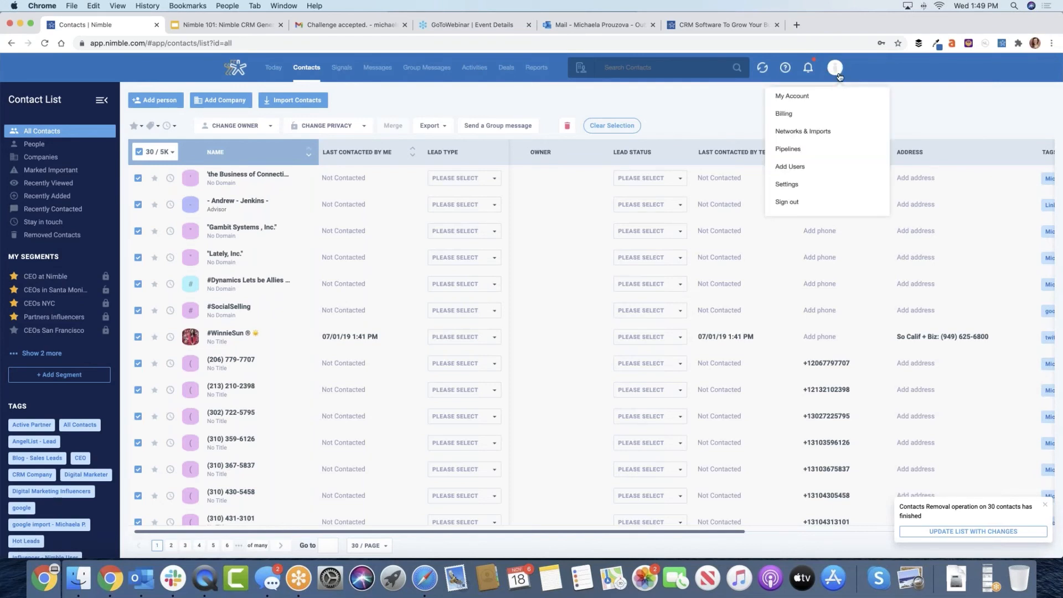
left_click(803, 184)
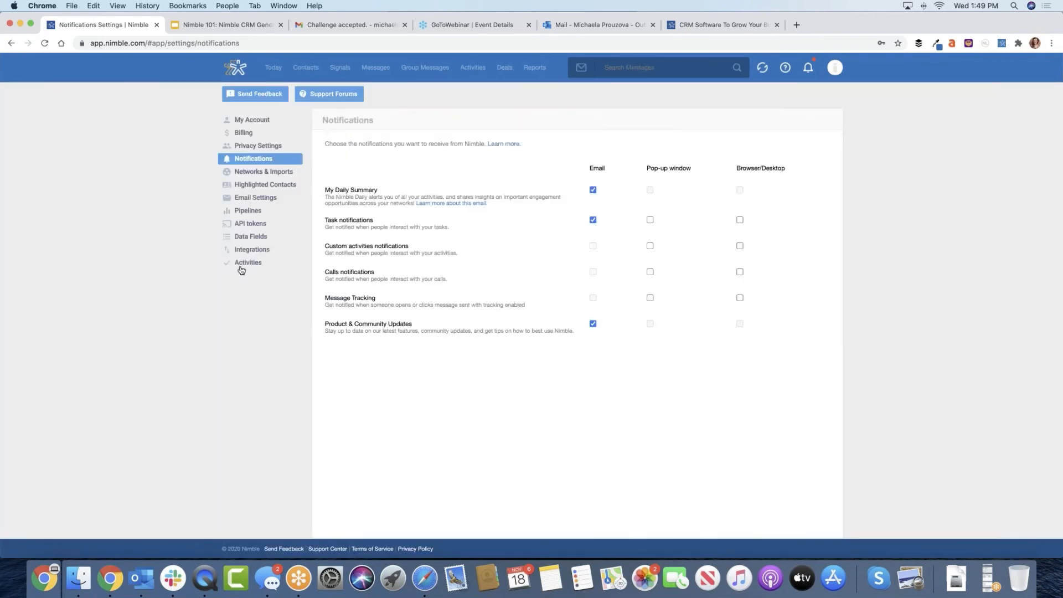
left_click(251, 237)
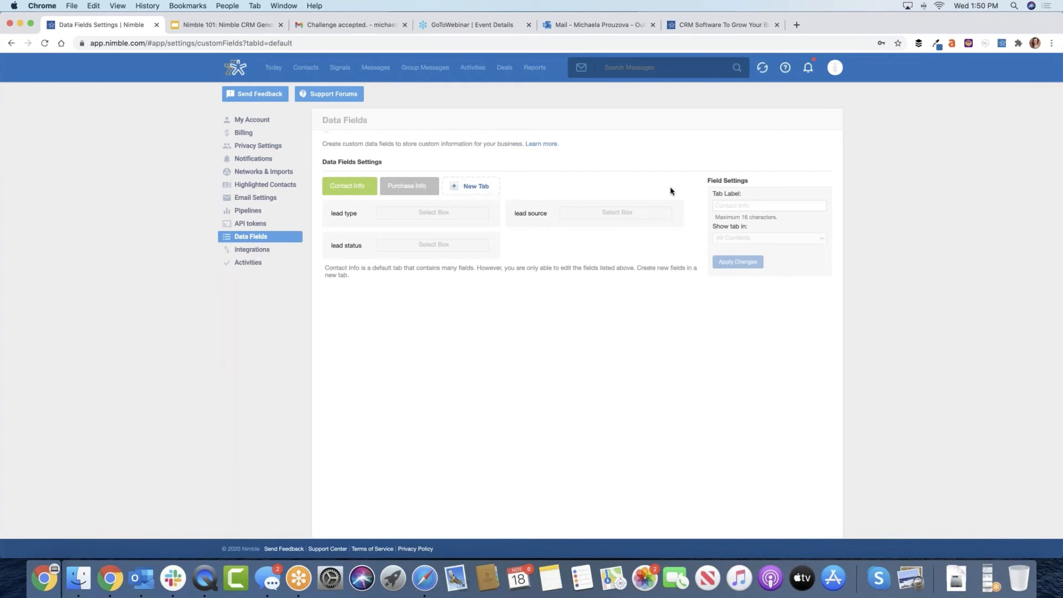
left_click(490, 193)
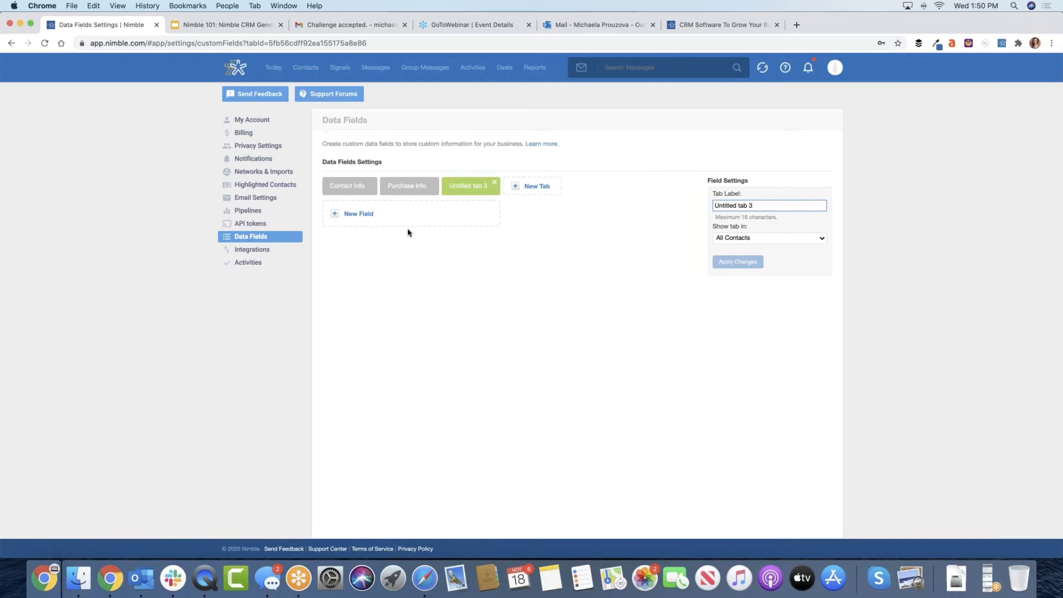
left_click(380, 219)
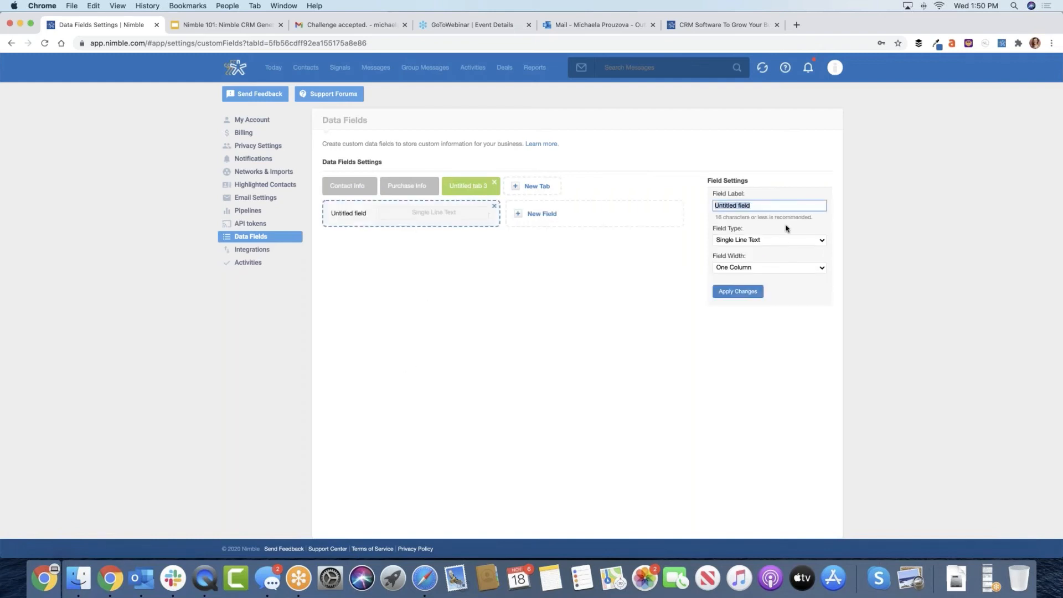
left_click(774, 239)
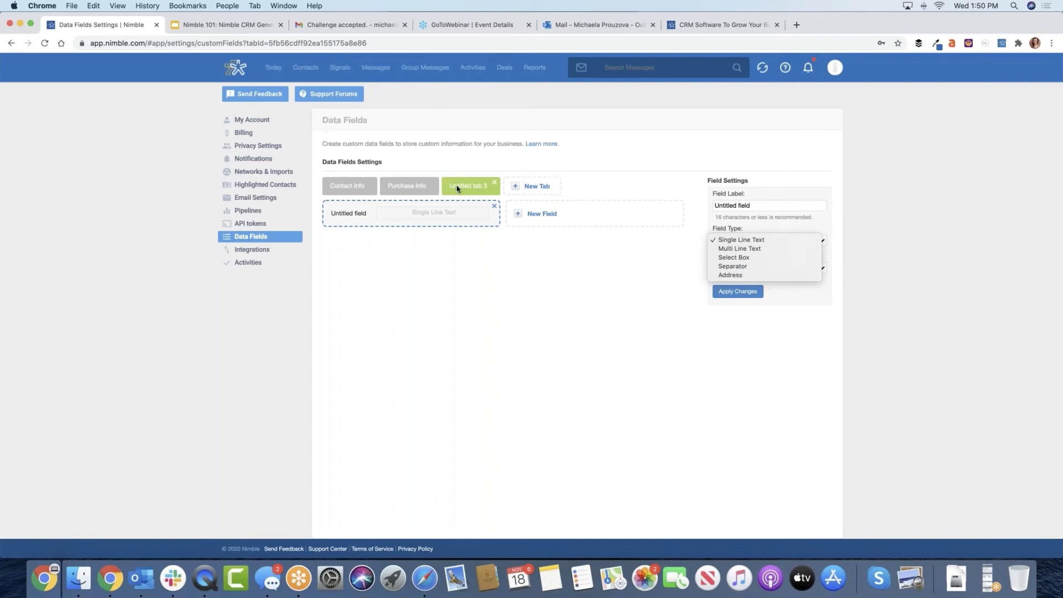
left_click(578, 201)
left_click(758, 206)
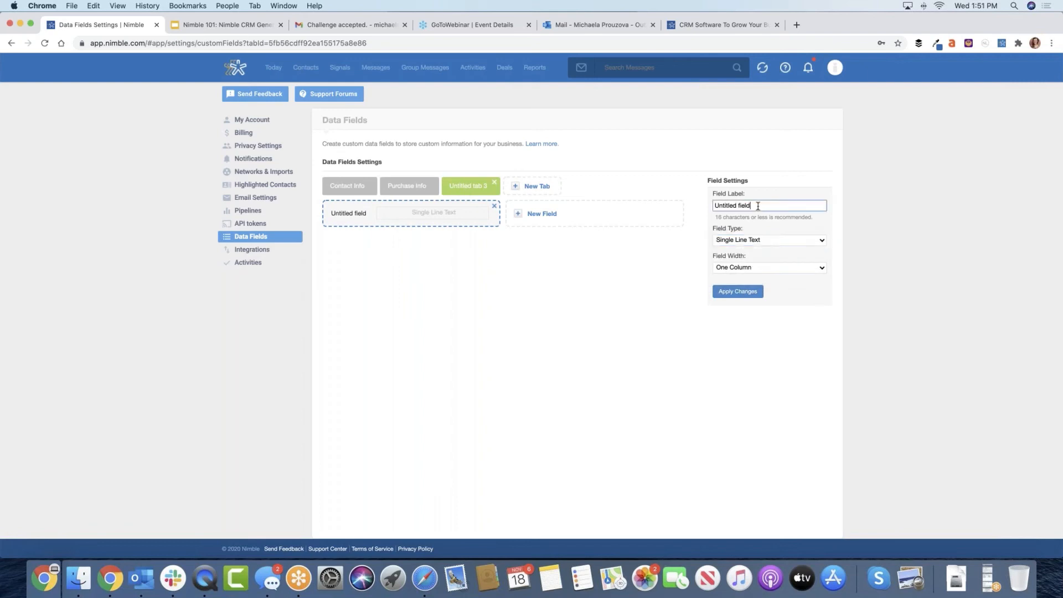
type("Test")
left_click_drag(752, 205, 700, 203)
key("BackSpace")
Step: Try to rename the newly added data fields tab as "Test"
left_click(469, 190)
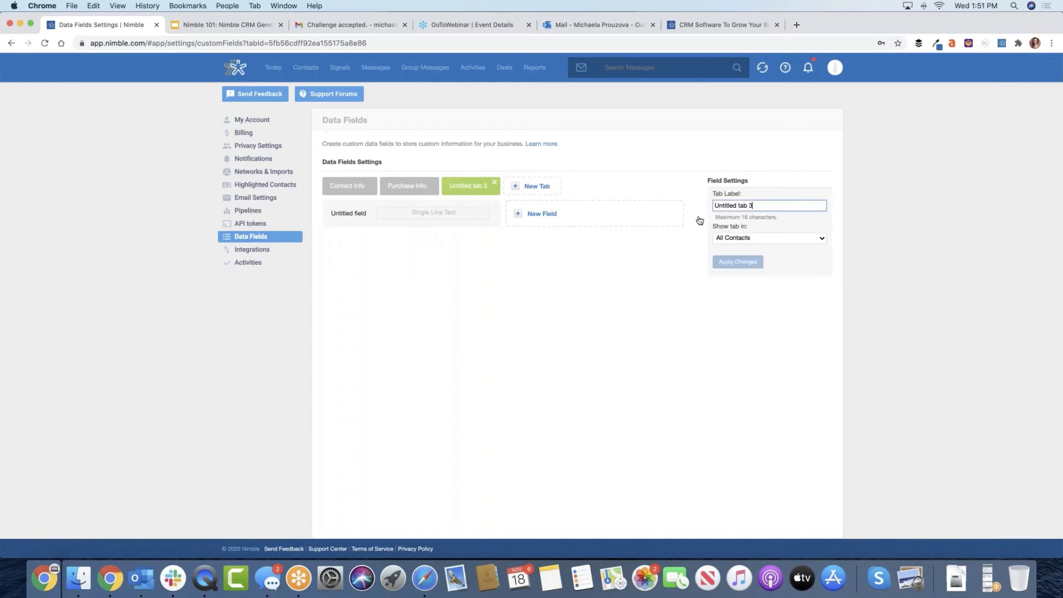
triple_click(774, 206)
type("Test")
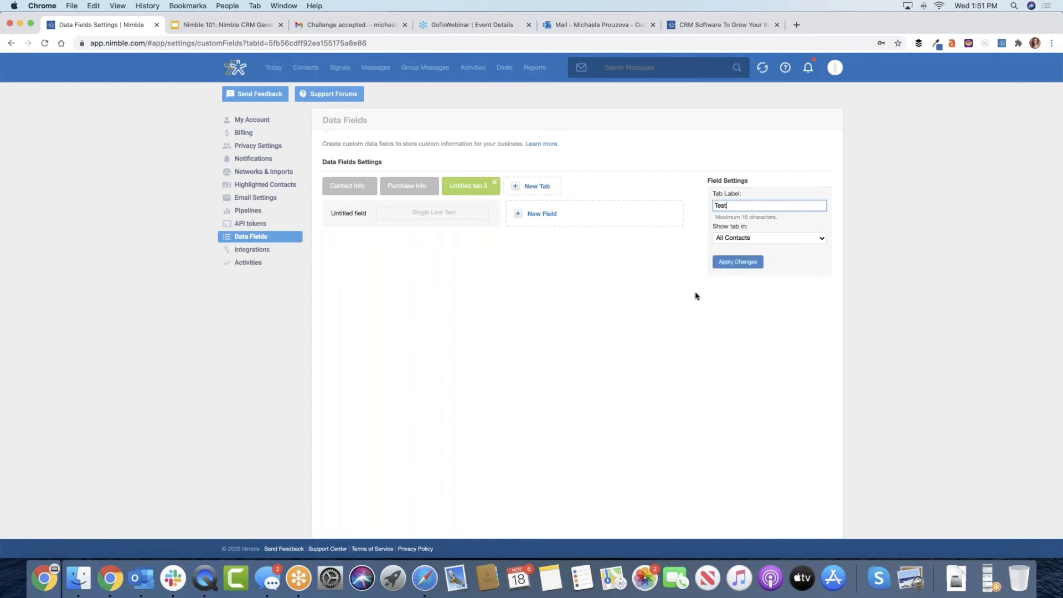
Step: Rename the untitled field as "Test field", make it a Select Box with the values Sales and Marketing, and apply the changes
left_click(452, 219)
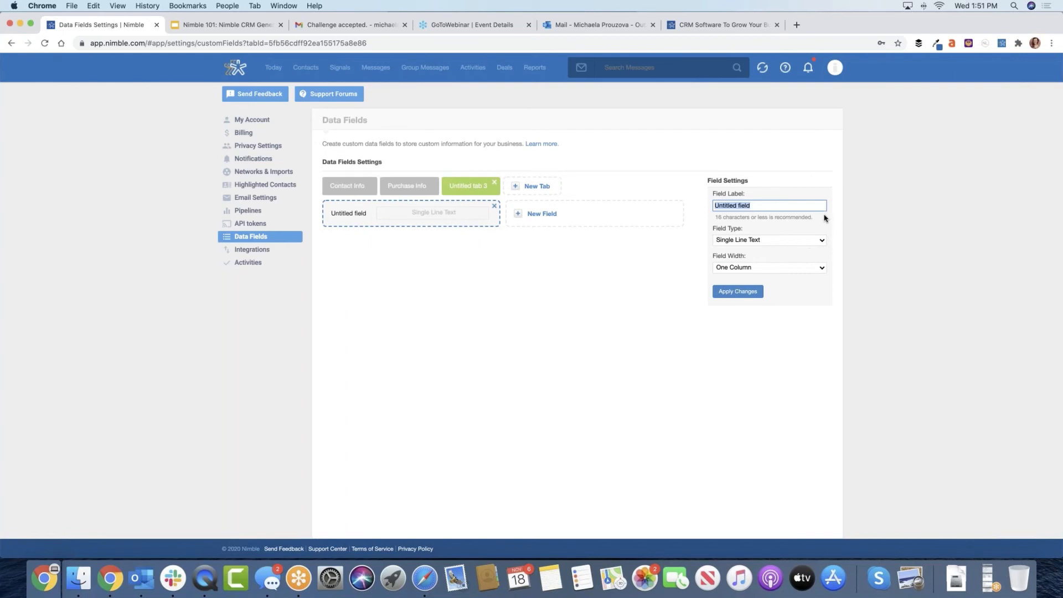
type("Test field")
left_click(799, 240)
left_click(787, 257)
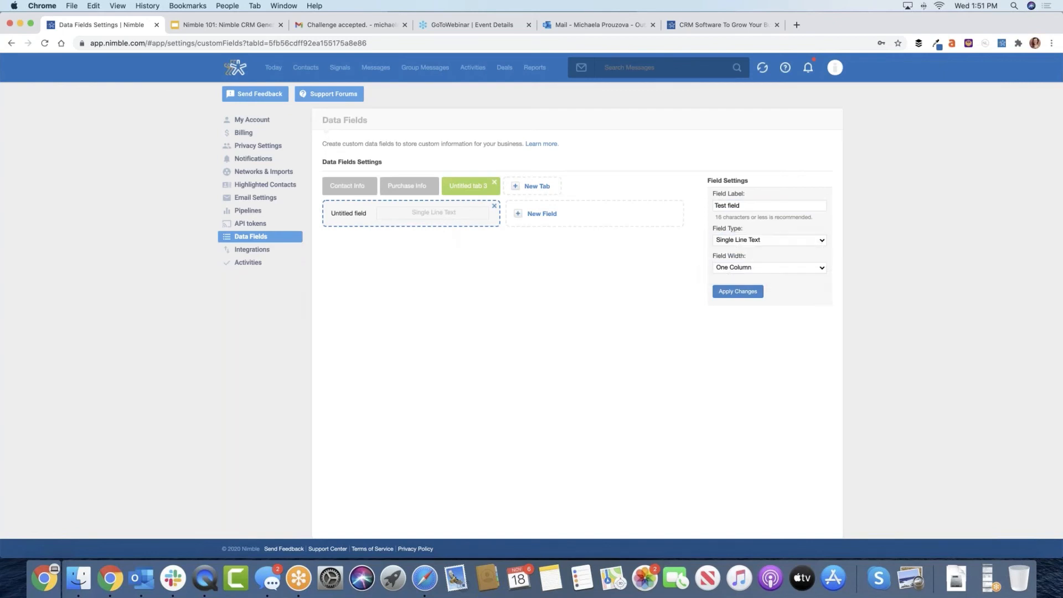
left_click(745, 268)
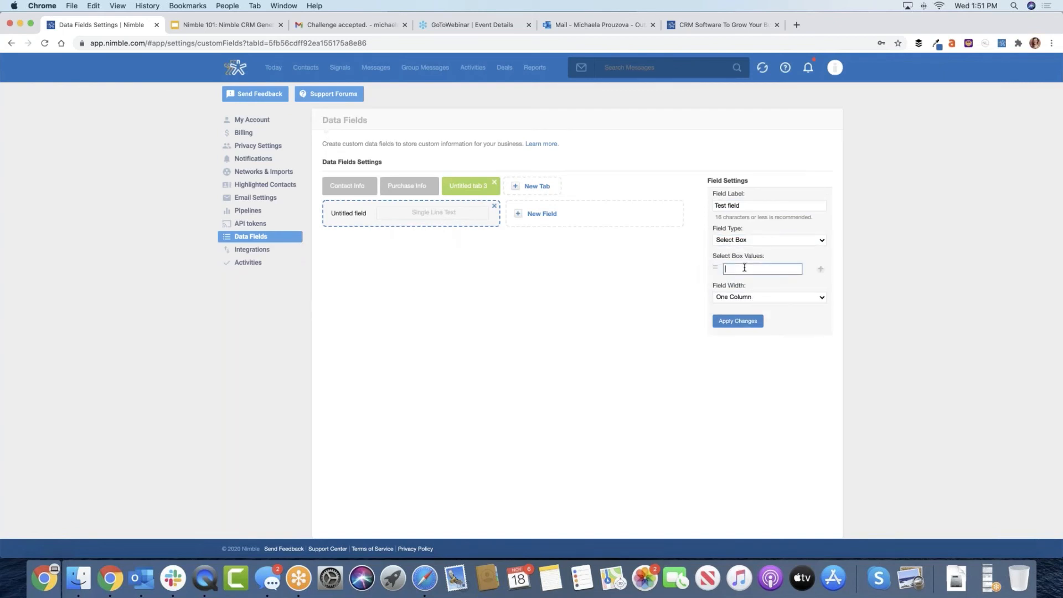
type("Sales")
left_click(821, 269)
type("Marketing")
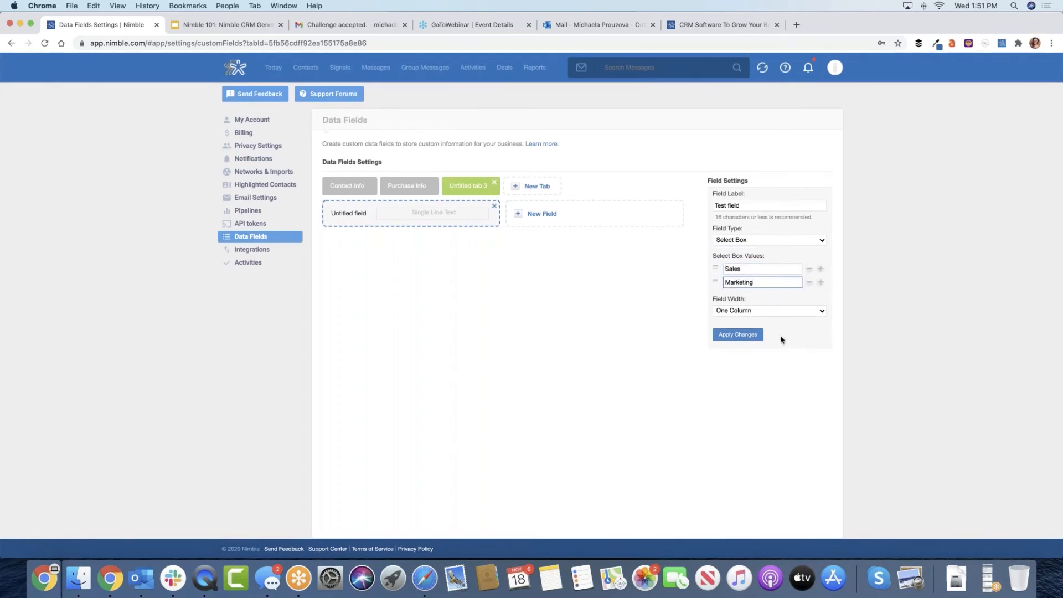
left_click(739, 335)
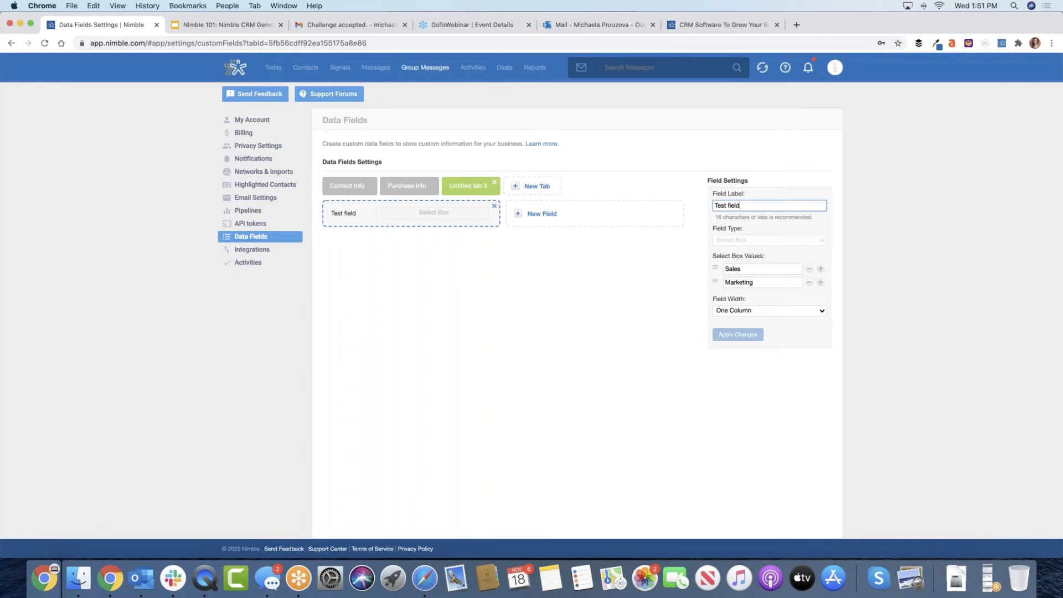
Step: Open the first recently viewed contact and display Untitled tab 3 in its data fields
left_click(310, 69)
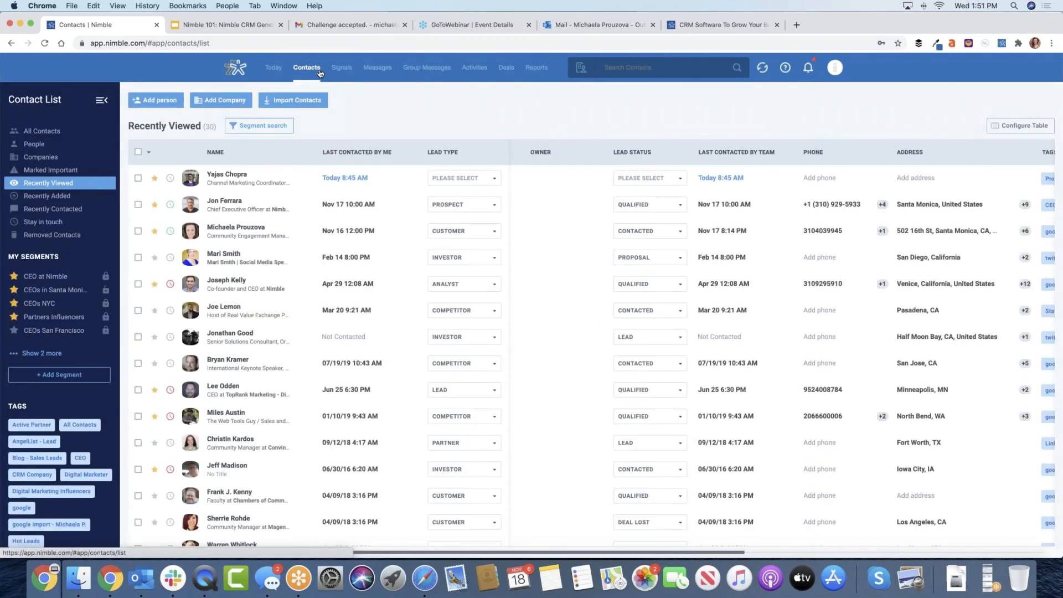
left_click(226, 159)
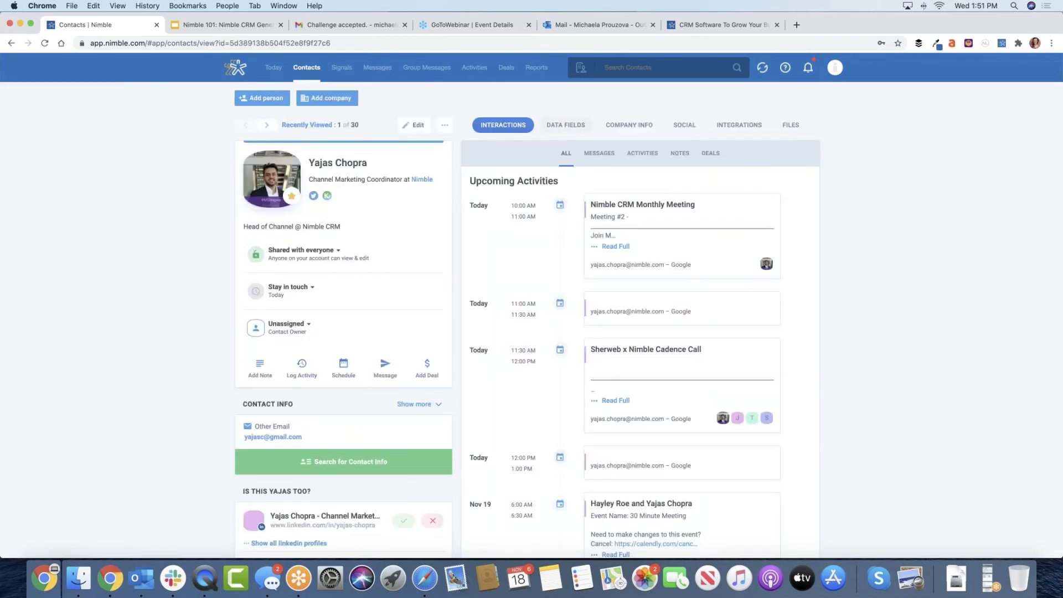
left_click(570, 129)
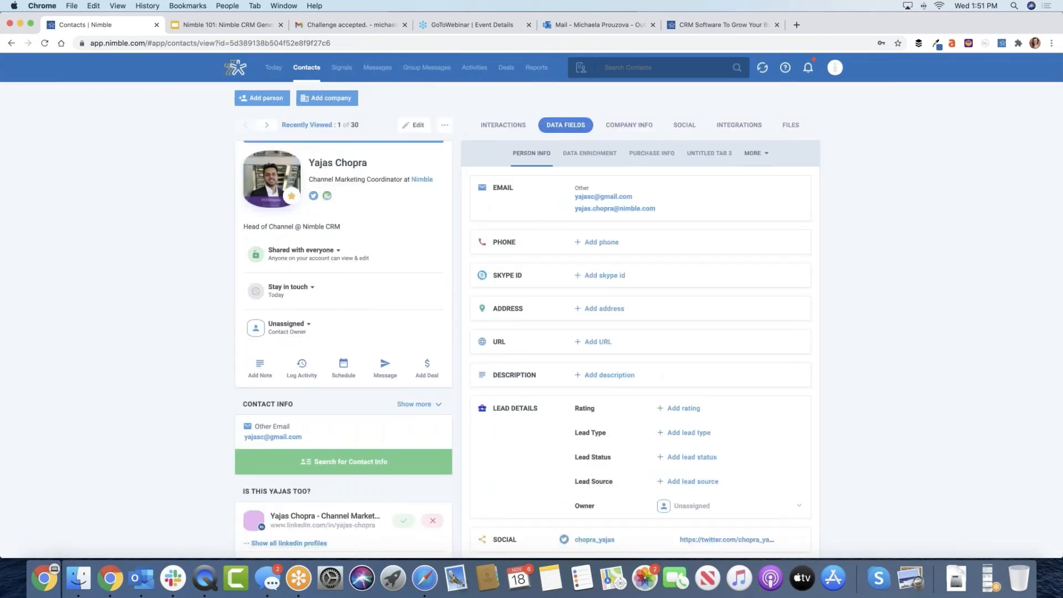
left_click(755, 154)
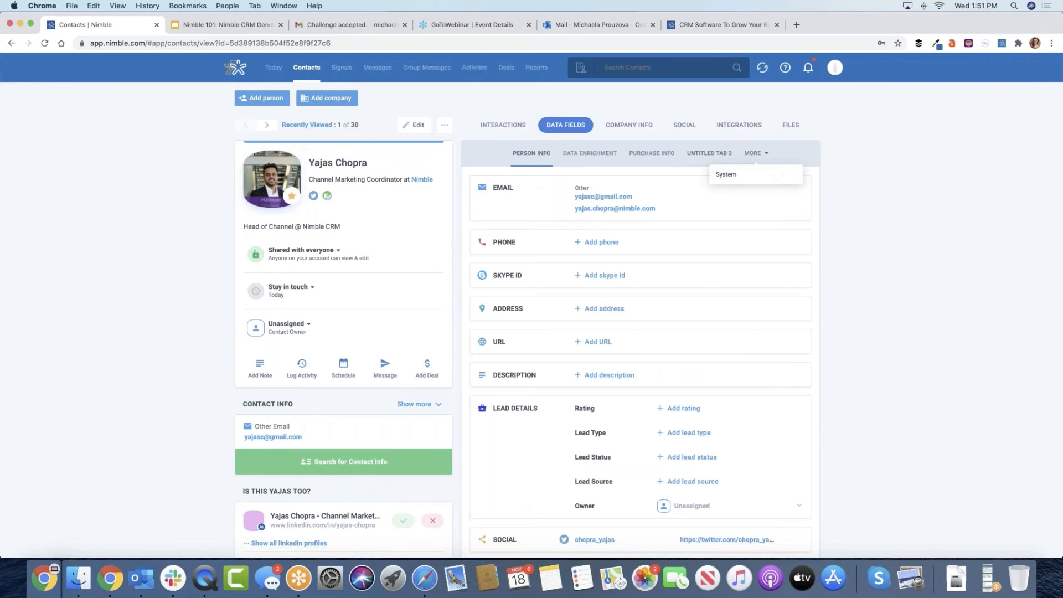
left_click(719, 155)
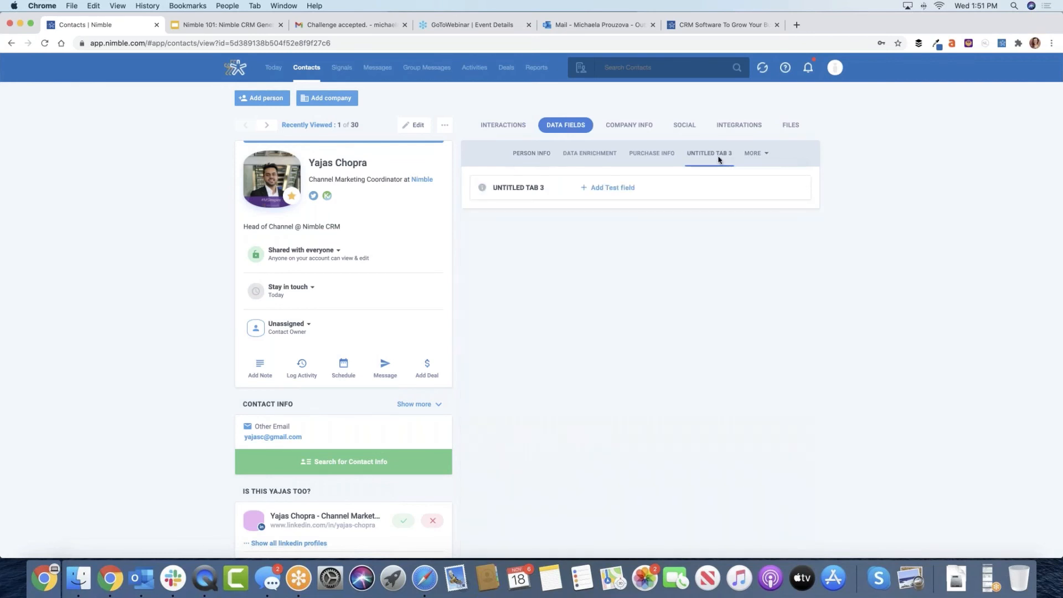
Step: Add the Test field to the contact's record and view its selectable values without choosing one
left_click(612, 189)
left_click(636, 205)
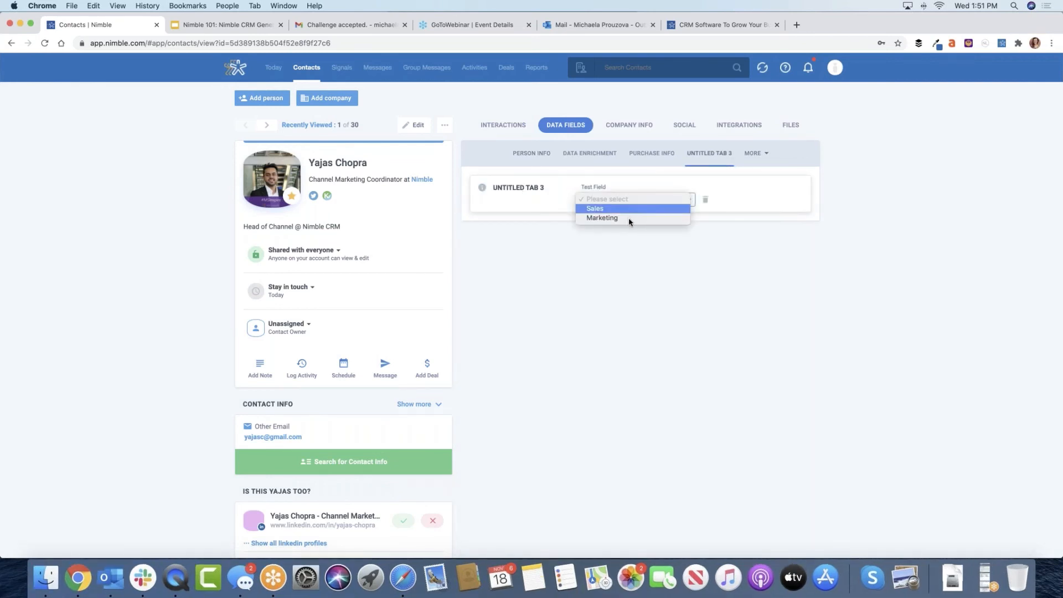
left_click(628, 238)
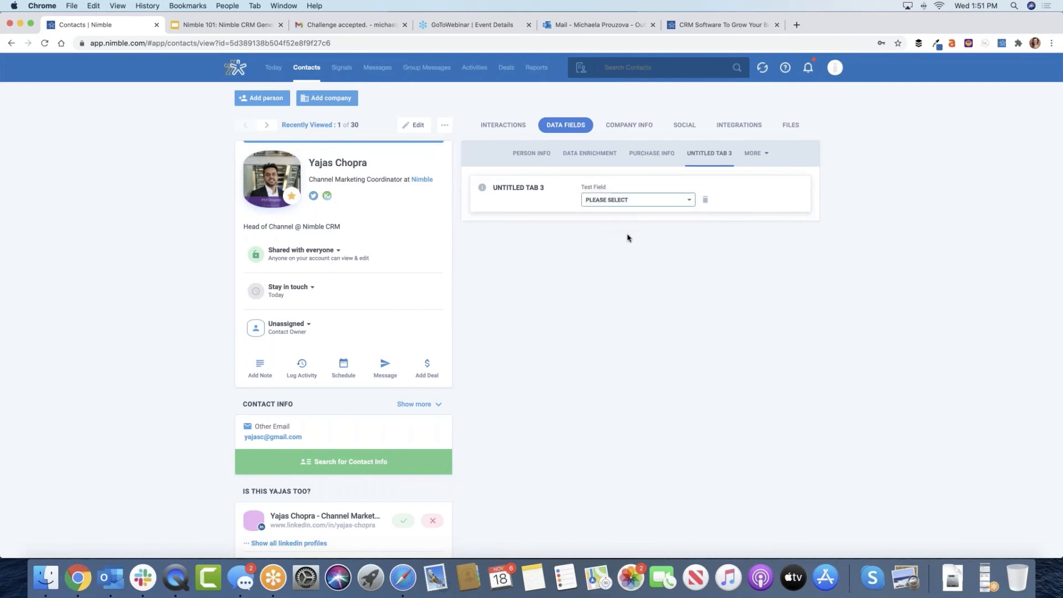
left_click(525, 252)
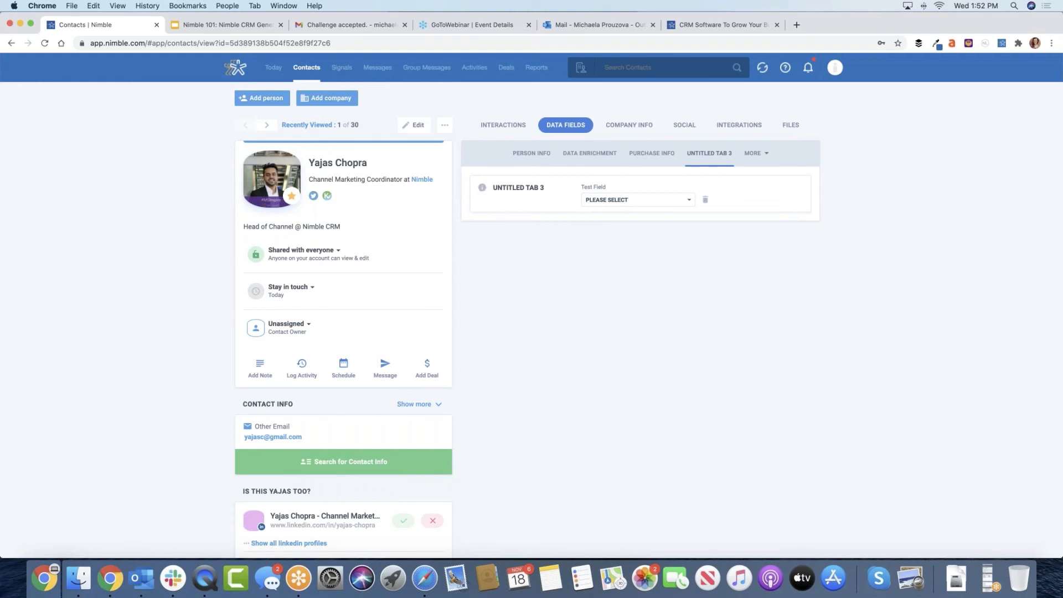
Step: View the tracking statistics of the group message "New Nimble Demo - Request for Feedback" and return to the group messages list
left_click(435, 69)
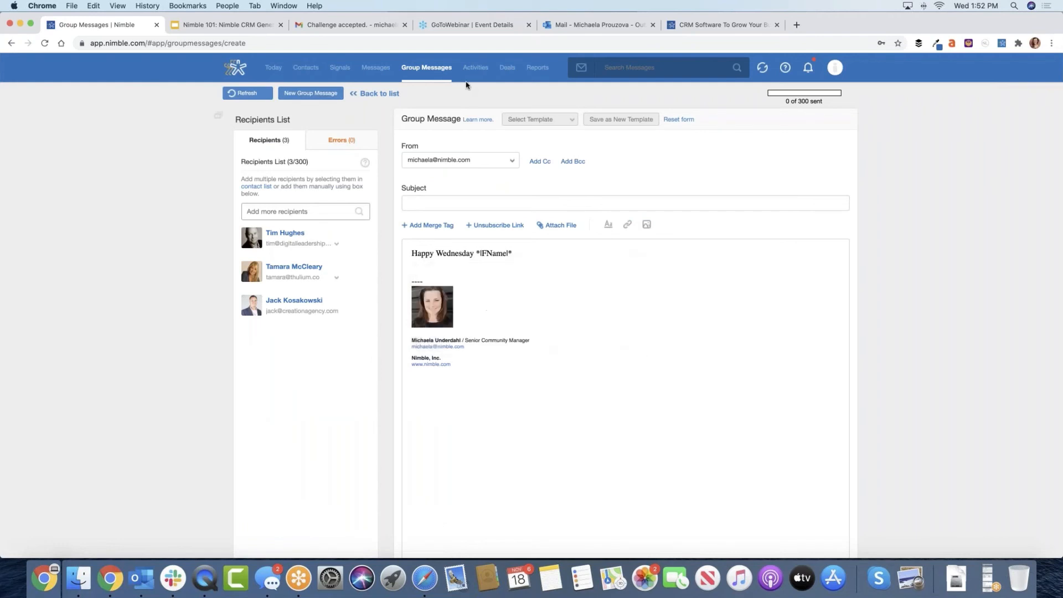
left_click(447, 71)
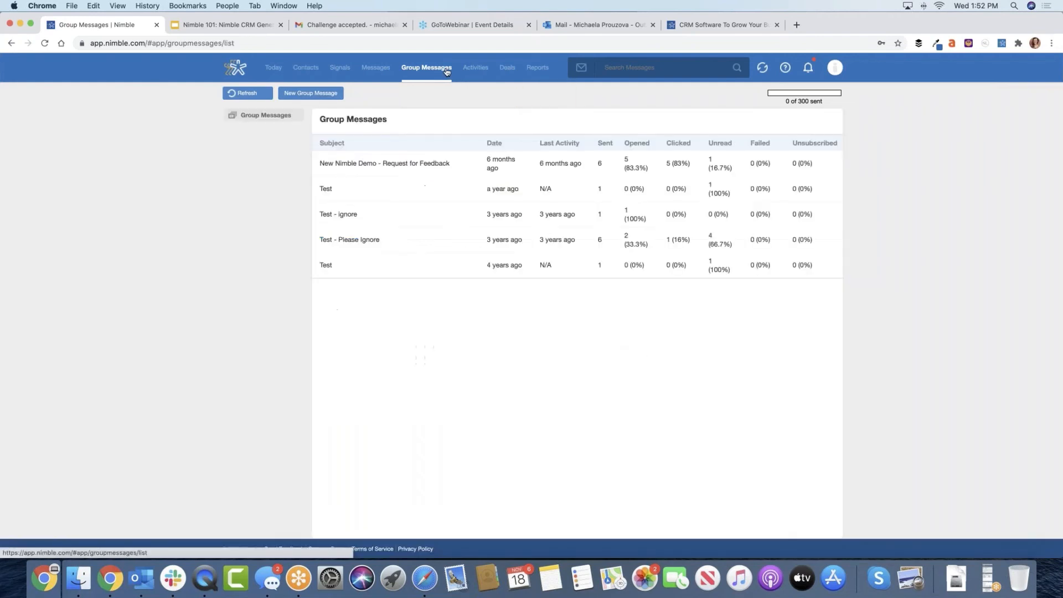
left_click(445, 165)
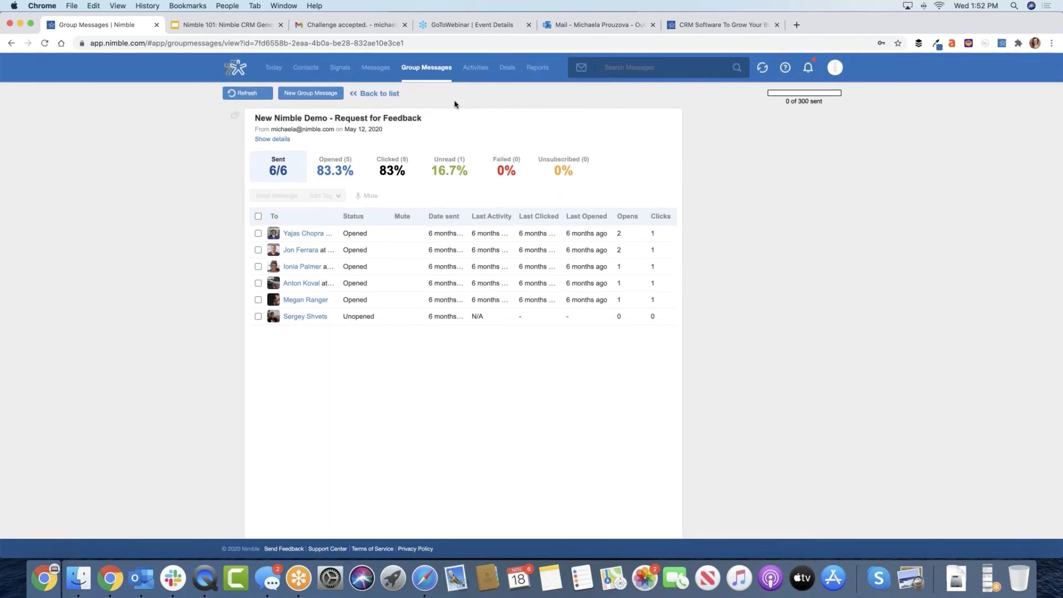
scroll(455, 102, "up", 1)
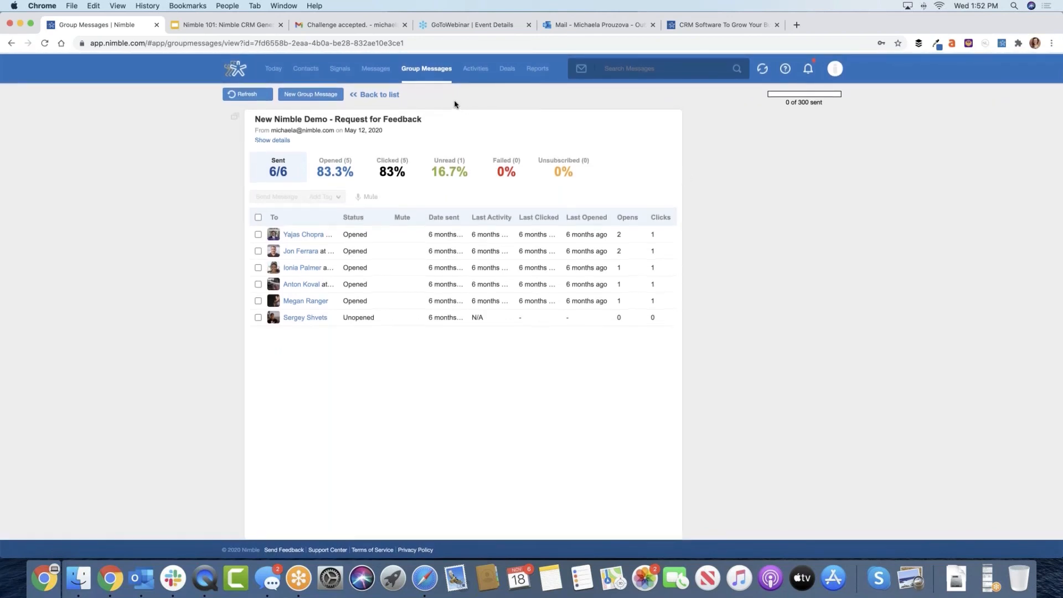
left_click(426, 71)
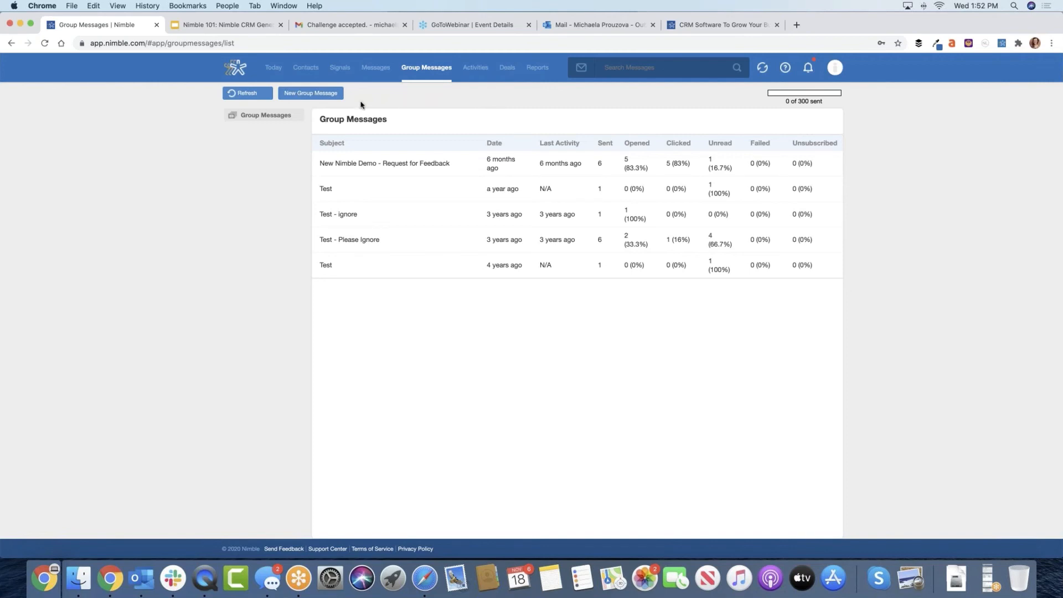
Step: Start a new contact segment search and add a Birthday filter between Nov 1 and Nov 30
left_click(306, 67)
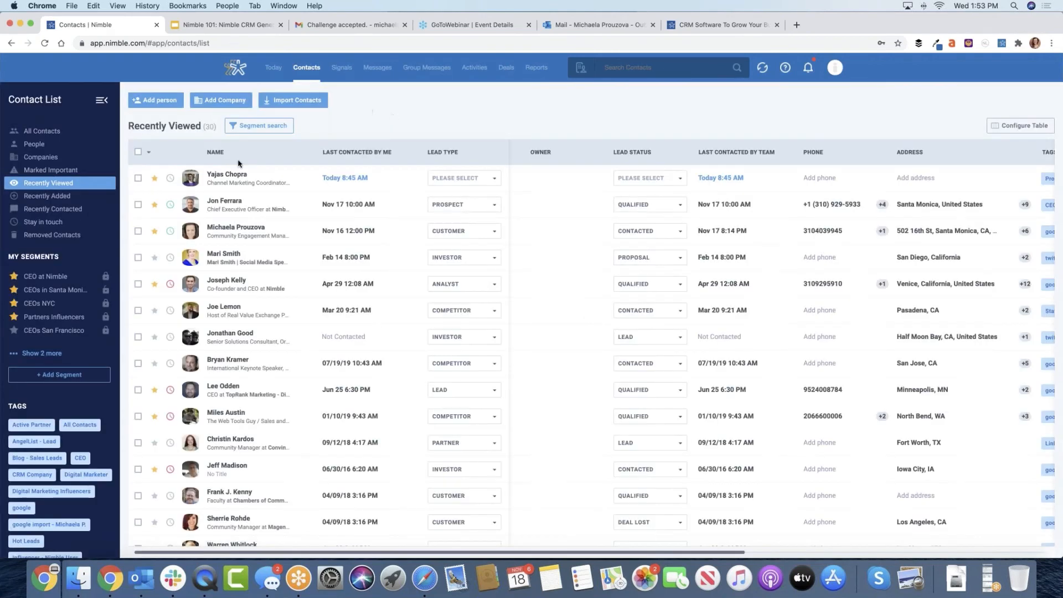
left_click(258, 132)
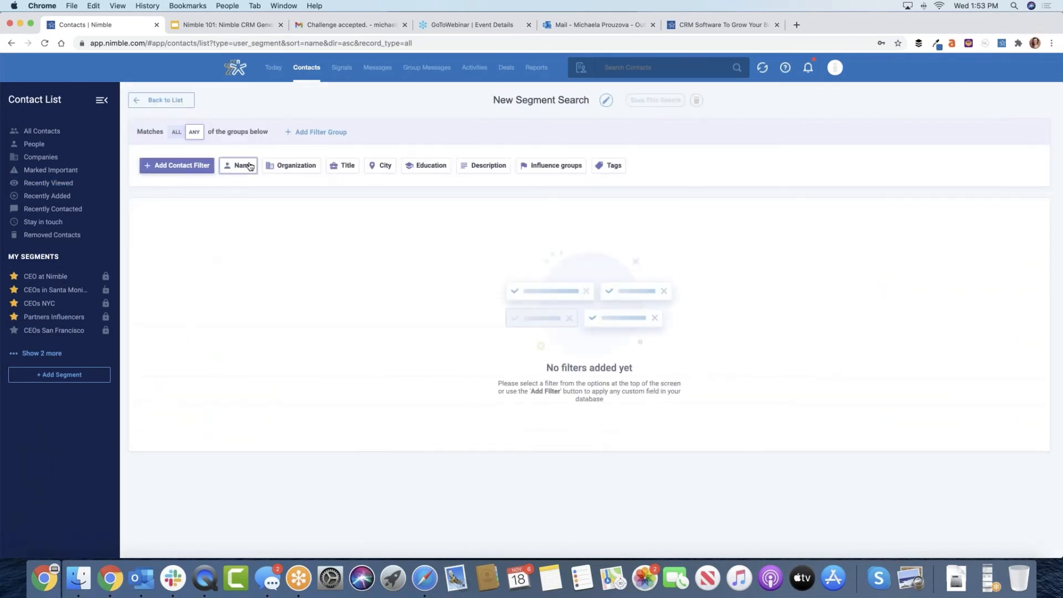
left_click(172, 166)
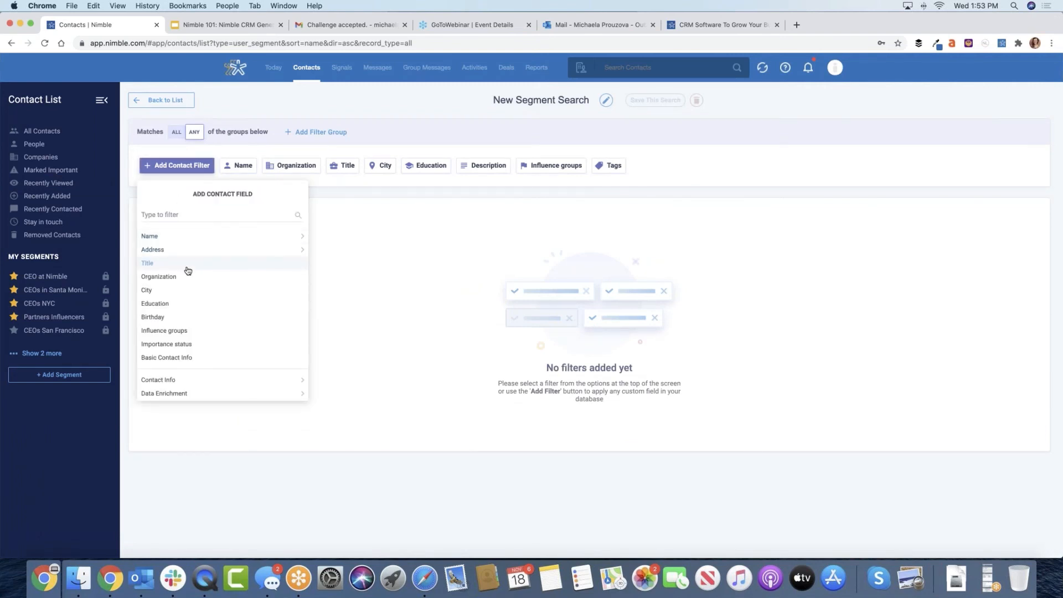
scroll(184, 267, "down", 2)
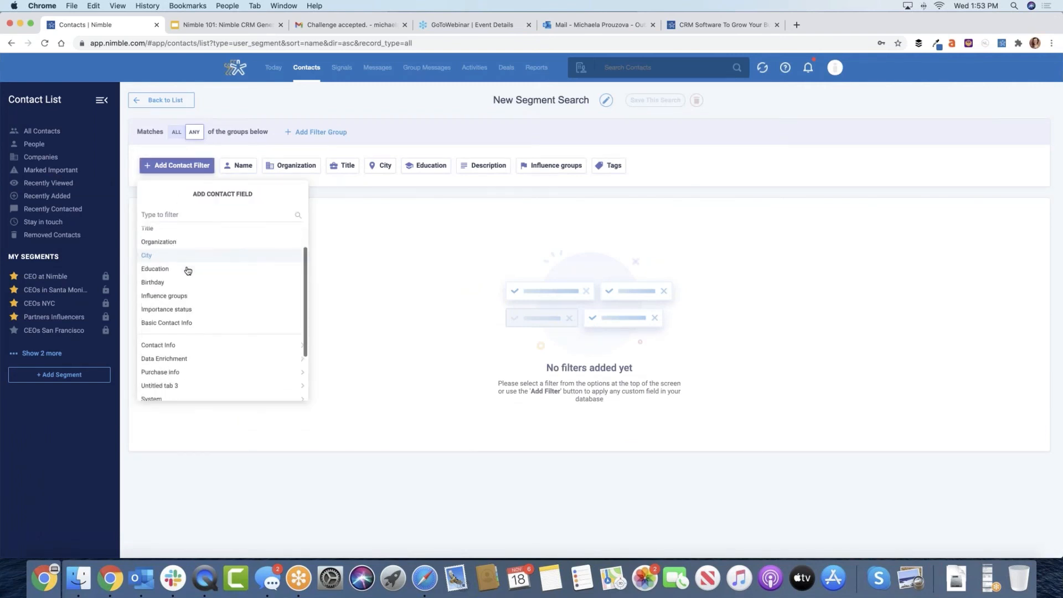
left_click(154, 279)
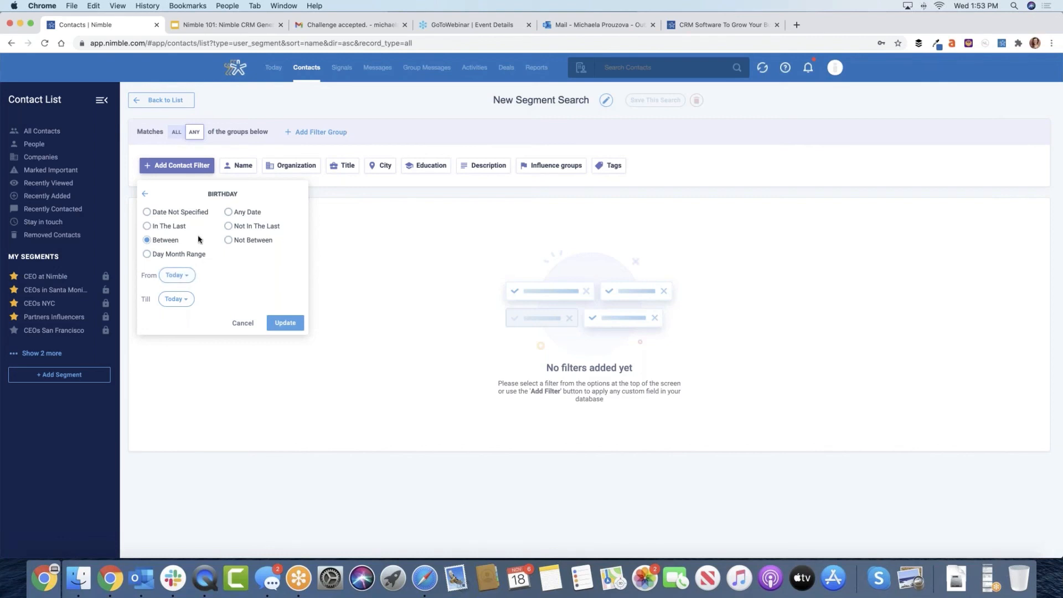
left_click(176, 275)
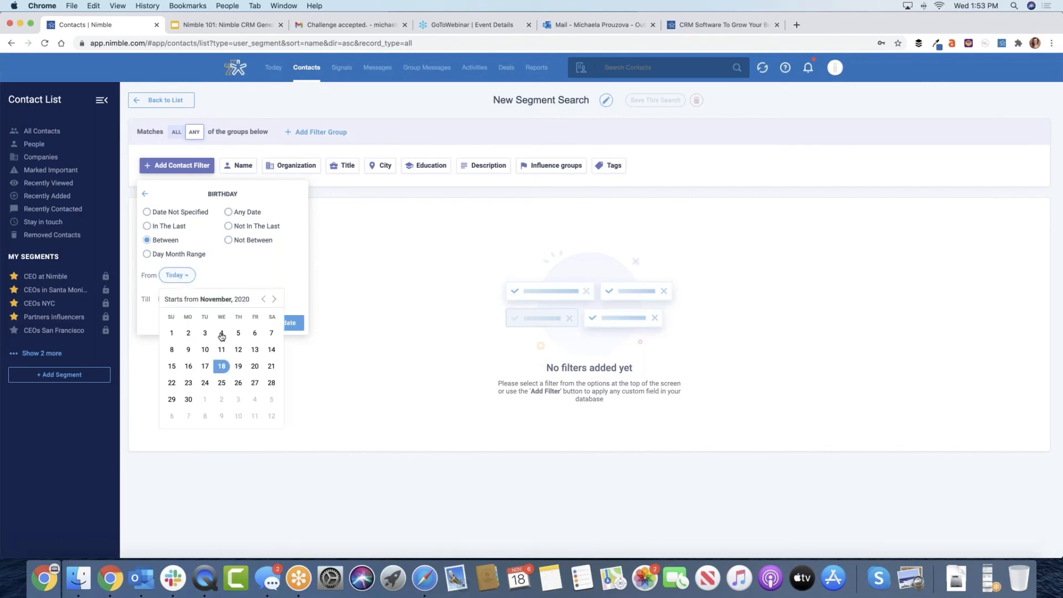
left_click(172, 334)
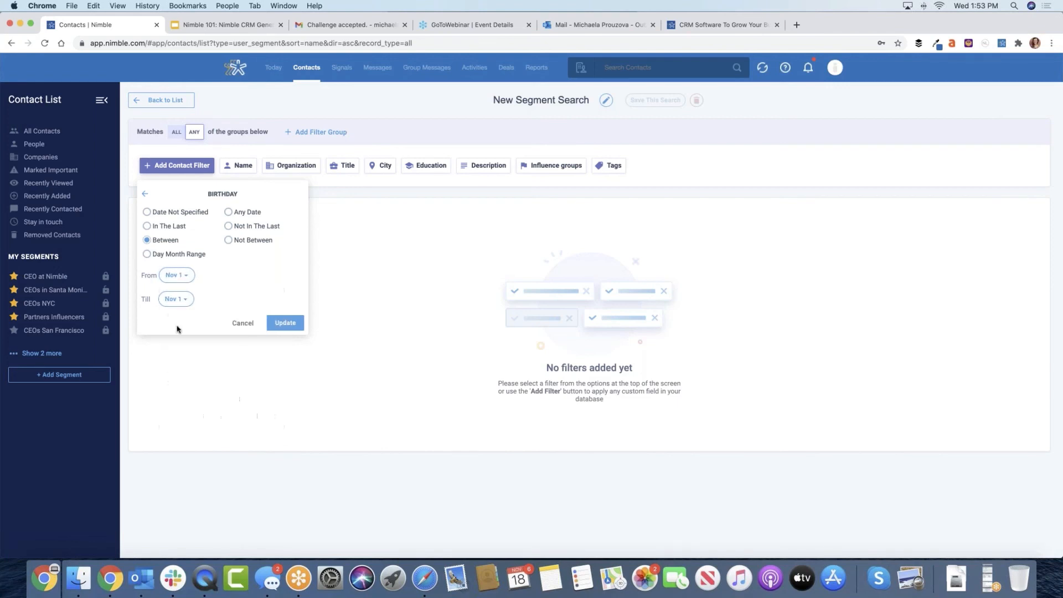
left_click(176, 299)
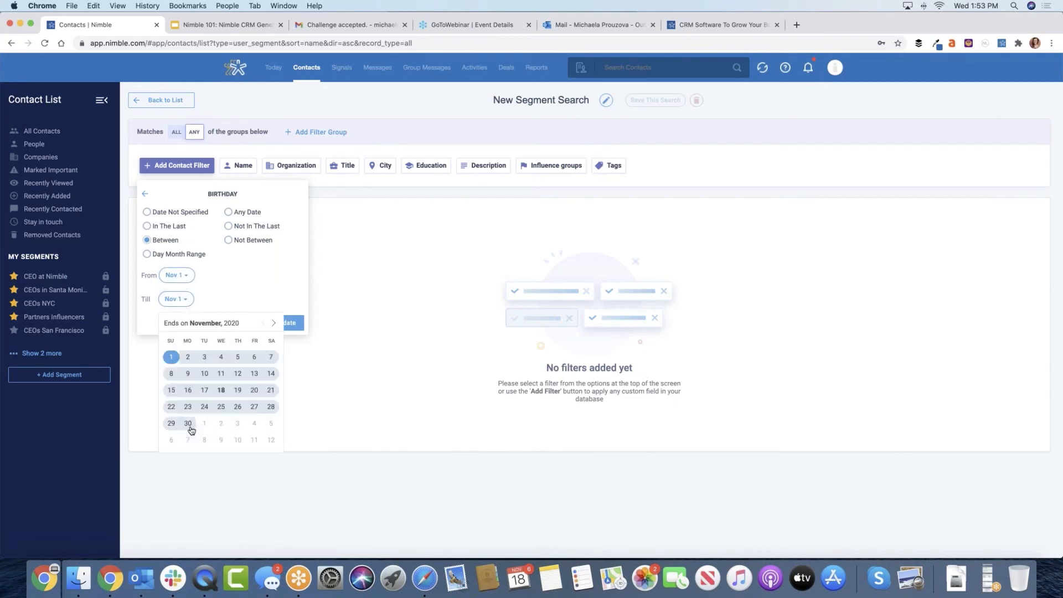
left_click(189, 425)
left_click(281, 323)
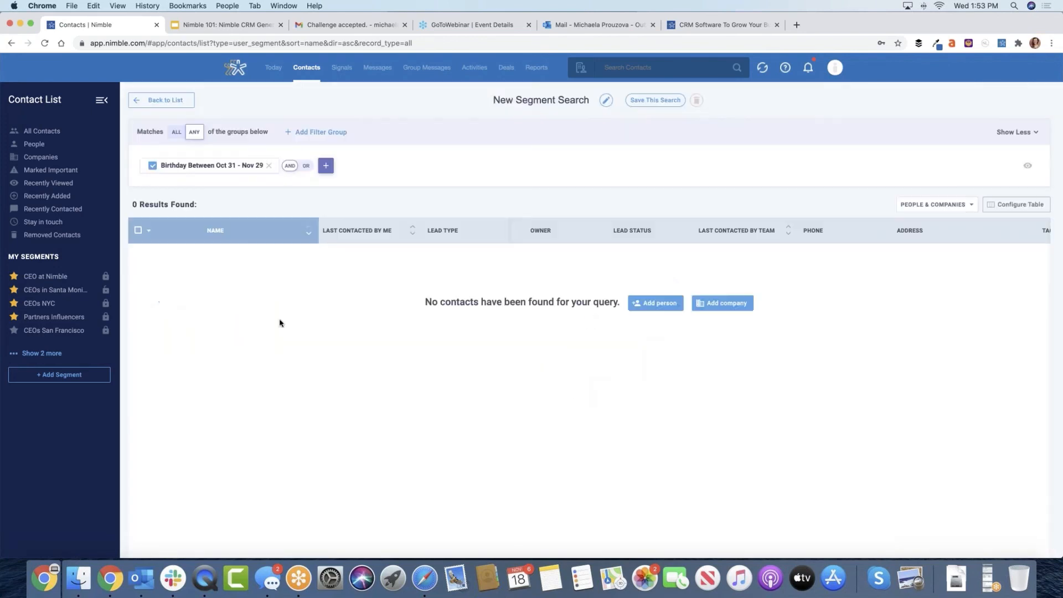
left_click(34, 133)
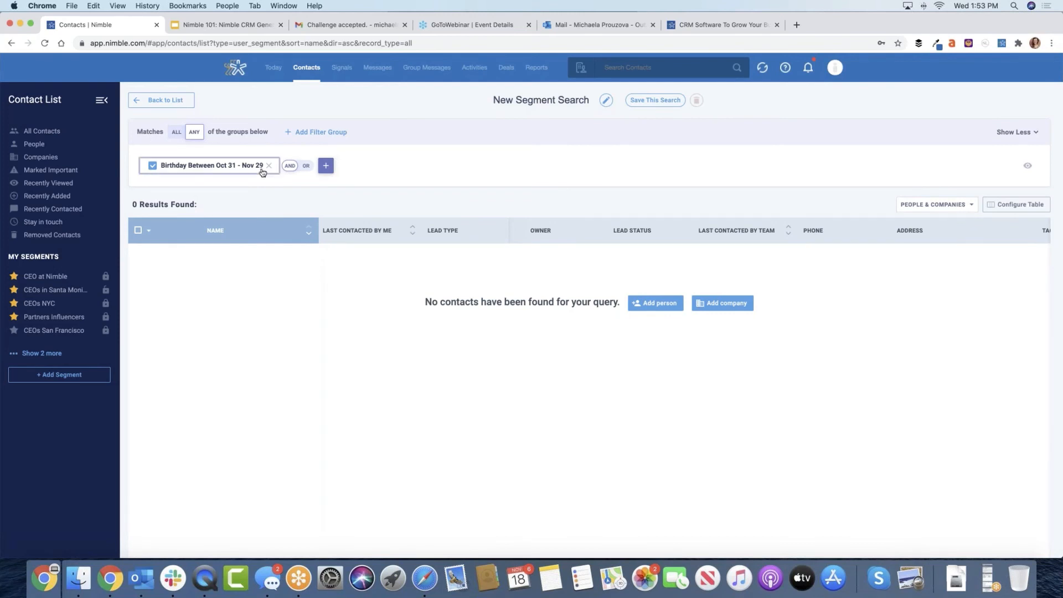
Step: Examine the filter conditions and values for the Test field under Untitled tab 3, and return to the contact field list without adding a filter
left_click(325, 168)
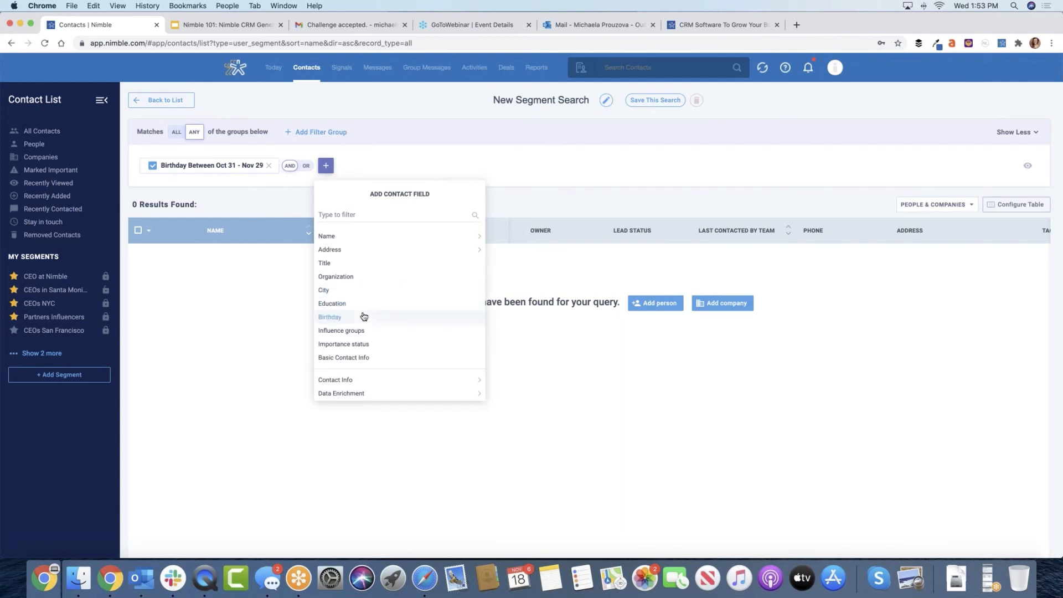
scroll(363, 317, "down", 3)
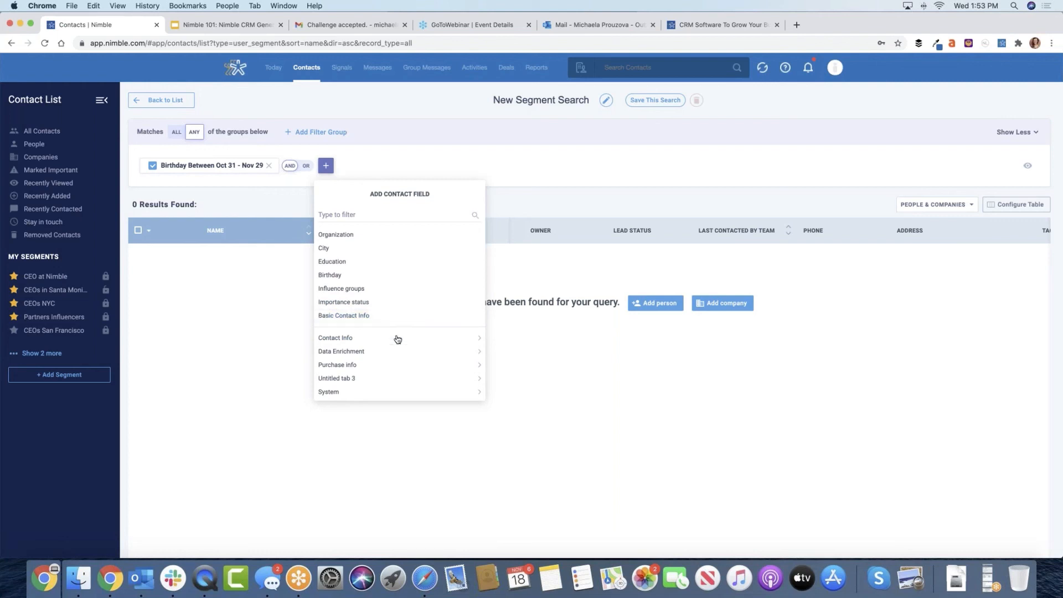
scroll(395, 339, "down", 3)
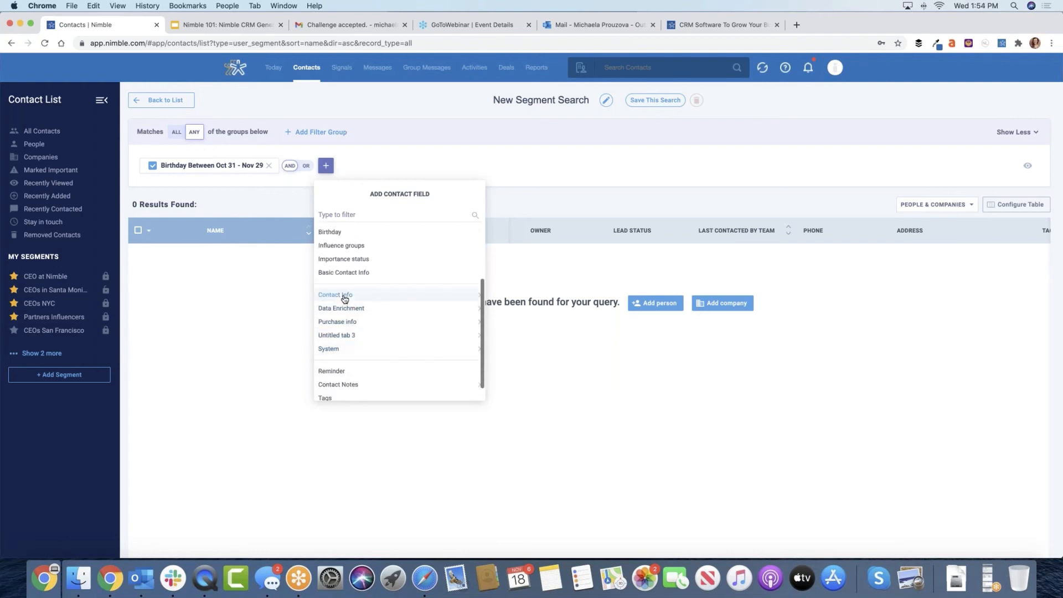
left_click(342, 337)
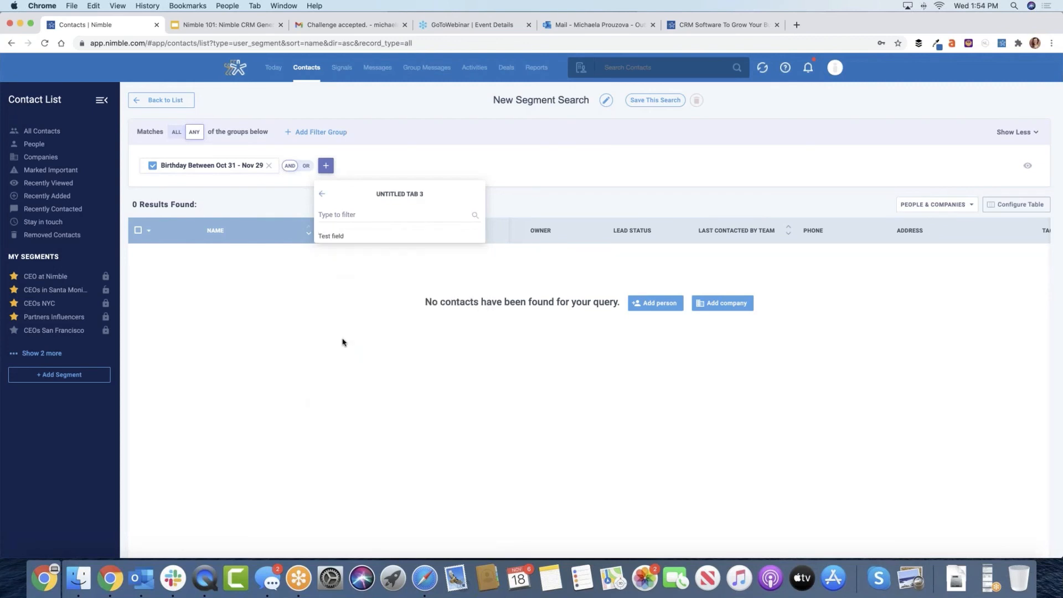
left_click(336, 239)
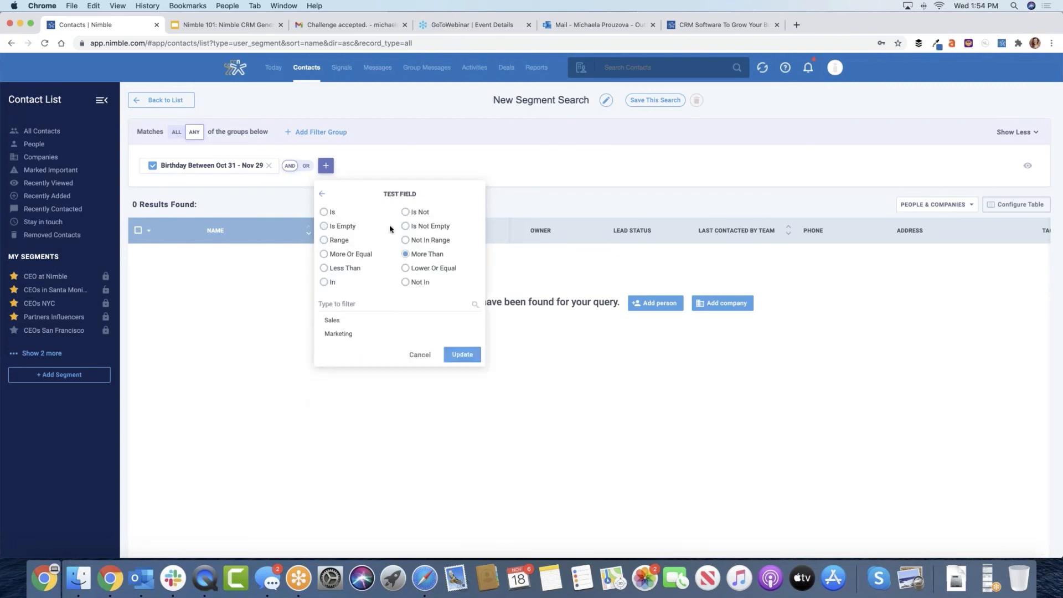
left_click(345, 326)
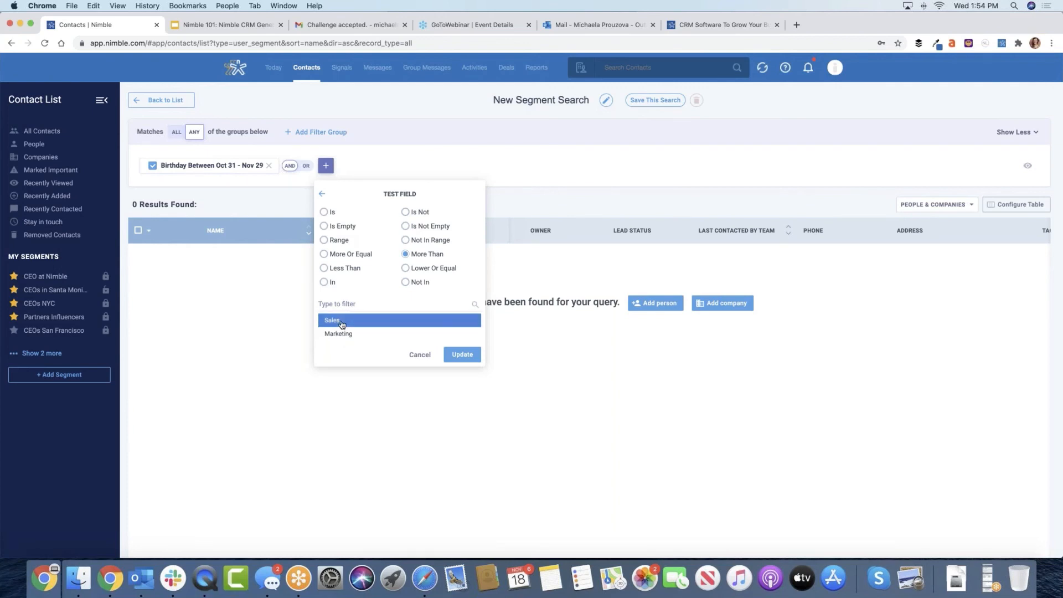
left_click(324, 194)
left_click(323, 194)
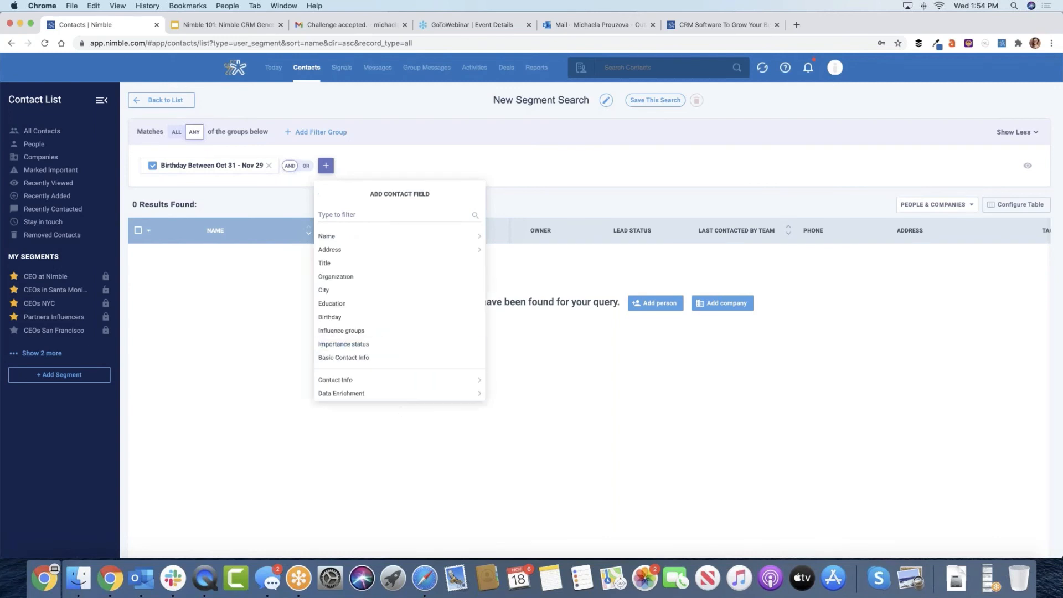
Step: Examine the date conditions of the Last contacted by Team field under System, and return to the System field list without adding a filter
scroll(357, 341, "down", 3)
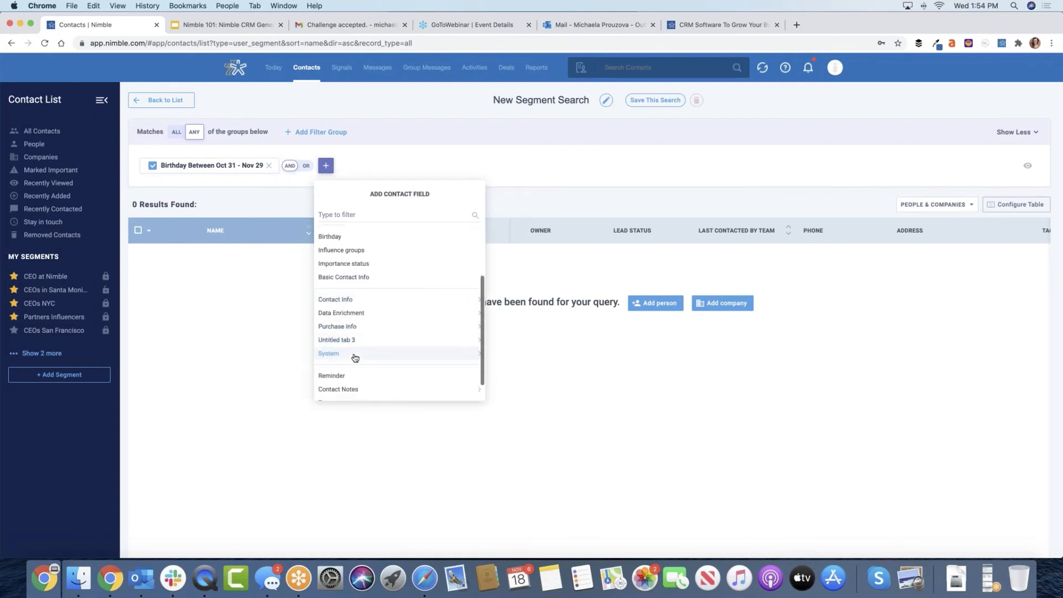
left_click(355, 358)
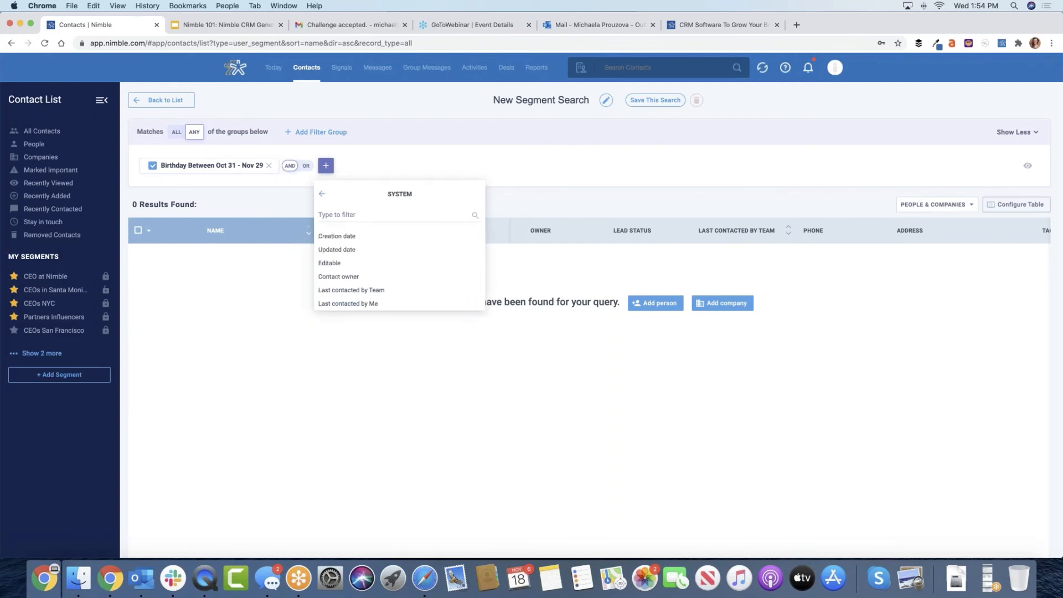
left_click(378, 293)
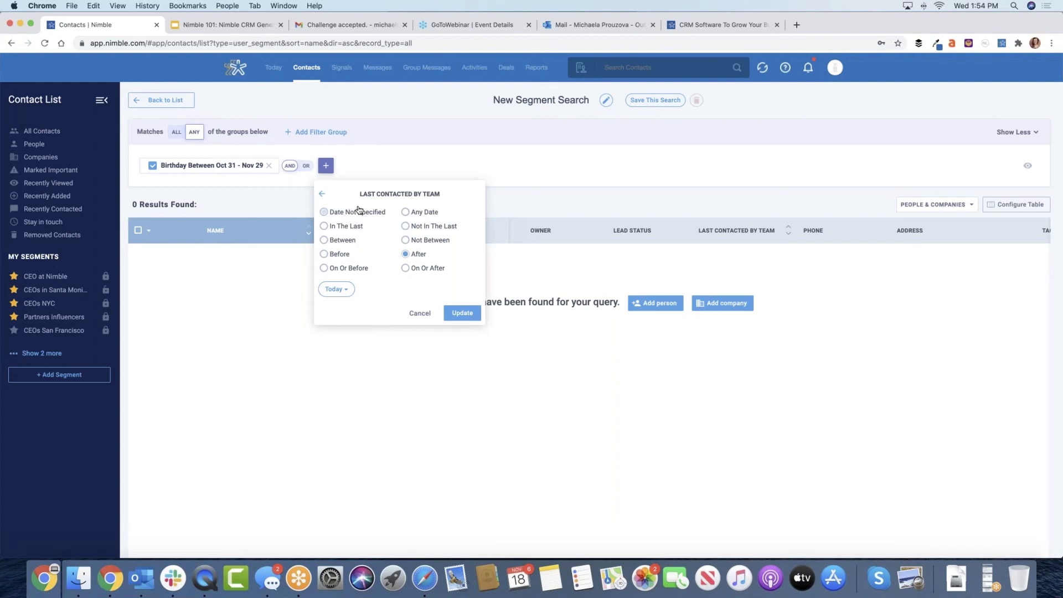
left_click(323, 197)
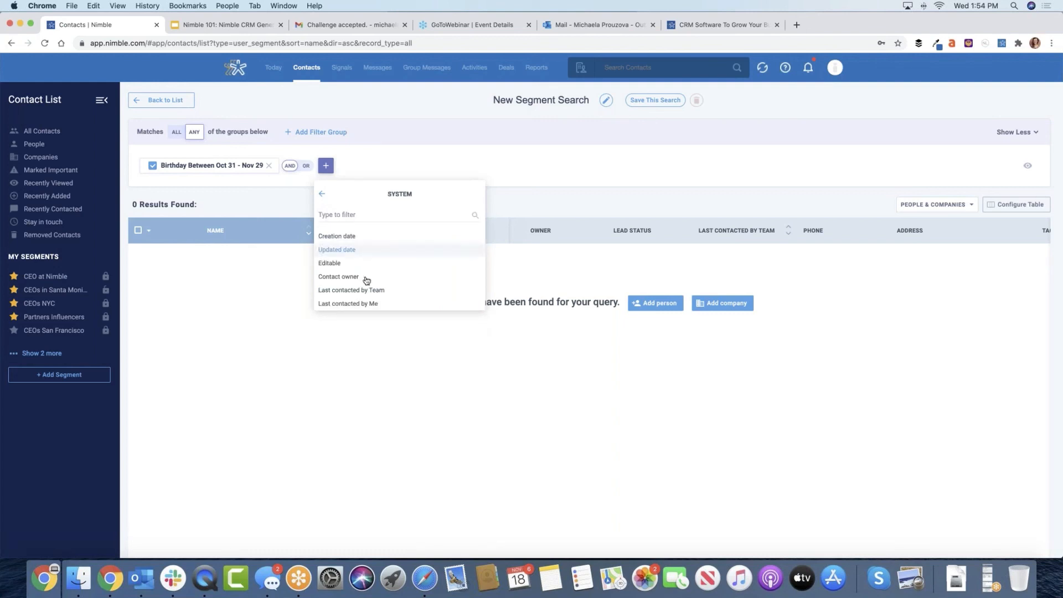
scroll(370, 283, "down", 2)
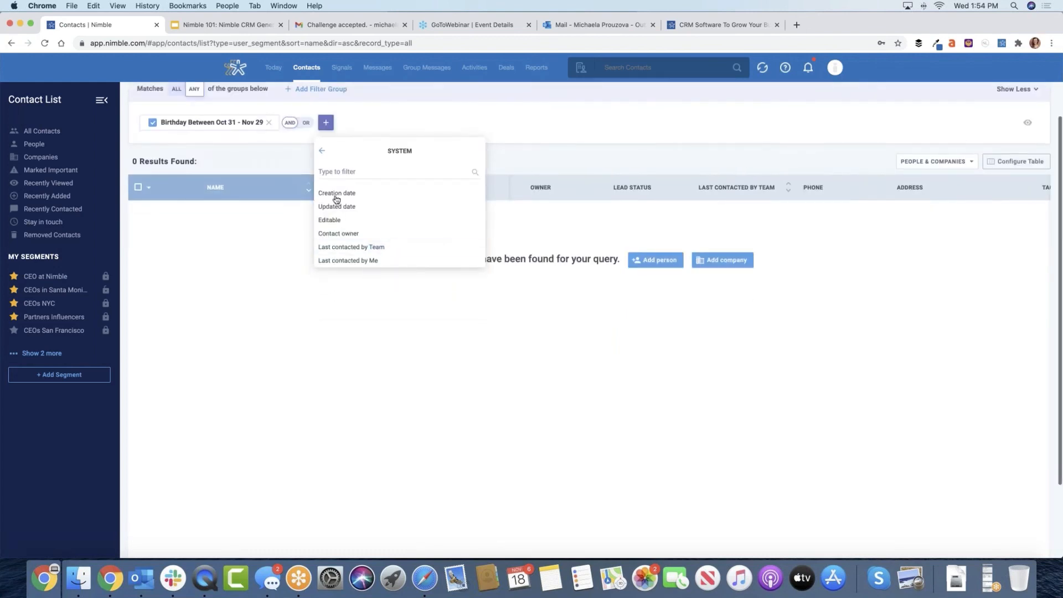
Step: Review the contact field categories down to Tags and Saved Segment, and close the field list without adding a filter
left_click(327, 124)
left_click(327, 124)
scroll(362, 274, "down", 3)
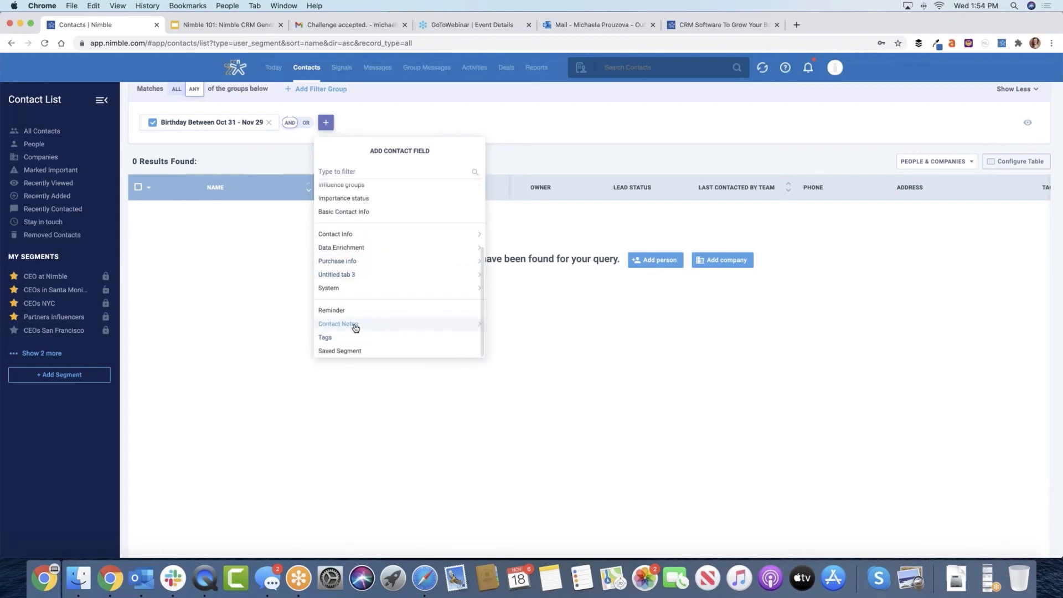
scroll(352, 327, "down", 1)
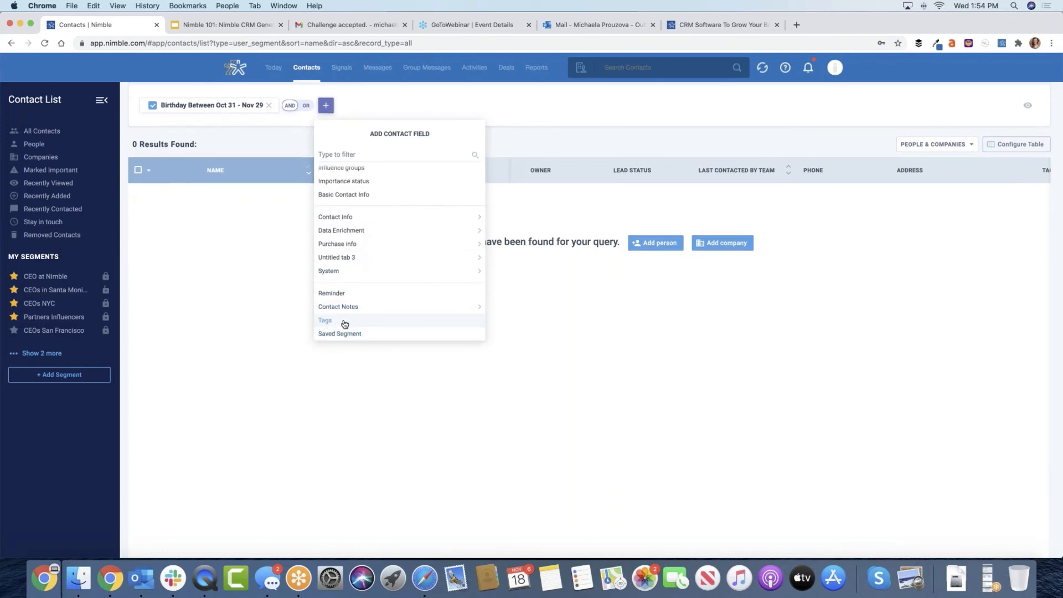
left_click(248, 141)
scroll(321, 155, "up", 1)
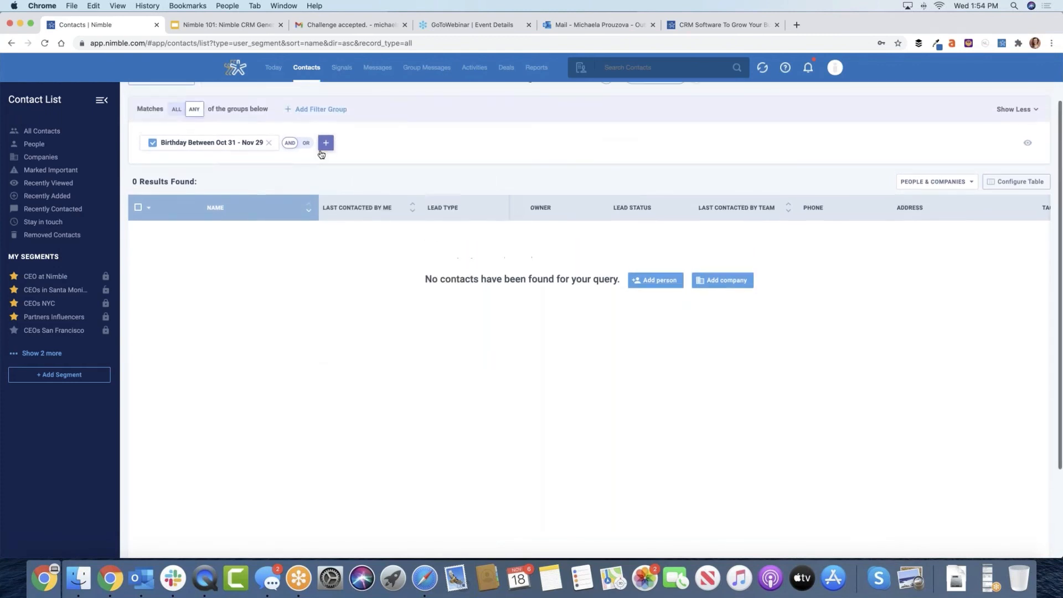
left_click(326, 145)
left_click(398, 142)
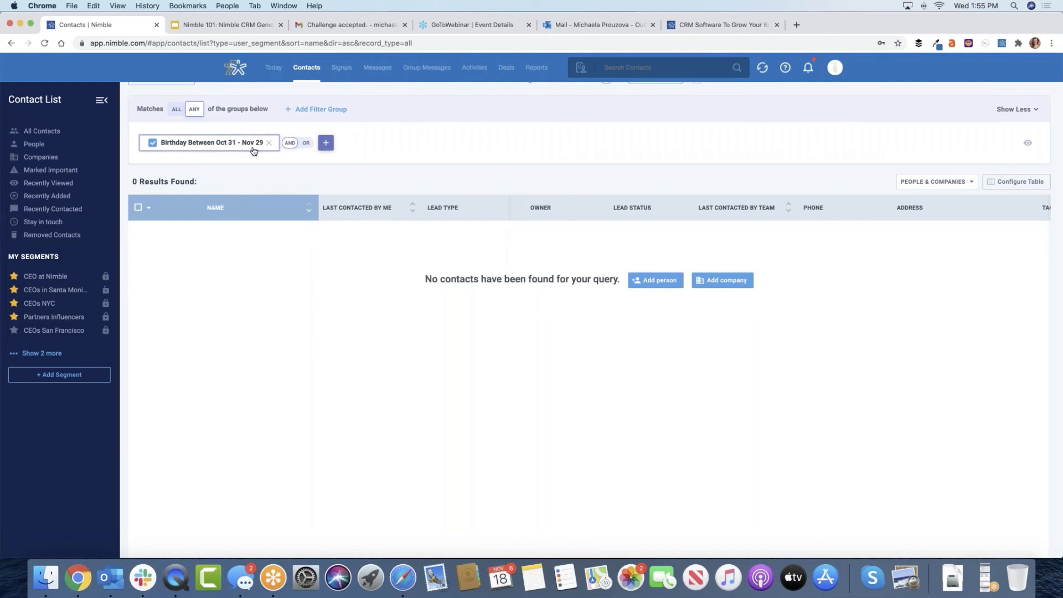
left_click(326, 143)
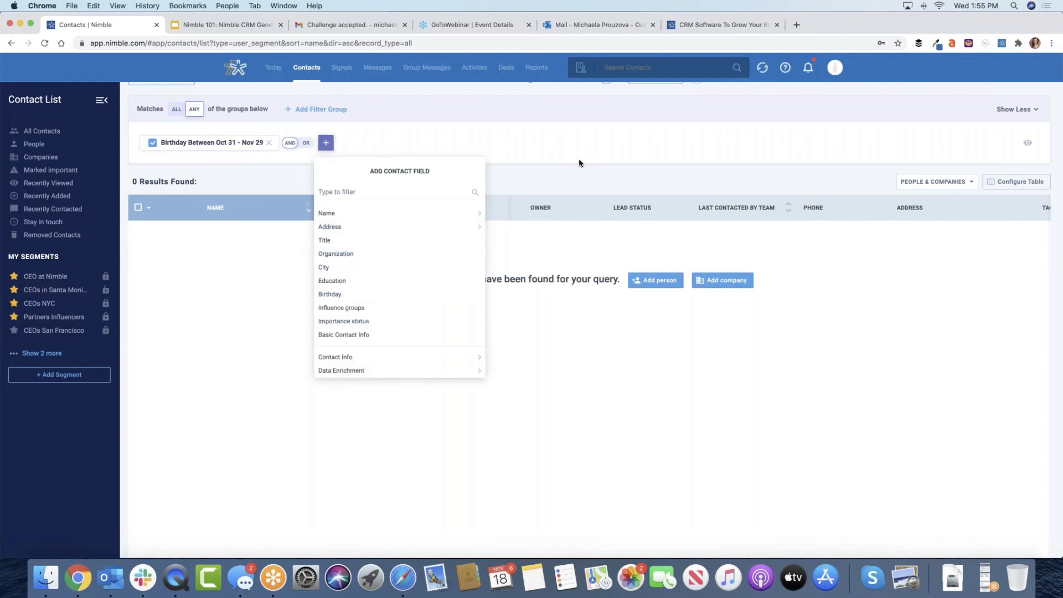
left_click(604, 160)
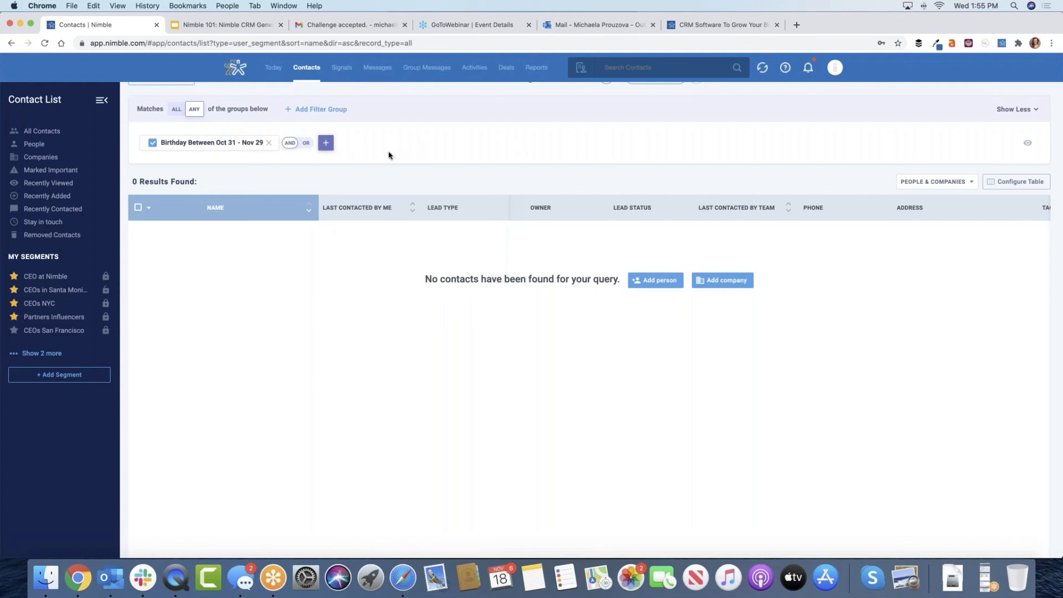
scroll(391, 155, "up", 1)
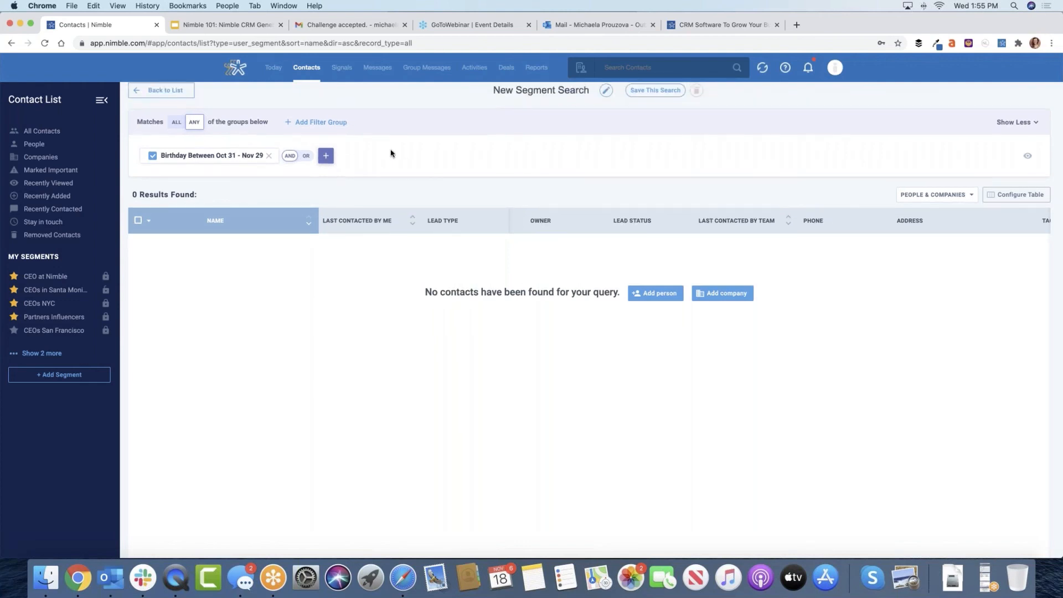
scroll(414, 158, "up", 1)
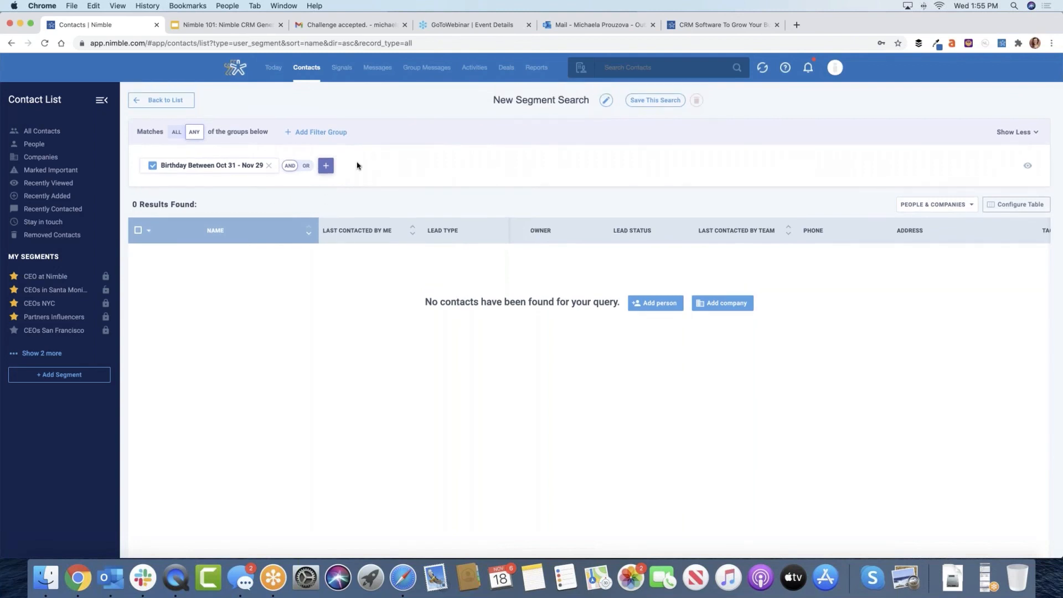
Step: Look through the whole list of contact fields available for the segment search once more and close it without choosing one
left_click(327, 167)
scroll(373, 314, "down", 5)
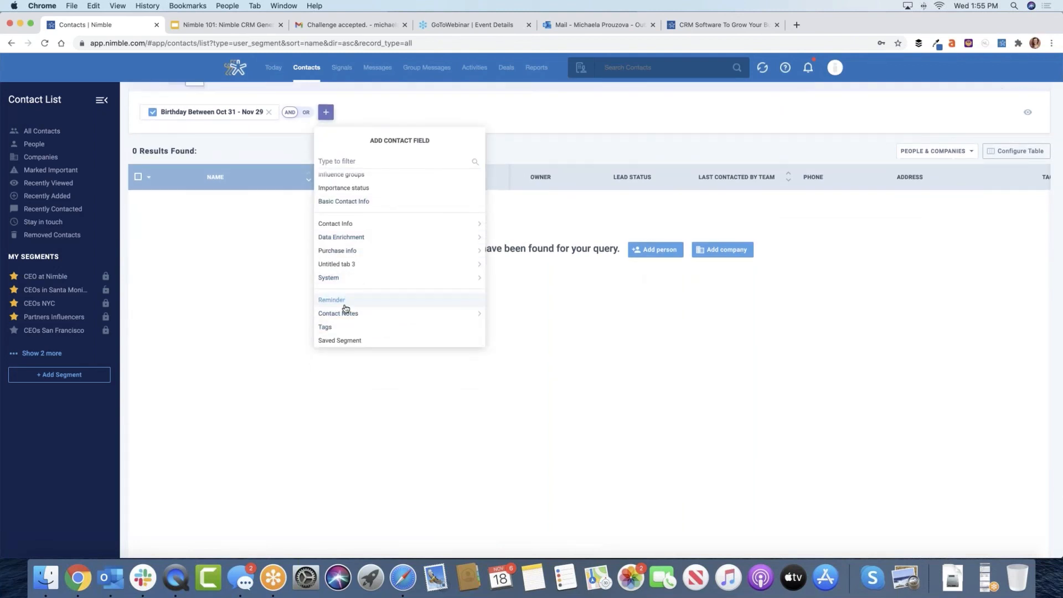
scroll(344, 306, "down", 1)
scroll(366, 301, "up", 5)
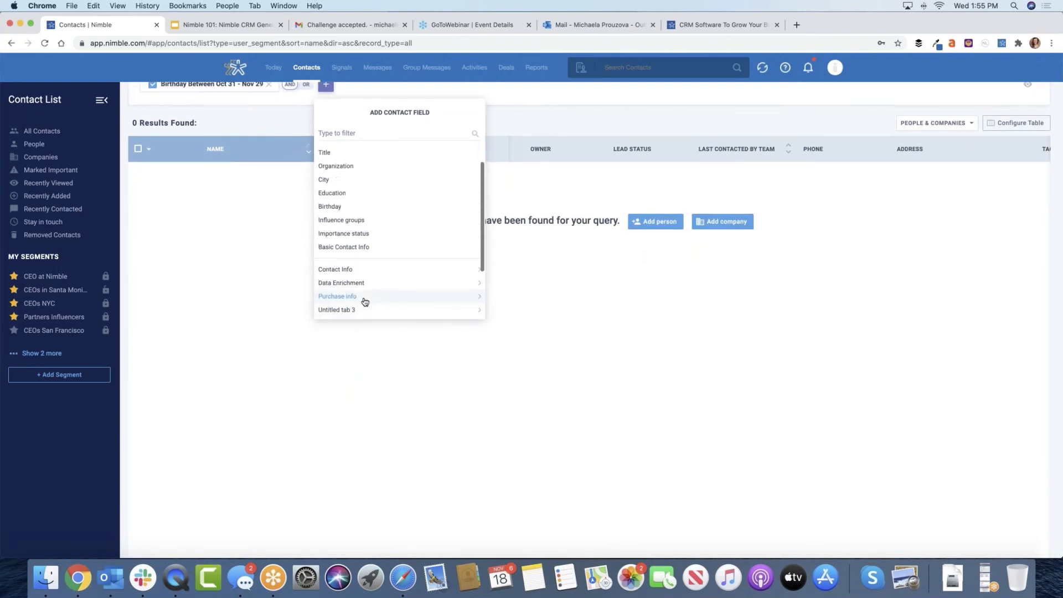
scroll(377, 270, "up", 2)
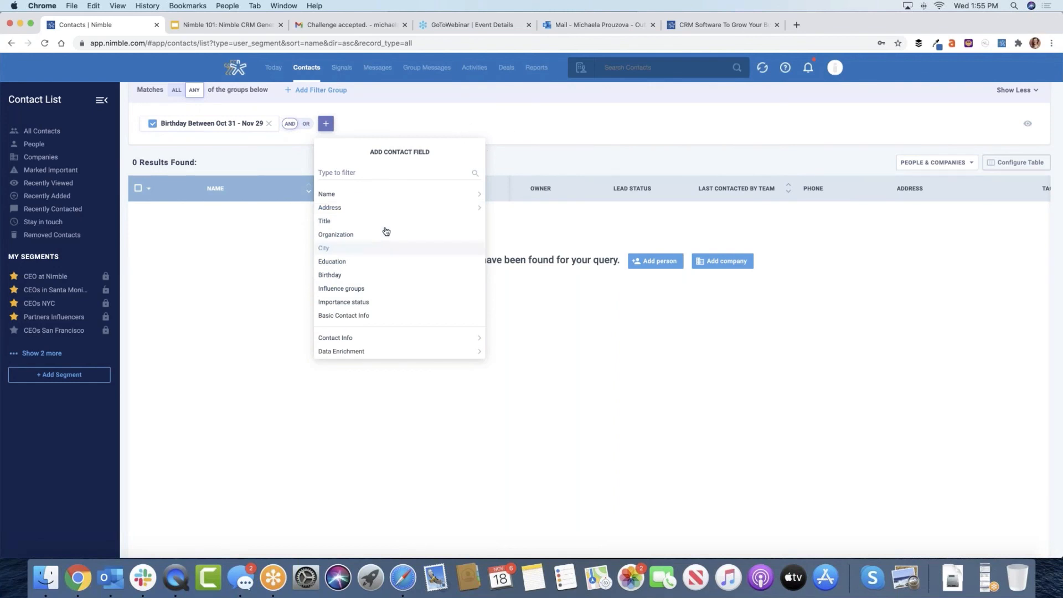
left_click(519, 142)
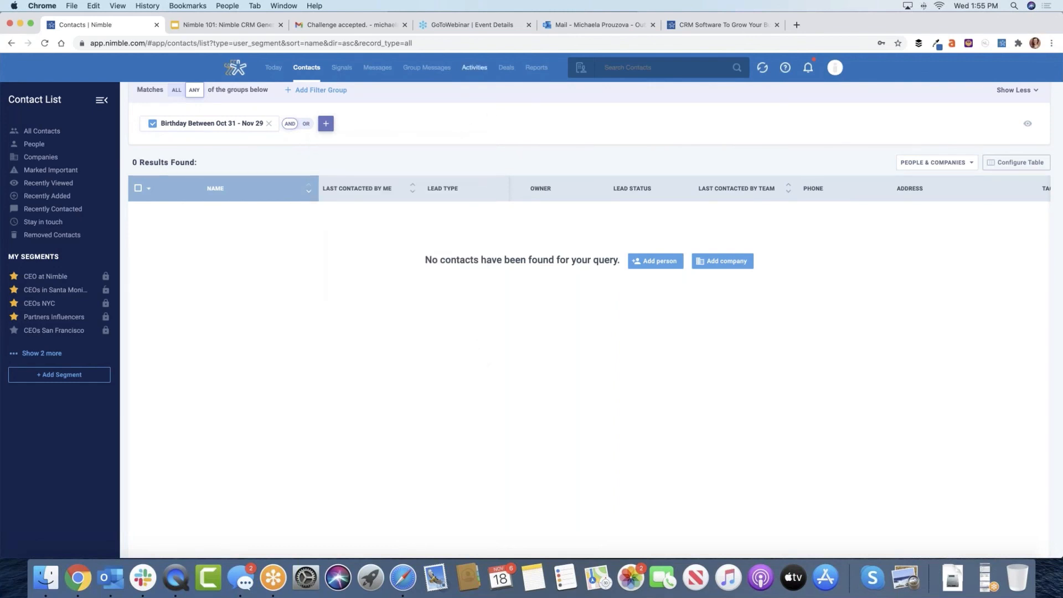
scroll(447, 145, "up", 2)
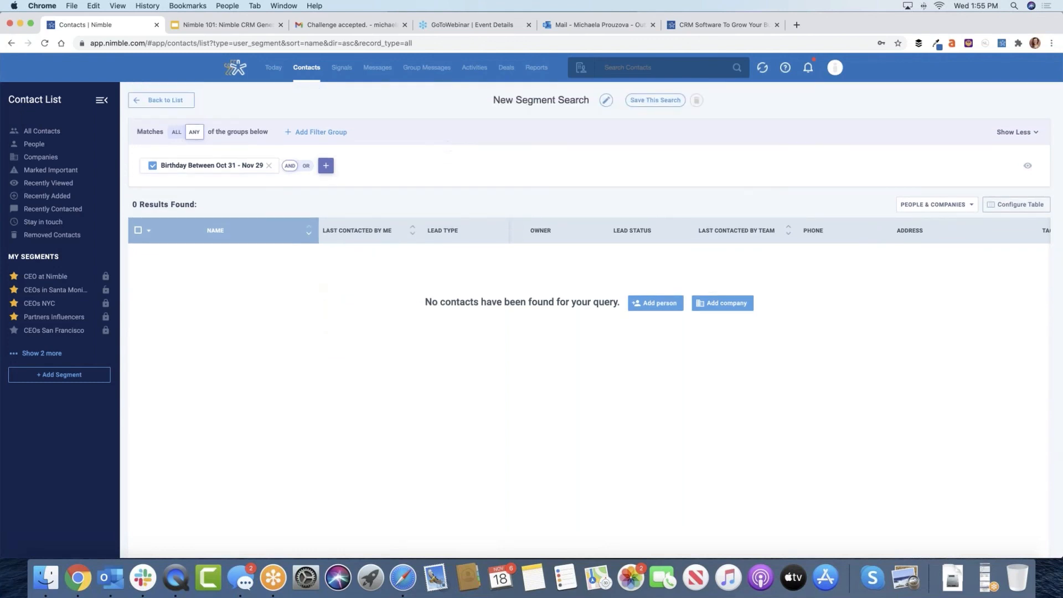
Step: Switch to the Google Slides presentation, show the Next Training Webinars slide and highlight the 1/6/2020 Segmentation, Group Messaging, Custom Fields session
left_click(209, 29)
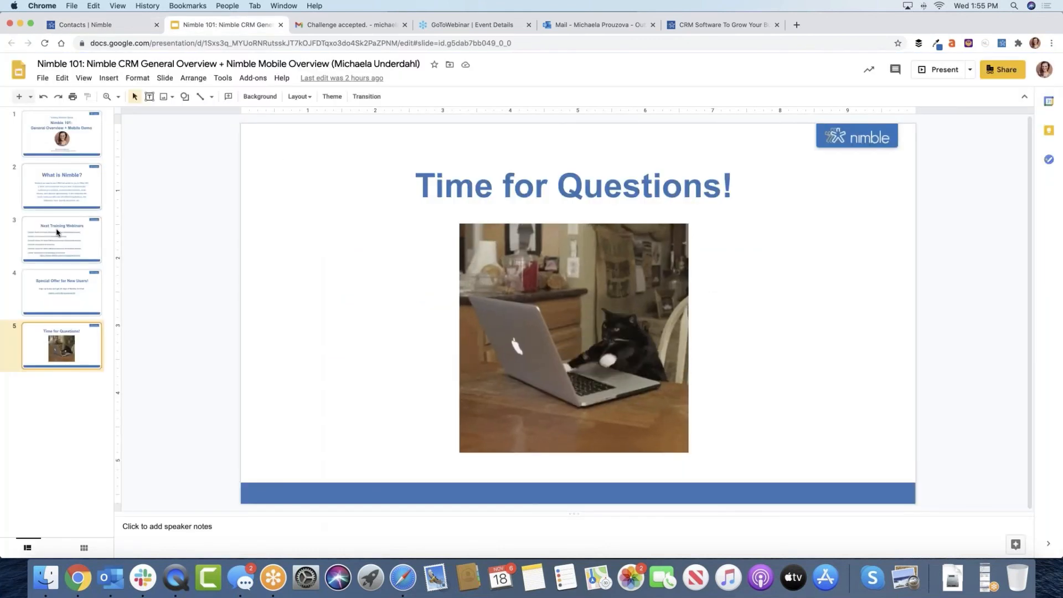
left_click(62, 241)
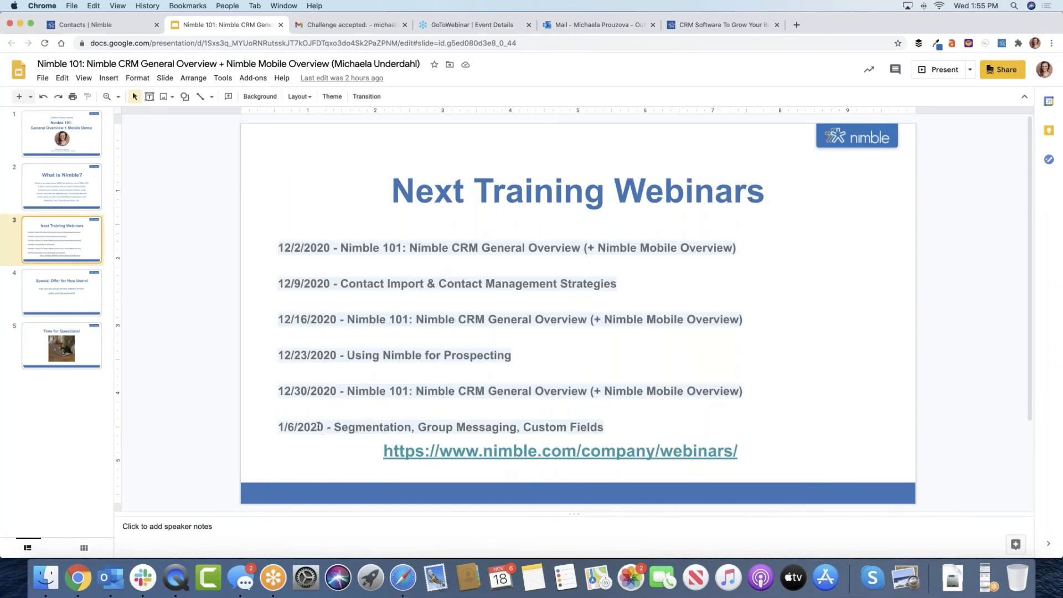
triple_click(419, 424)
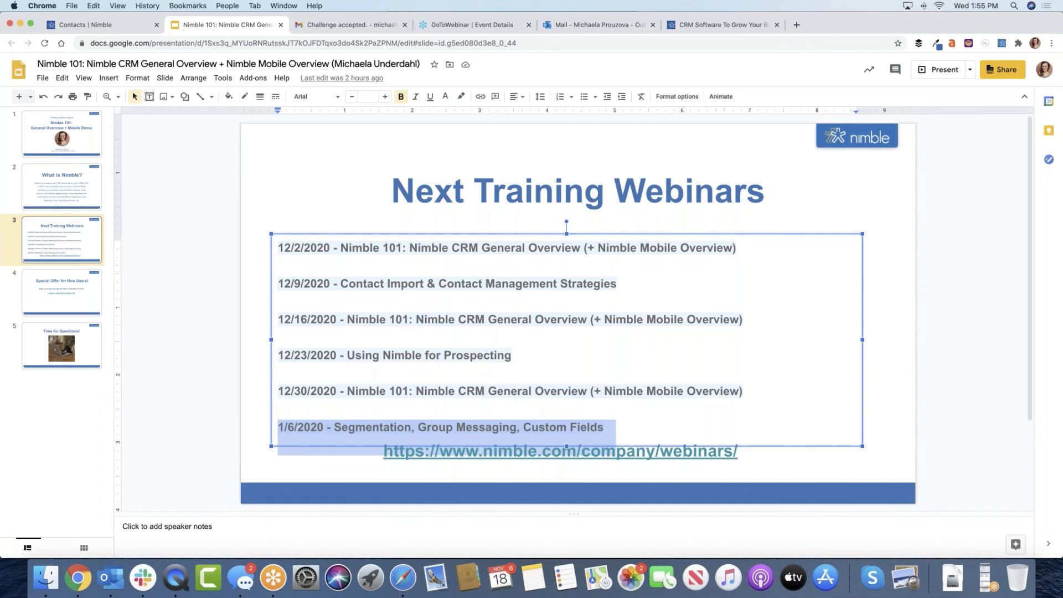
left_click(471, 27)
Step: Return to Nimble, open the Contacts import wizard under Networks & Imports and search its services for "cli"
left_click(84, 27)
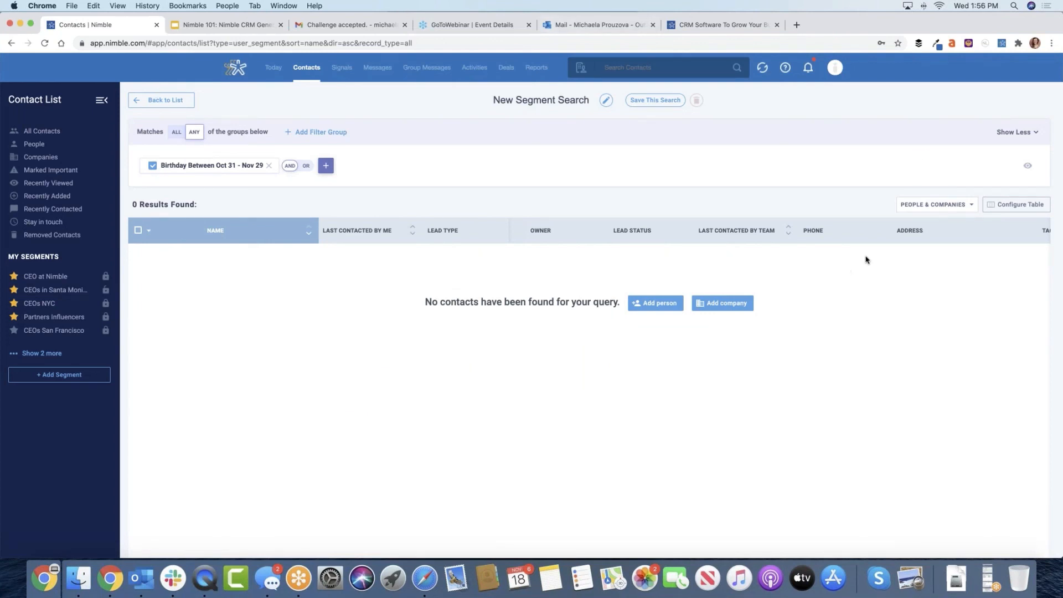
left_click(836, 67)
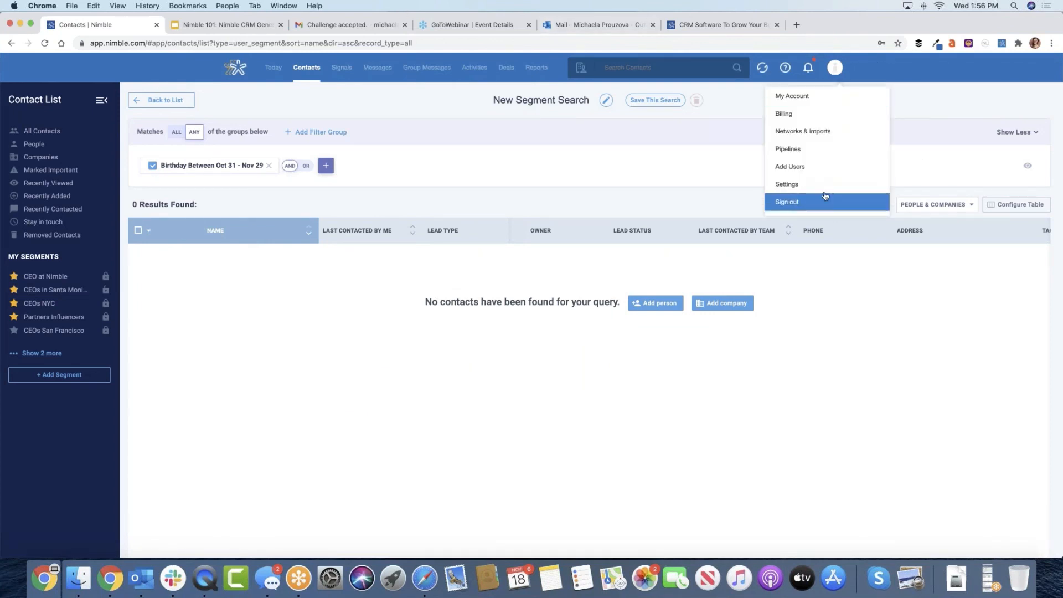
left_click(812, 138)
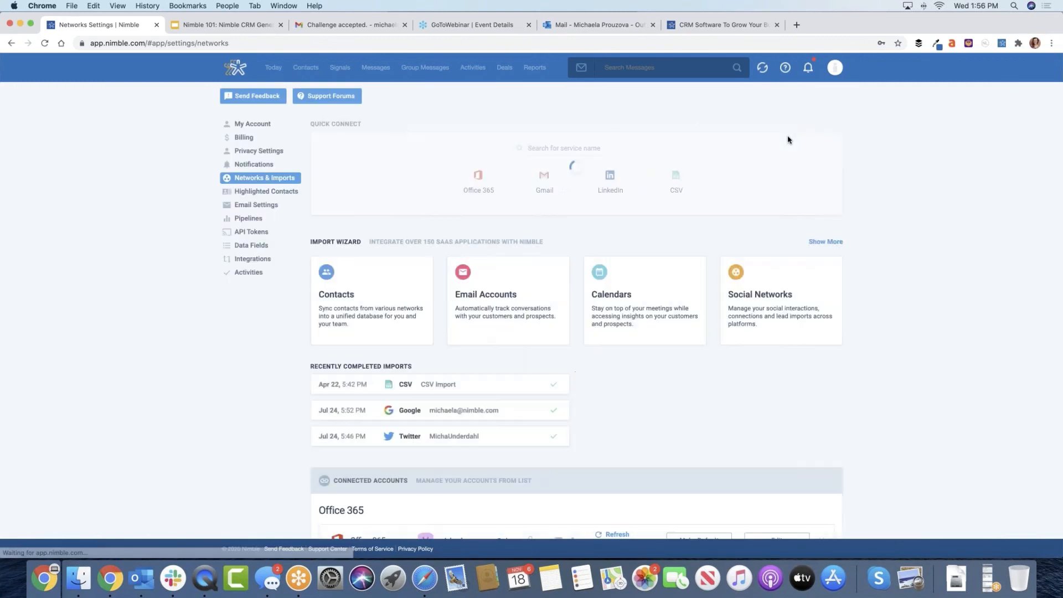
left_click(405, 320)
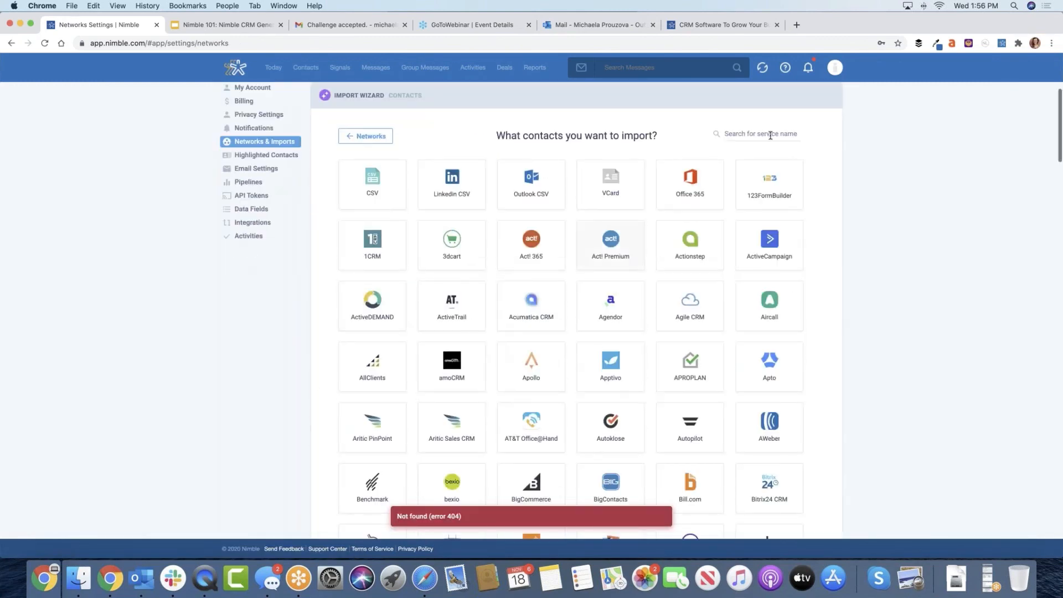
left_click(769, 132)
type("cli")
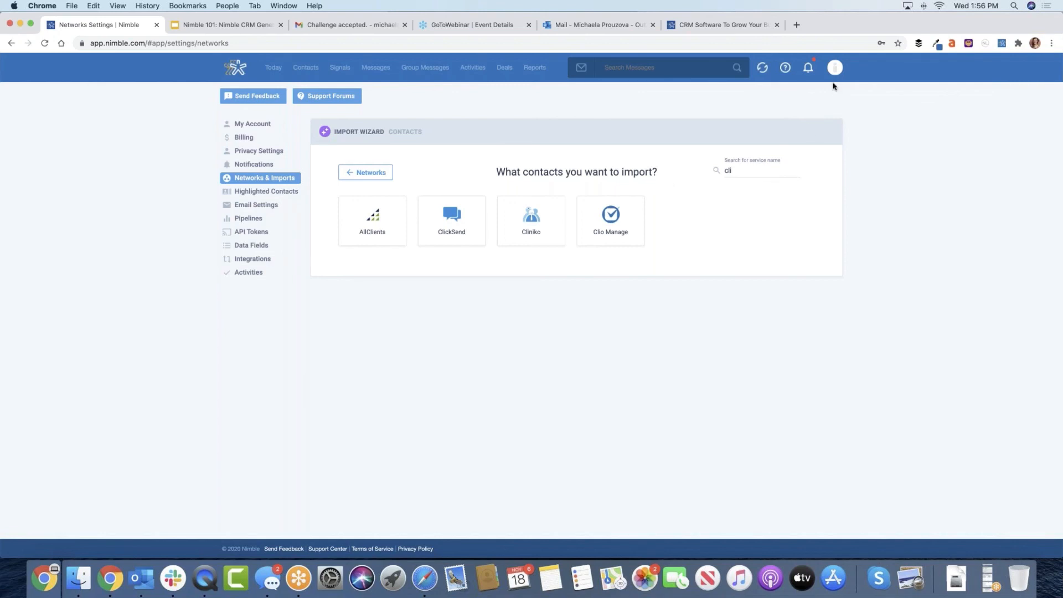
Step: Open the connected Office 365 account's connection options, clear Email, and go back to Networks & Imports without updating the connection
left_click(833, 68)
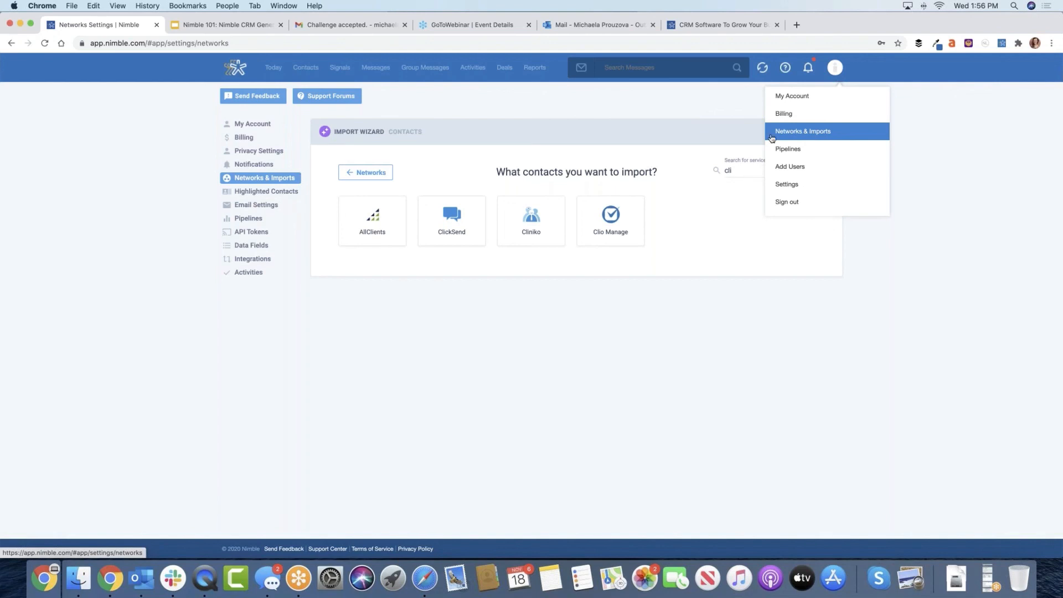
left_click(810, 136)
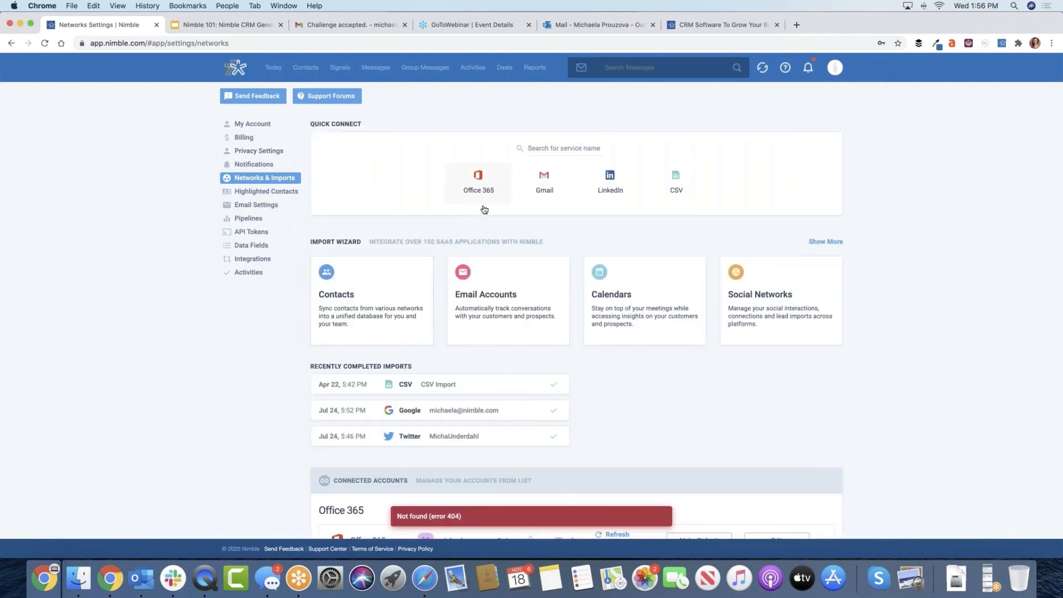
scroll(503, 309, "down", 3)
scroll(502, 310, "down", 6)
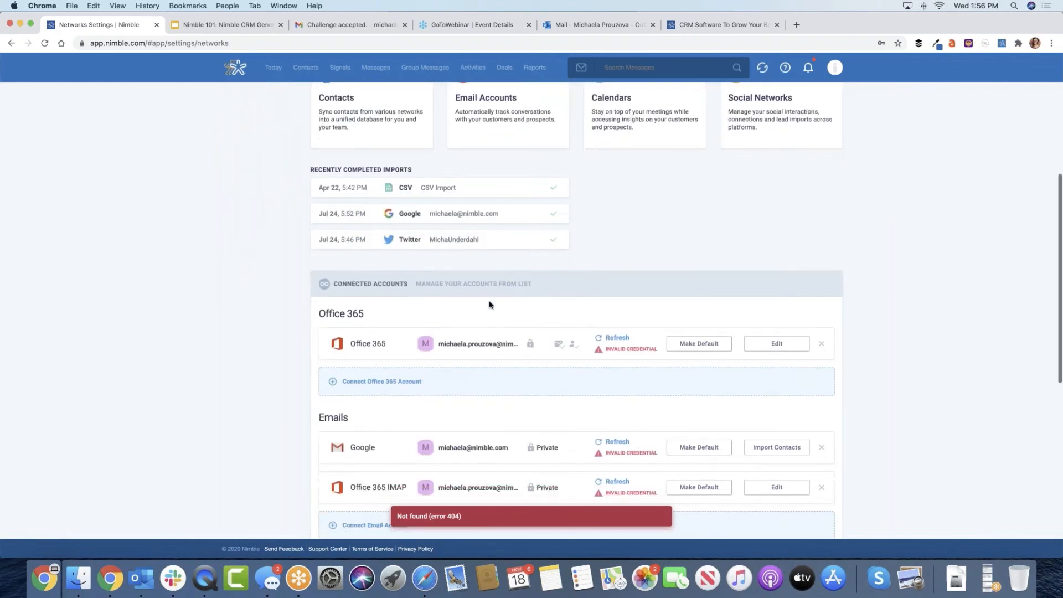
scroll(388, 339, "down", 1)
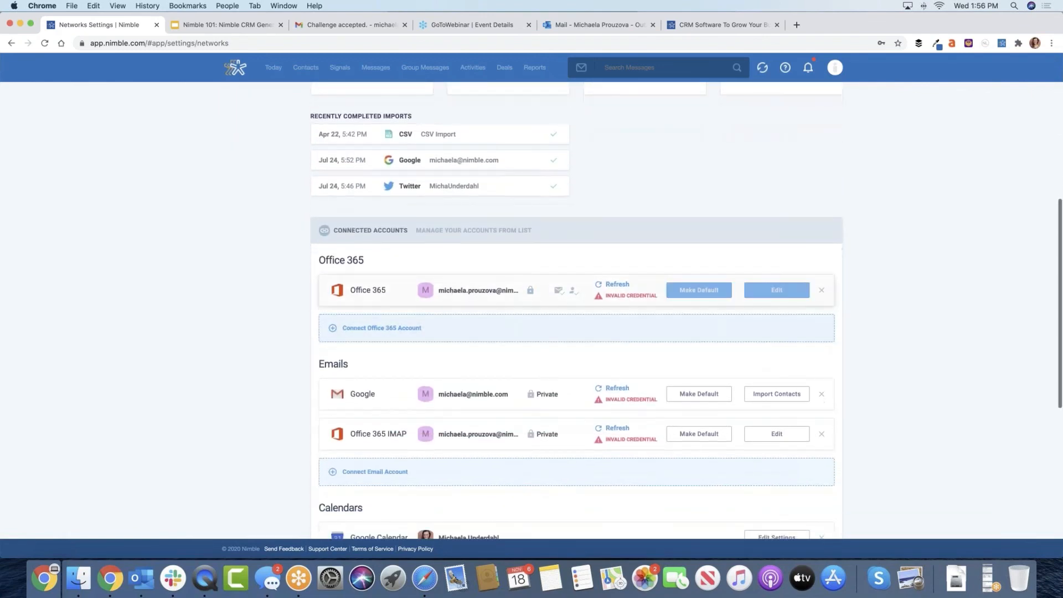
left_click(769, 298)
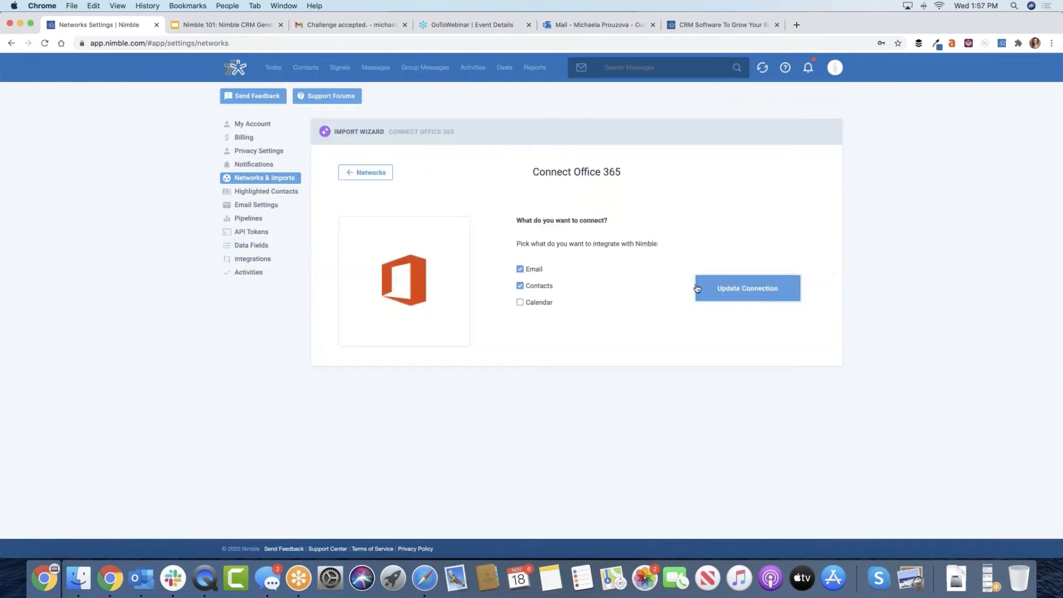
left_click(520, 269)
left_click(839, 73)
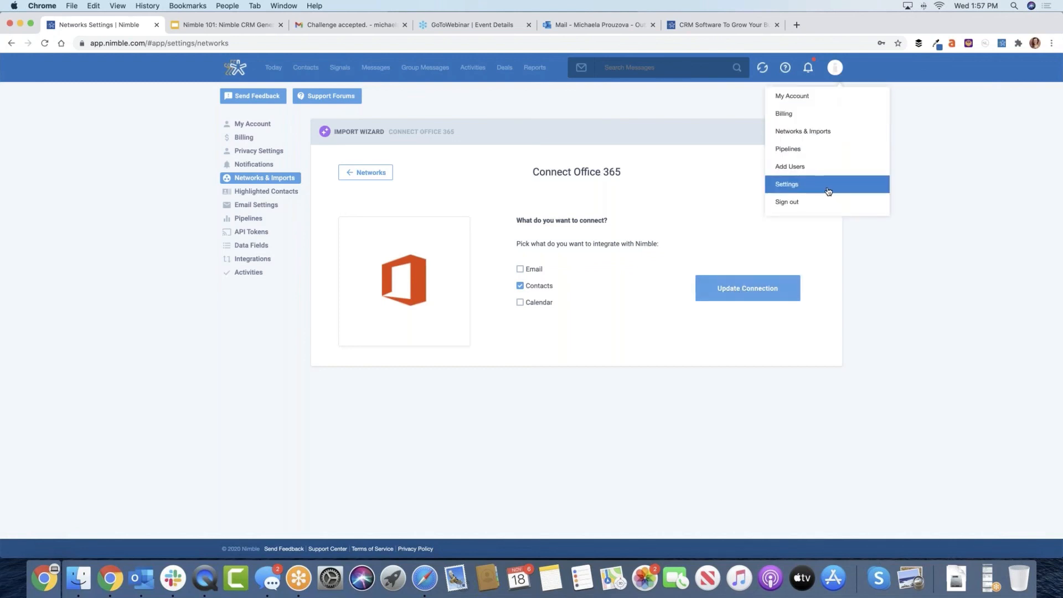
left_click(367, 172)
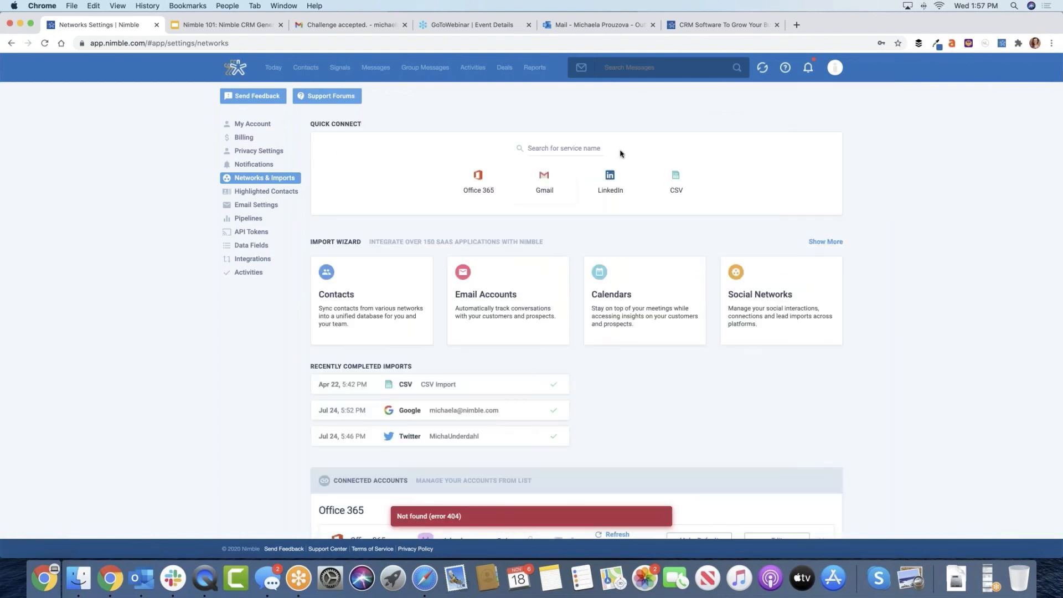
Step: View the services available in the Contacts import wizard and return to the contact list
left_click(392, 302)
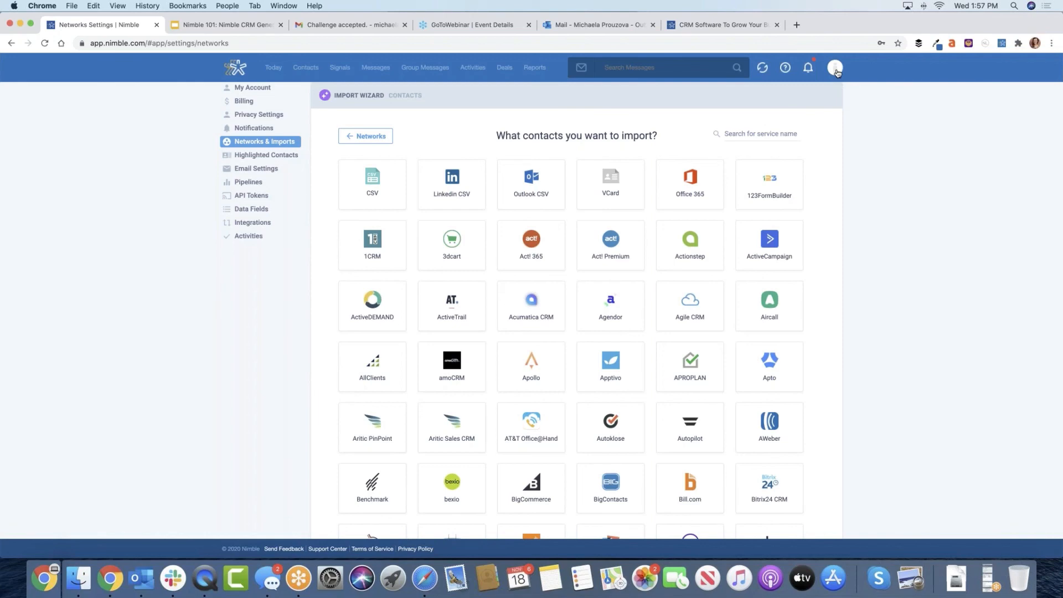
left_click(306, 70)
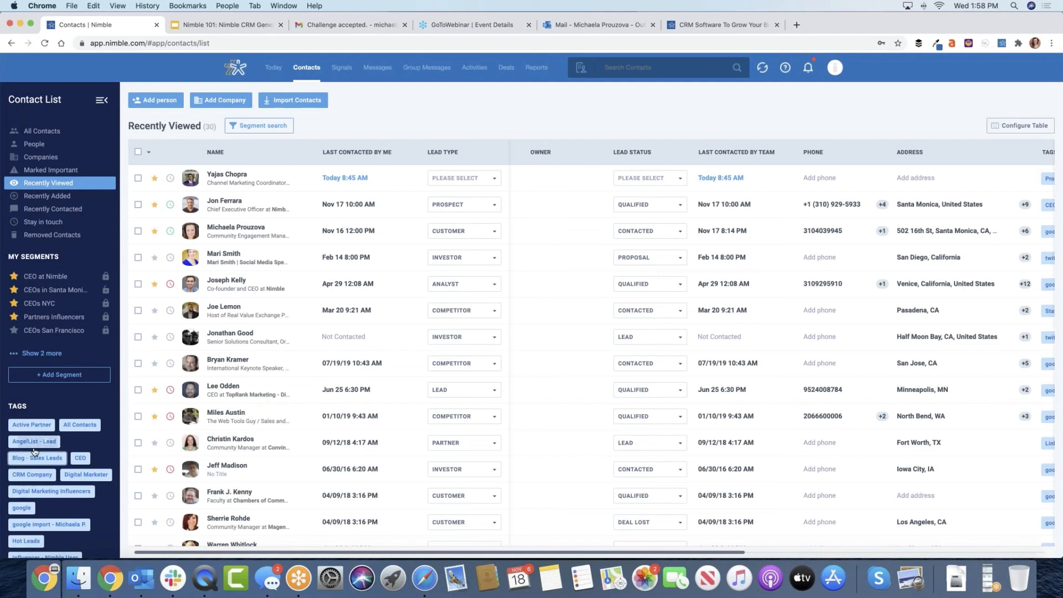
Step: Look through the segments and tags listed beside the Nimble contact list
scroll(36, 449, "down", 1)
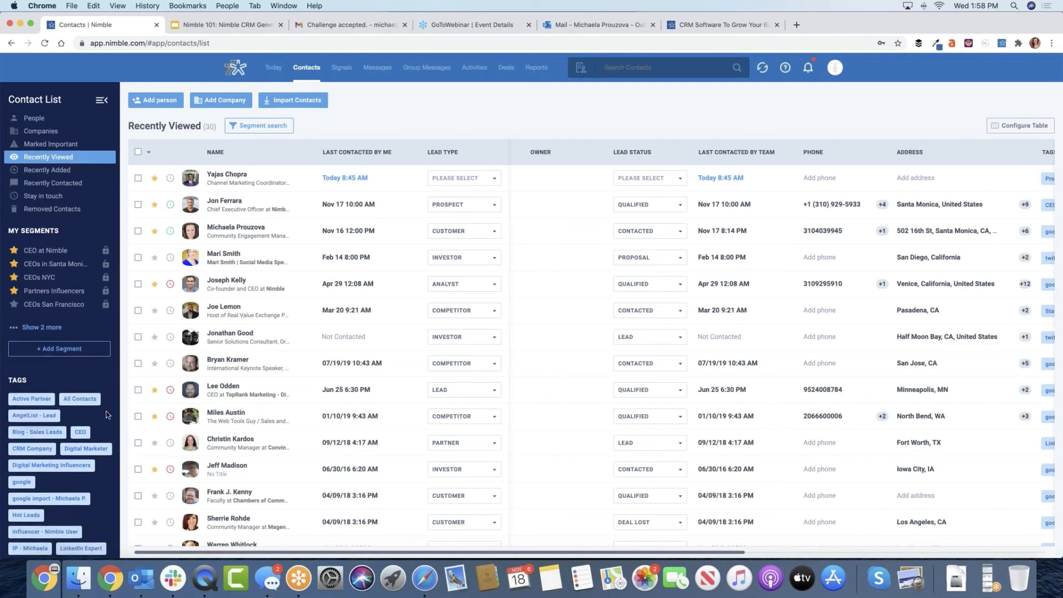
scroll(107, 415, "down", 4)
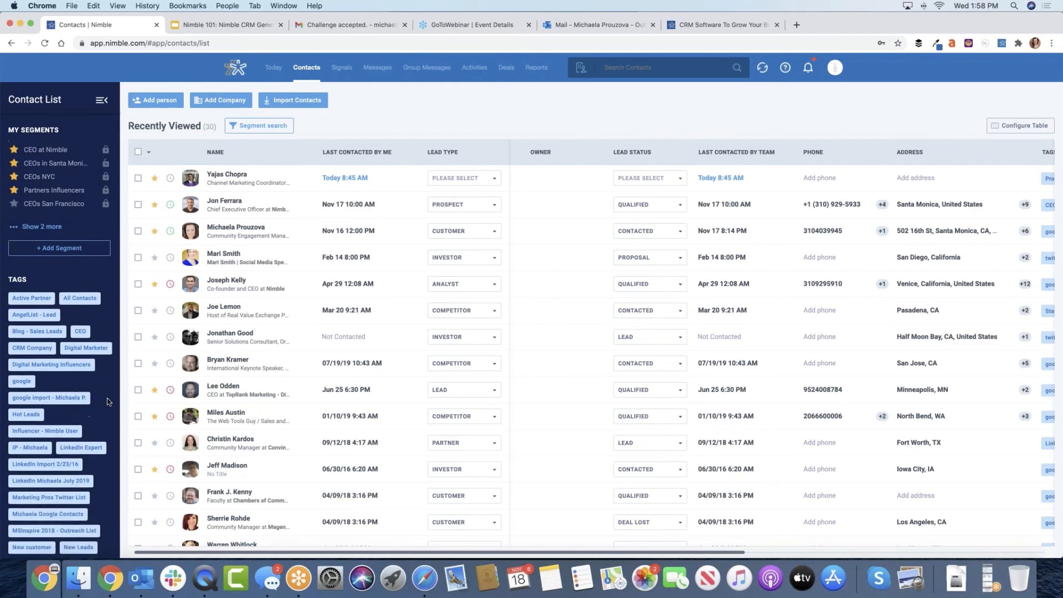
scroll(107, 402, "down", 6)
scroll(107, 404, "up", 8)
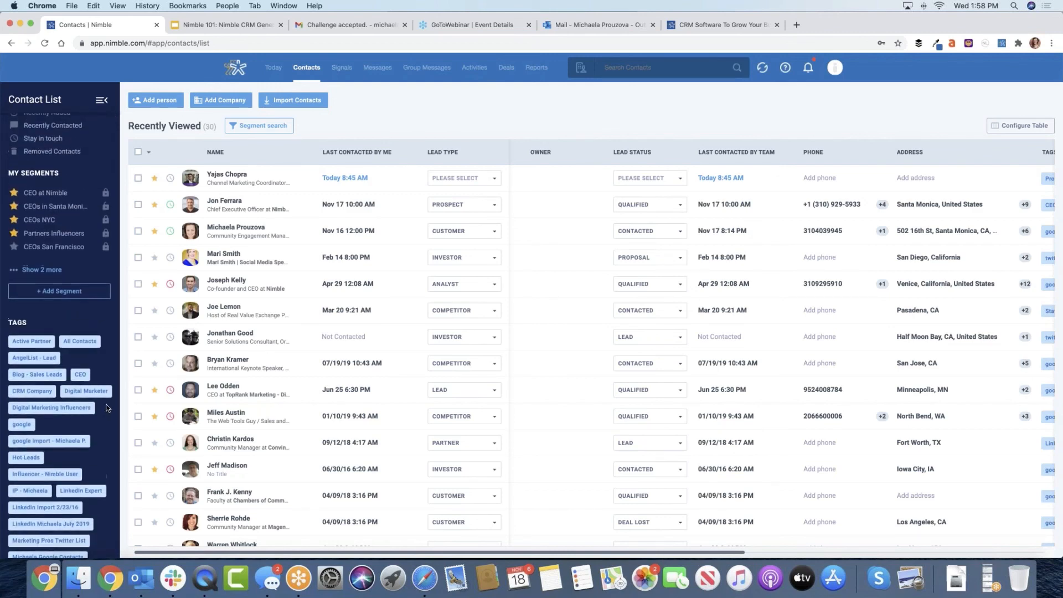
scroll(107, 408, "up", 1)
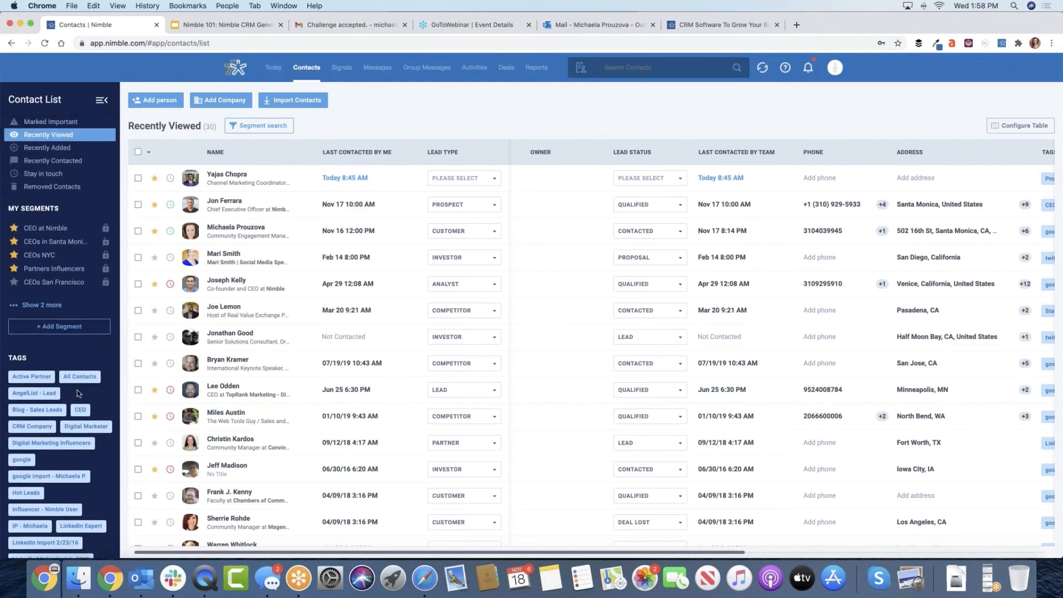
scroll(79, 391, "down", 2)
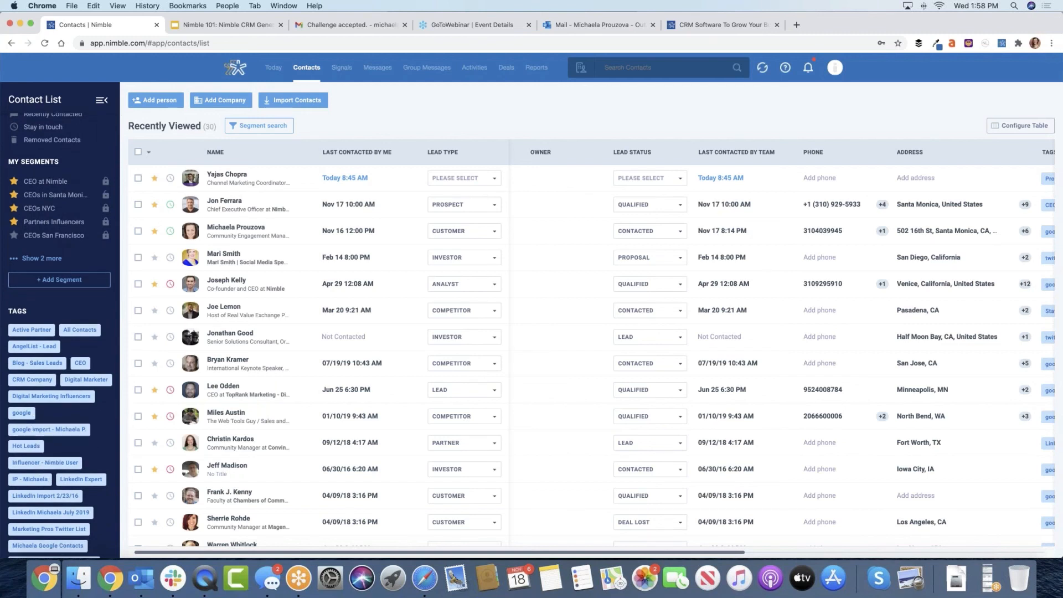
scroll(78, 411, "down", 3)
scroll(78, 411, "up", 6)
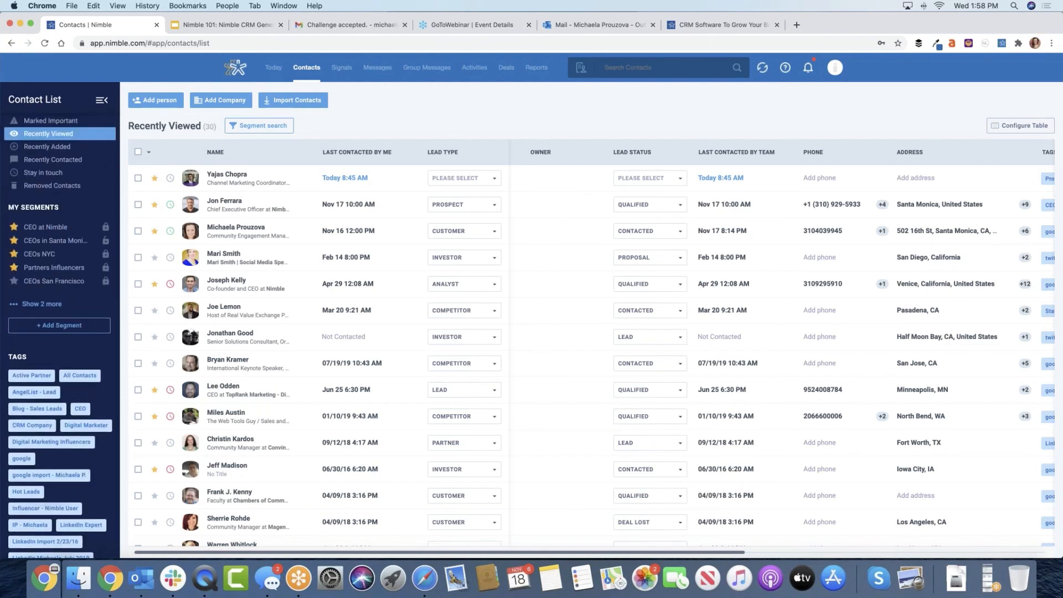
scroll(78, 358, "up", 1)
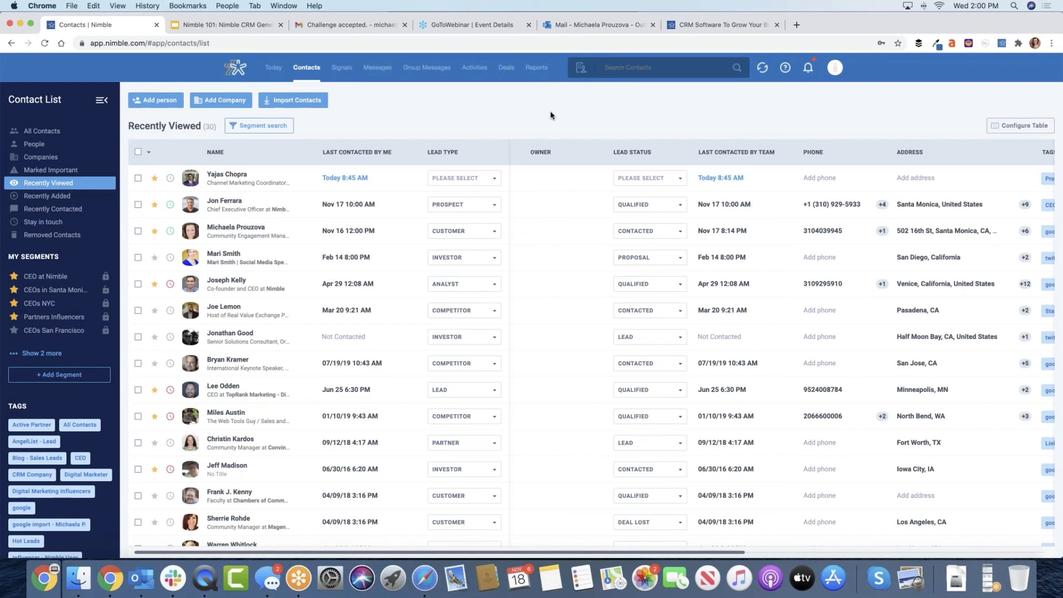
Step: Switch to the Google Slides presentation and present the Time for Questions! slide full screen
left_click(227, 24)
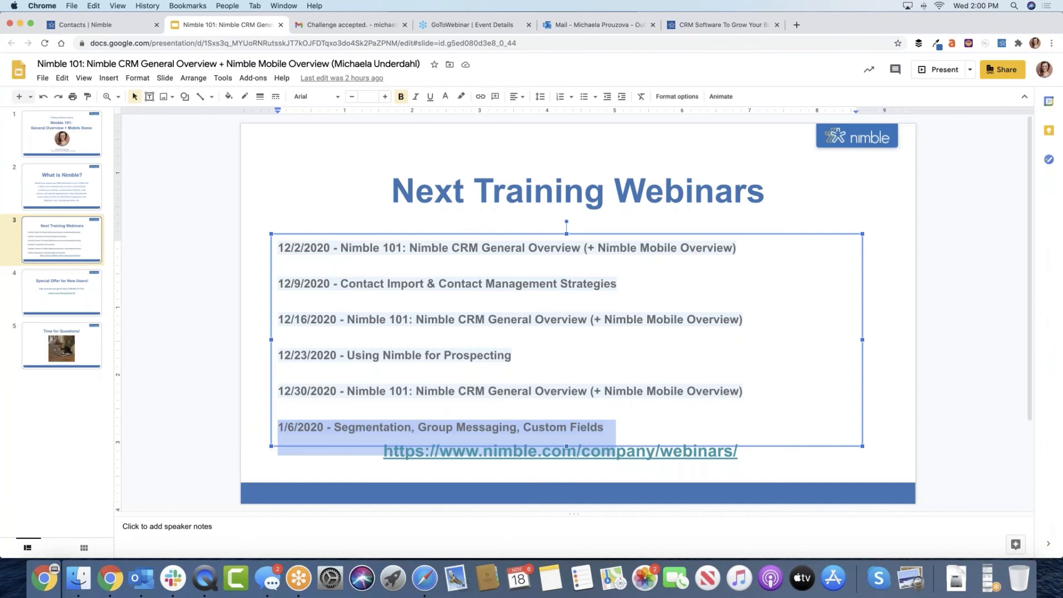
left_click(57, 355)
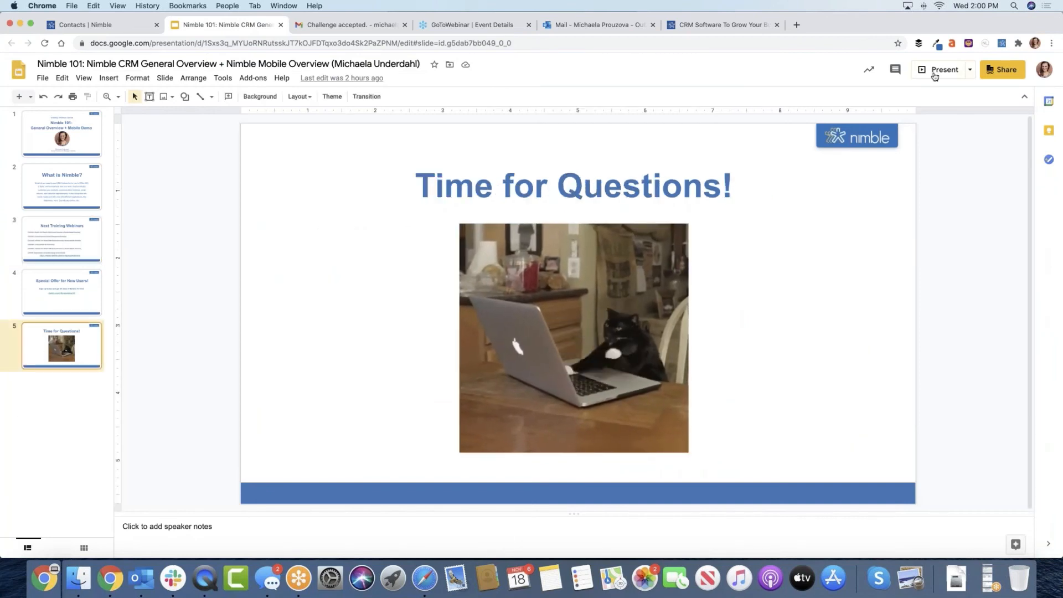
left_click(935, 71)
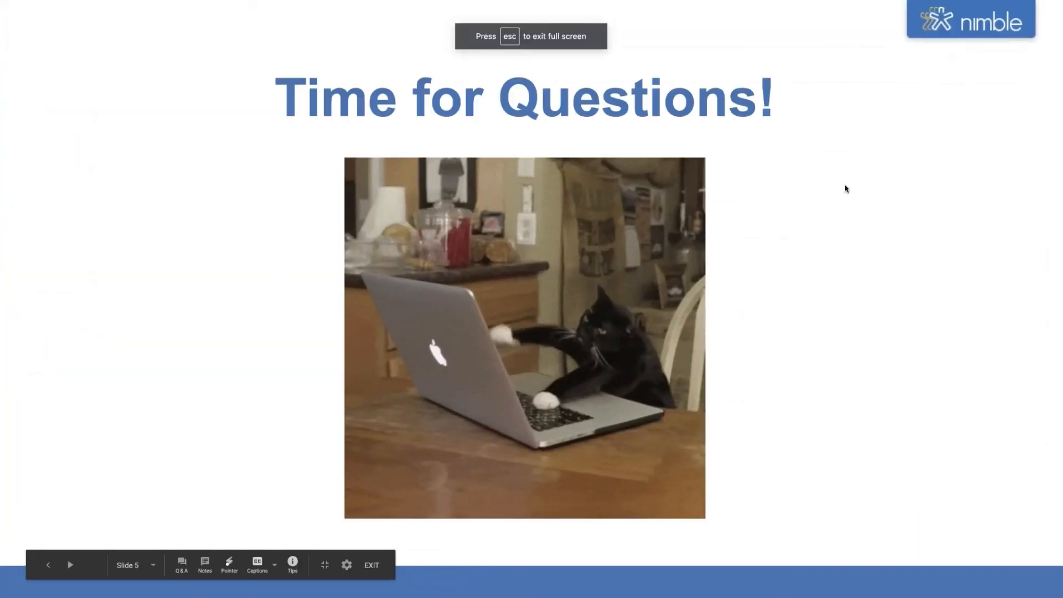